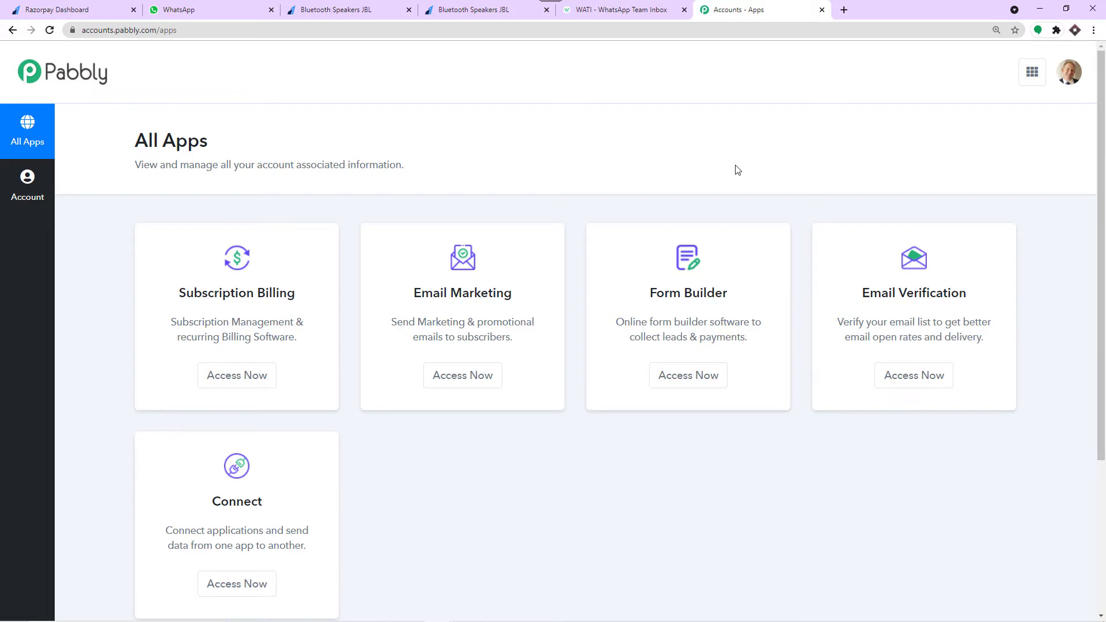
- Open Pabbly Connect and create a workflow named "Razorpay to WhatsApp"
scroll(737, 170, "down", 4)
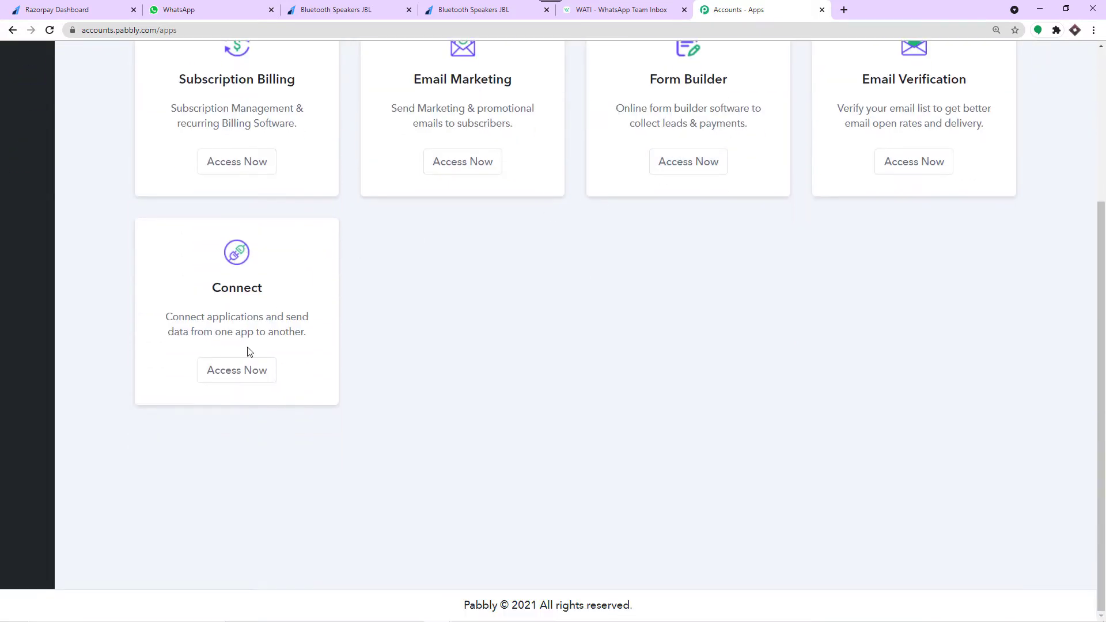
left_click(255, 370)
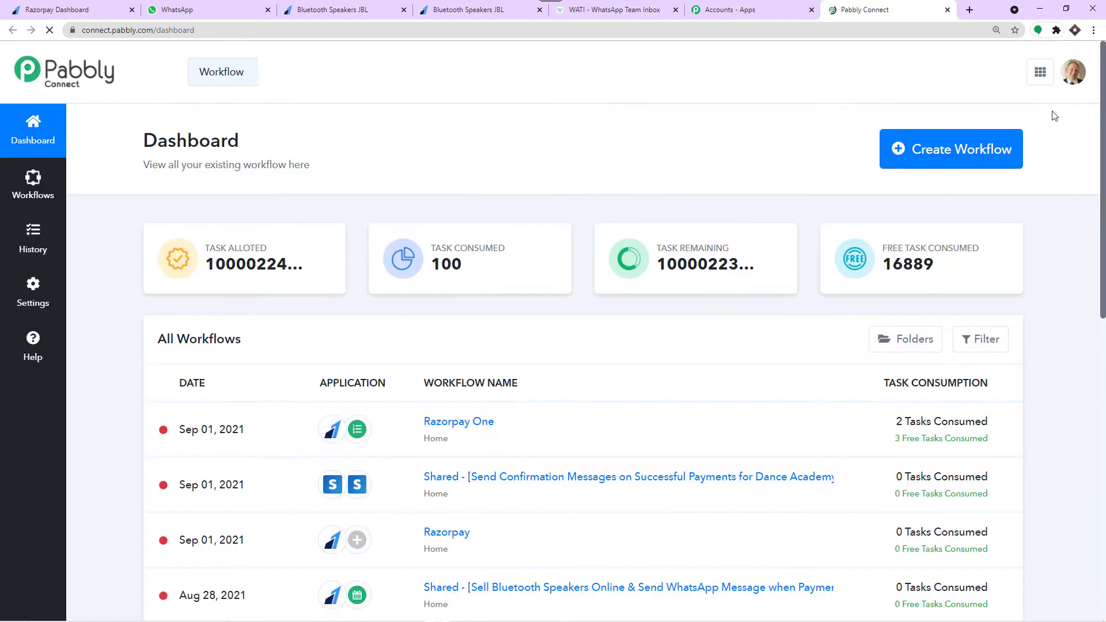
left_click(971, 156)
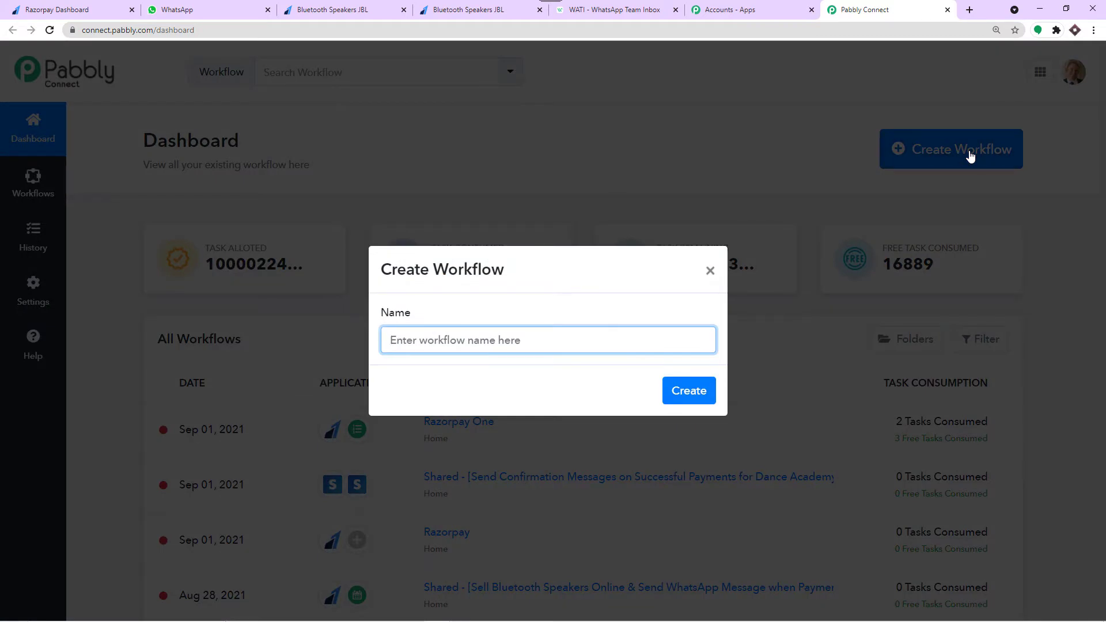
type("Razorpay to Wgat")
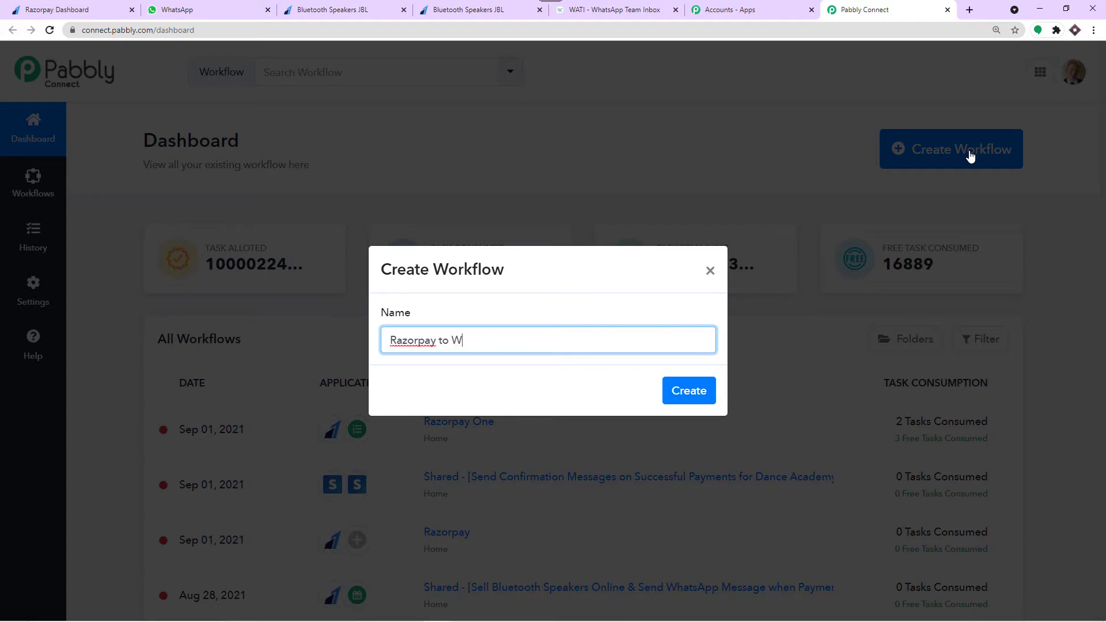
type("sApp")
left_click(466, 344)
key("BackSpace")
type("h")
left_click(682, 394)
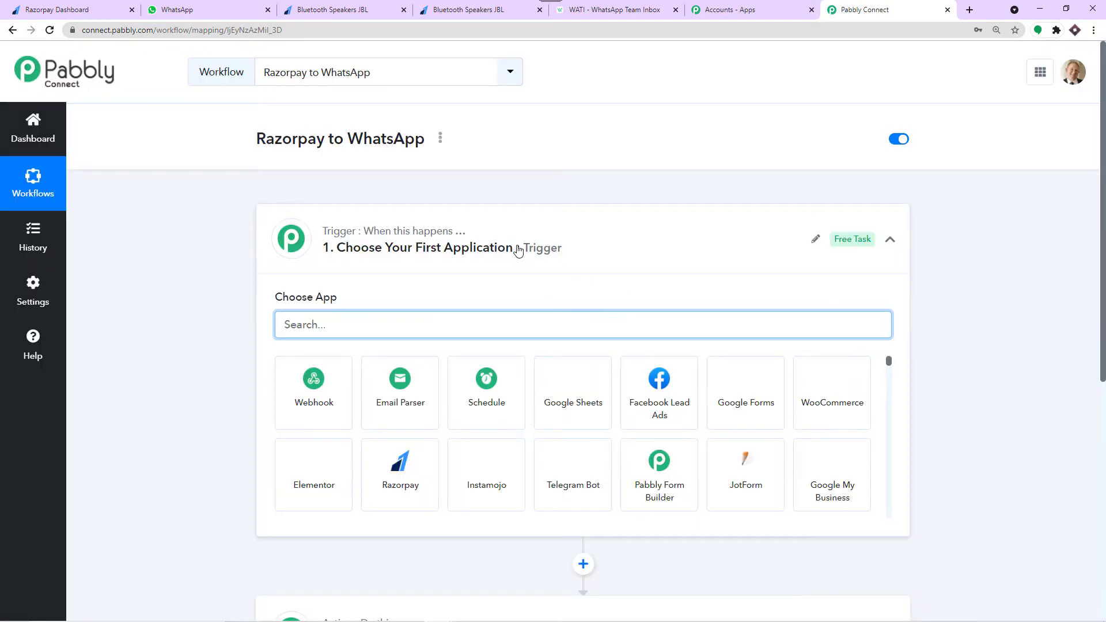
- Set the workflow's trigger to the Razorpay app with the Payment Captured event
left_click(518, 250)
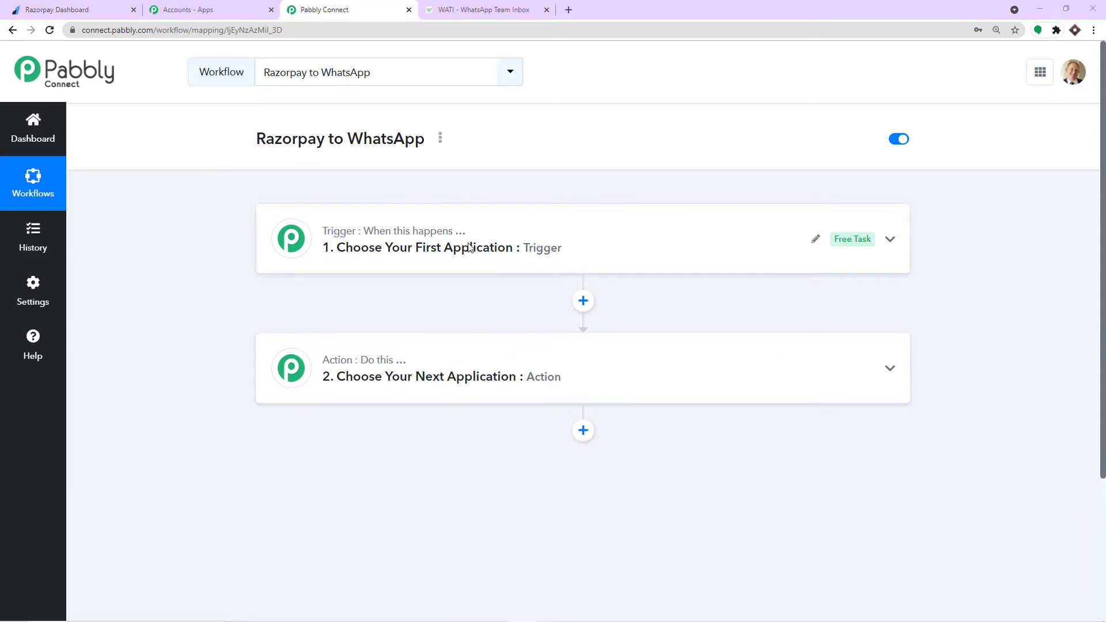
left_click(470, 247)
left_click(350, 322)
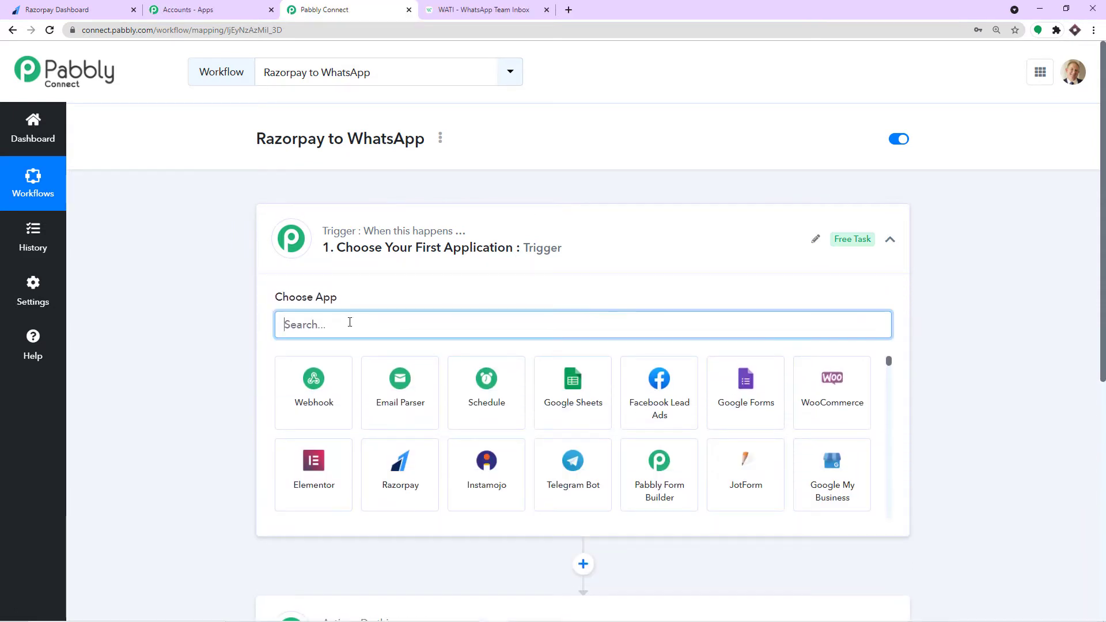
type("raz")
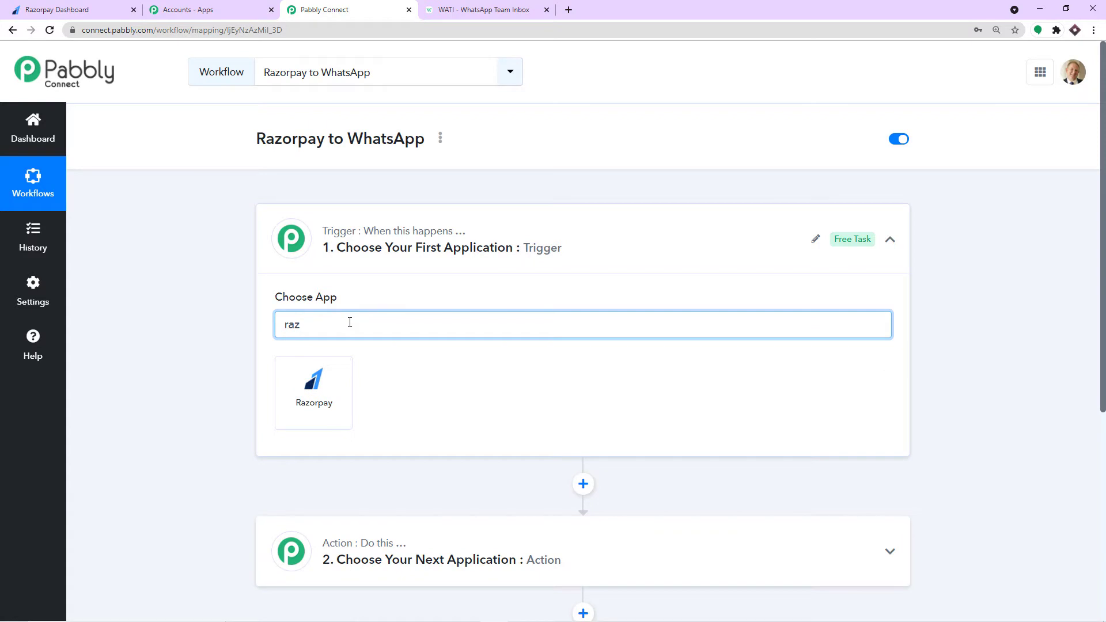
left_click(345, 401)
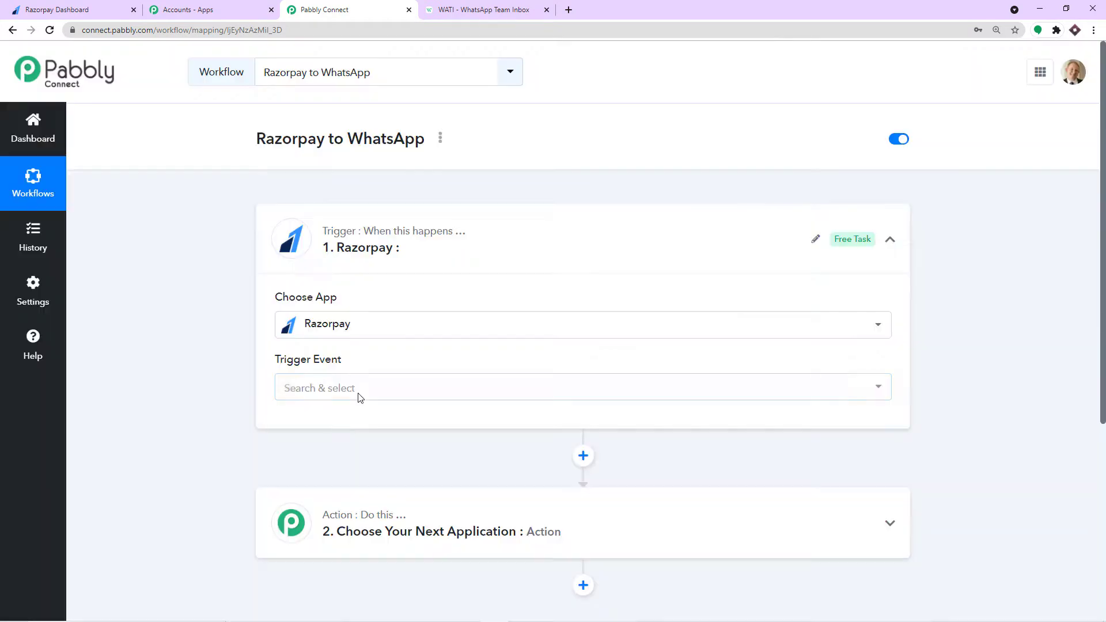
left_click(365, 390)
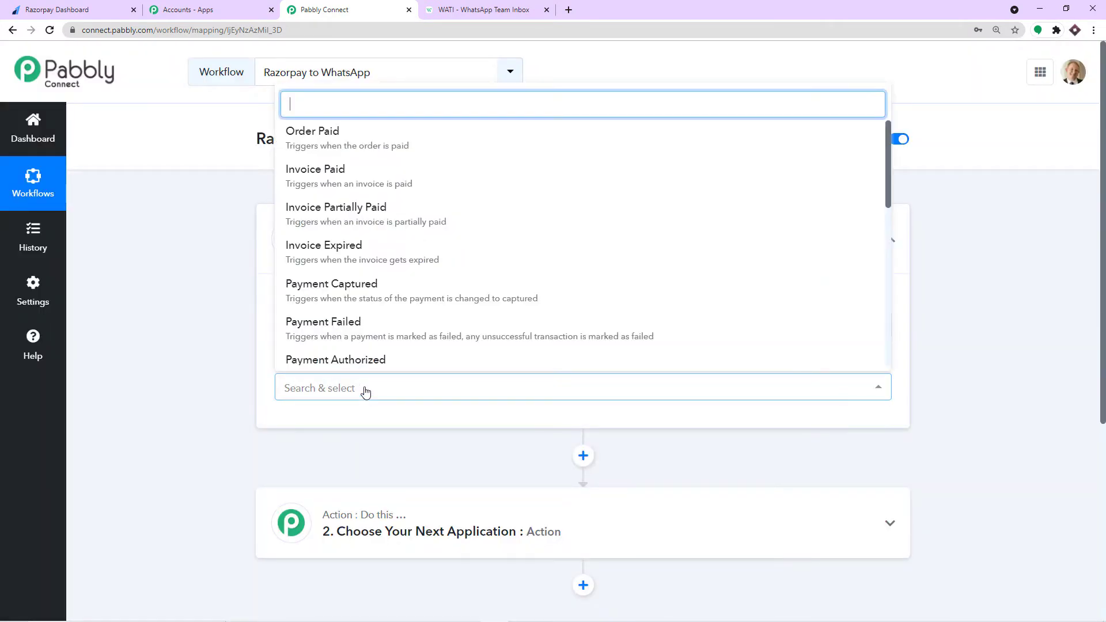
left_click(382, 297)
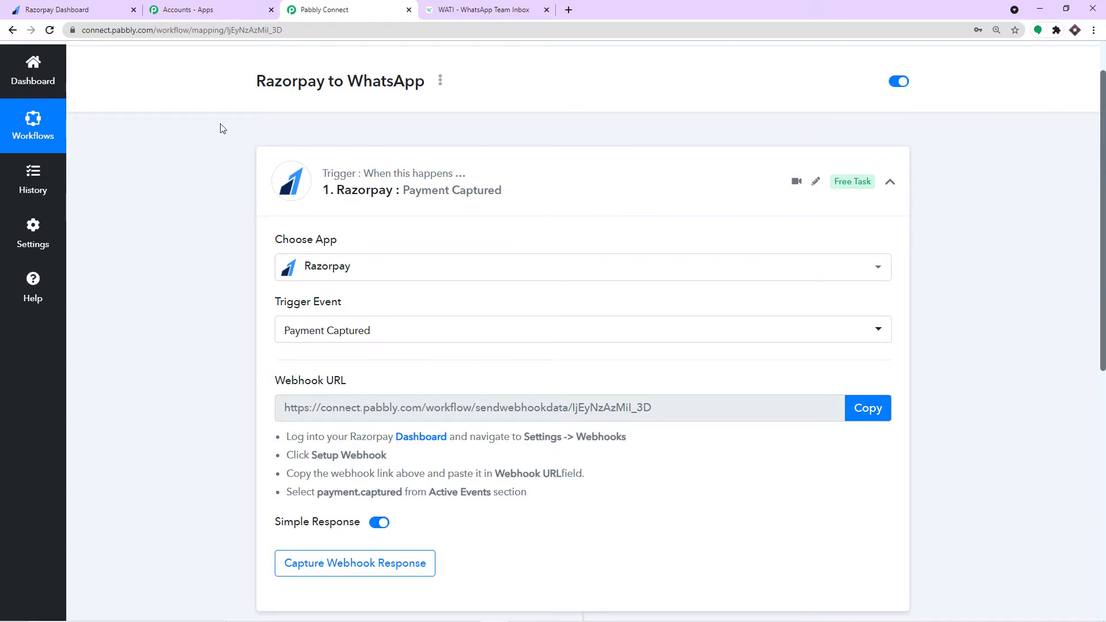
- Switch to the Razorpay dashboard and open its webhook settings
left_click(87, 9)
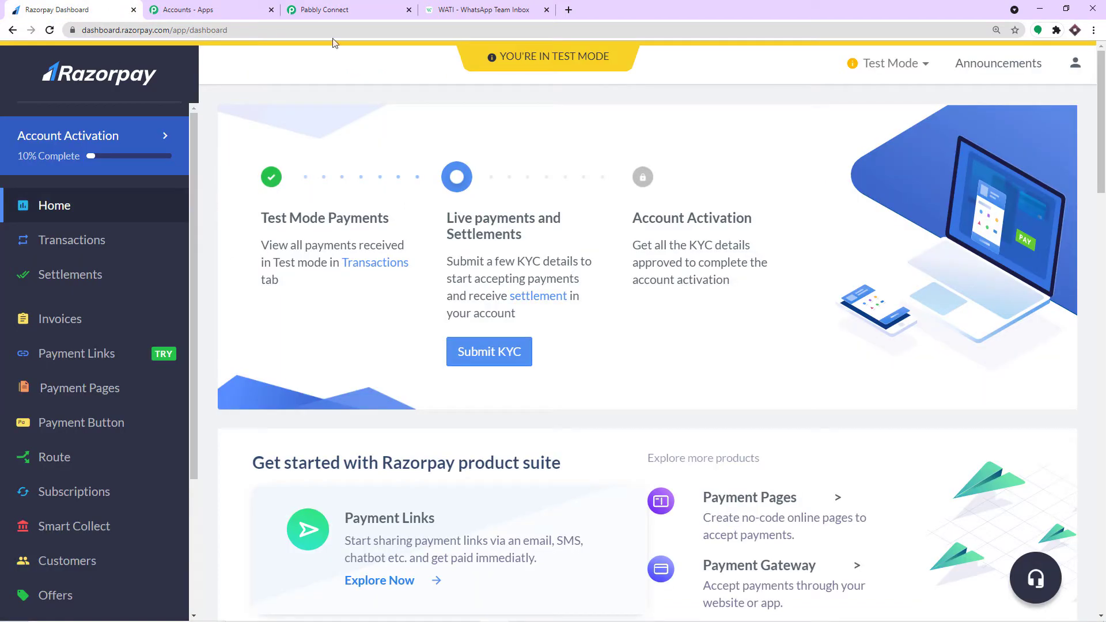
left_click(342, 8)
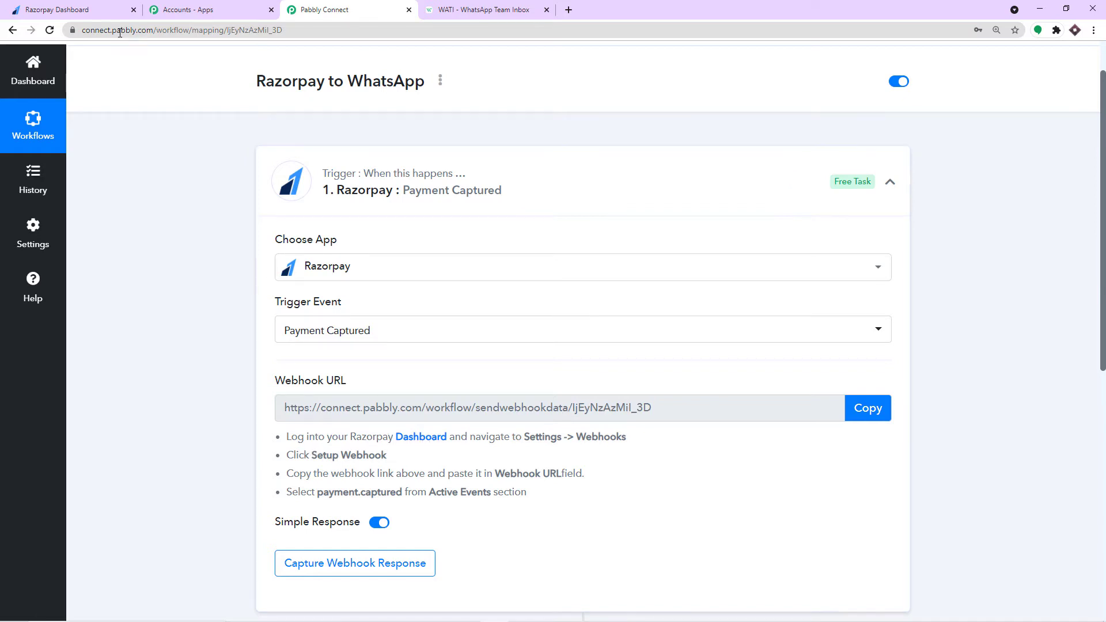
left_click(107, 9)
left_click(332, 7)
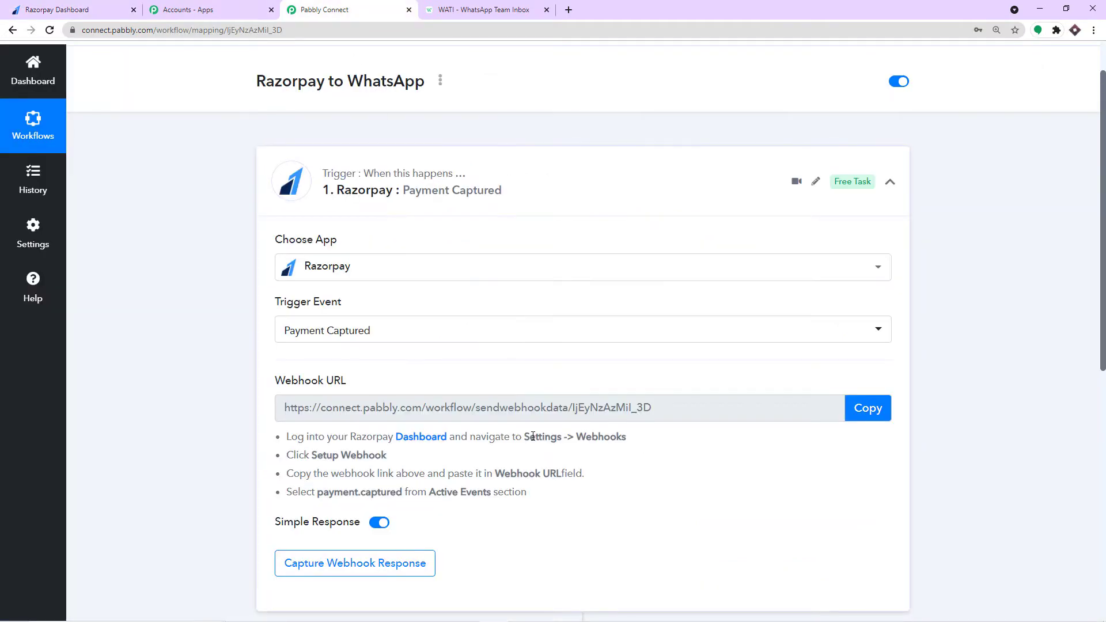
left_click(64, 9)
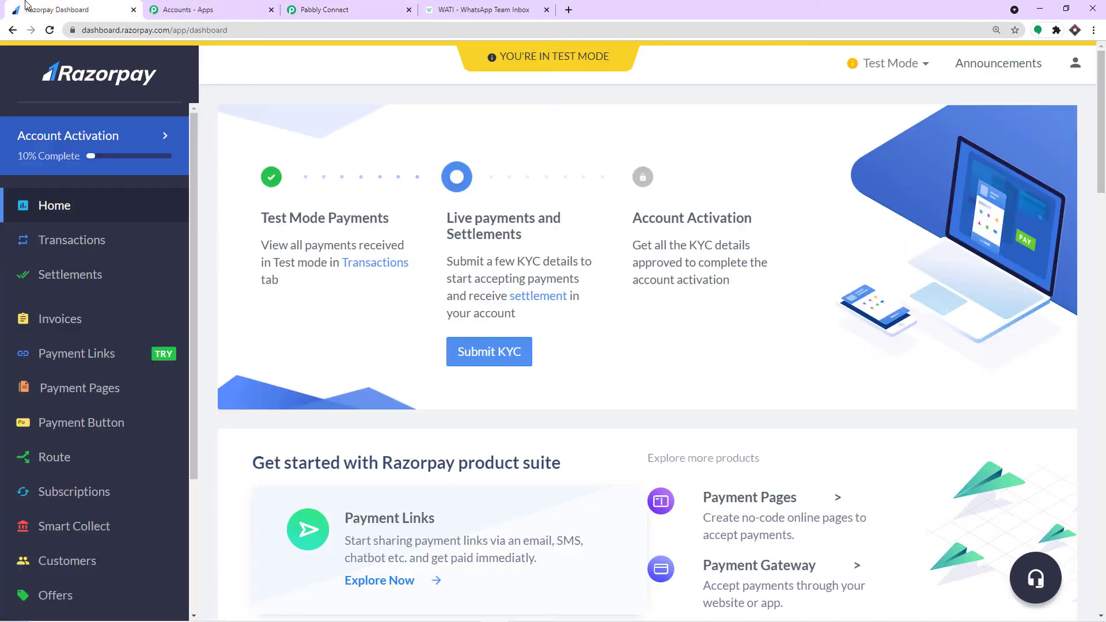
scroll(84, 409, "down", 1)
scroll(84, 409, "down", 5)
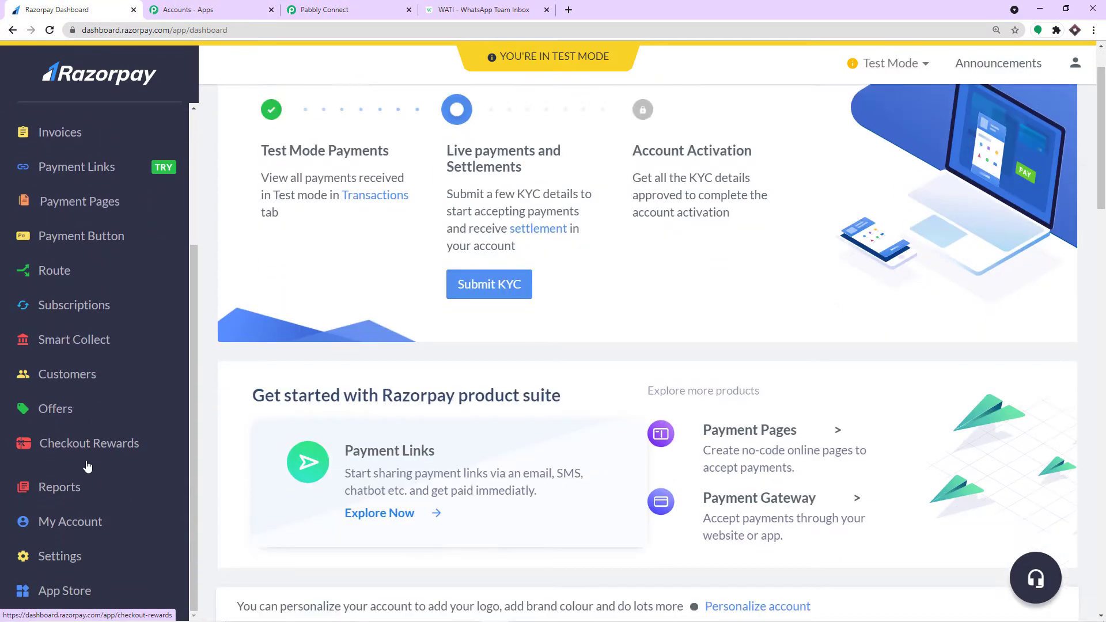
left_click(51, 554)
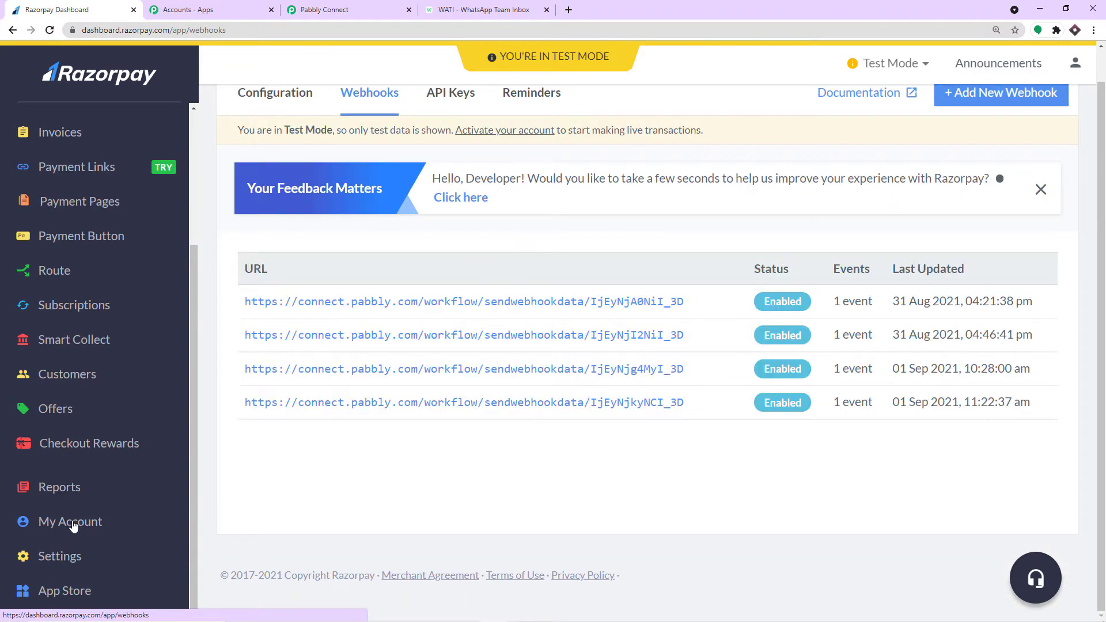
- Start a new Razorpay webhook and fill in its URL with the webhook URL copied from the Pabbly Connect trigger
left_click(507, 8)
left_click(346, 9)
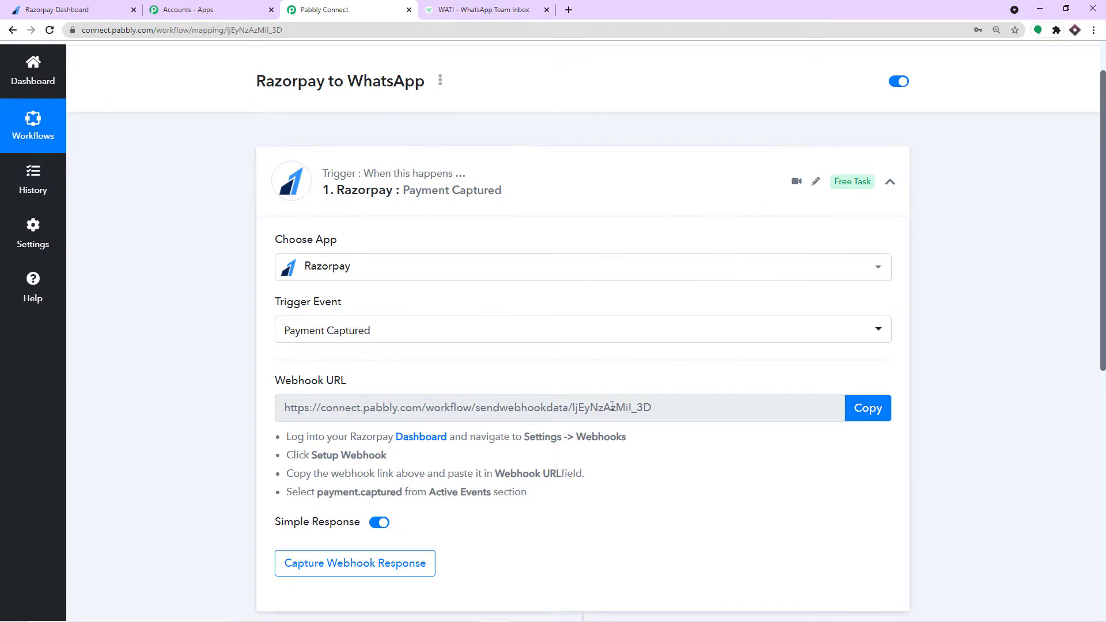
left_click(69, 10)
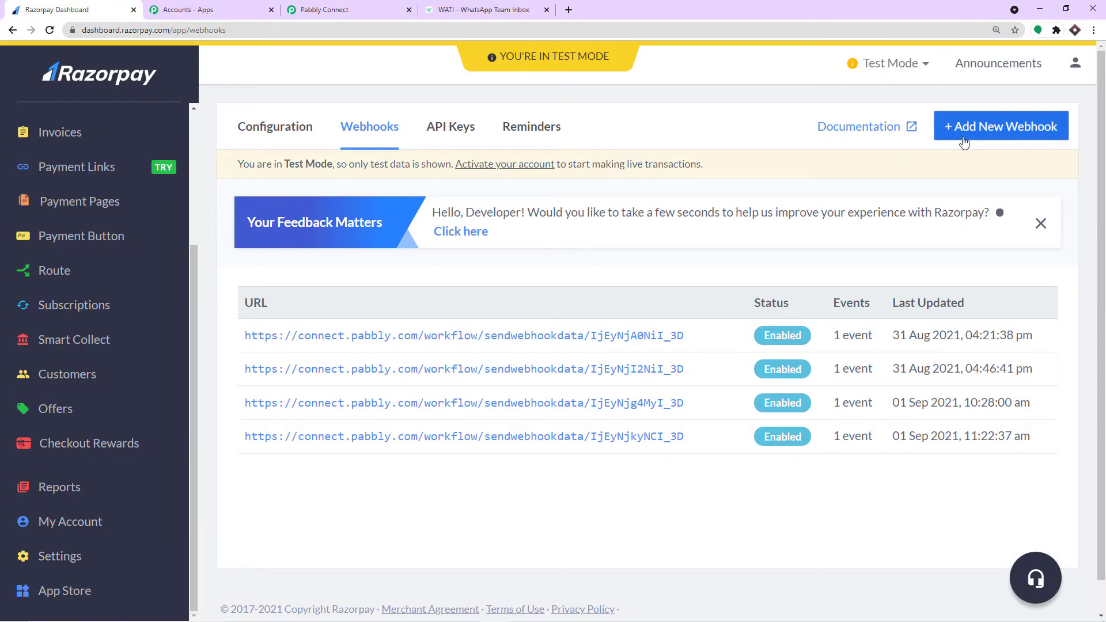
left_click(964, 142)
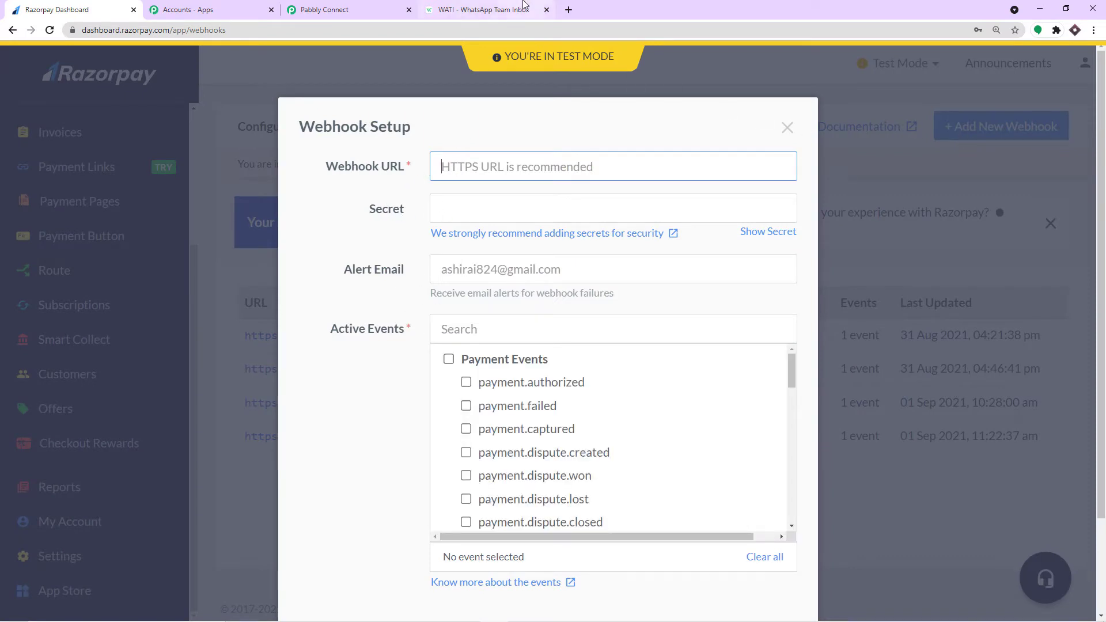
left_click(351, 10)
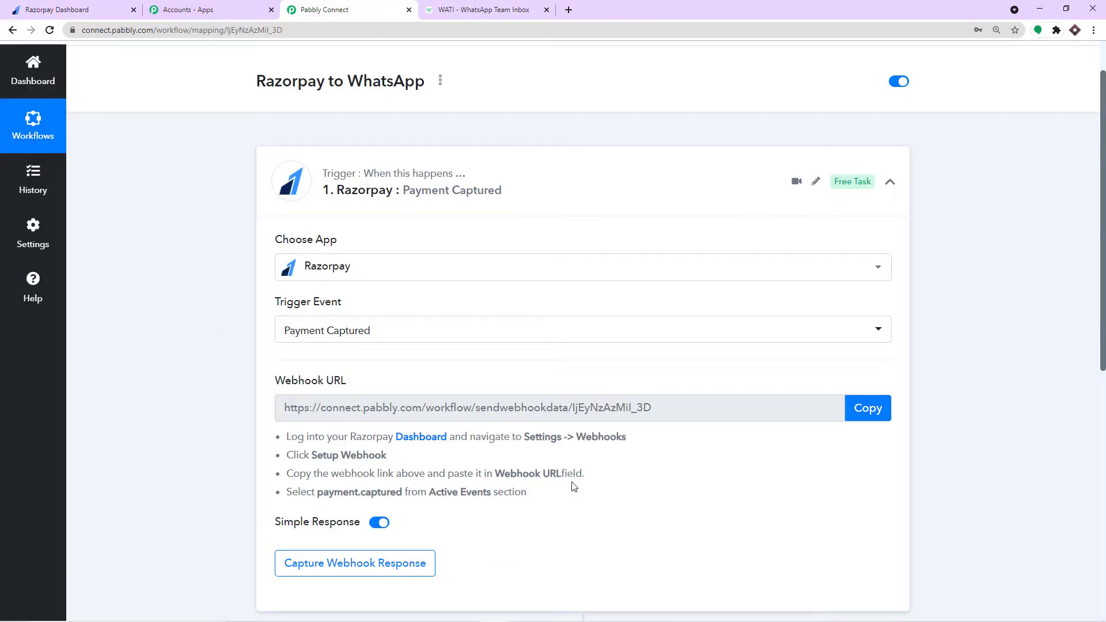
left_click(868, 409)
left_click(25, 6)
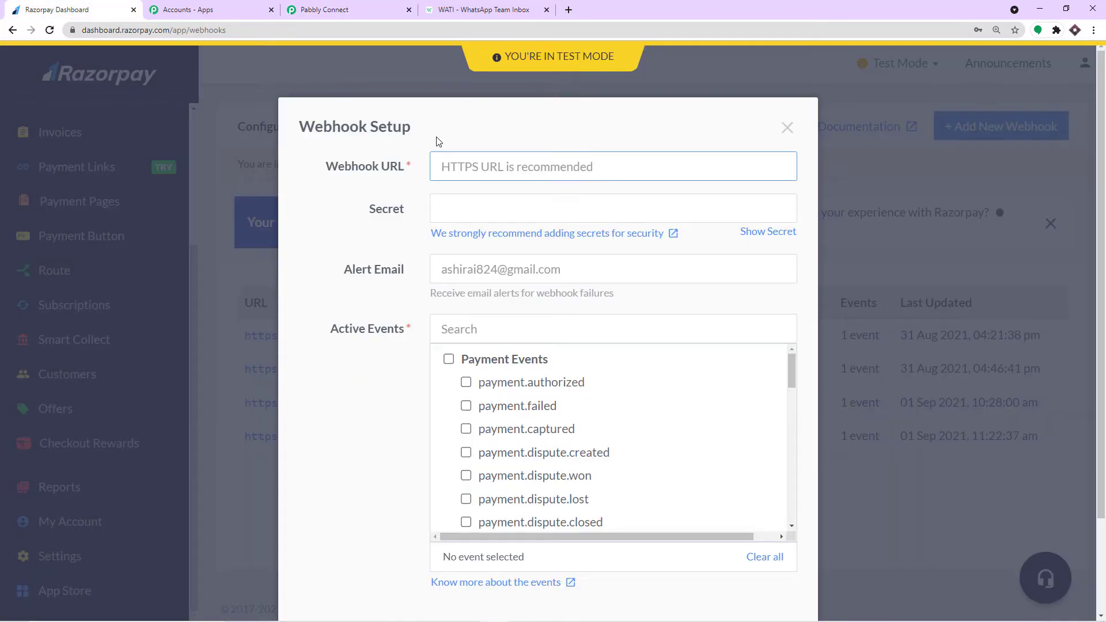
key("ctrl+v")
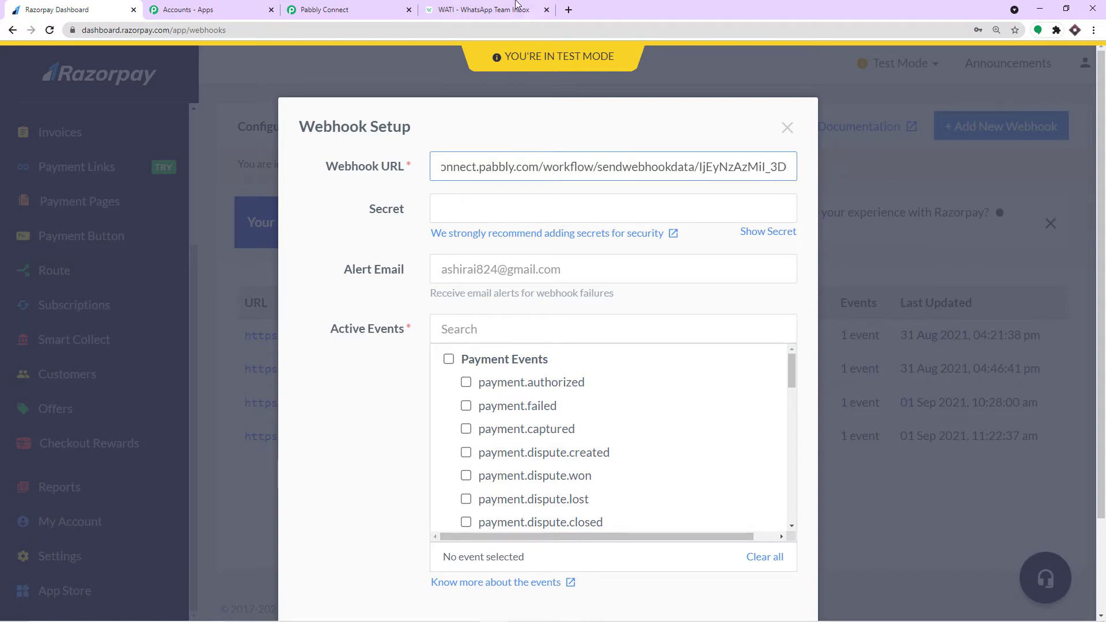
- Set payment.captured as the webhook's only active event, as the trigger instructions specify, and create the webhook
left_click(373, 8)
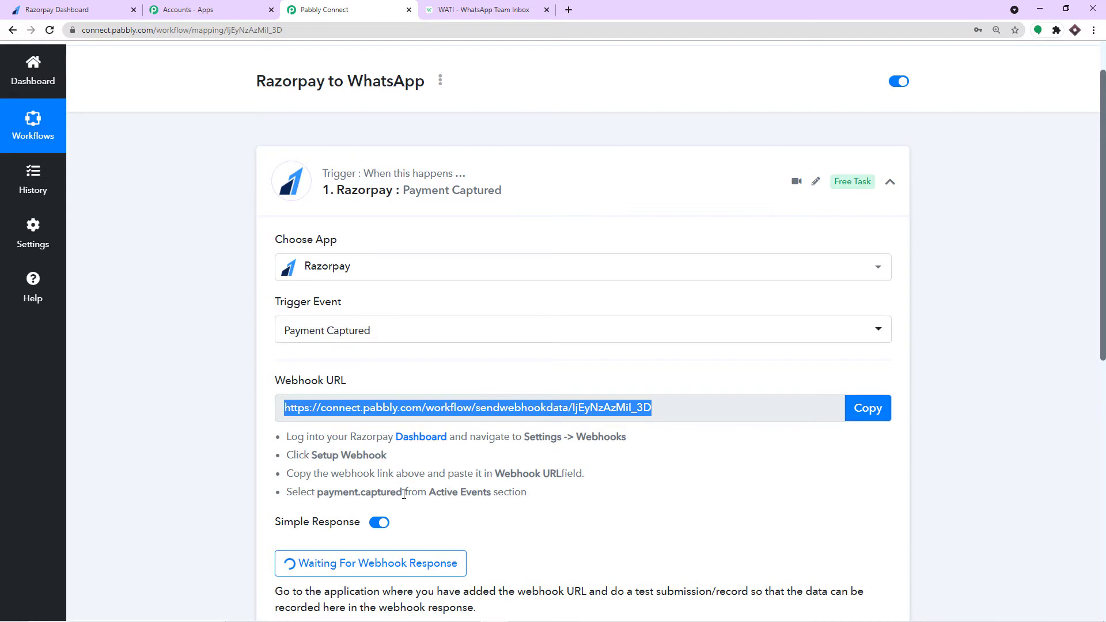
left_click_drag(406, 492, 316, 490)
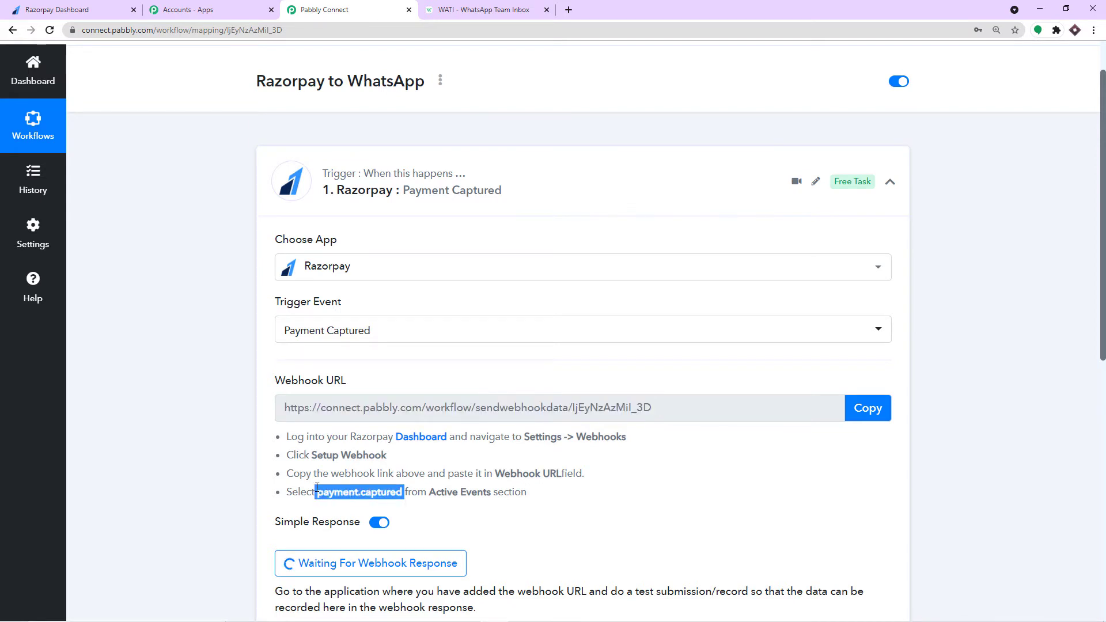
left_click(106, 10)
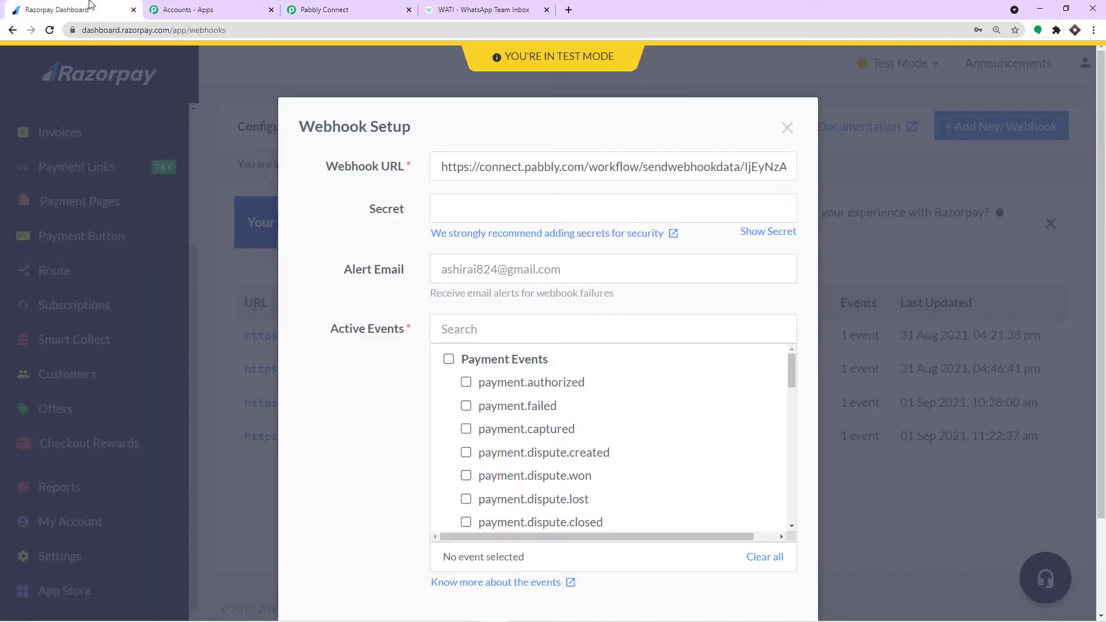
left_click(466, 429)
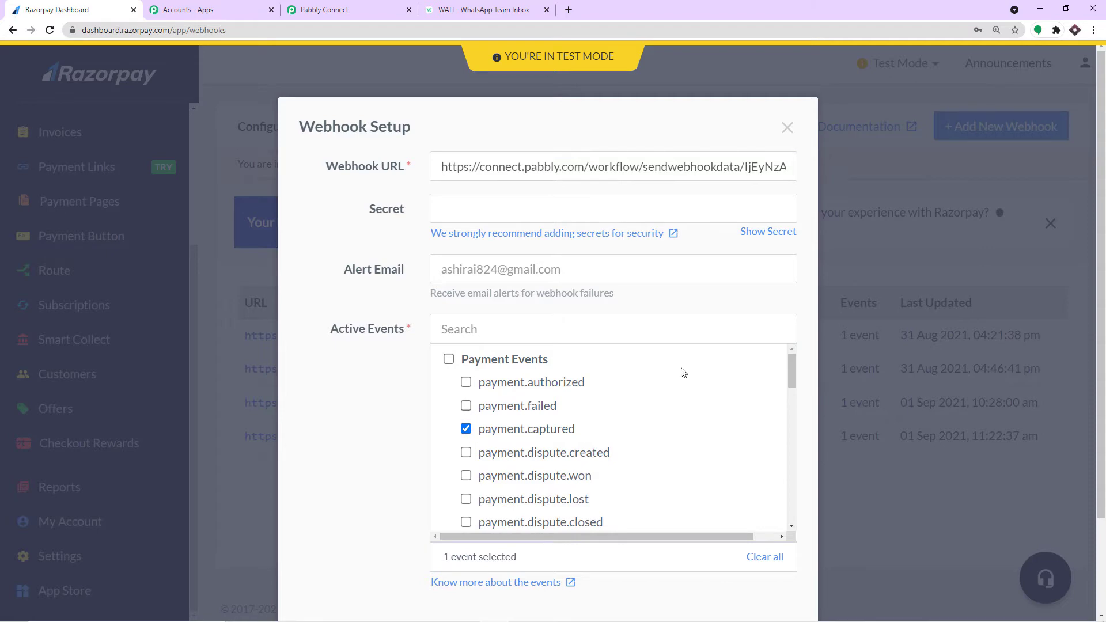
left_click(381, 5)
left_click(66, 5)
scroll(789, 424, "down", 1)
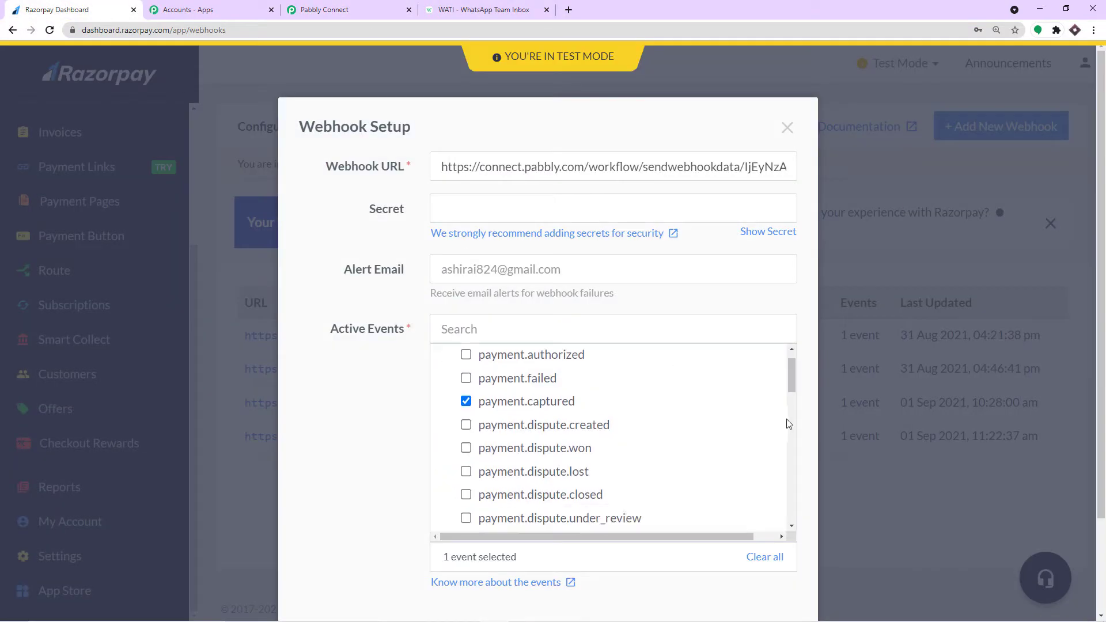
scroll(789, 424, "down", 10)
scroll(866, 466, "down", 2)
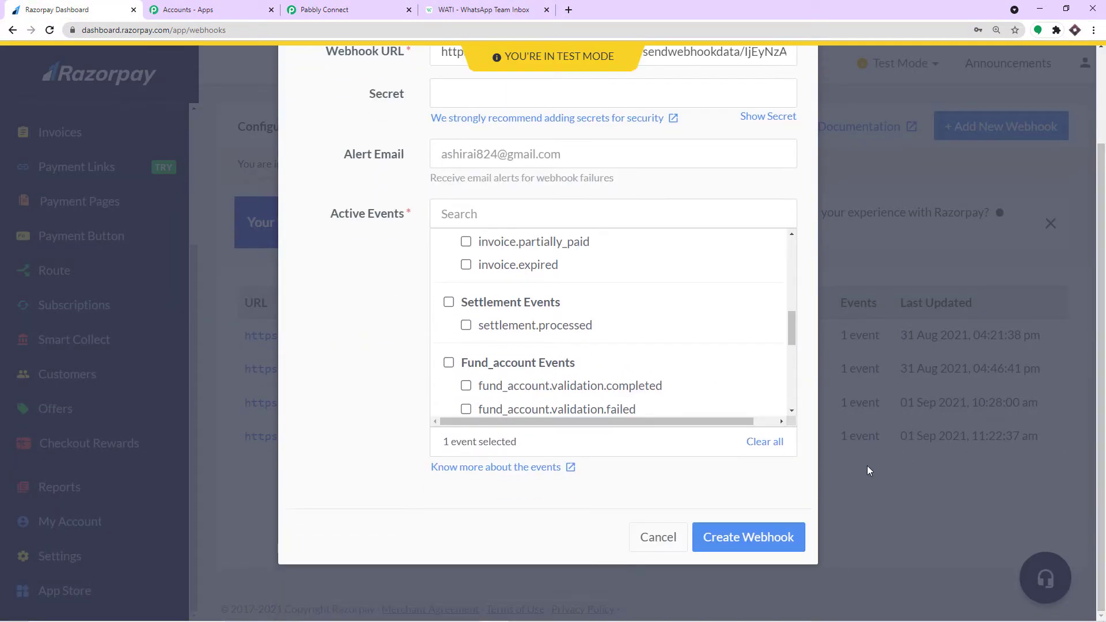
left_click(753, 545)
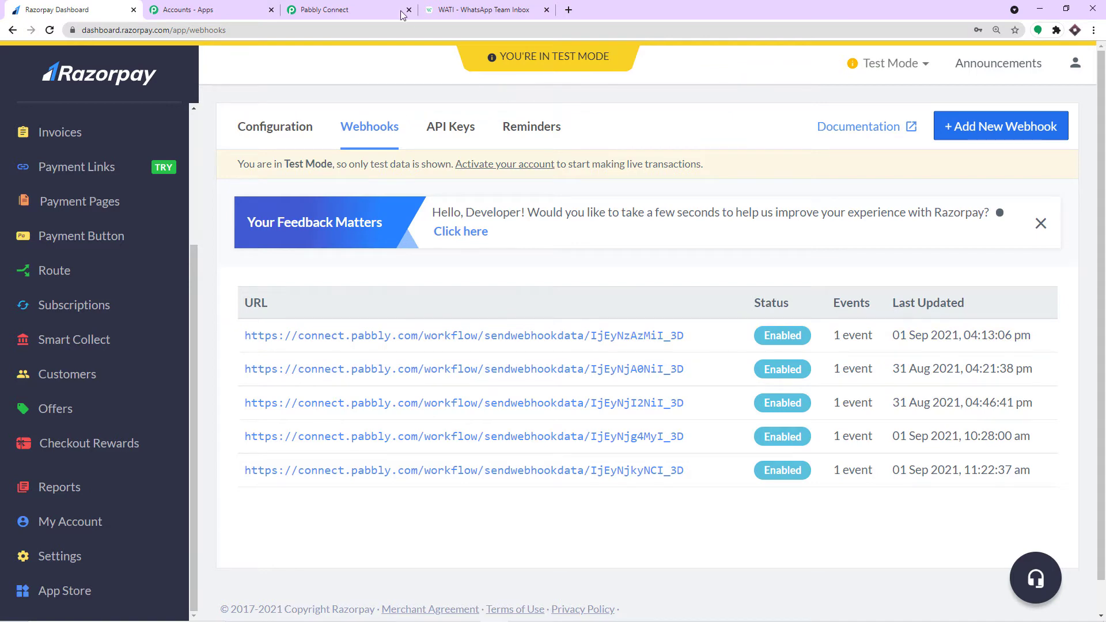
- Check the Razorpay trigger's webhook response status in Pabbly Connect and return to the Razorpay dashboard
left_click(376, 10)
scroll(537, 300, "down", 3)
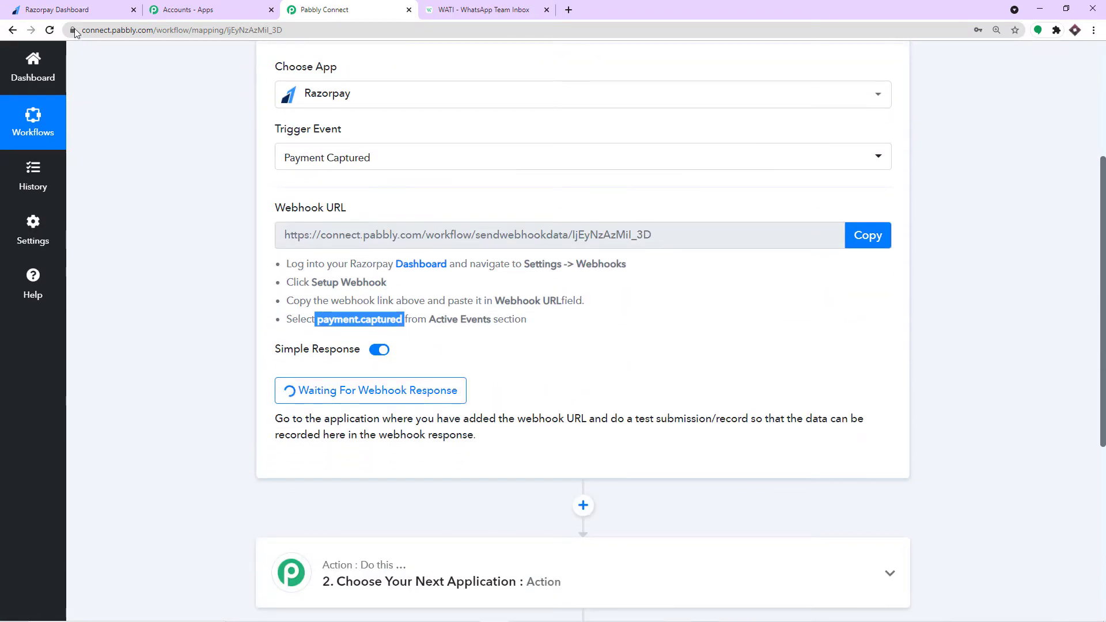
left_click(63, 8)
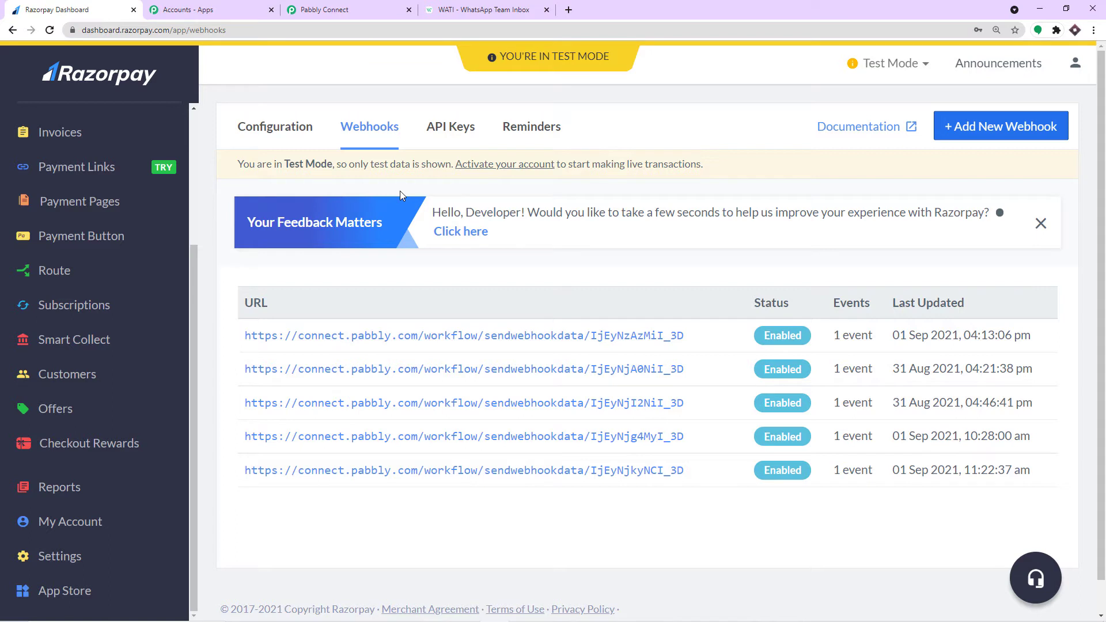
- Open the Bluetooth Speakers JBL payment page's details from the Razorpay payment pages in a separate browser tab
left_click(105, 207)
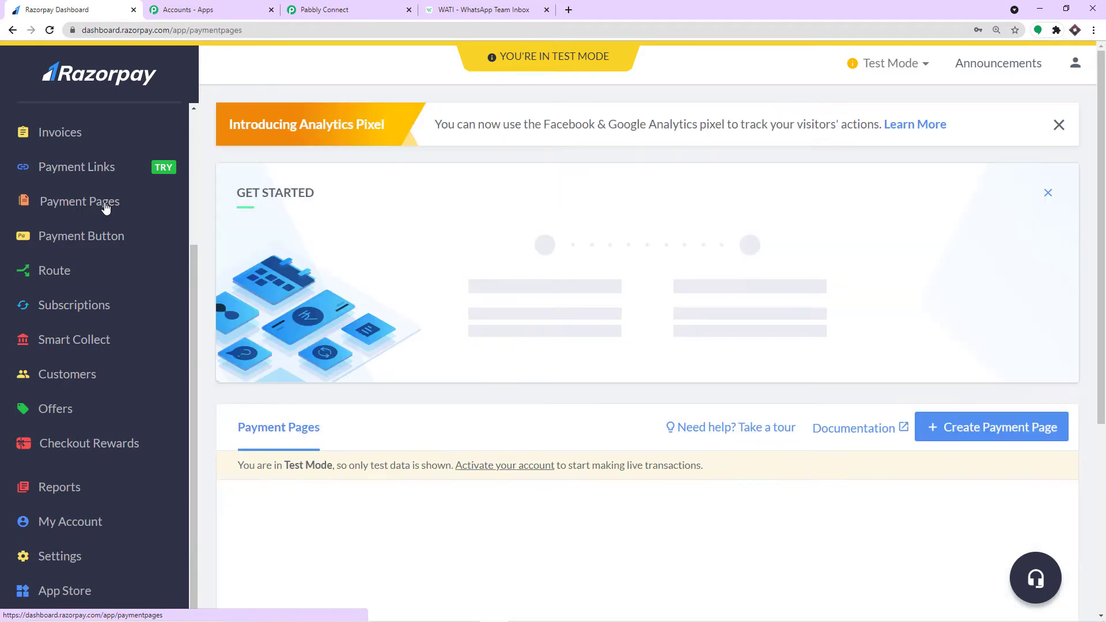
scroll(476, 312, "down", 10)
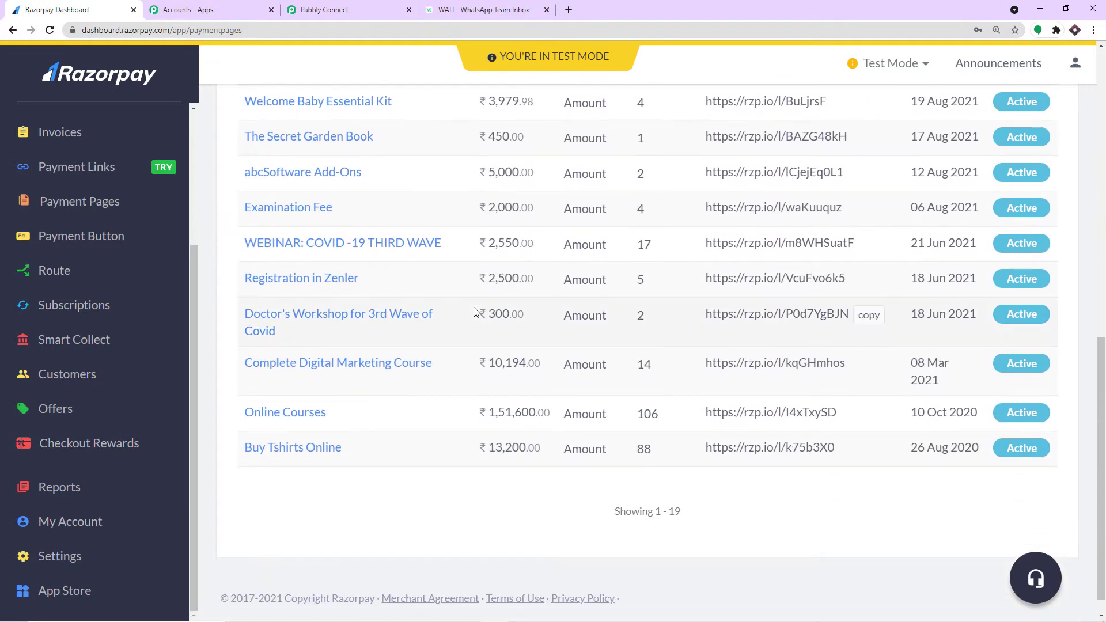
scroll(474, 311, "up", 3)
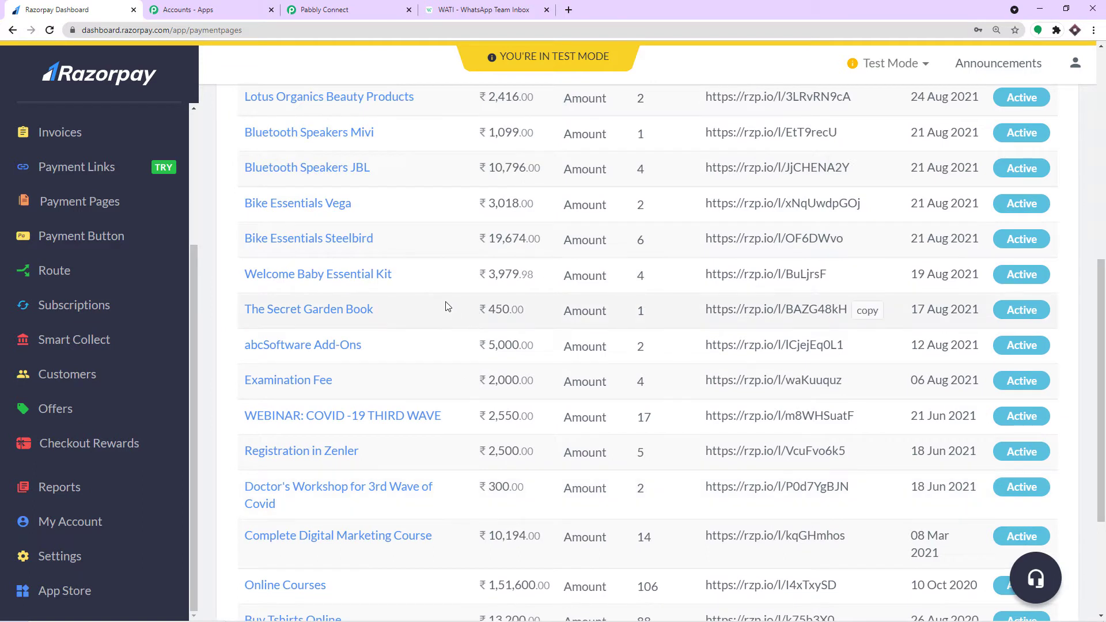
scroll(441, 305, "up", 2)
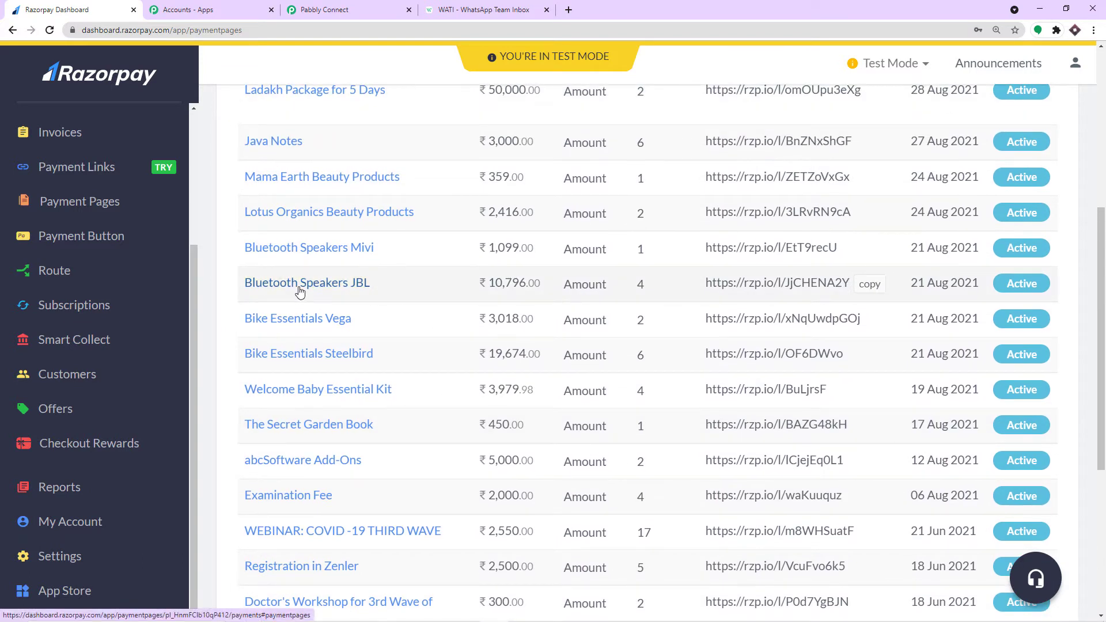
right_click(300, 293)
left_click(316, 297)
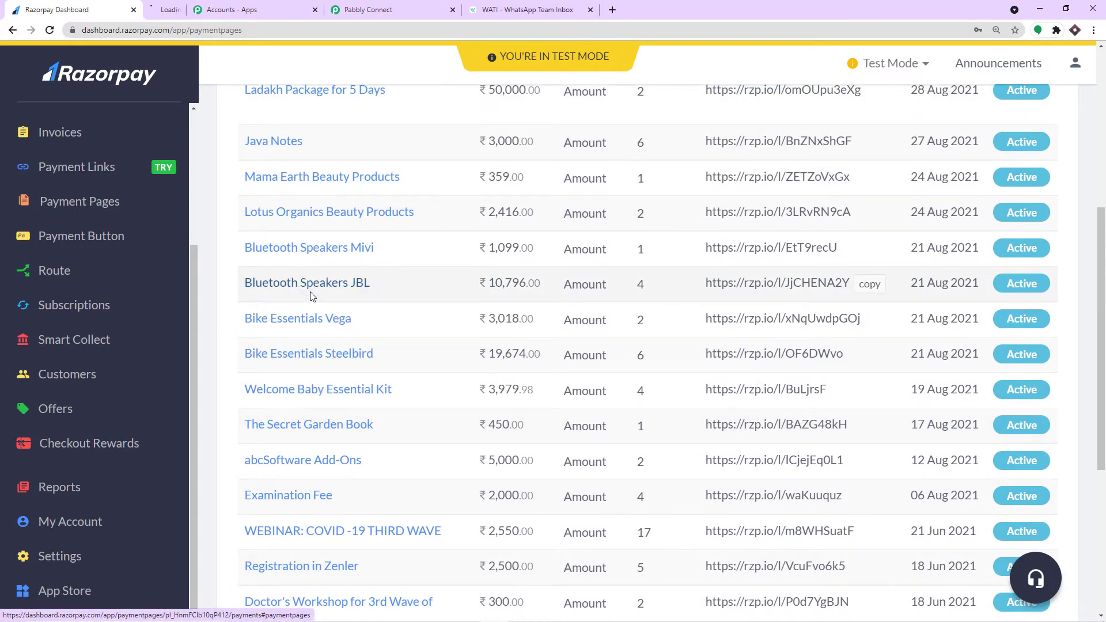
left_click(213, 4)
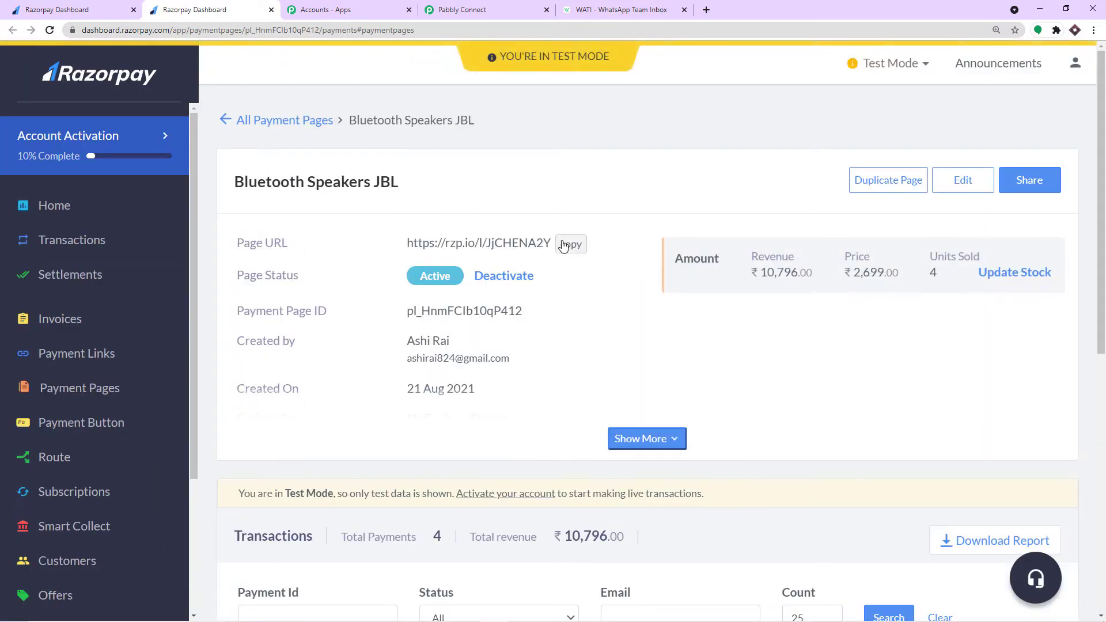
- Copy the Bluetooth Speakers JBL page URL and load the public payment page in a new browser tab
left_click(564, 245)
left_click(706, 9)
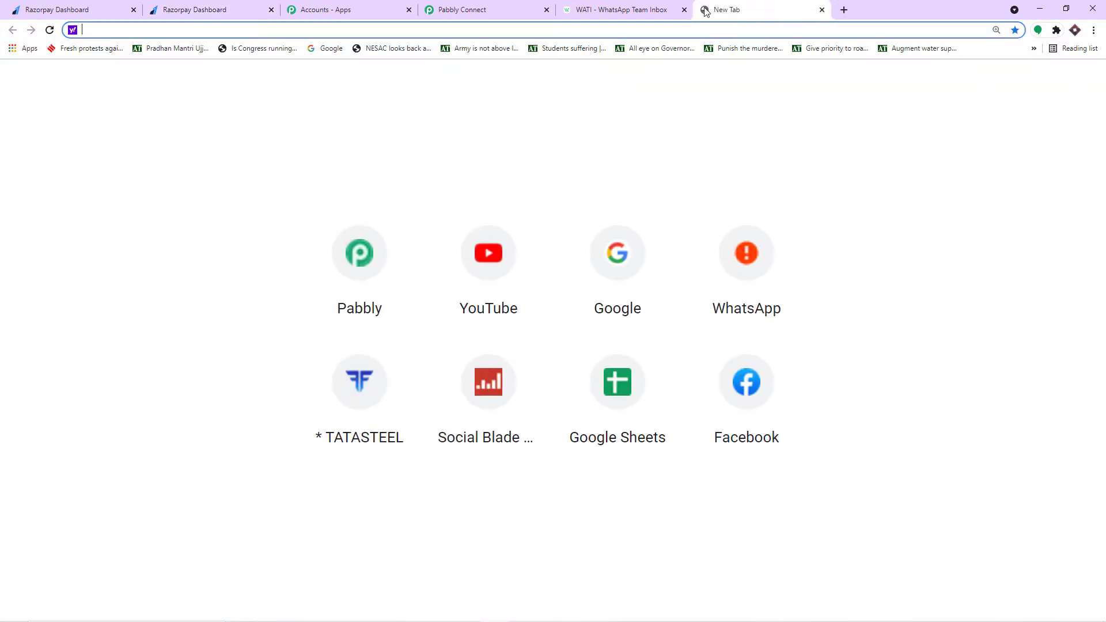
key("ctrl+v")
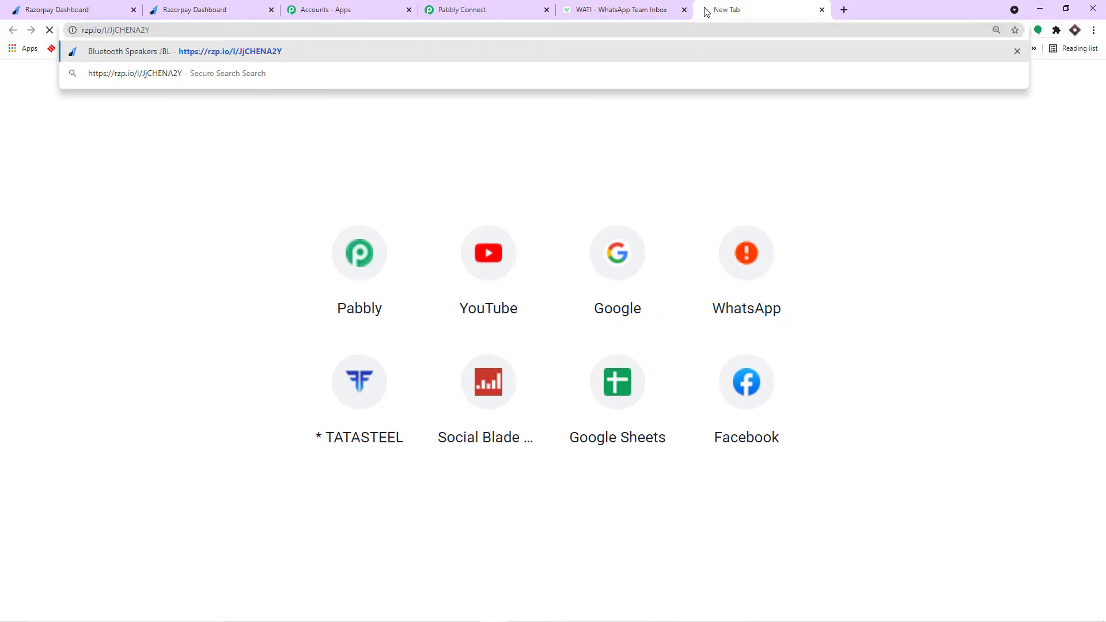
key("Return")
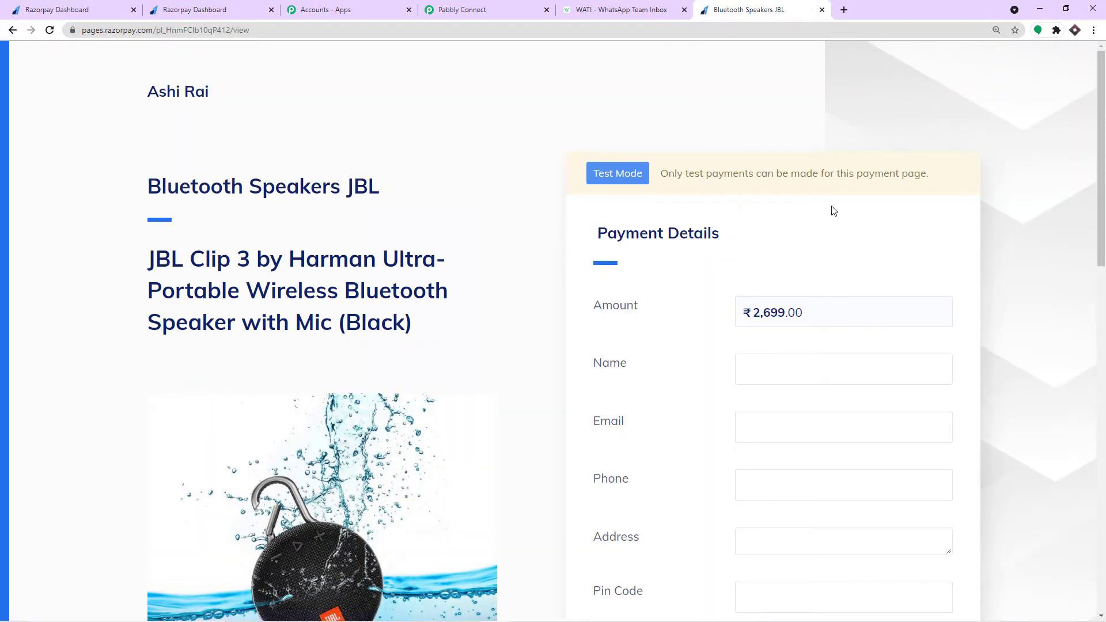
- Fill in the payment form's name, email, phone, address and pin code from a saved customer entry
scroll(823, 245, "down", 2)
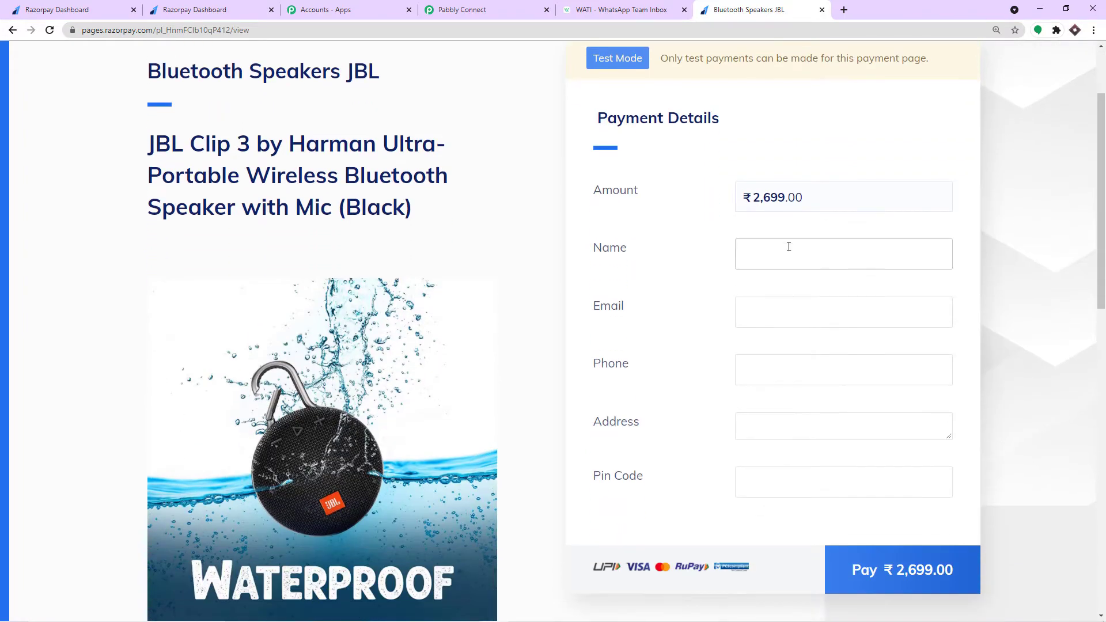
left_click(775, 254)
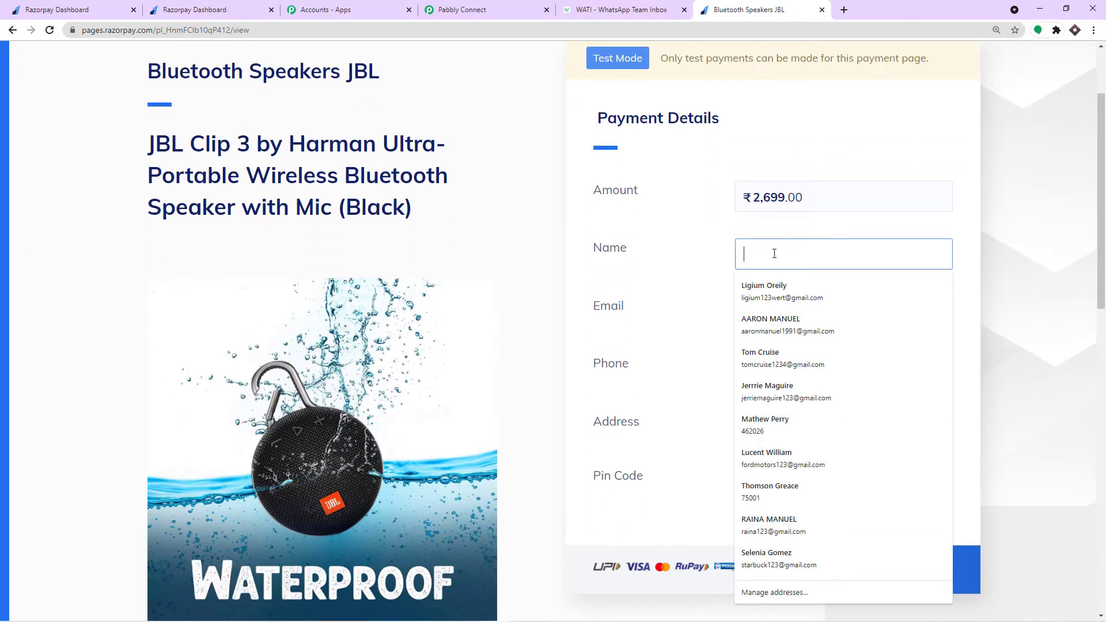
left_click(773, 361)
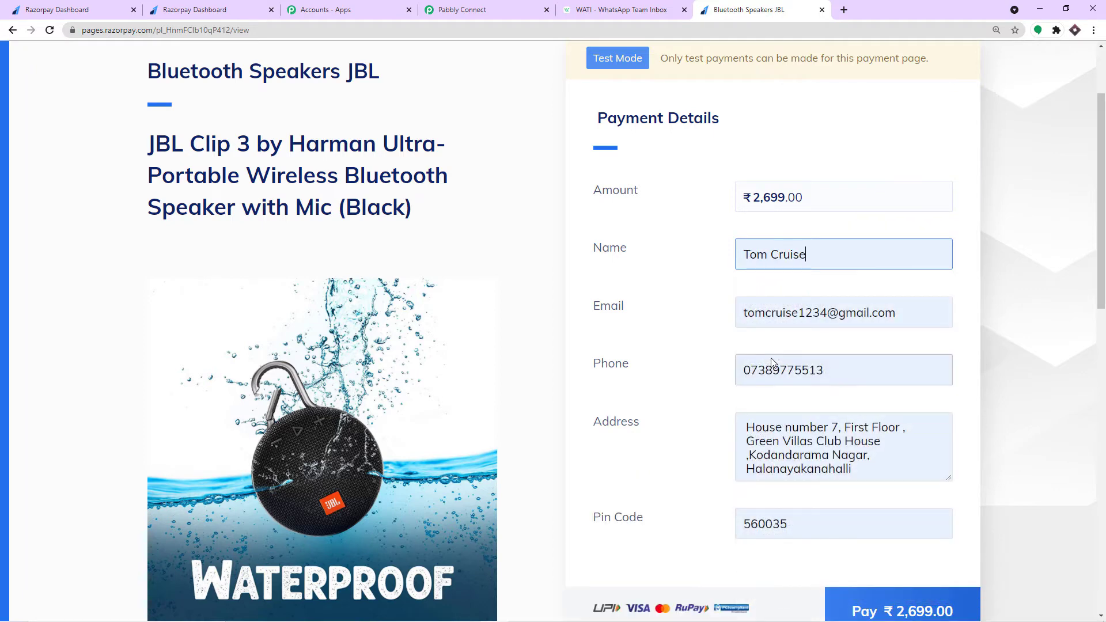
- Shorten the customer's address in the payment form and replace the phone number with a different one
left_click_drag(869, 471, 745, 440)
key("BackSpace")
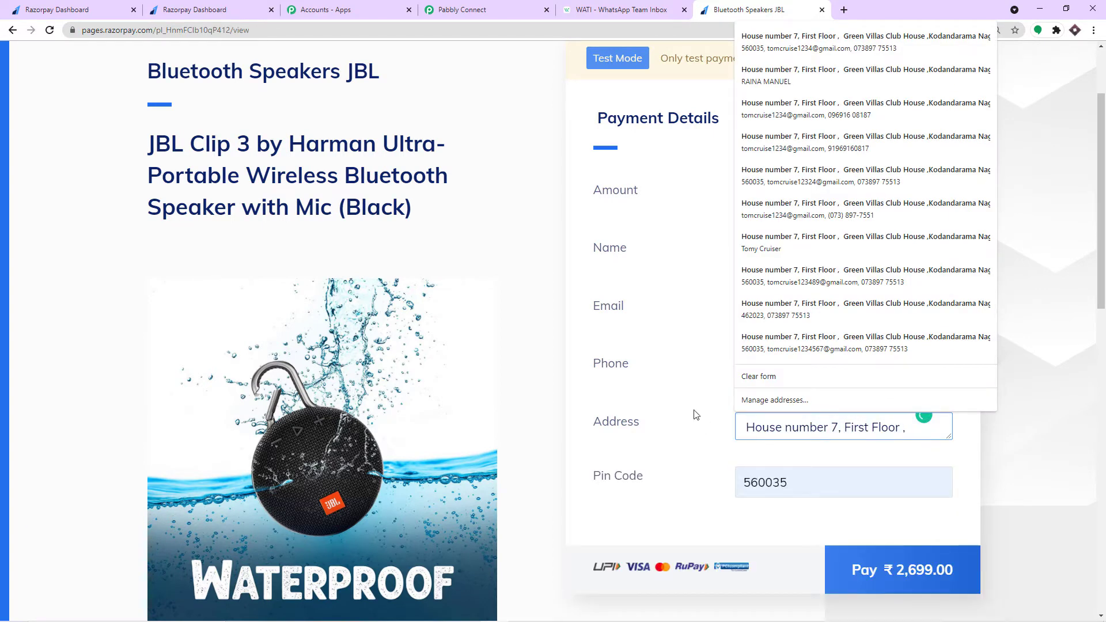
left_click(636, 374)
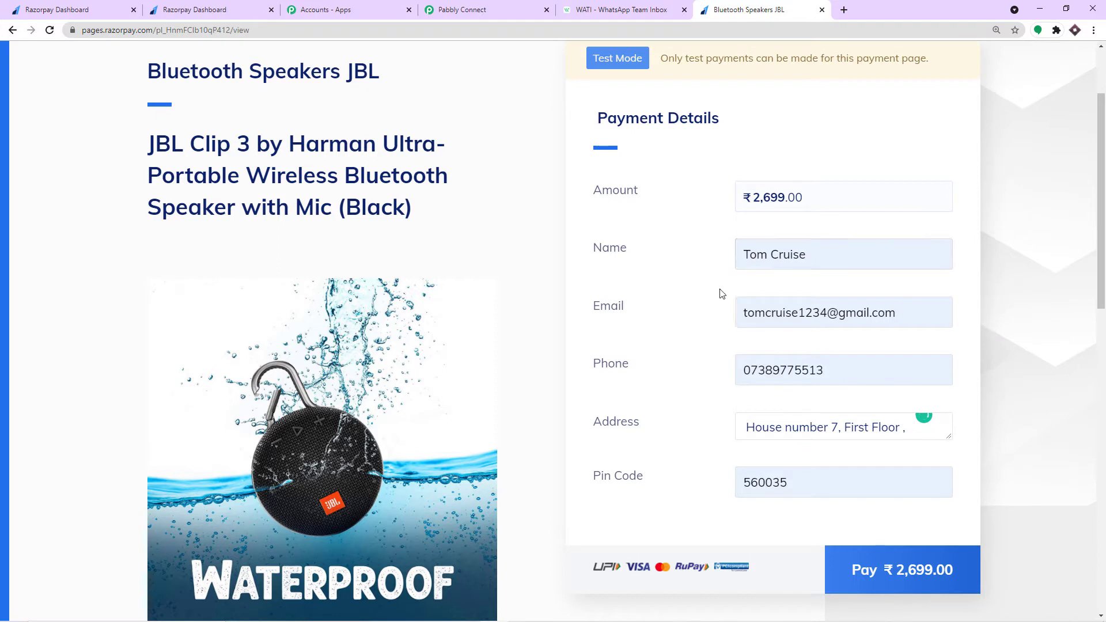
left_click_drag(814, 372, 702, 375)
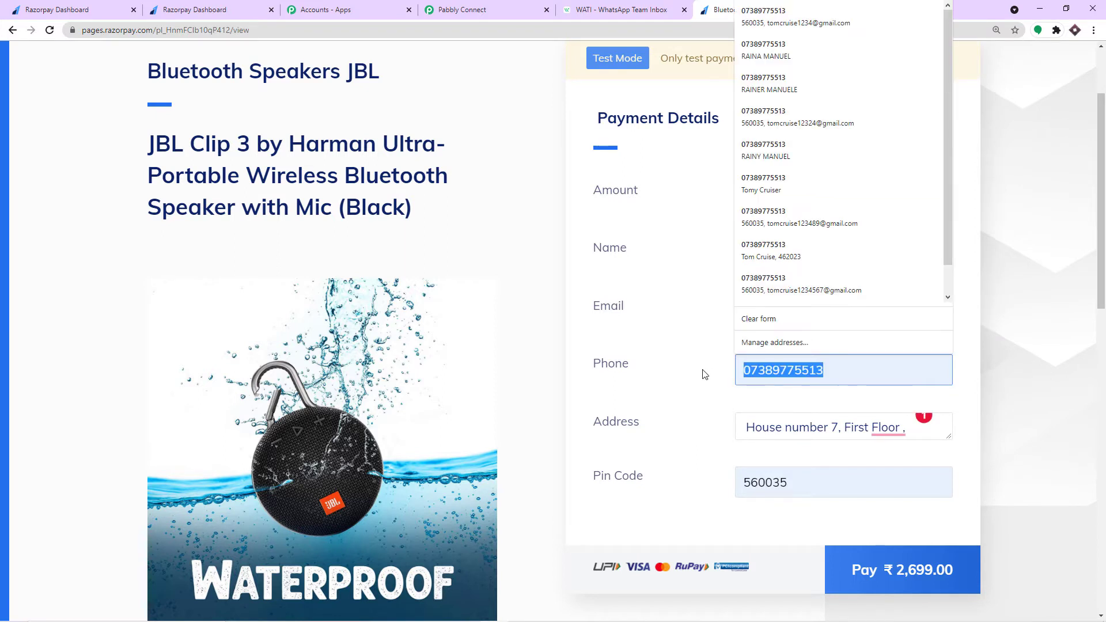
key("BackSpace")
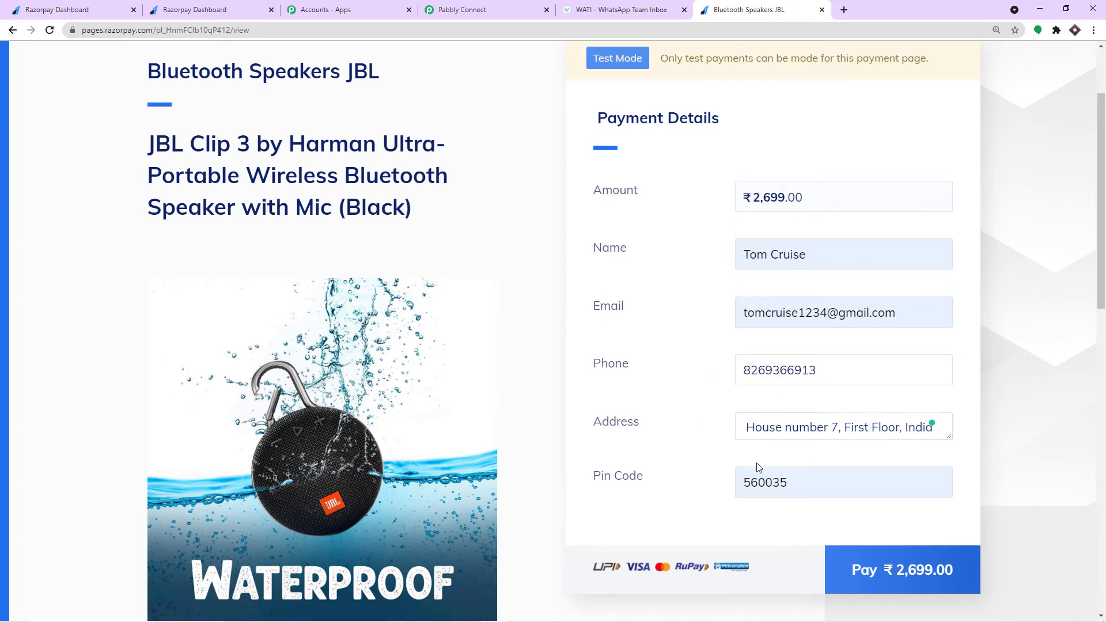
- Proceed to pay by debit card and enter the test card number, expiry, card holder's name and CVV
left_click(888, 566)
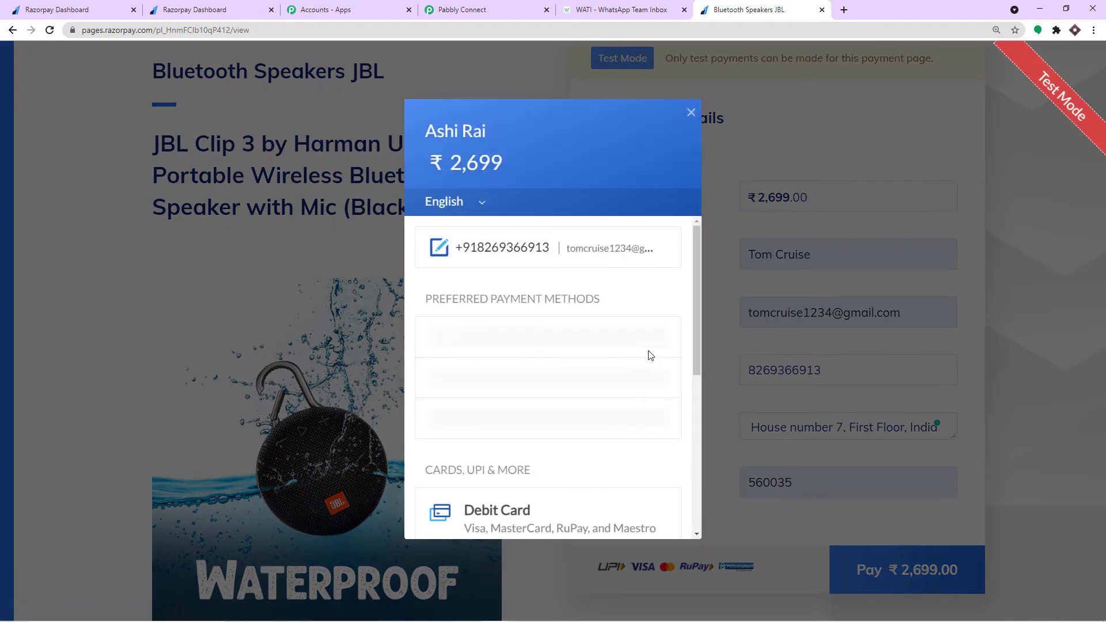
left_click(507, 344)
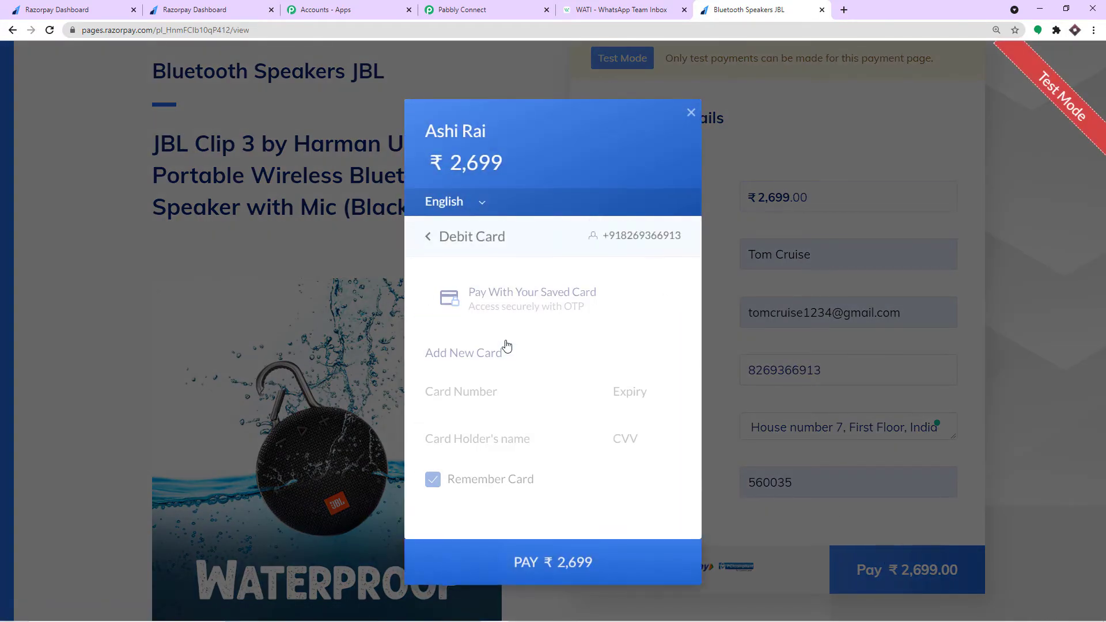
left_click(459, 390)
type("411111111")
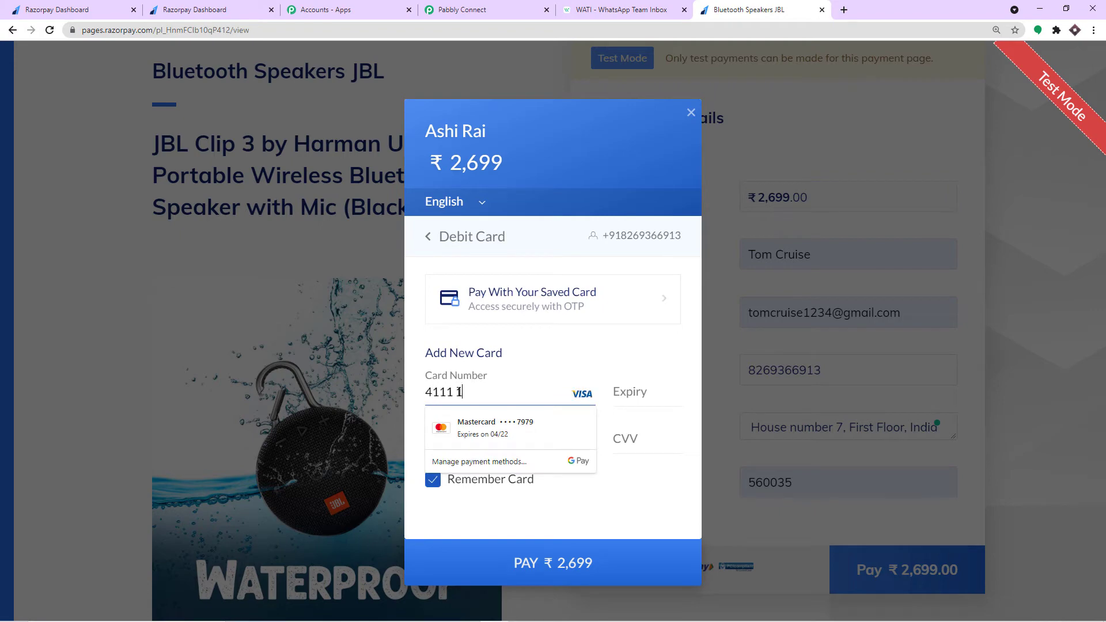
type("11111111123")
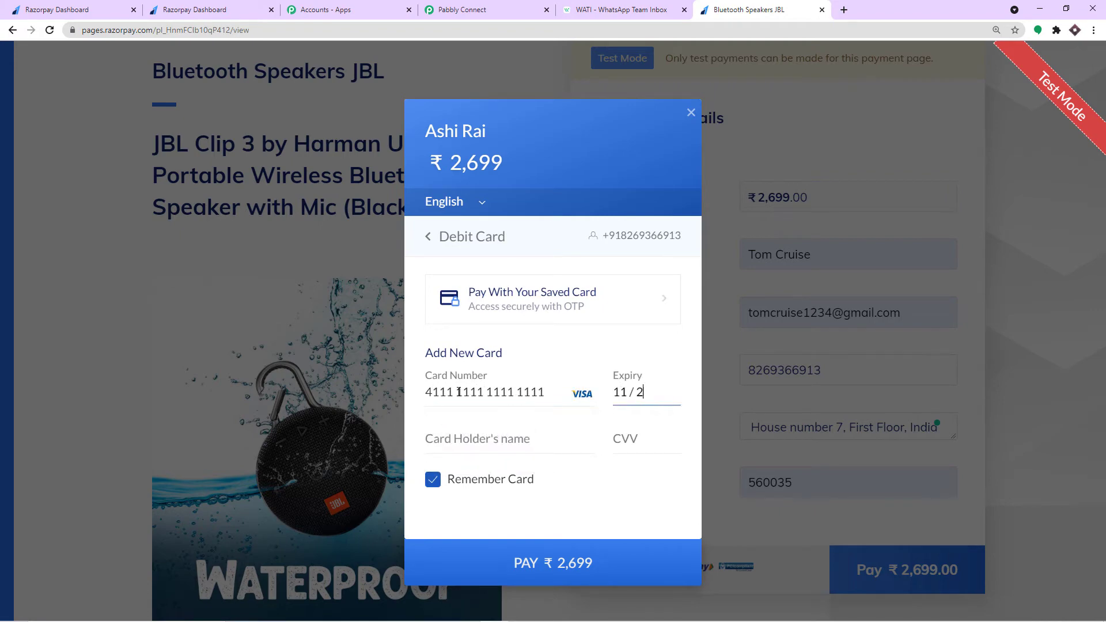
type("T")
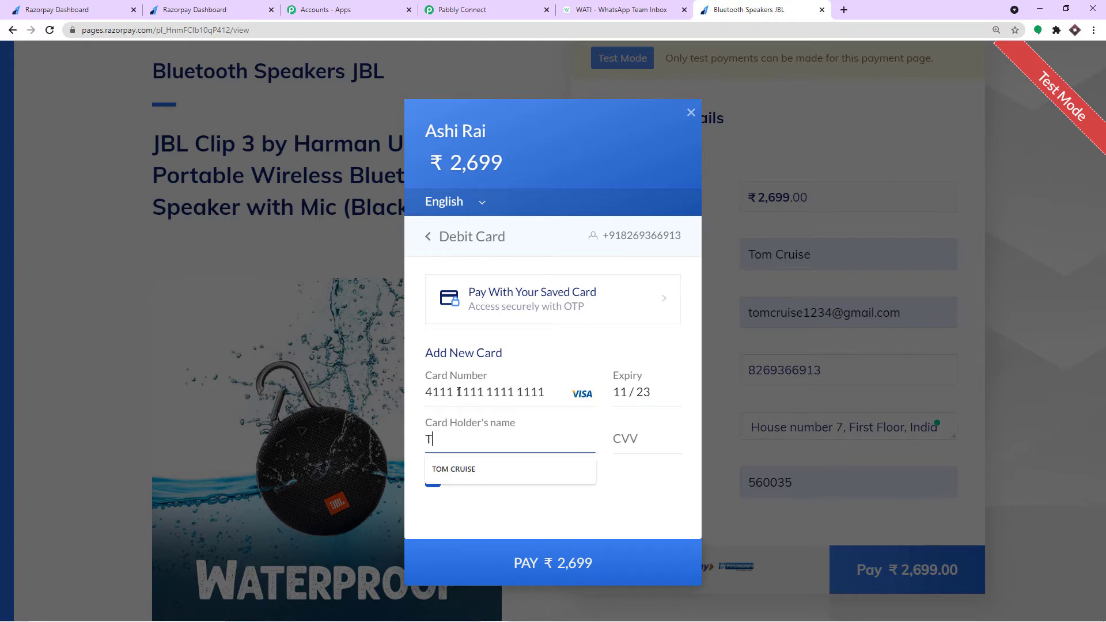
type("om Cruise")
left_click(617, 440)
type("123")
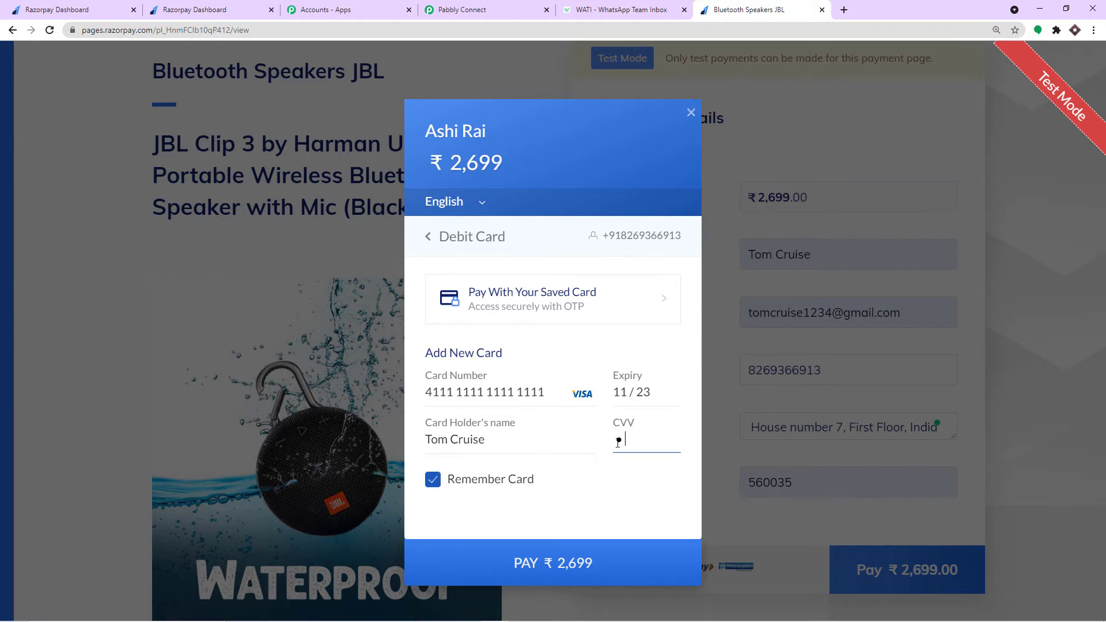
- Submit the ₹2,699 test payment without saving the card and complete it on the bank page
left_click(574, 563)
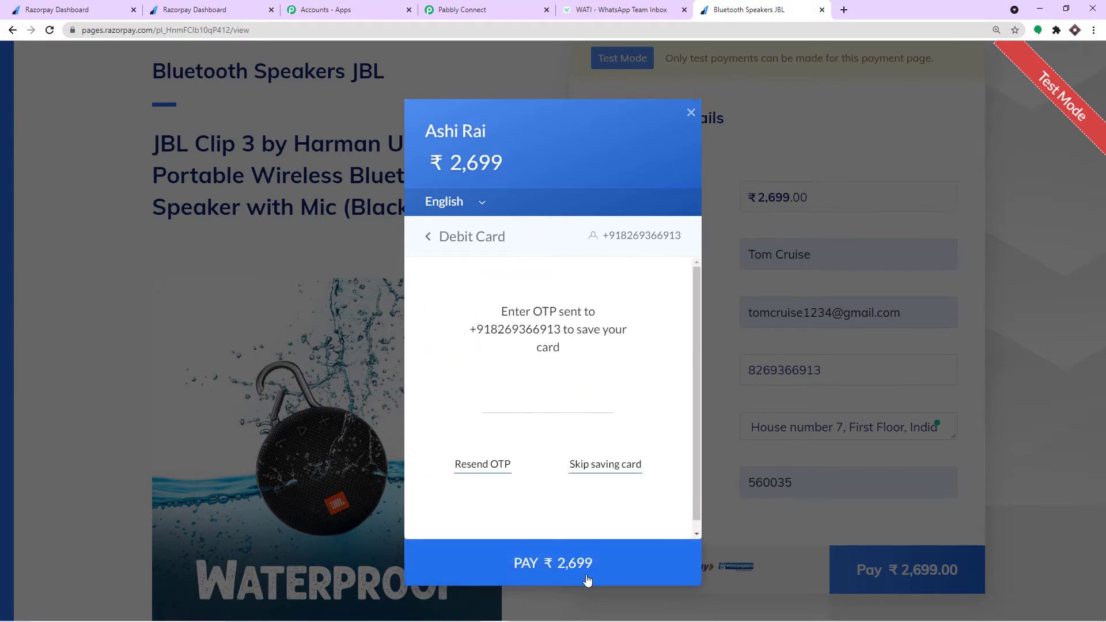
left_click(614, 465)
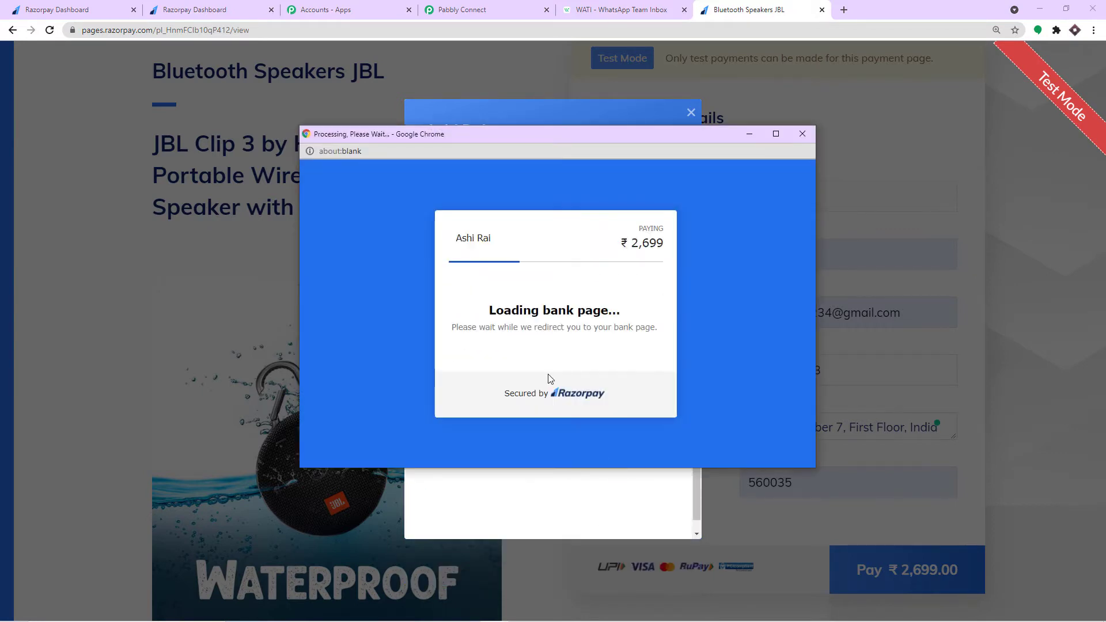
left_click(521, 344)
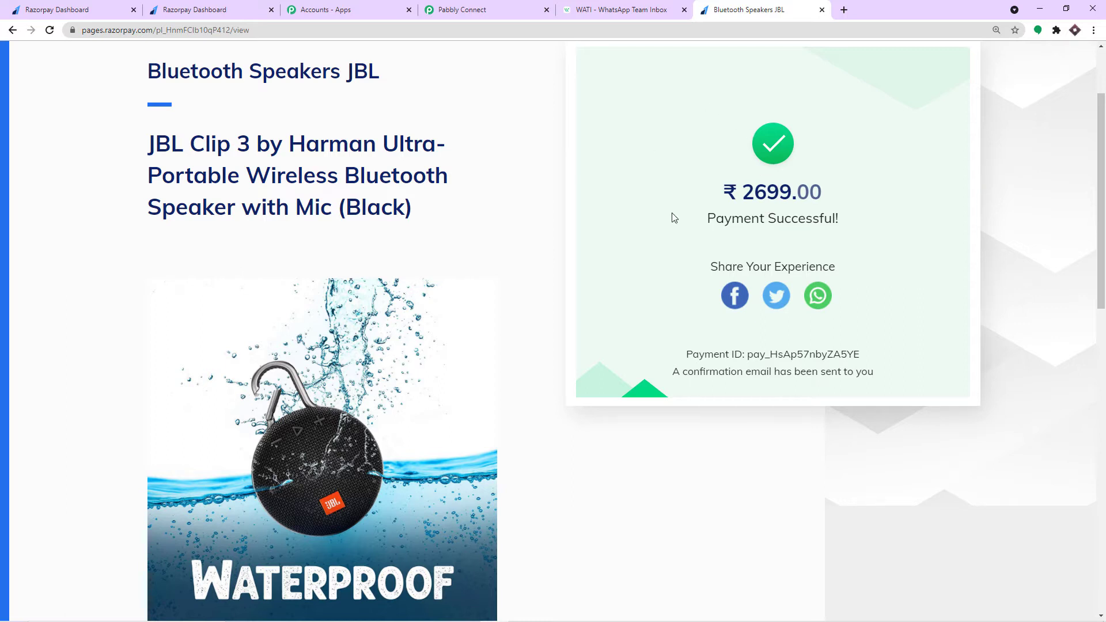
- Switch to Pabbly Connect and examine the captured webhook response, including the payment amount, currency, status and method
left_click(461, 7)
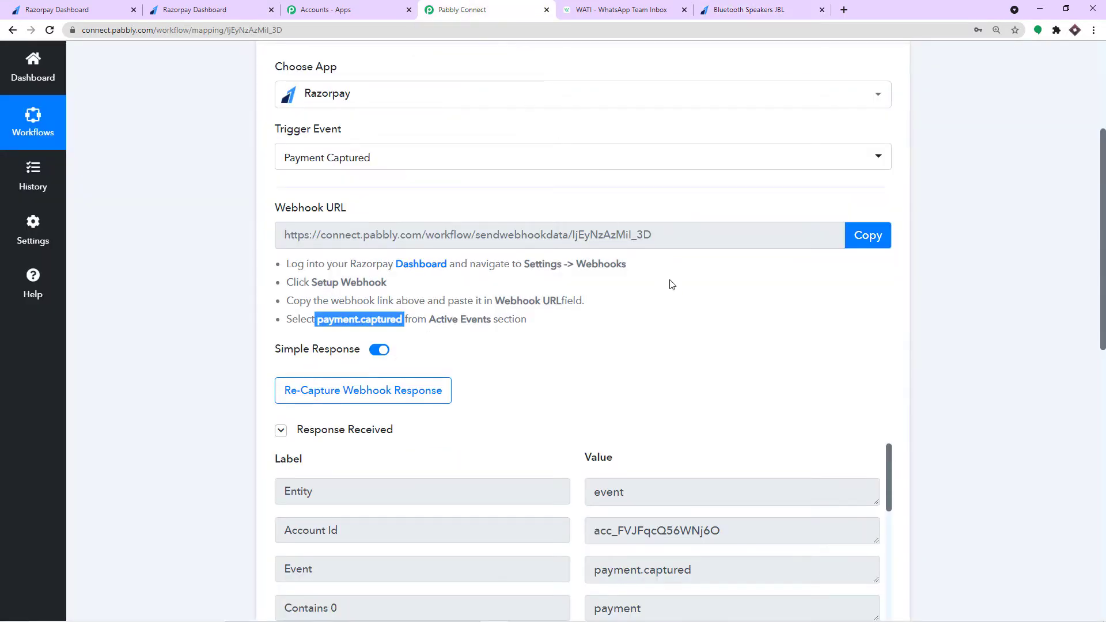
scroll(669, 284, "down", 3)
scroll(669, 295, "down", 1)
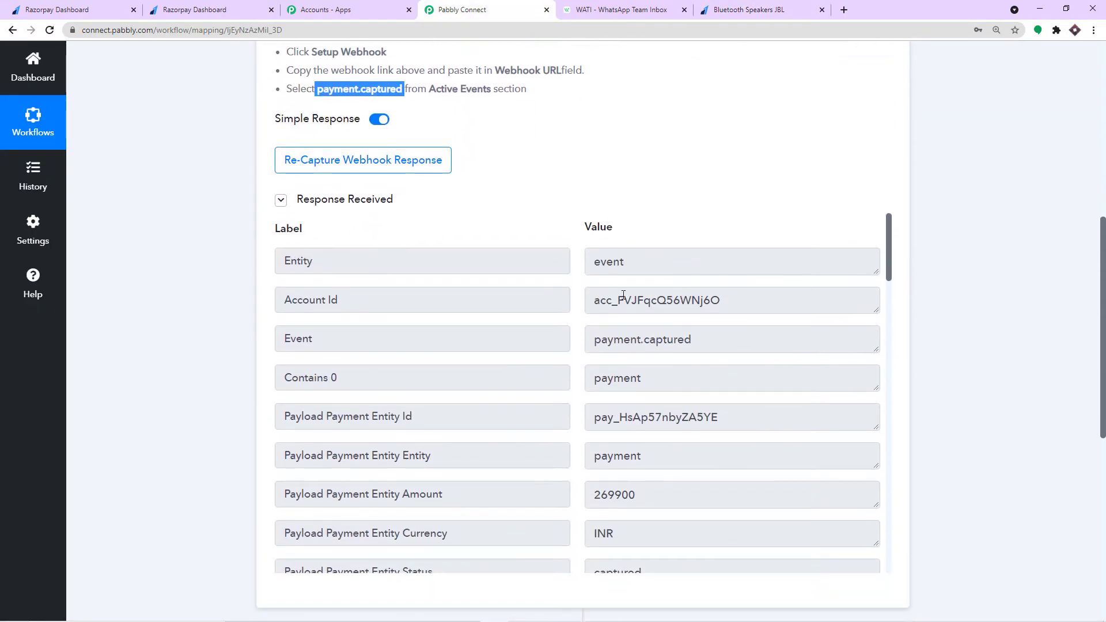
scroll(623, 295, "down", 3)
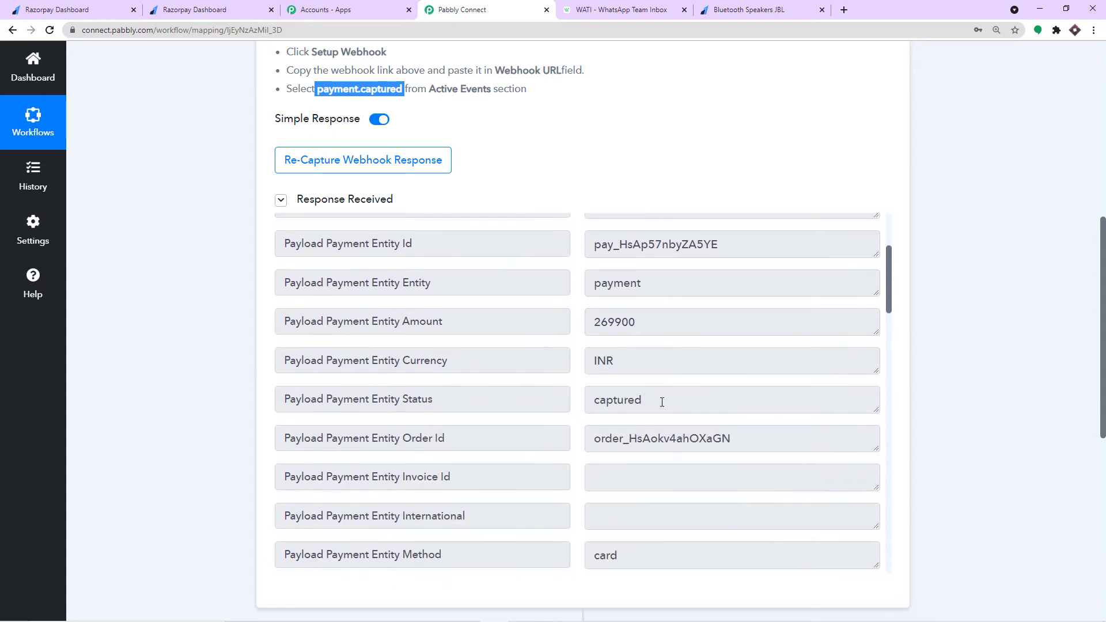
left_click(642, 324)
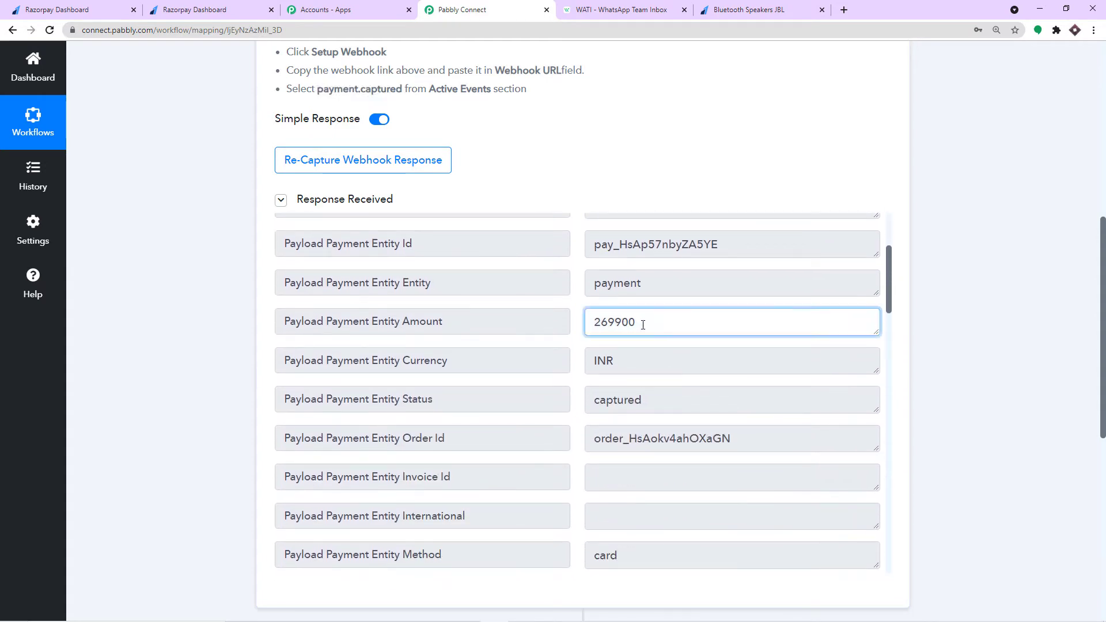
left_click_drag(643, 324, 590, 327)
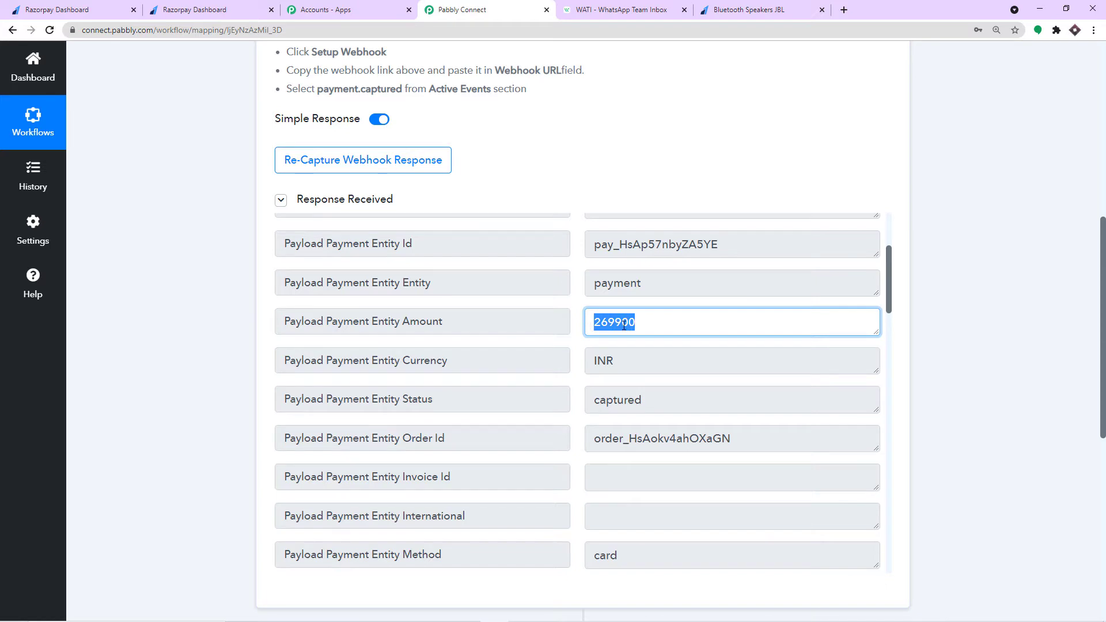
left_click(678, 343)
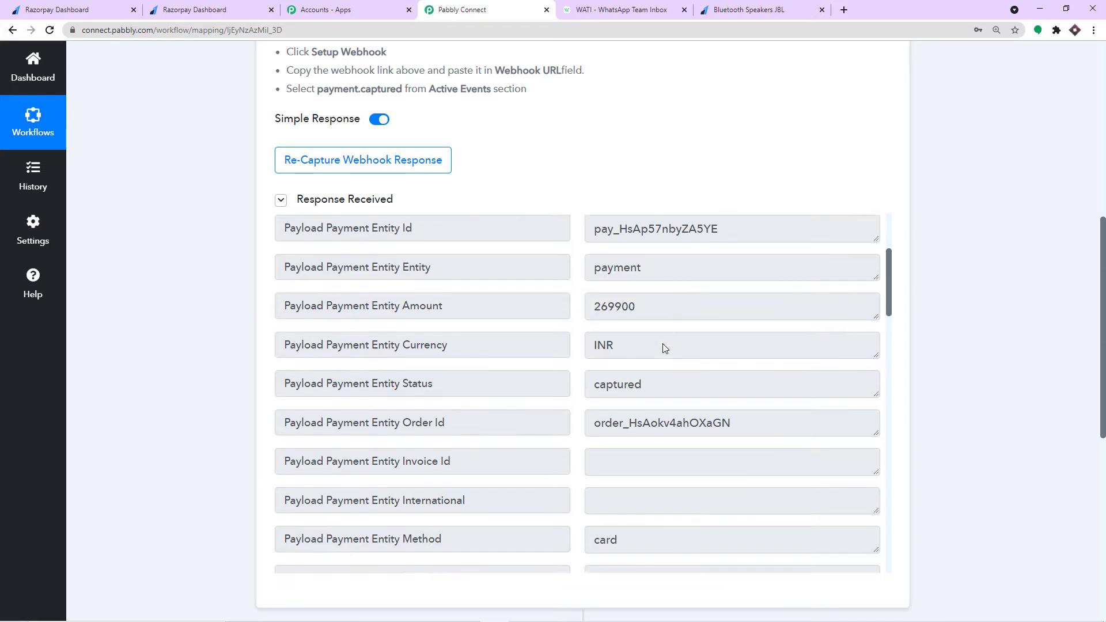
scroll(663, 344, "down", 1)
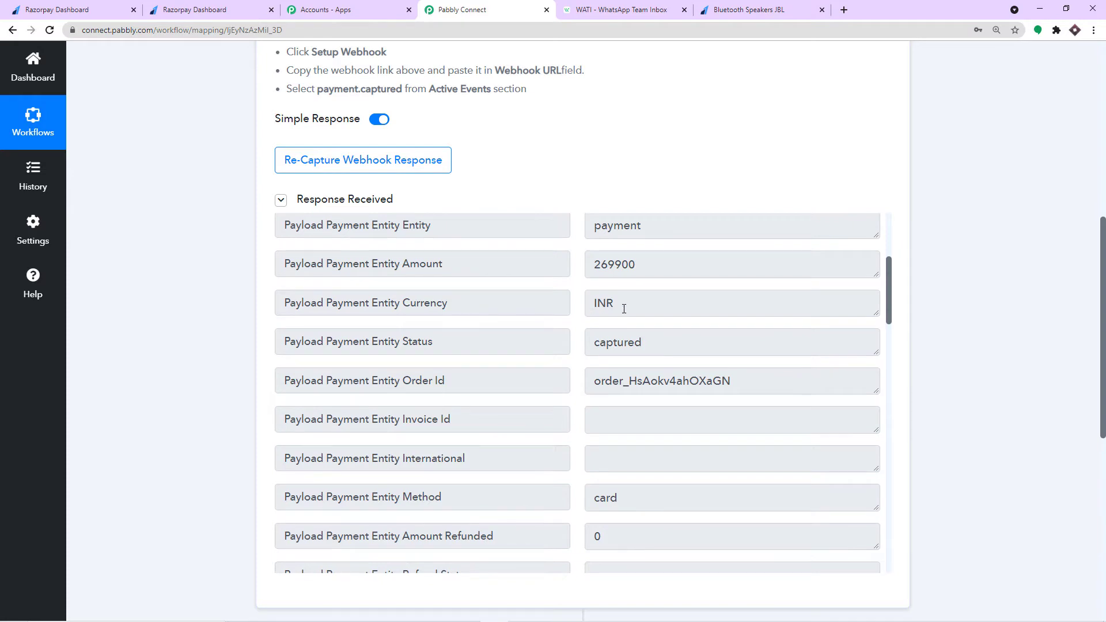
scroll(620, 309, "down", 1)
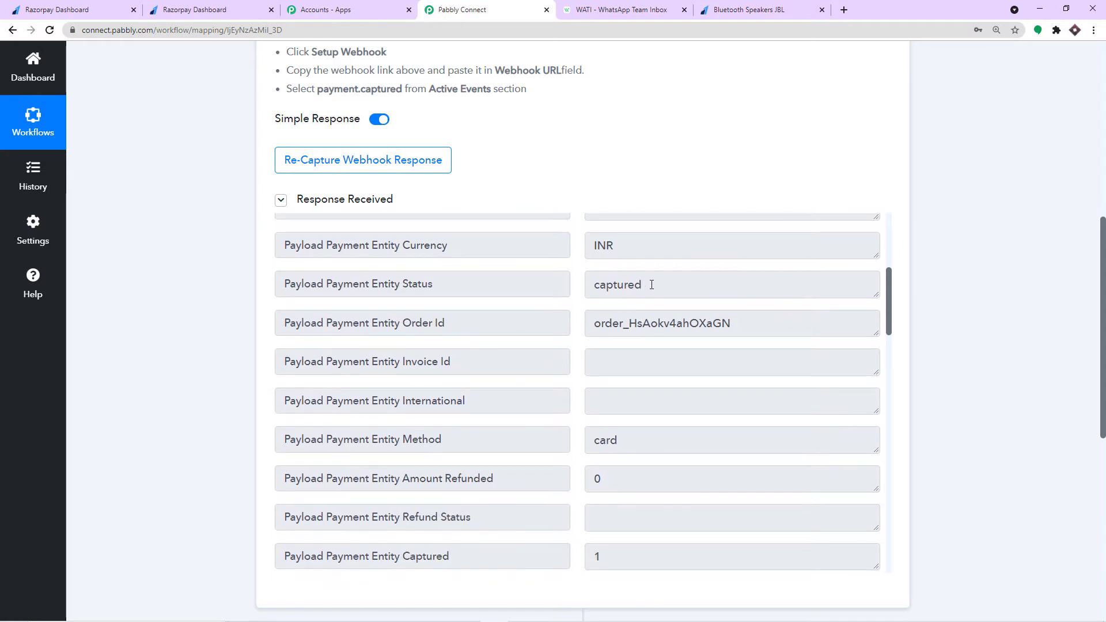
- Examine the customer details in the captured webhook response, including card name, email, phone, address and pin code
scroll(634, 328, "down", 8)
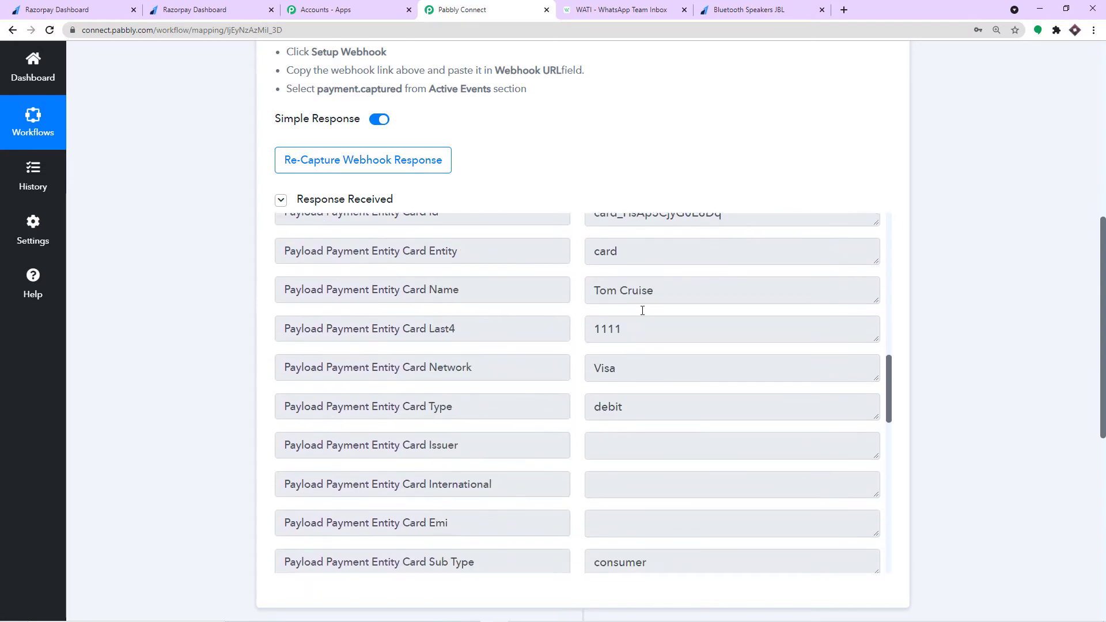
left_click_drag(665, 294, 589, 294)
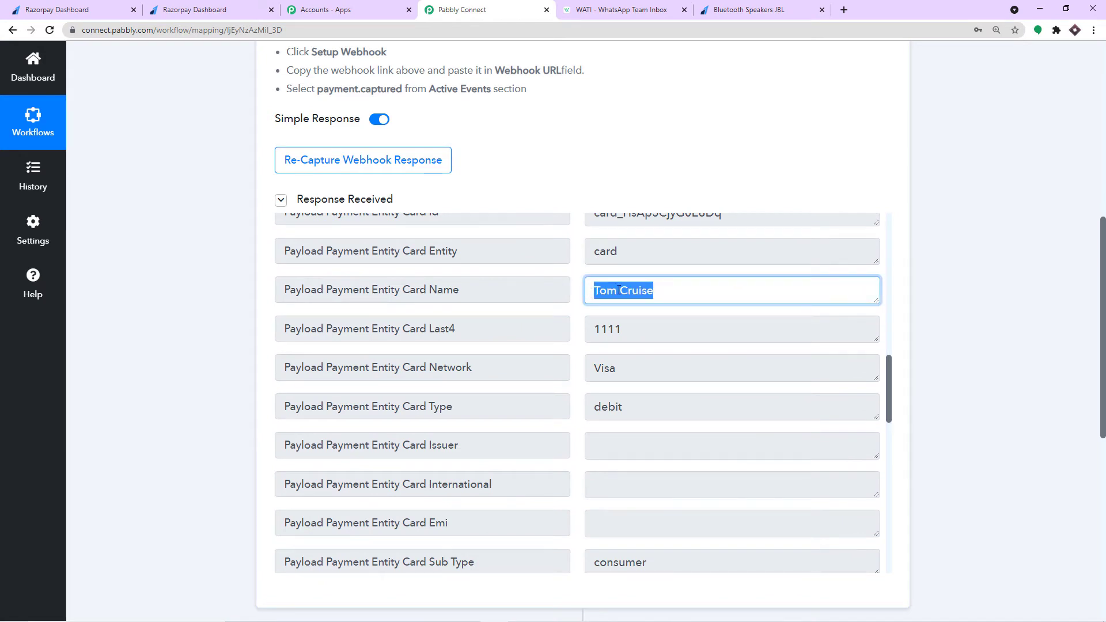
scroll(647, 339, "down", 2)
scroll(637, 322, "down", 4)
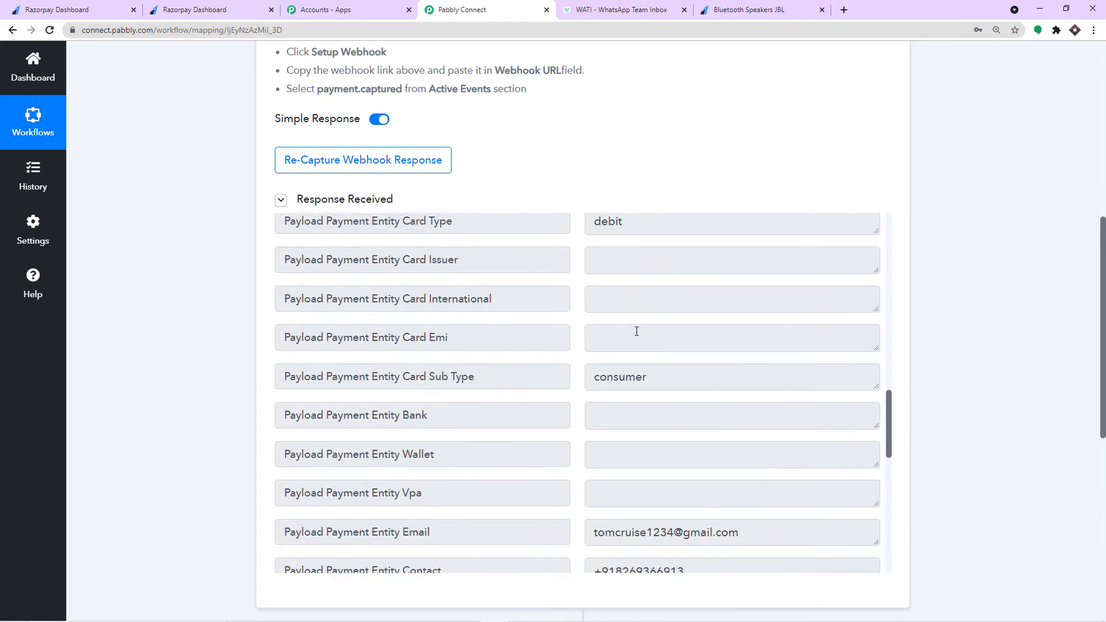
left_click_drag(743, 372, 559, 373)
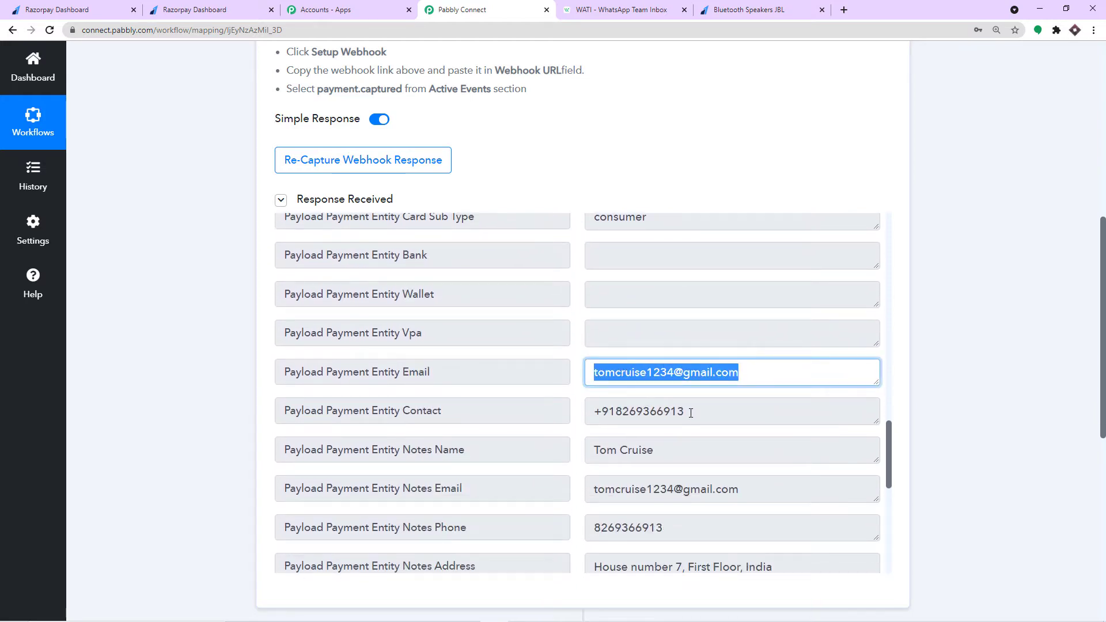
scroll(709, 412, "down", 2)
double_click(668, 410)
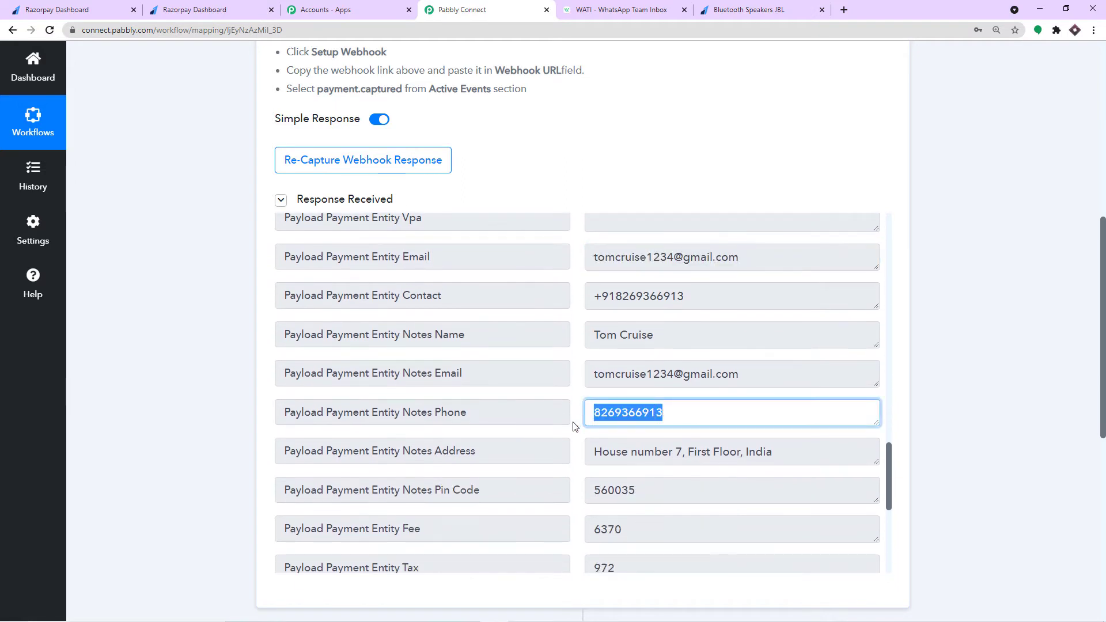
scroll(783, 456, "down", 1)
triple_click(783, 400)
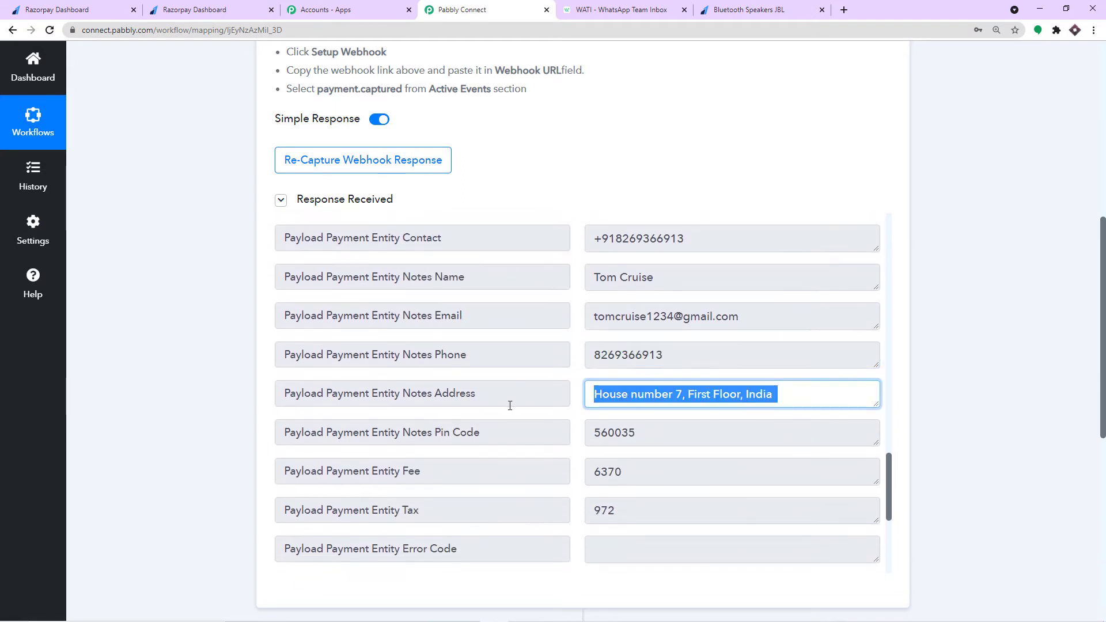
double_click(658, 433)
scroll(645, 365, "down", 2)
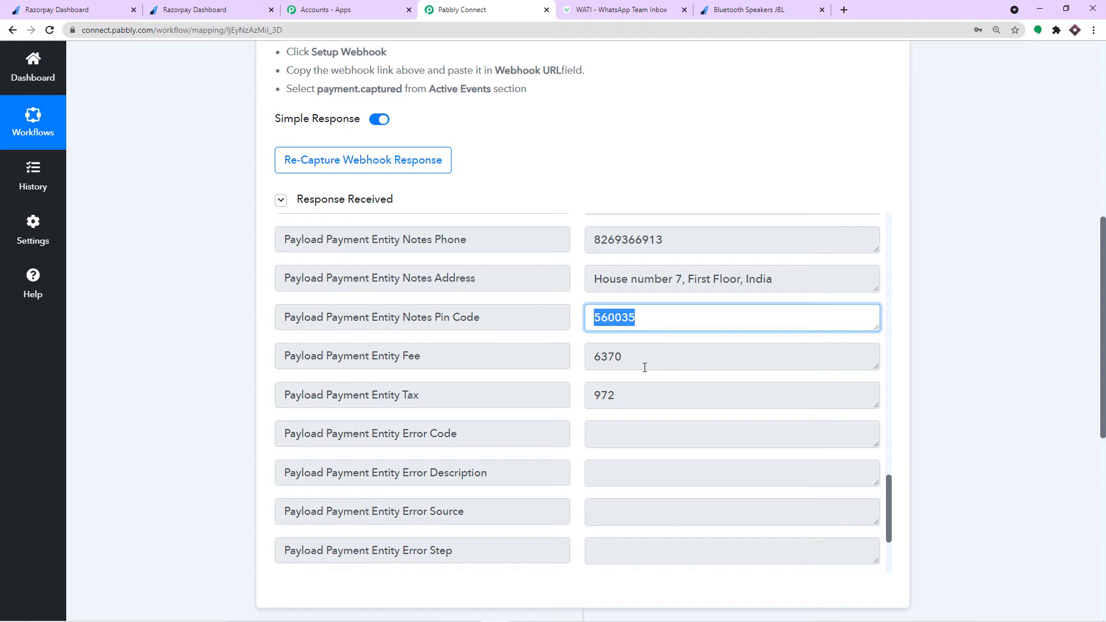
- Examine the remaining response fields down to the final Created At timestamp
scroll(645, 368, "down", 2)
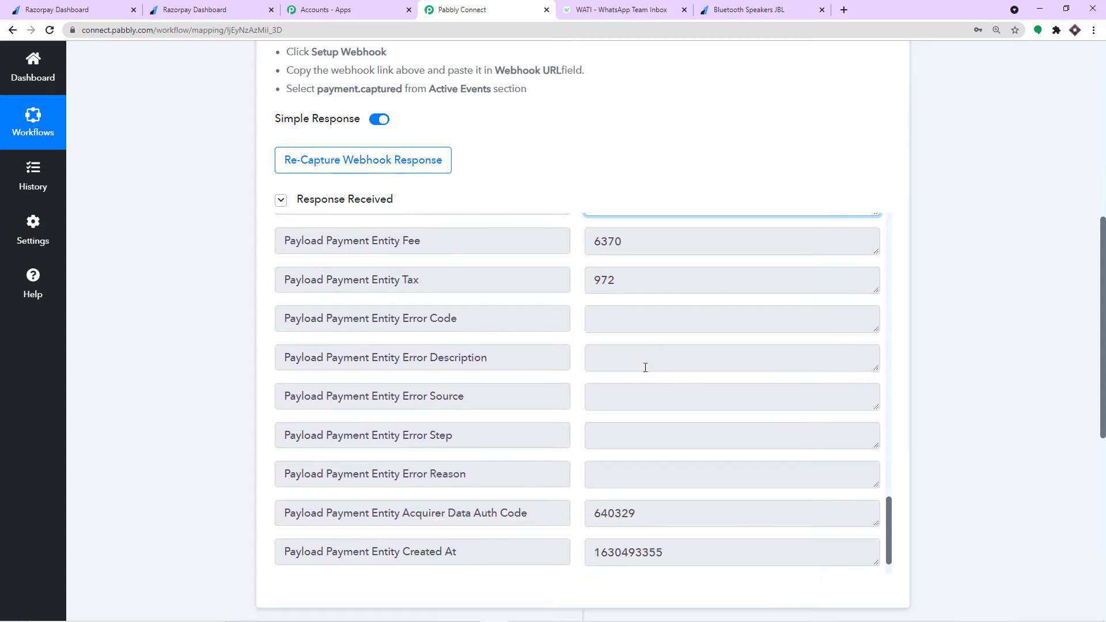
scroll(645, 367, "down", 1)
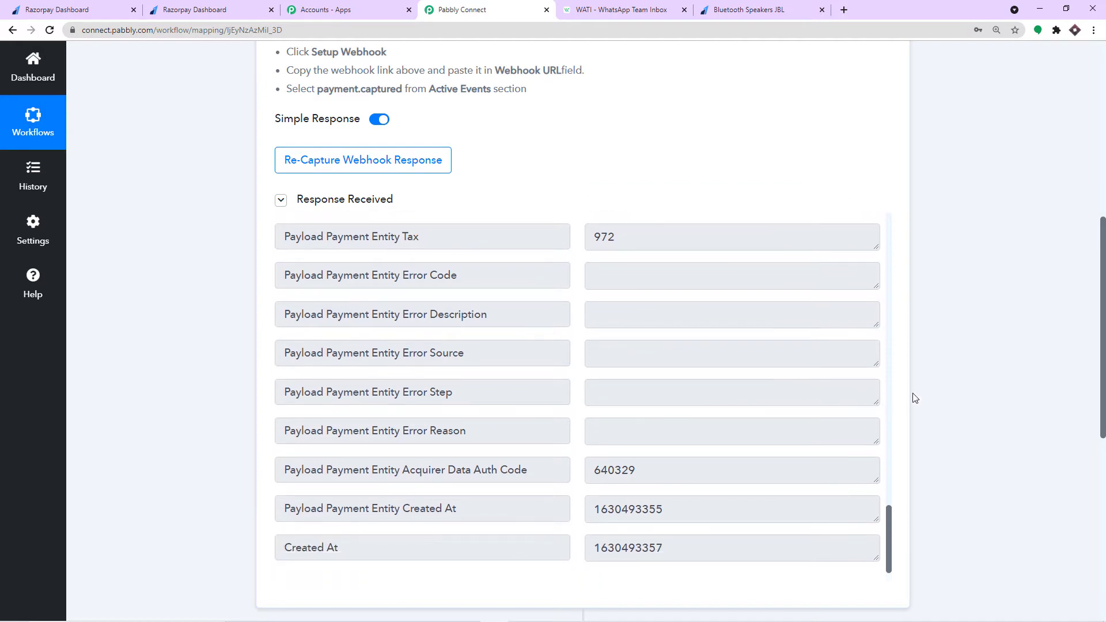
scroll(995, 392, "down", 3)
left_click(660, 372)
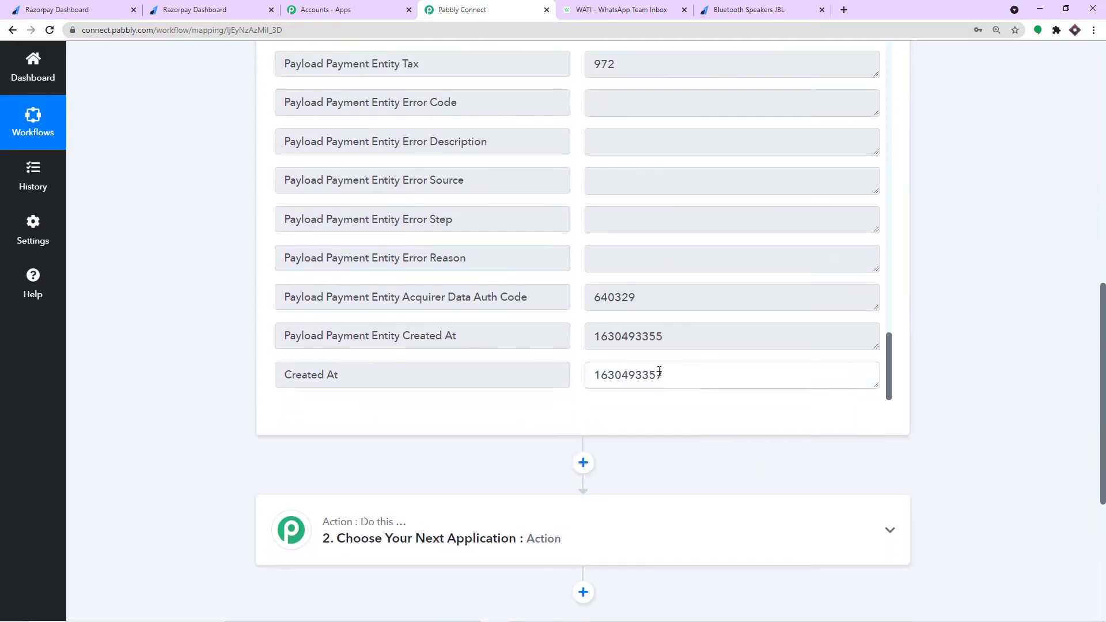
left_click_drag(661, 371, 578, 365)
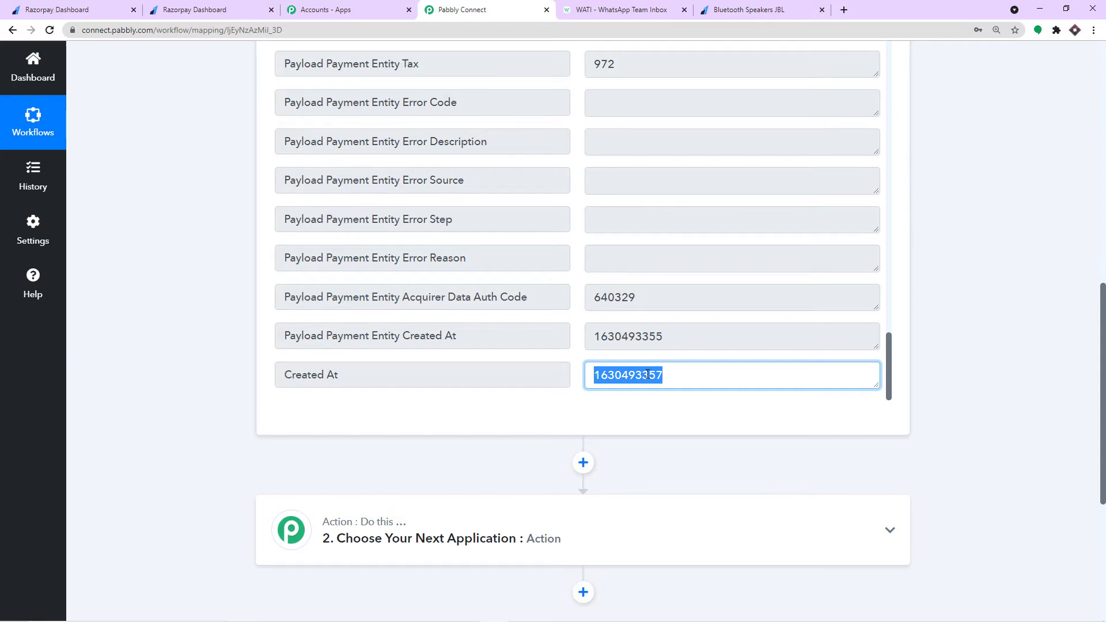
- Choose Date/Time Formatter by Pabbly as the application for the workflow's second step
scroll(648, 375, "down", 4)
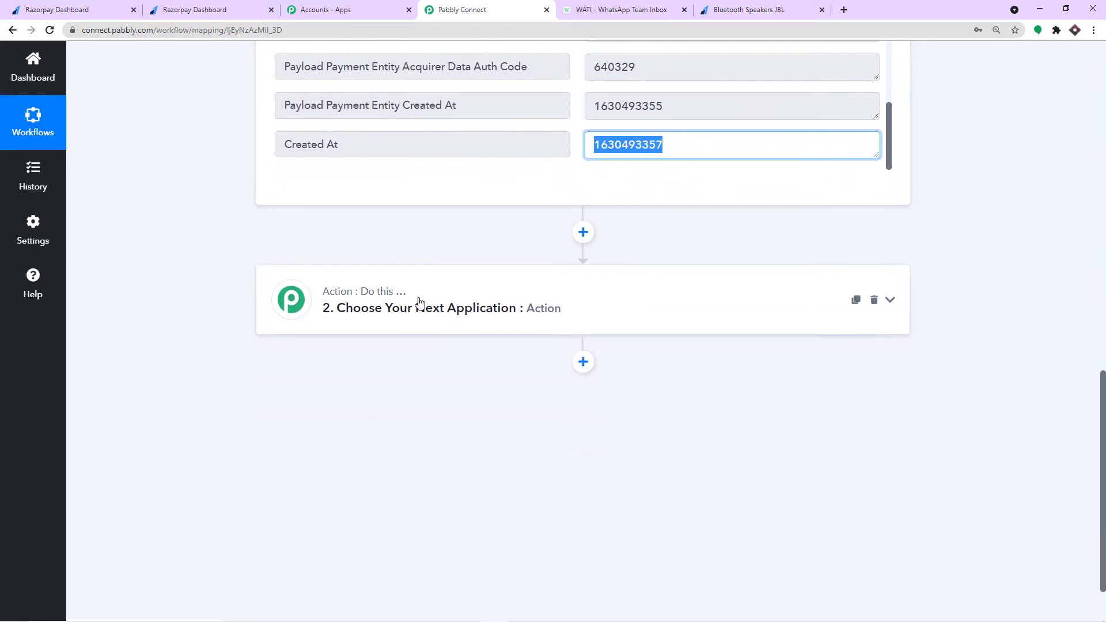
left_click(458, 305)
left_click(348, 384)
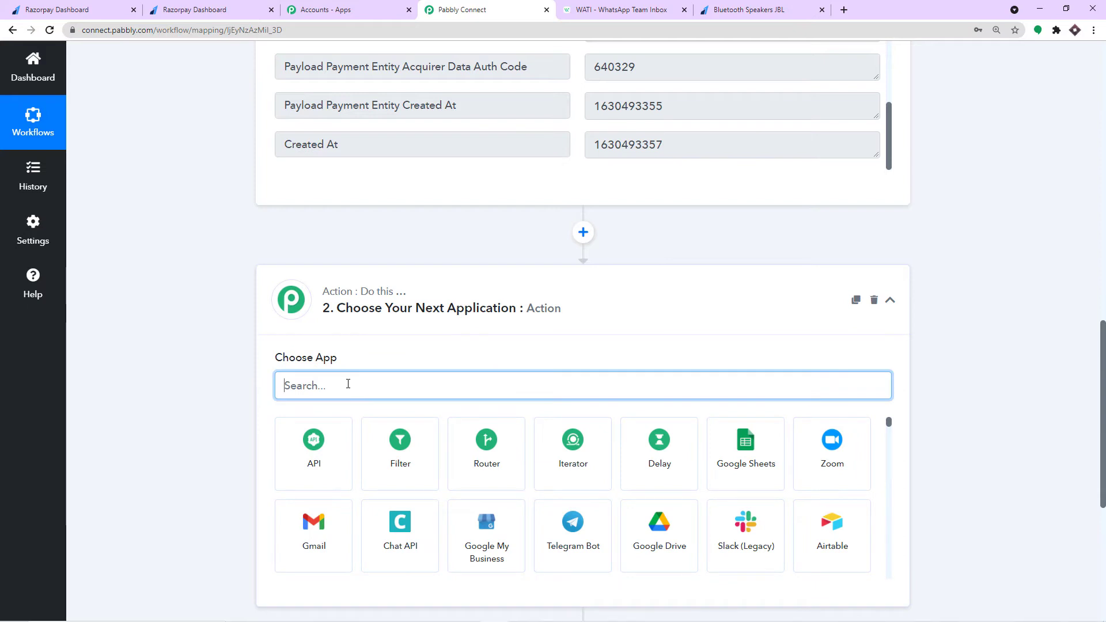
type("date")
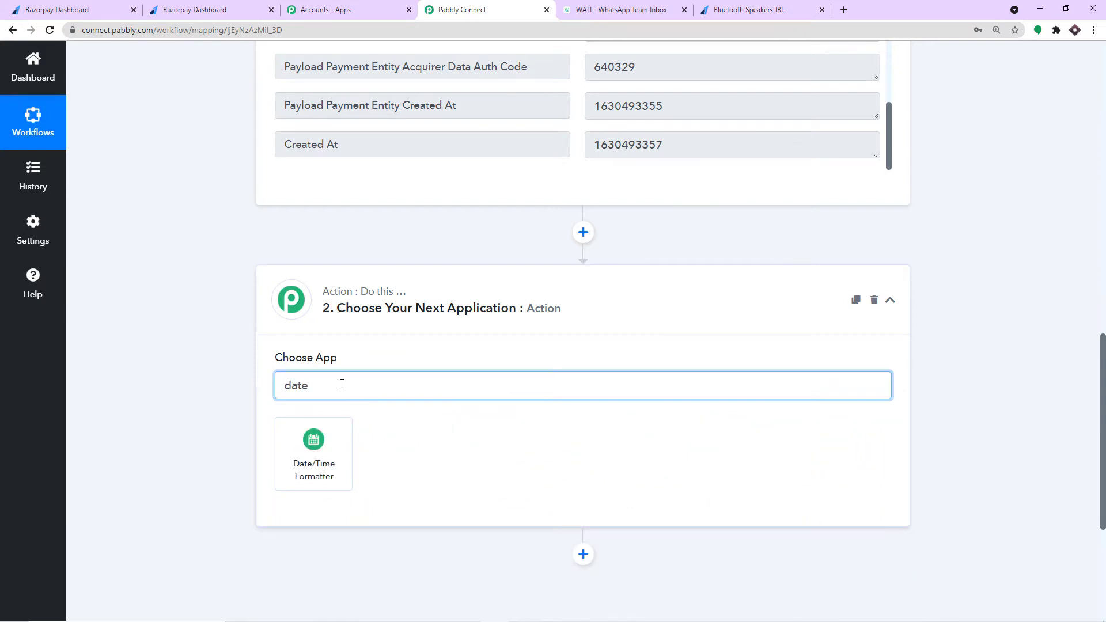
left_click(334, 450)
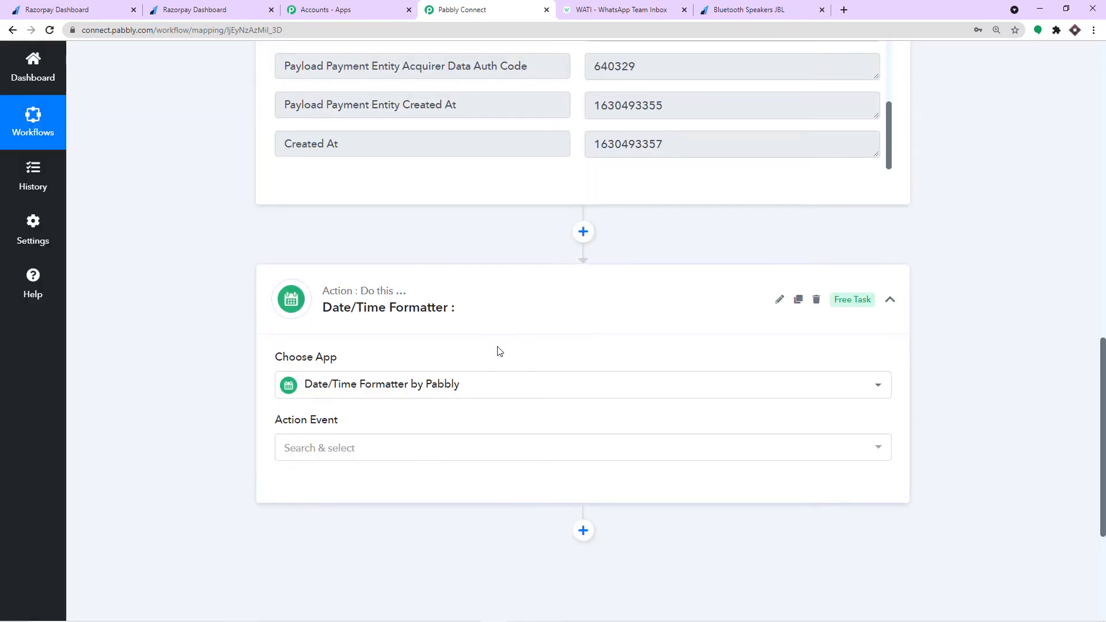
- Set the formatter's action event to Format Date with Time Zone and connect it
scroll(496, 351, "down", 3)
left_click(369, 279)
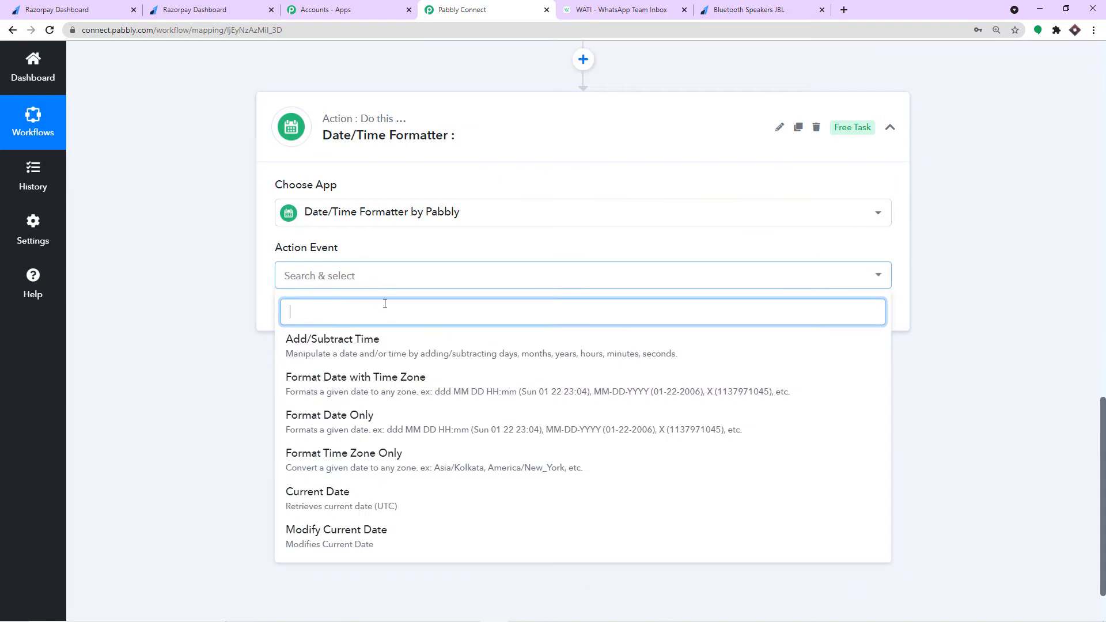
left_click(375, 383)
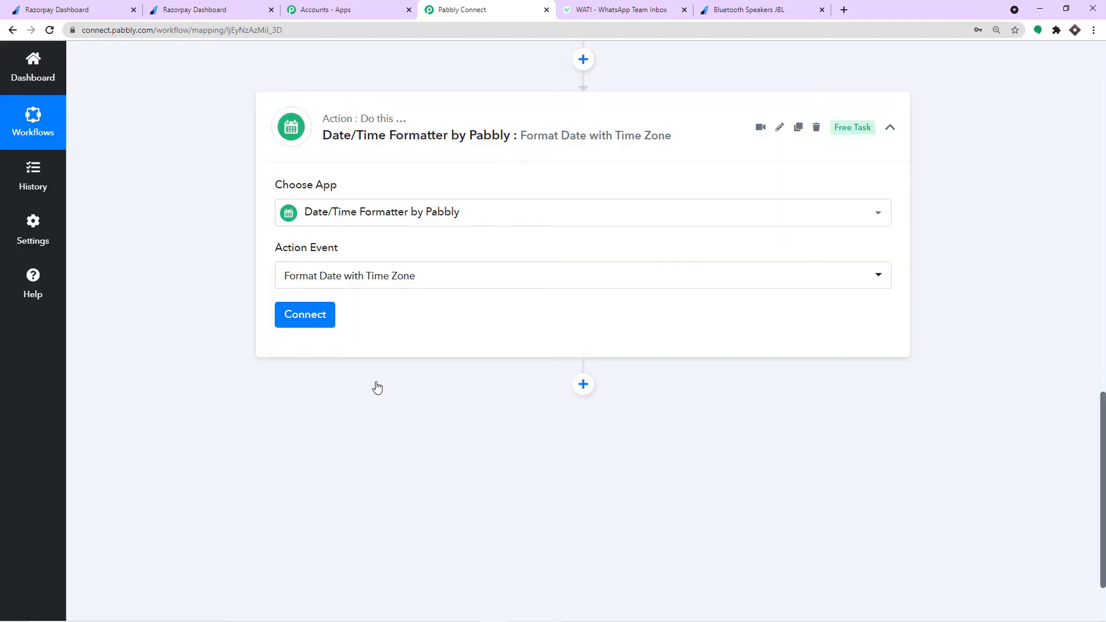
left_click(310, 321)
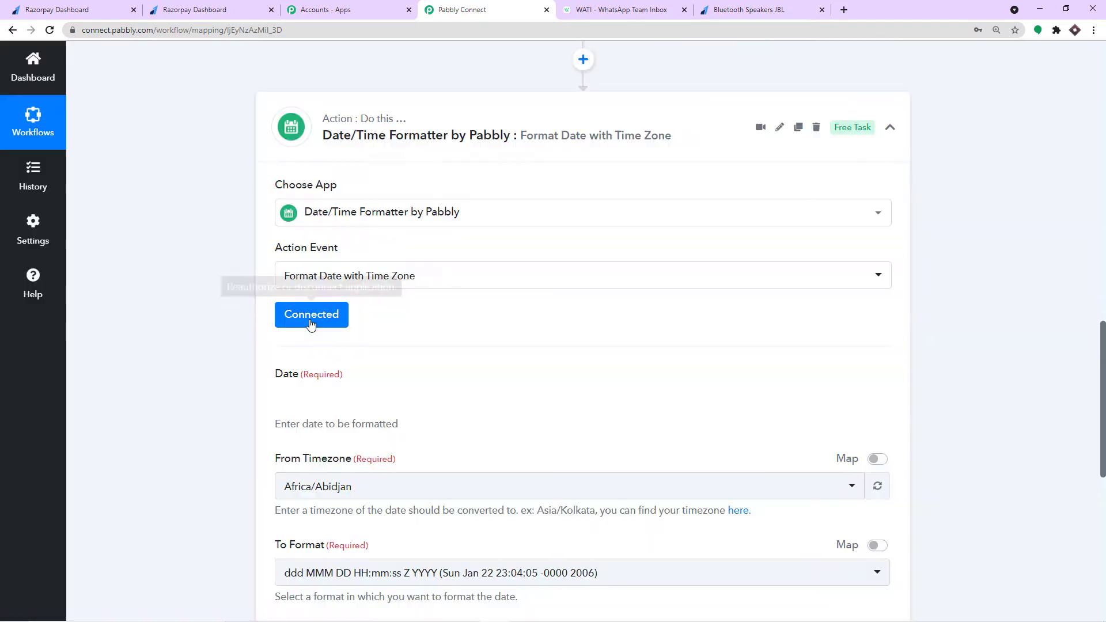
- Map the formatter's Date field to the final Created At value from the Razorpay Payment Captured response
scroll(322, 311, "down", 2)
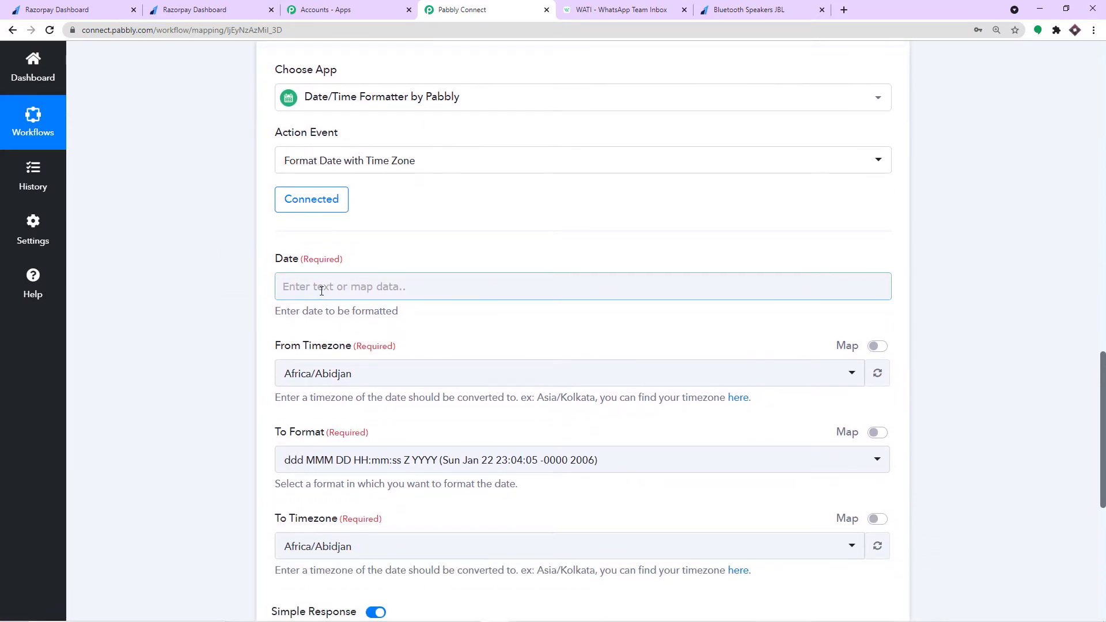
scroll(474, 261, "up", 5)
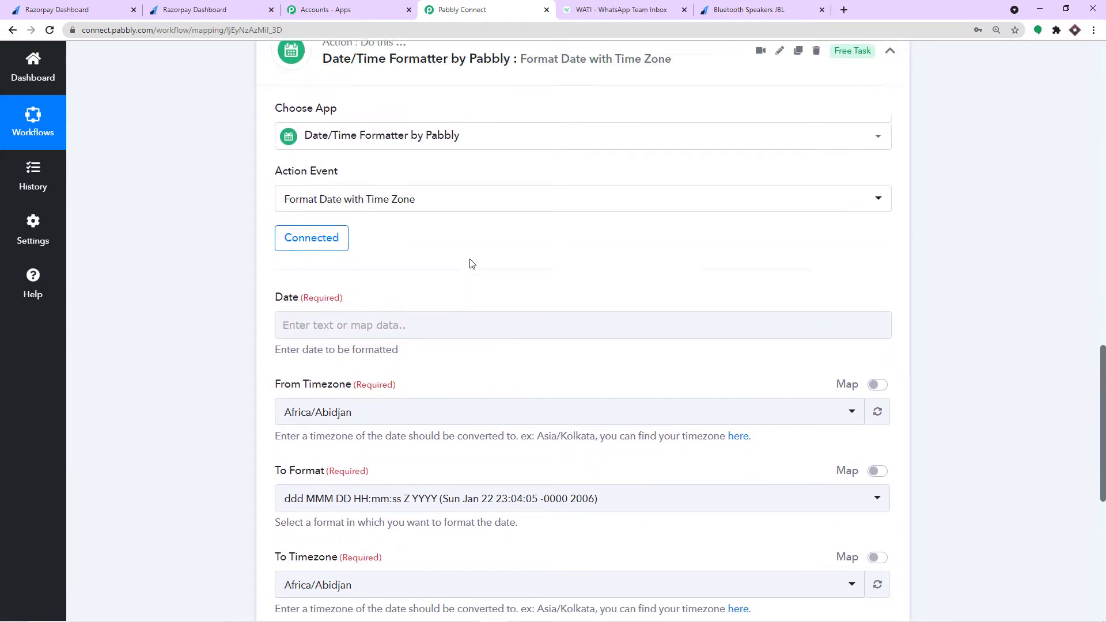
scroll(470, 264, "up", 2)
left_click_drag(665, 260, 559, 261)
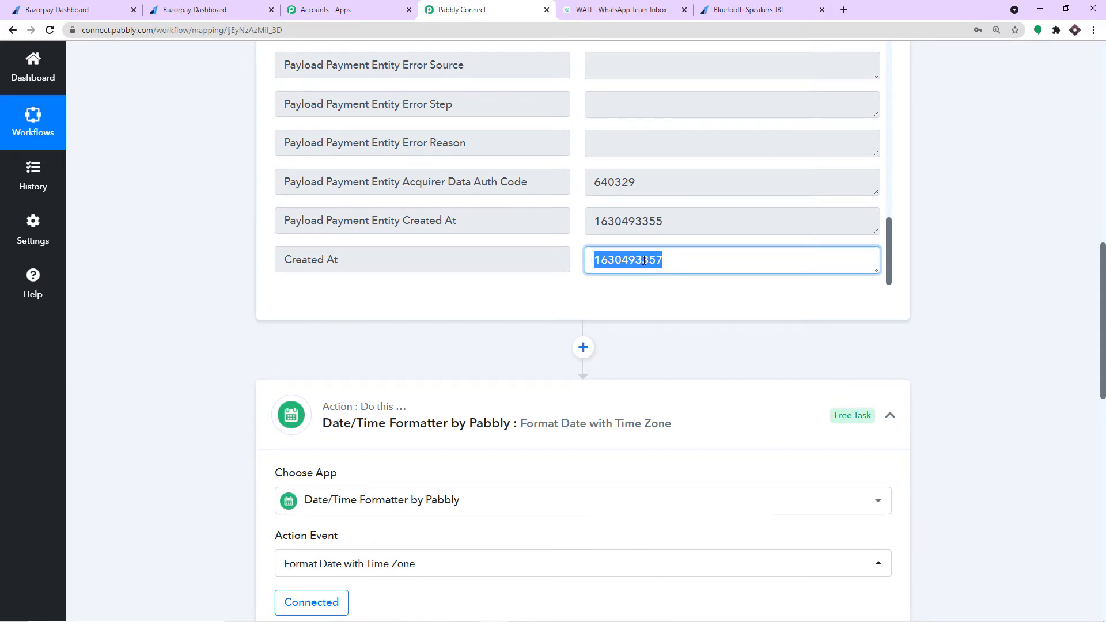
scroll(637, 268, "down", 7)
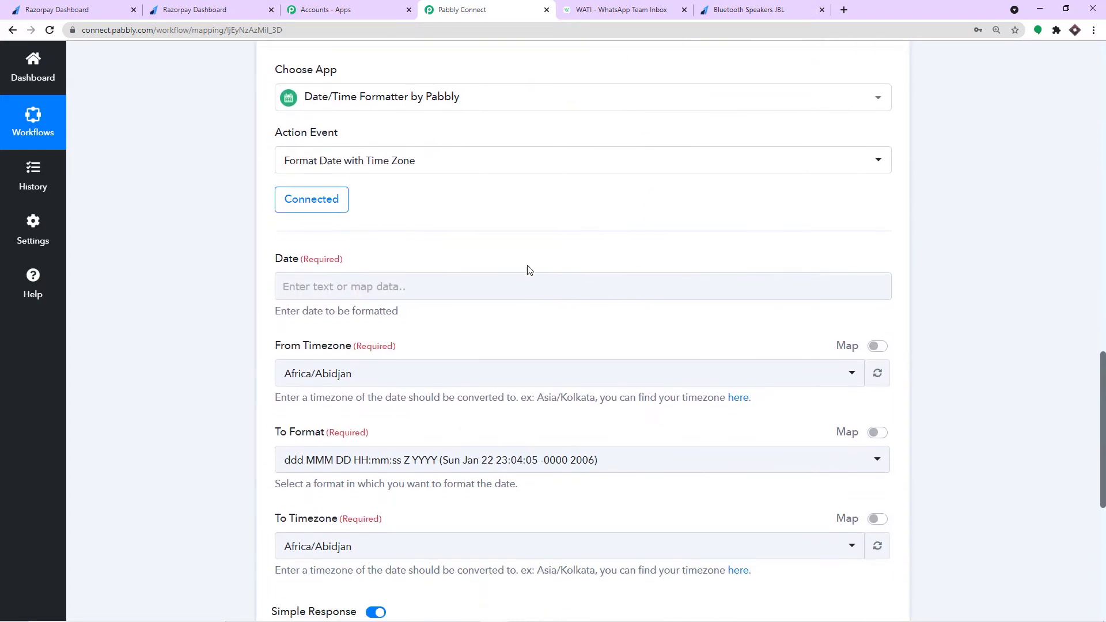
left_click(425, 286)
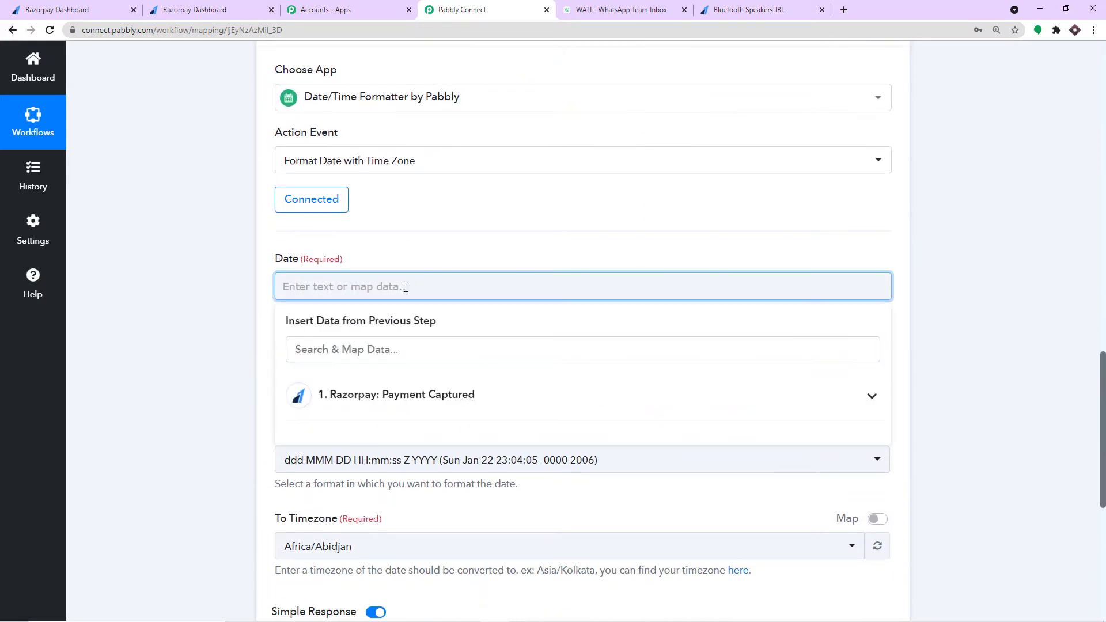
left_click(348, 397)
scroll(415, 403, "down", 6)
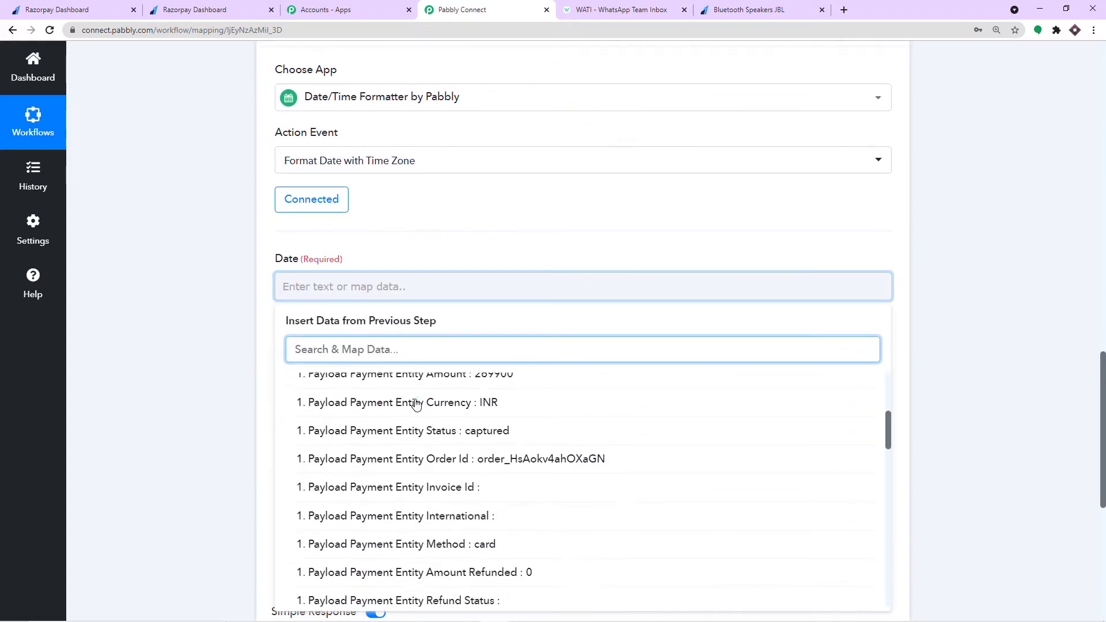
scroll(418, 405, "down", 15)
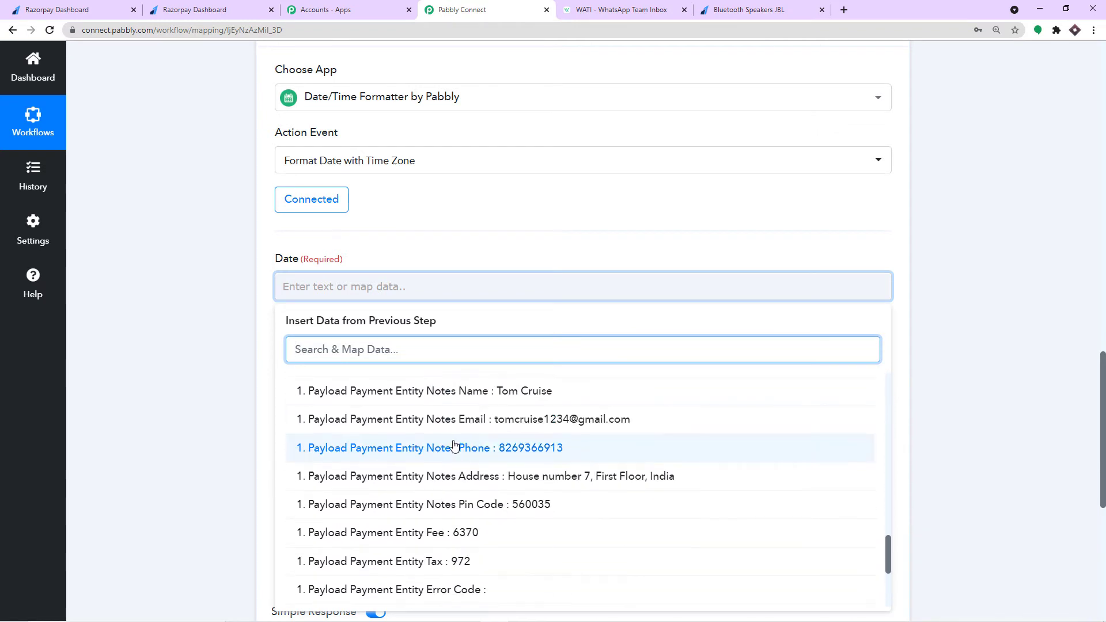
scroll(477, 456, "down", 1)
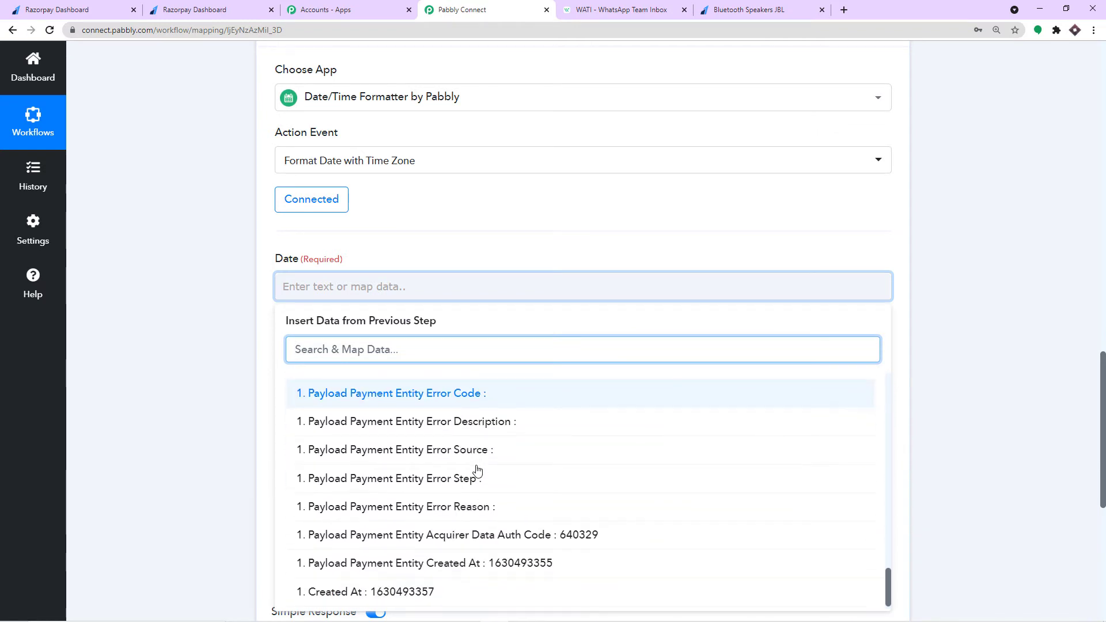
left_click(419, 592)
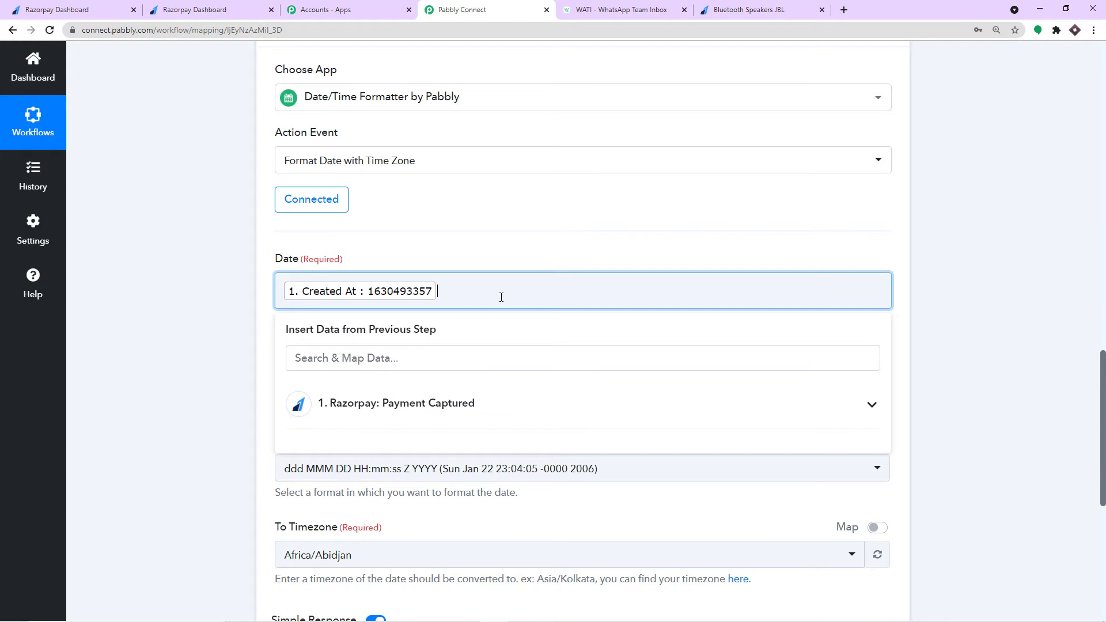
left_click(463, 245)
- Set the date formatter's From Timezone to Asia/Kolkata
scroll(462, 245, "down", 2)
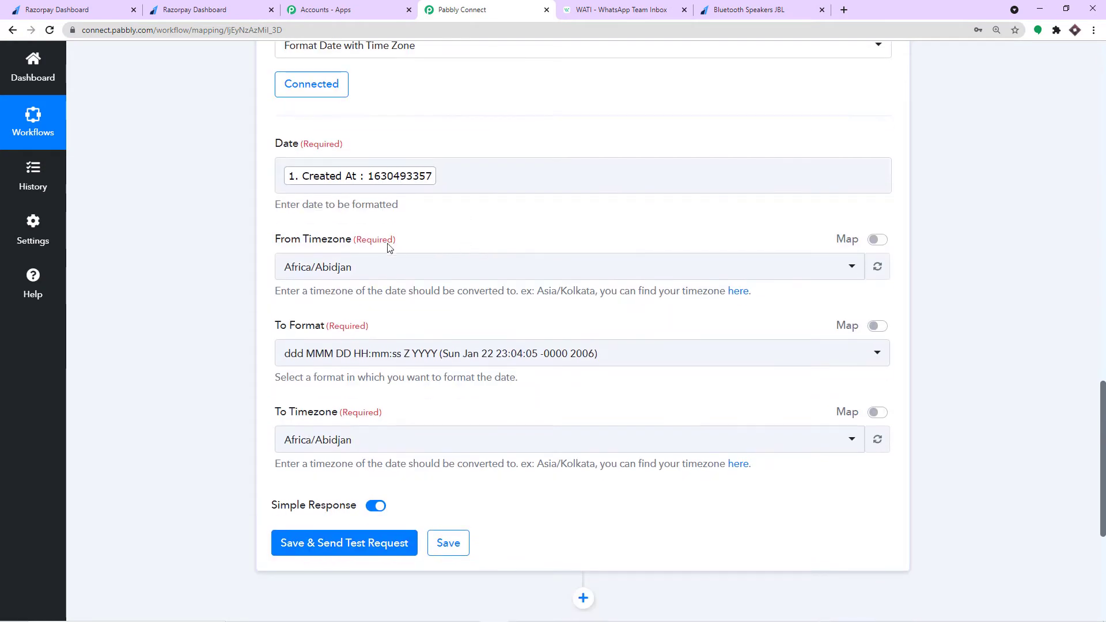
left_click(350, 264)
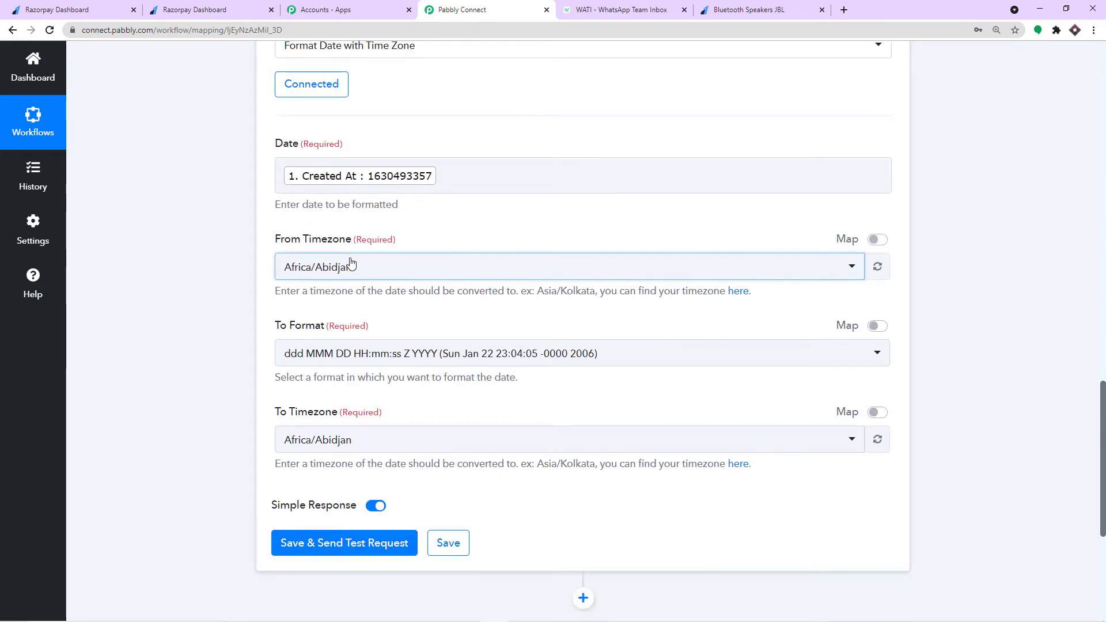
type("asi")
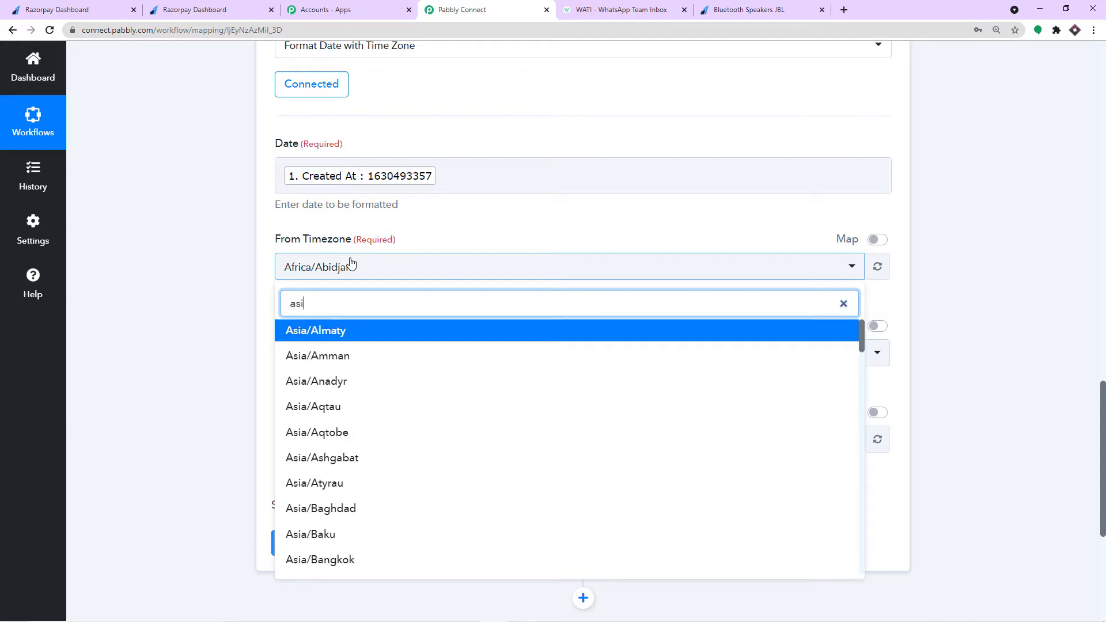
type("a/kol")
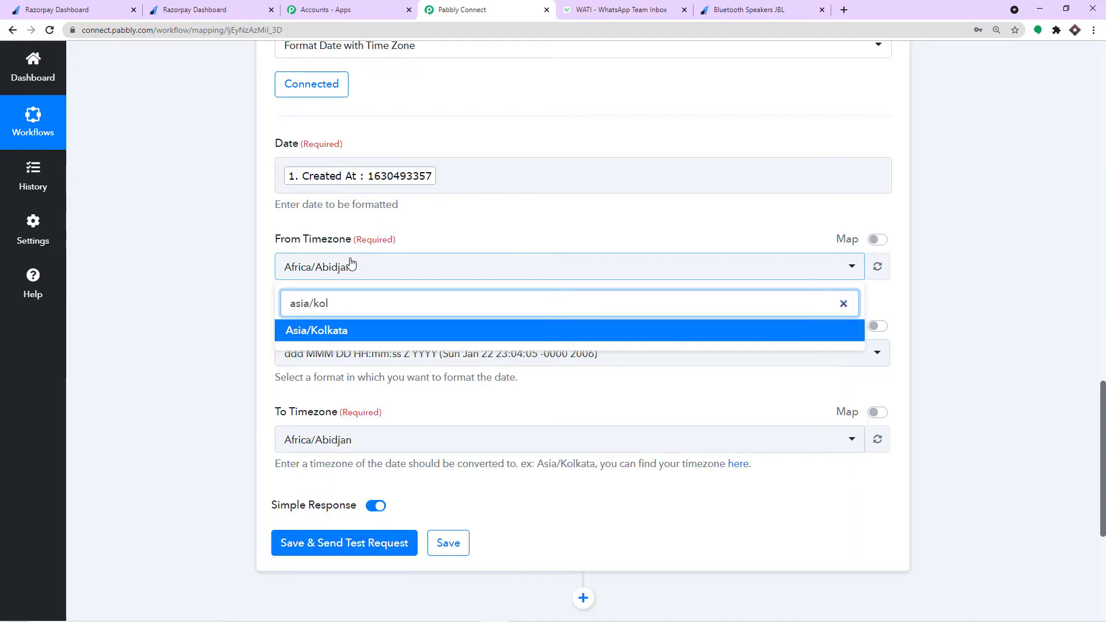
left_click(334, 330)
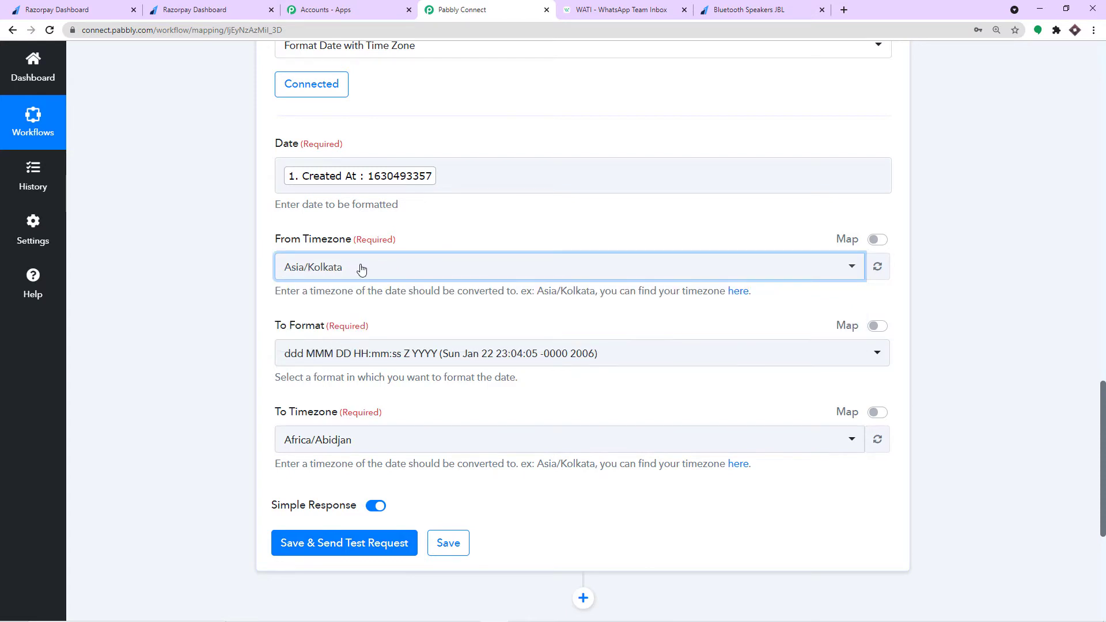
- Set the formatter's output date format to DD MMM YYYY (27 Oct 2020)
left_click(366, 354)
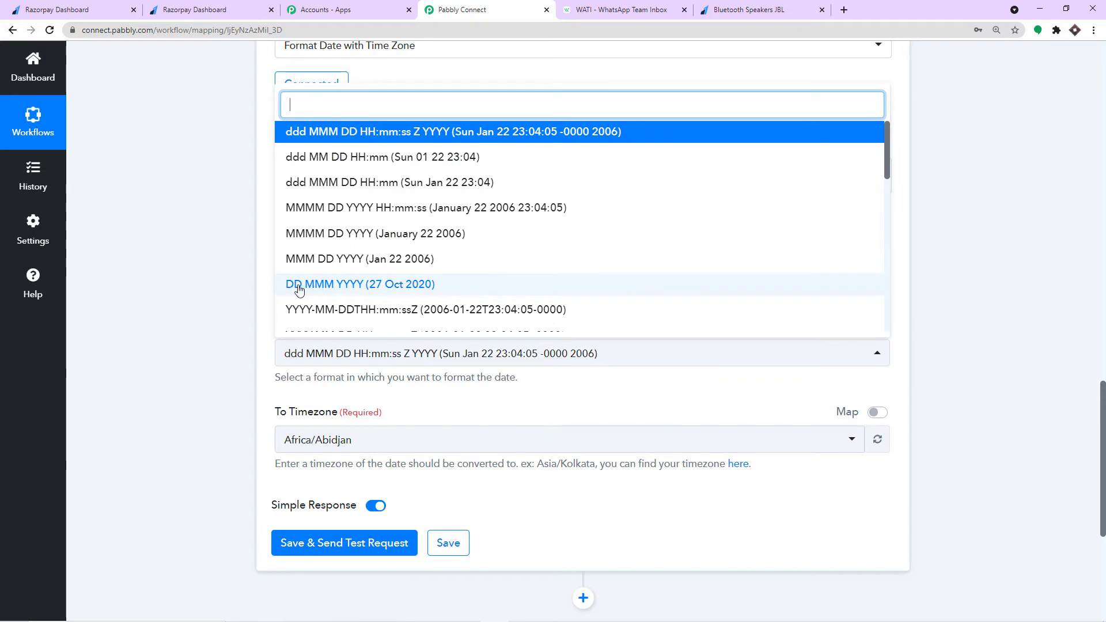
left_click(370, 288)
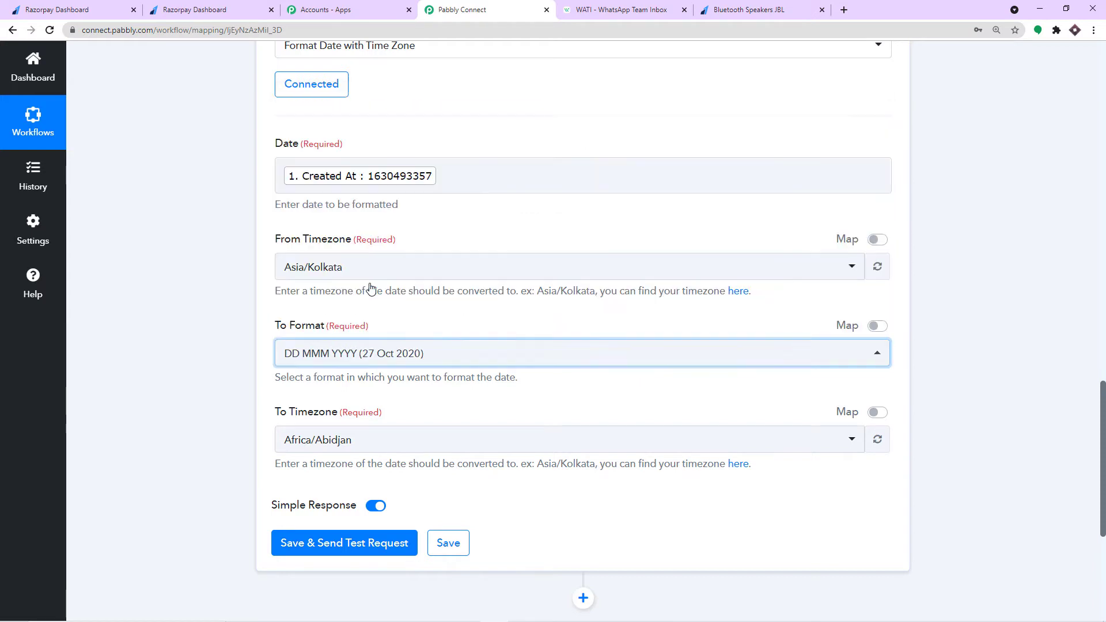
scroll(367, 285, "down", 1)
scroll(367, 285, "down", 1)
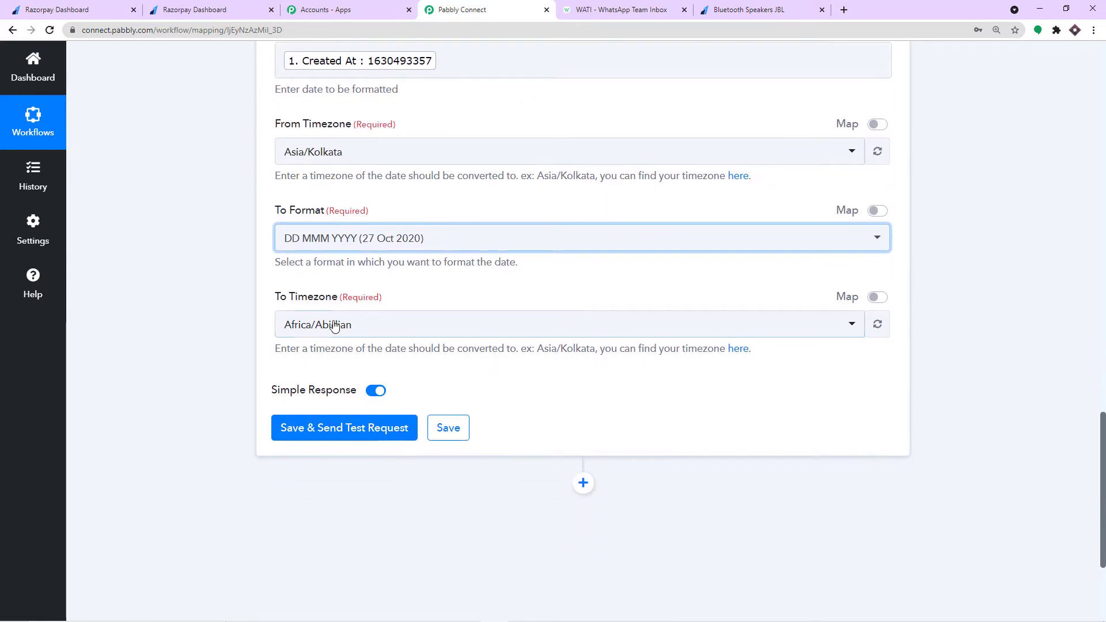
- Set the date formatter's To Timezone to Asia/Kolkata, then save the action and send a test request
left_click(335, 325)
type("a")
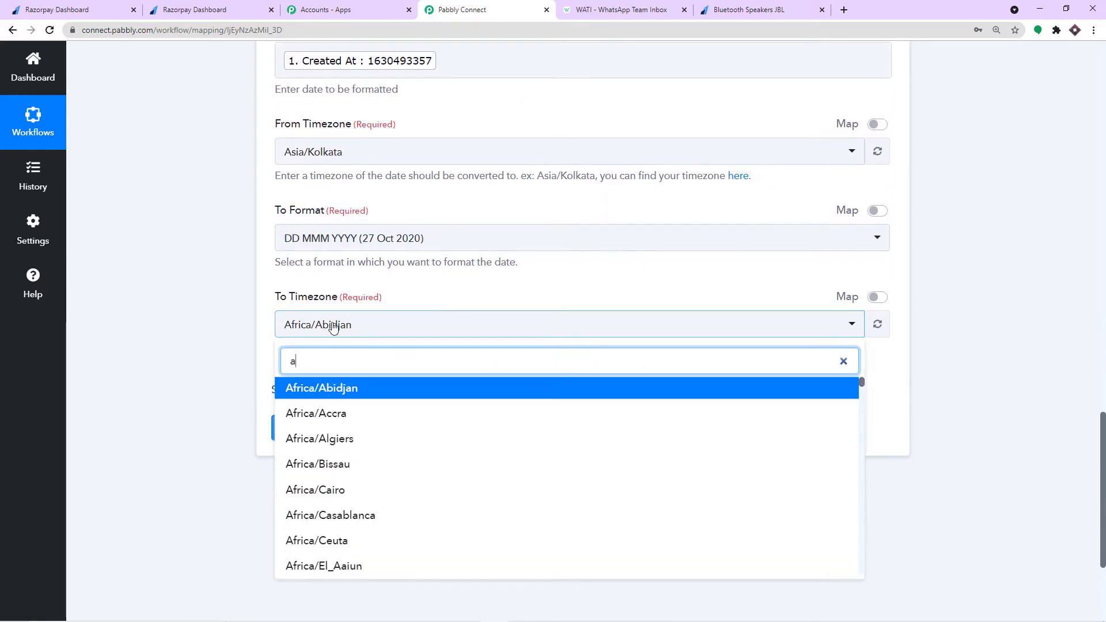
type("sia/kol")
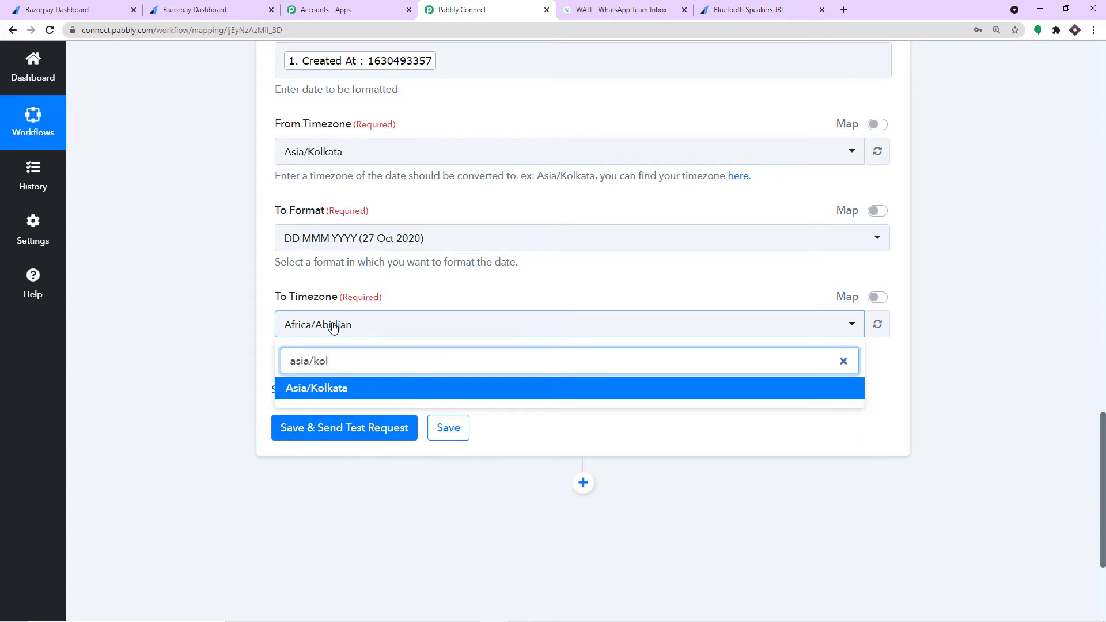
left_click(327, 389)
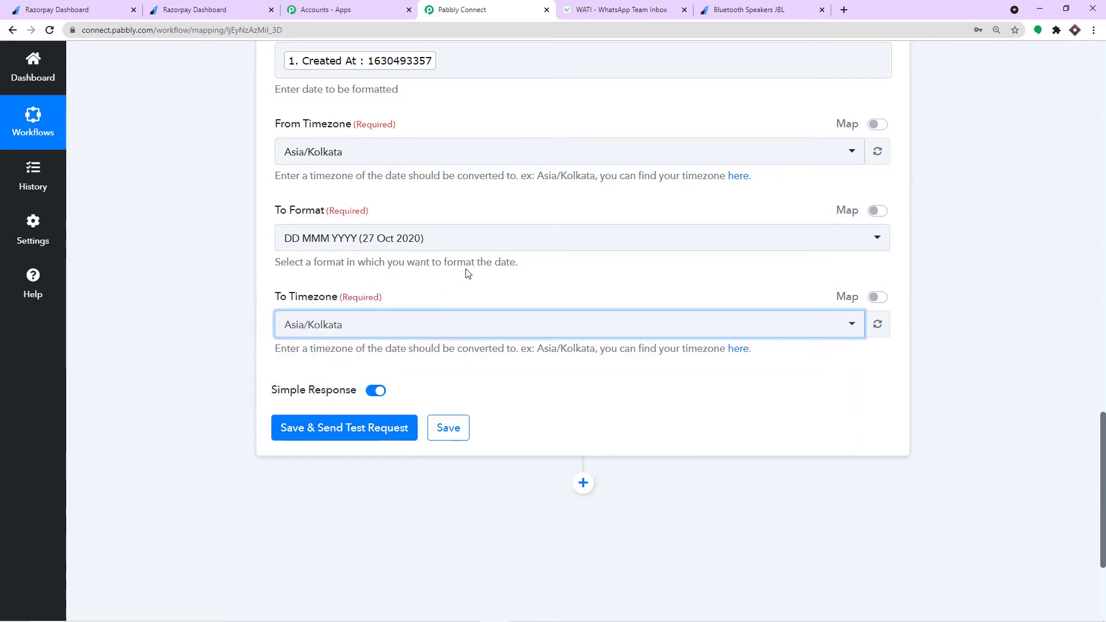
scroll(467, 273, "down", 1)
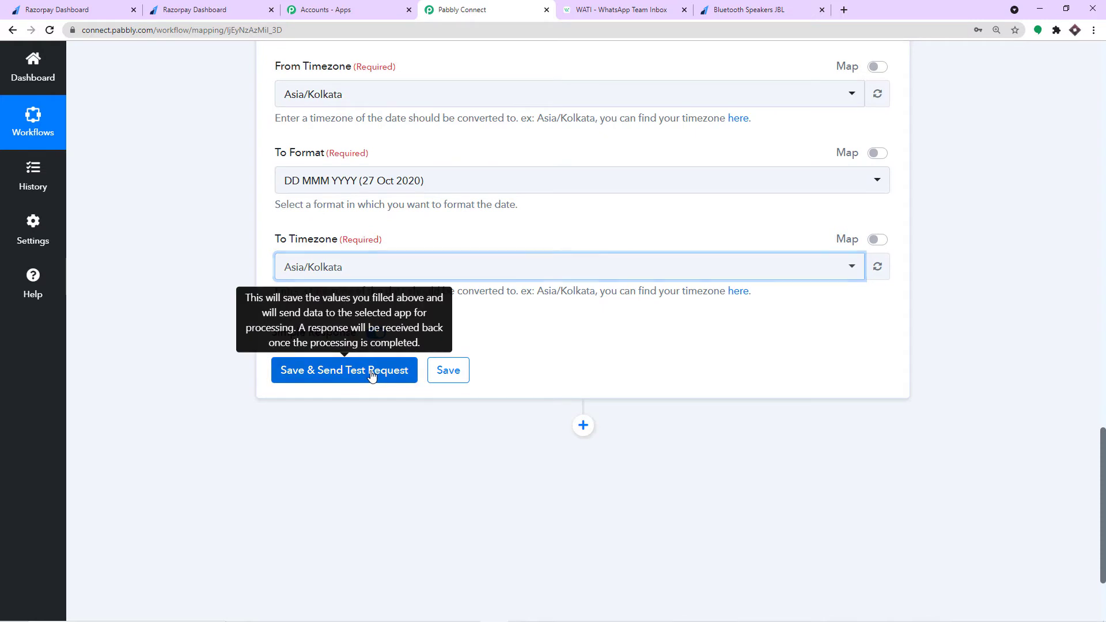
left_click(372, 371)
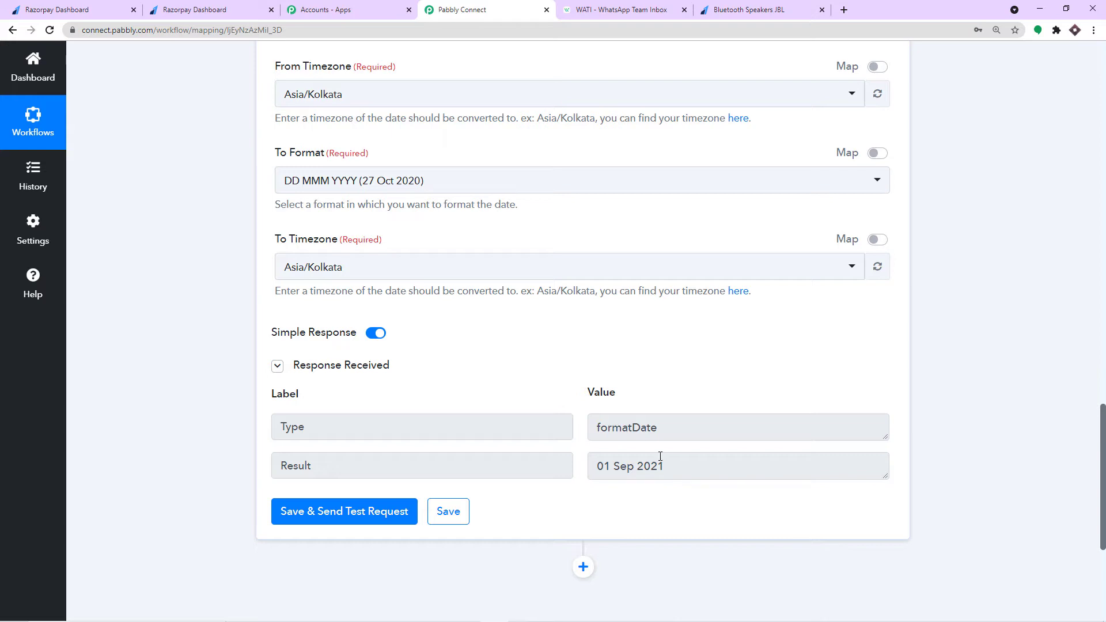
- Change the formatter's output date format to DD-MM-YYYY (22-01-2006) and send the test request again
left_click(389, 184)
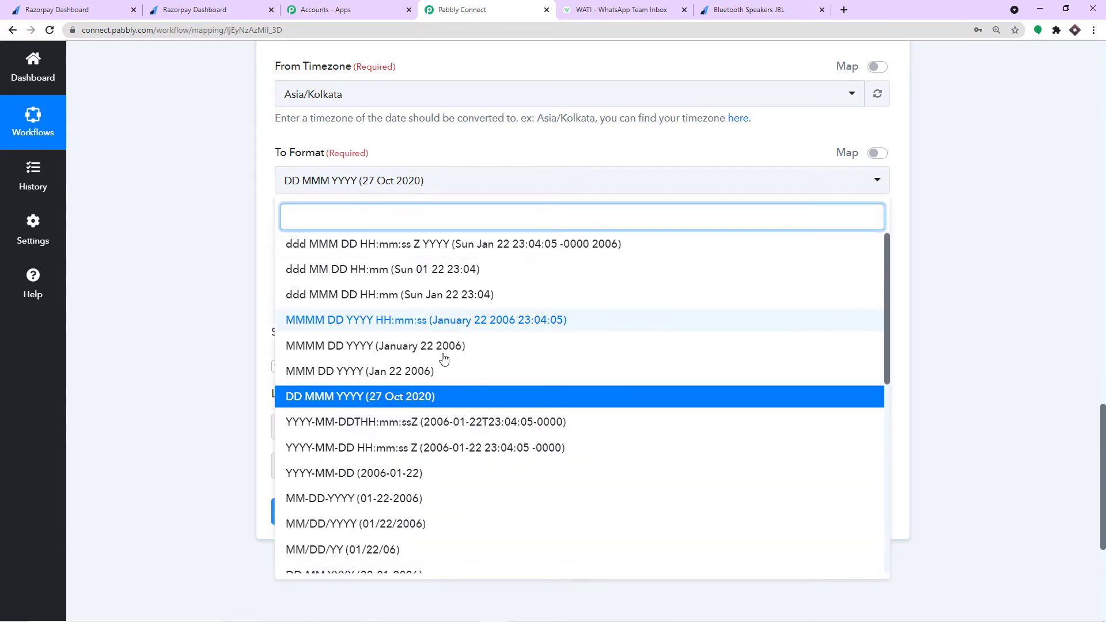
scroll(432, 372, "down", 1)
scroll(432, 373, "down", 1)
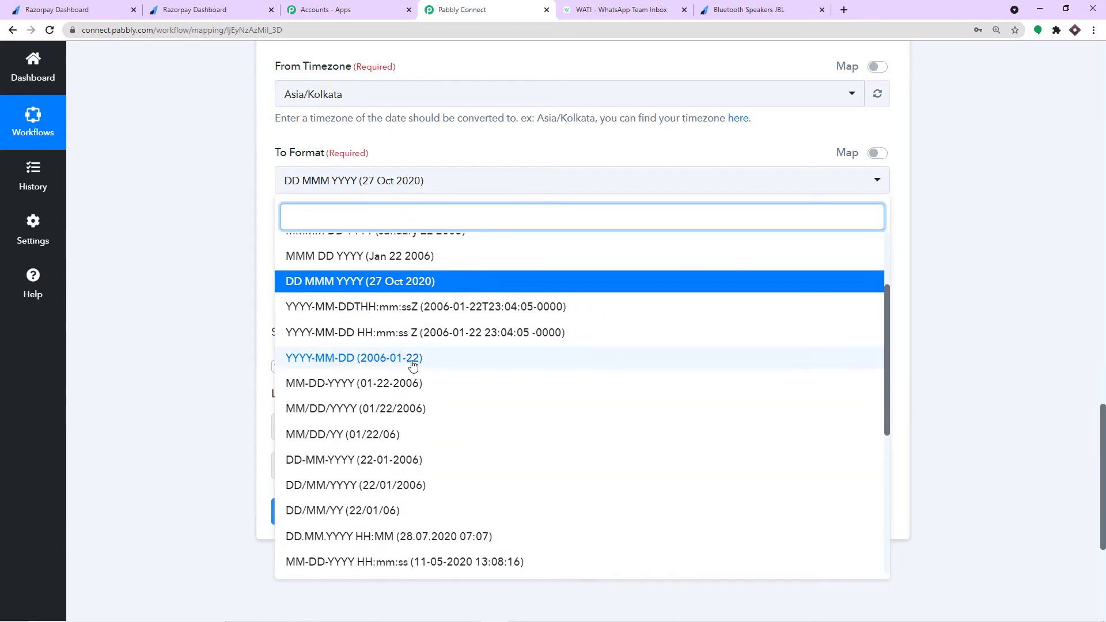
scroll(409, 391, "up", 2)
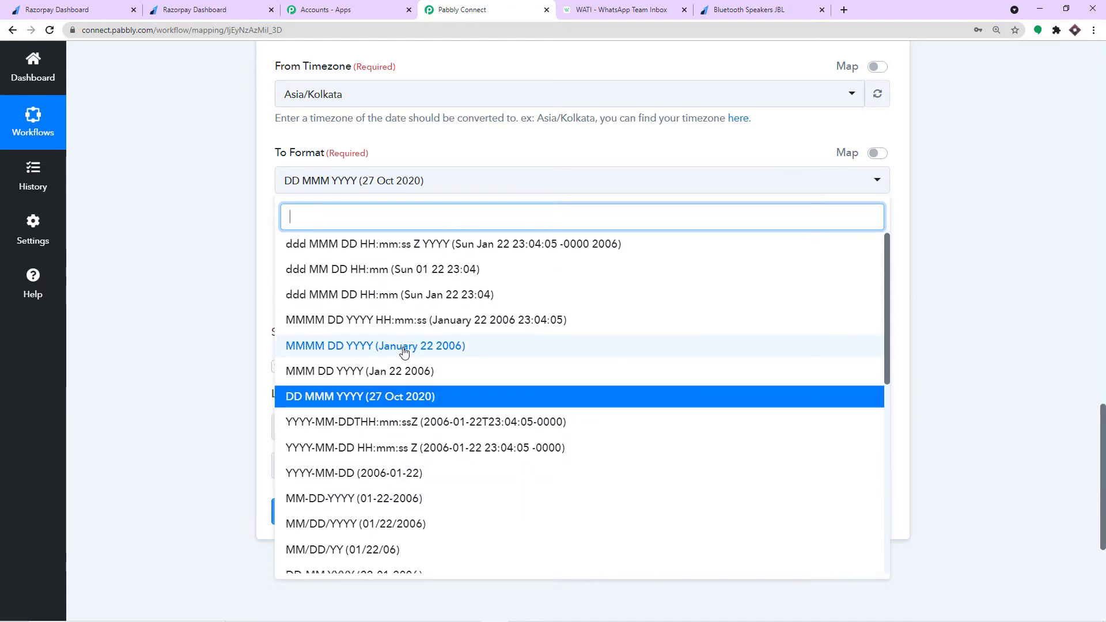
scroll(403, 380, "down", 2)
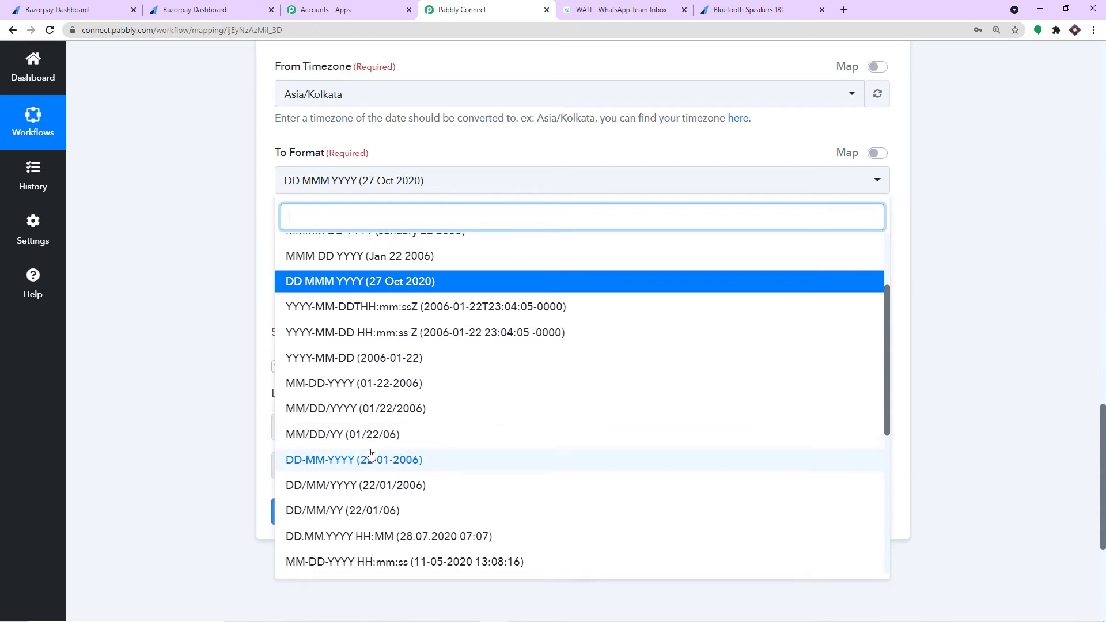
left_click(334, 459)
left_click(323, 511)
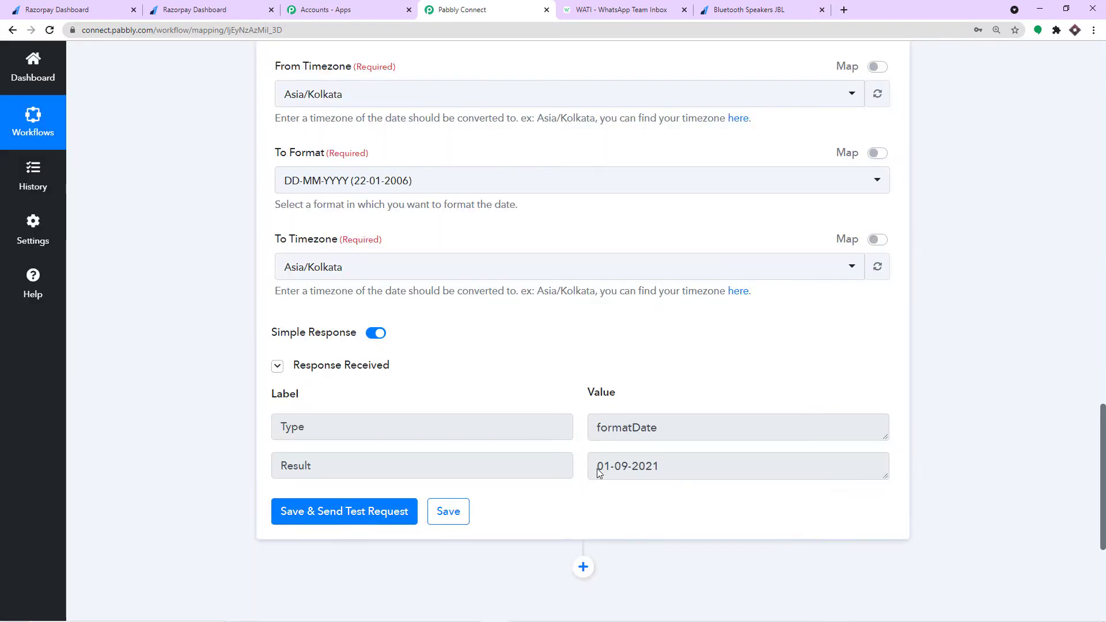
- Compare the formatter's Result date with the original Created At timestamp in the Razorpay response
left_click_drag(597, 468, 688, 469)
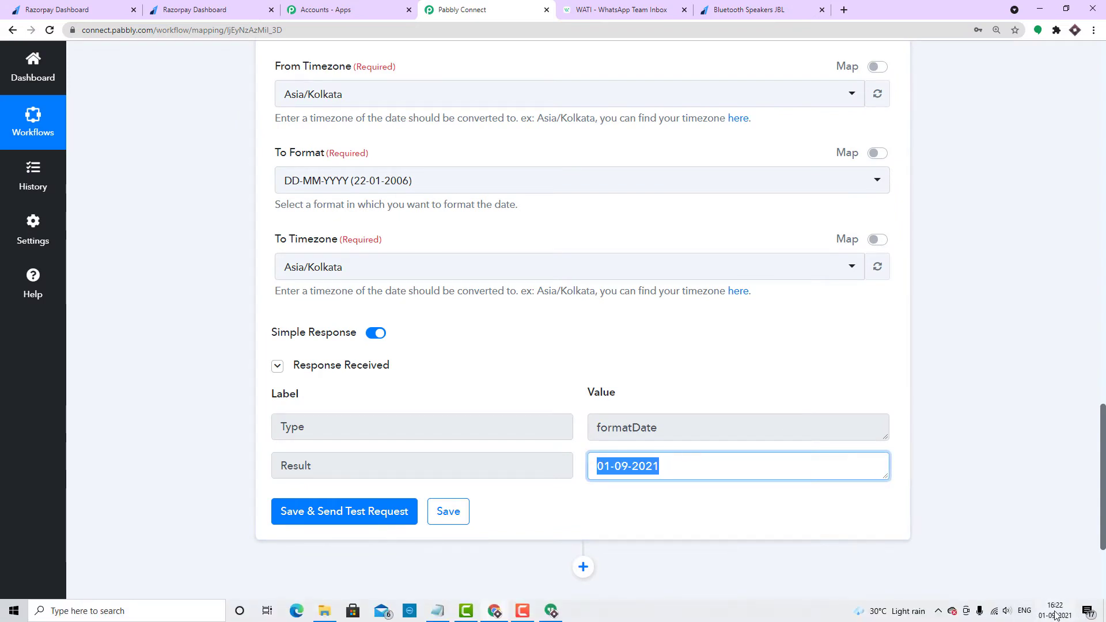
left_click(979, 444)
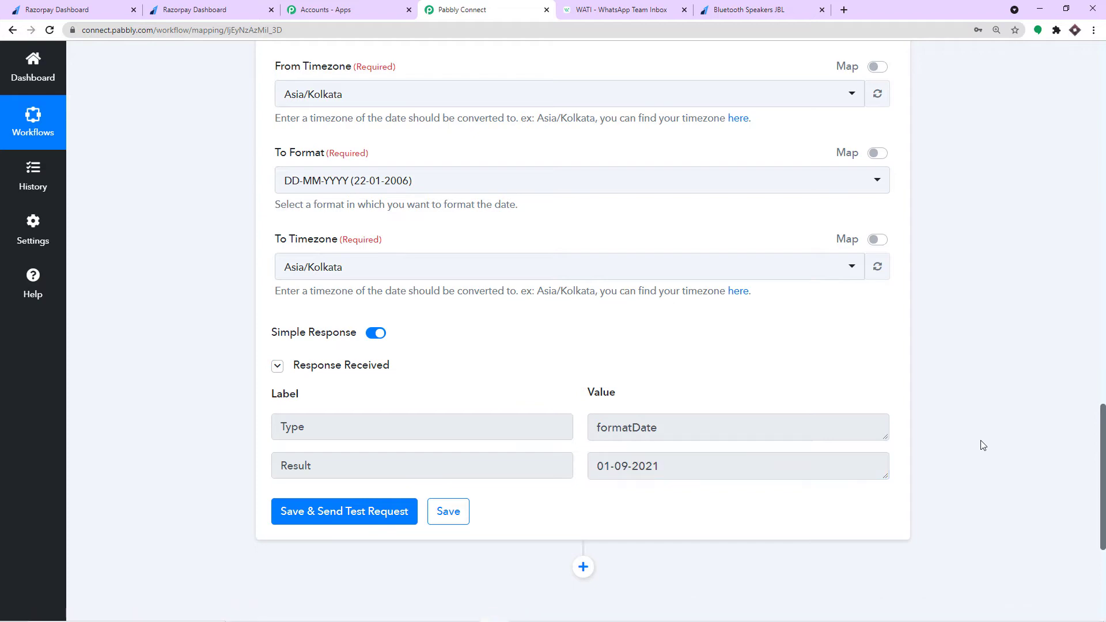
scroll(976, 449, "up", 3)
scroll(976, 450, "up", 9)
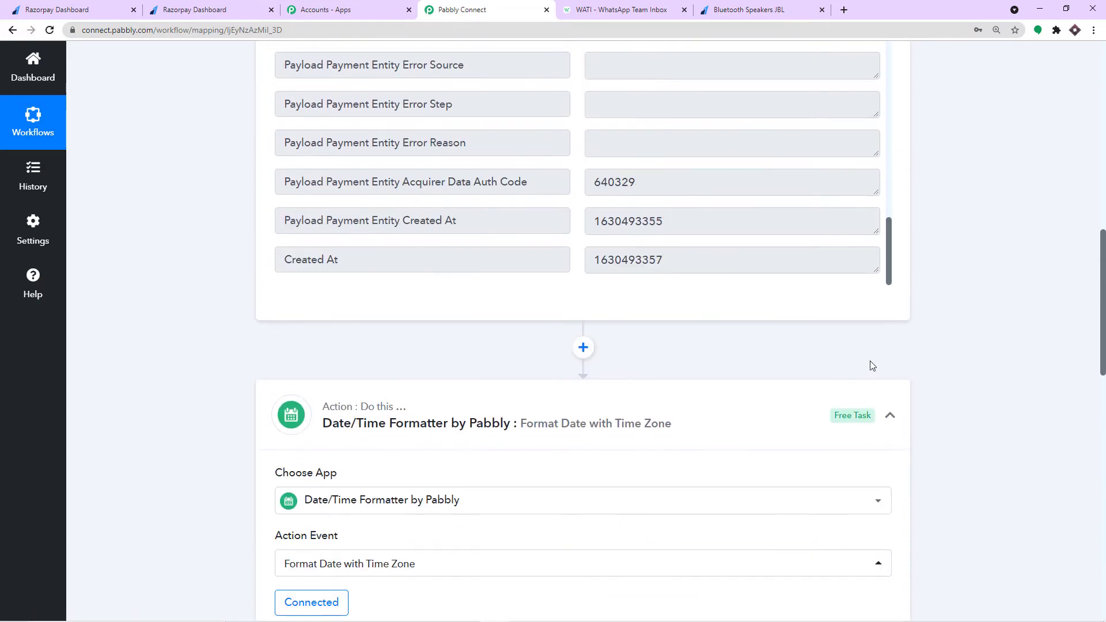
left_click_drag(679, 255, 527, 263)
scroll(1029, 438, "down", 11)
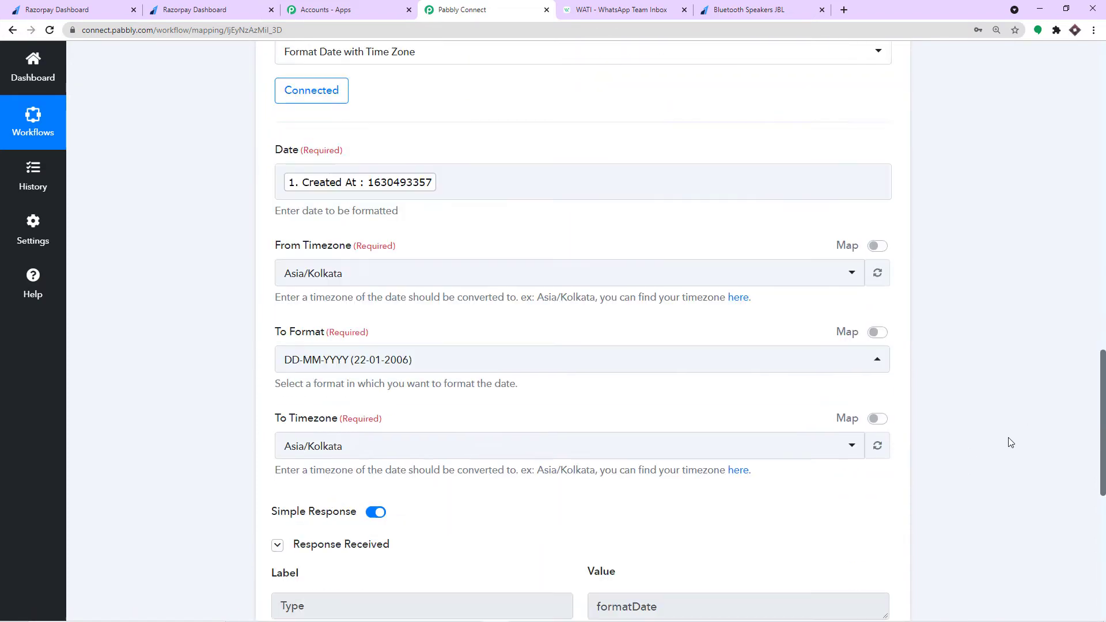
left_click_drag(667, 408, 472, 408)
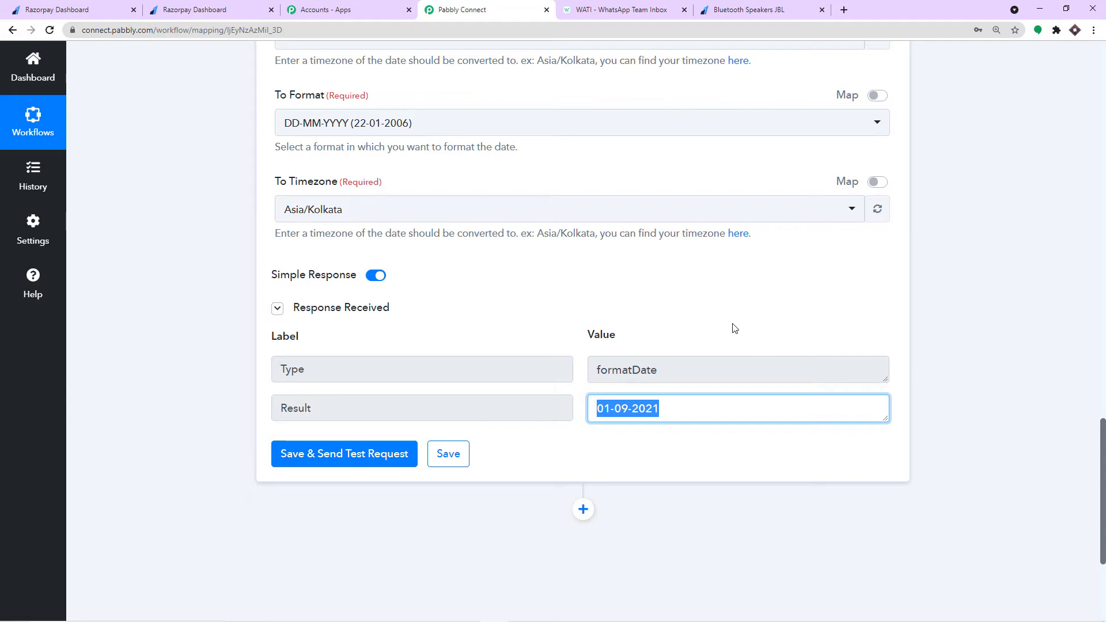
- Add an action after the date formatter and choose WATI as its app
scroll(735, 327, "down", 4)
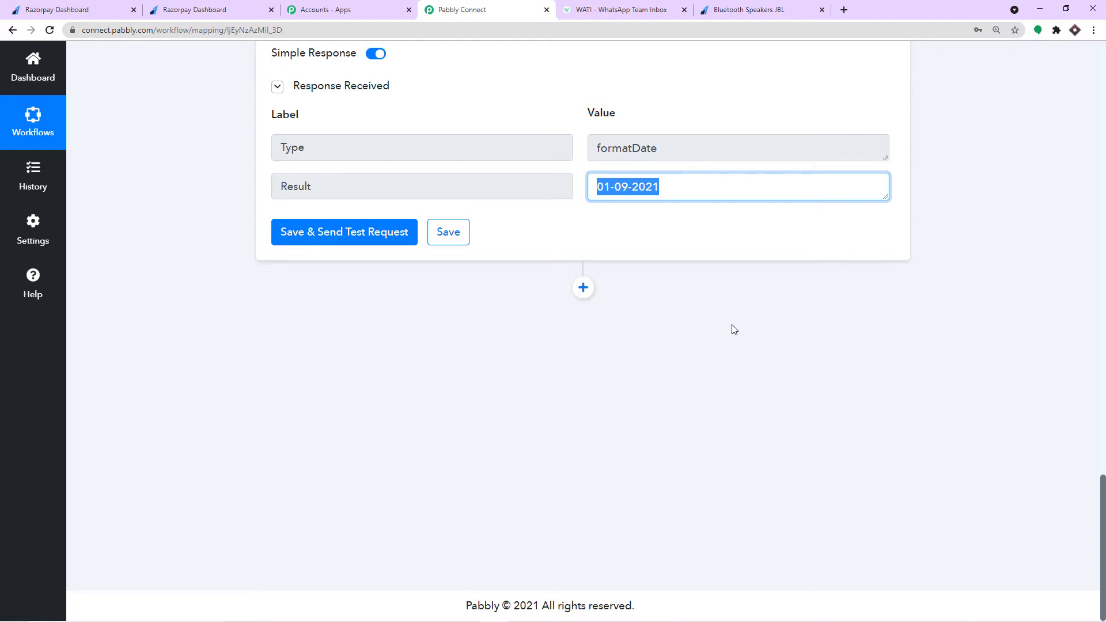
left_click(583, 287)
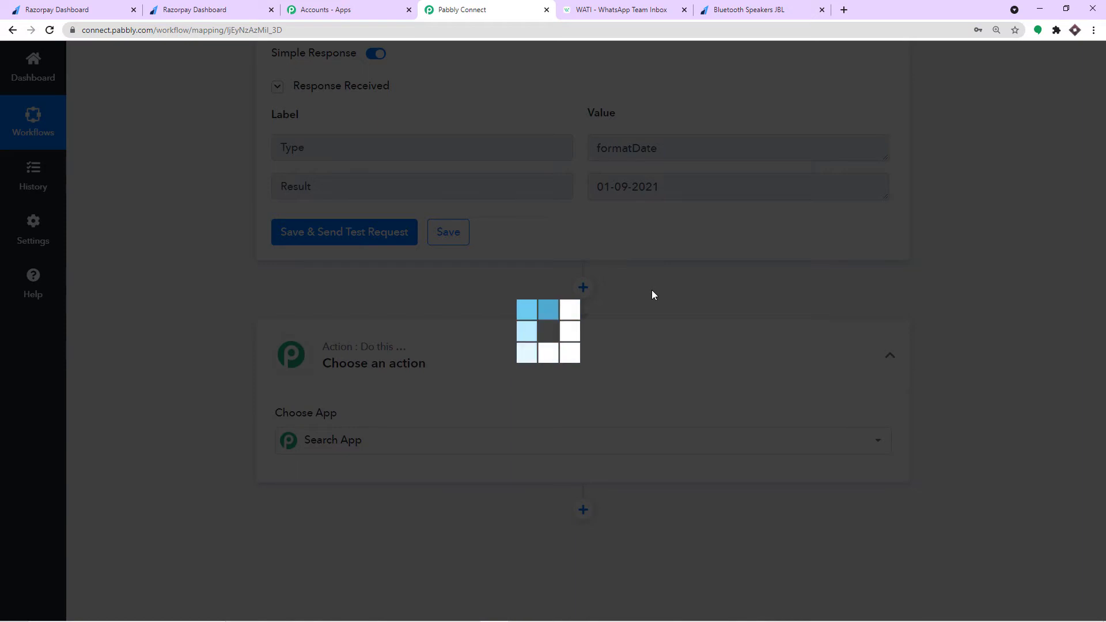
type("w")
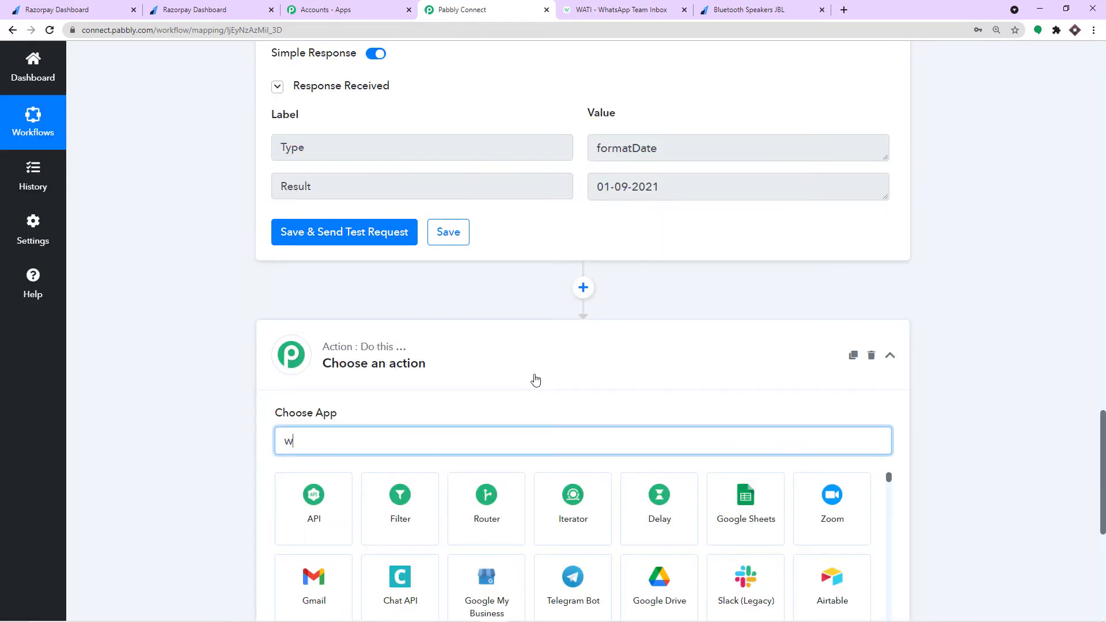
type("at")
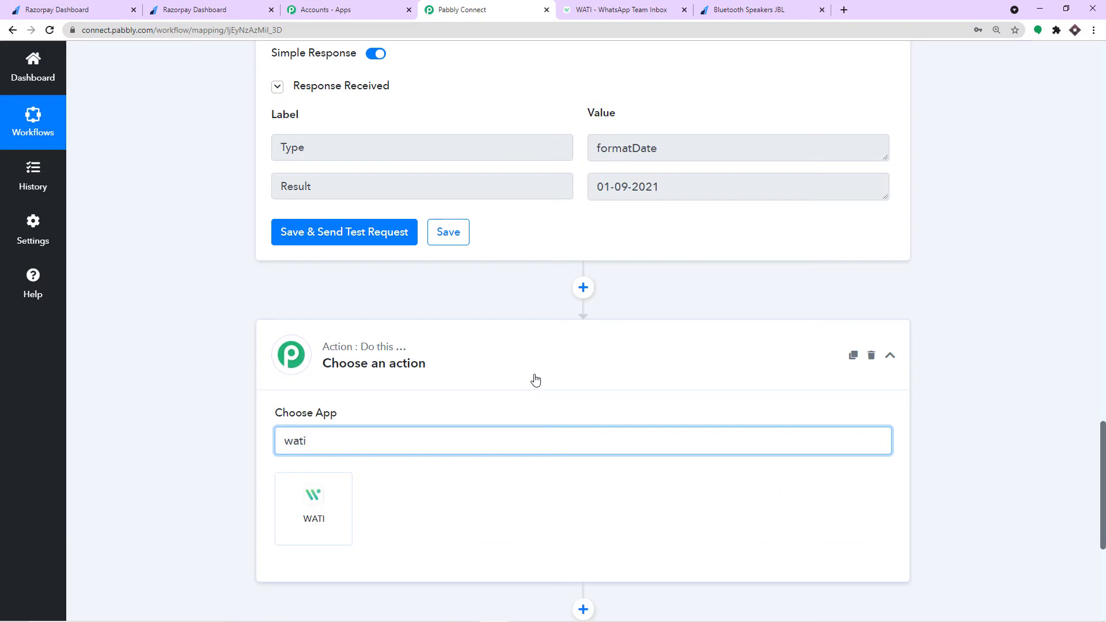
type("i")
left_click(326, 506)
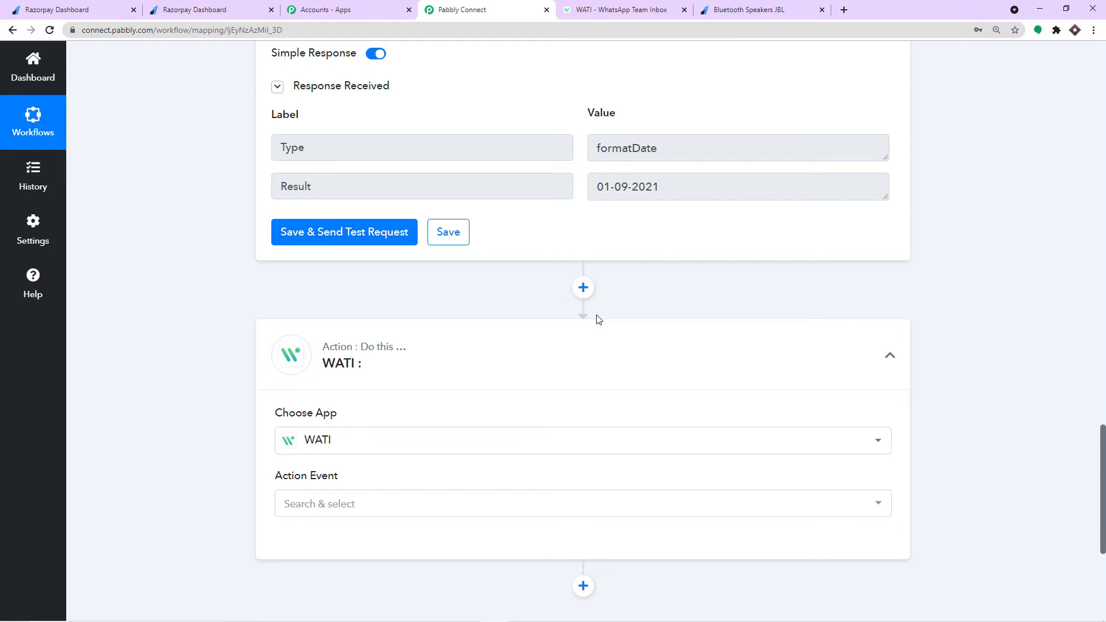
- Set the WATI action event to Send Template Message and start adding a new connection
scroll(559, 352, "down", 2)
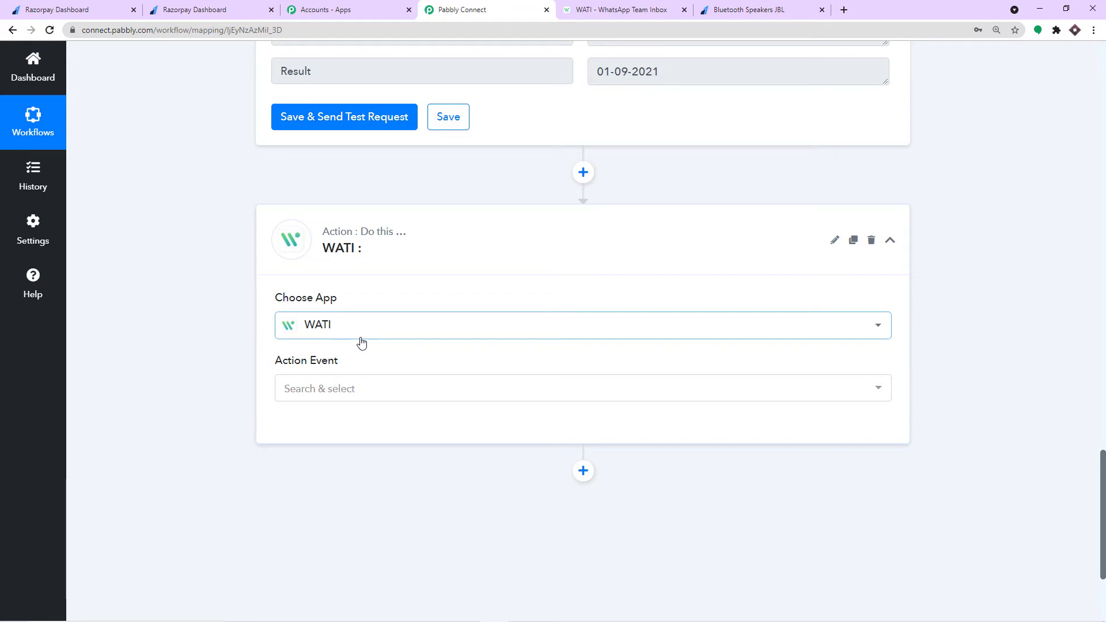
scroll(360, 344, "down", 1)
left_click(358, 330)
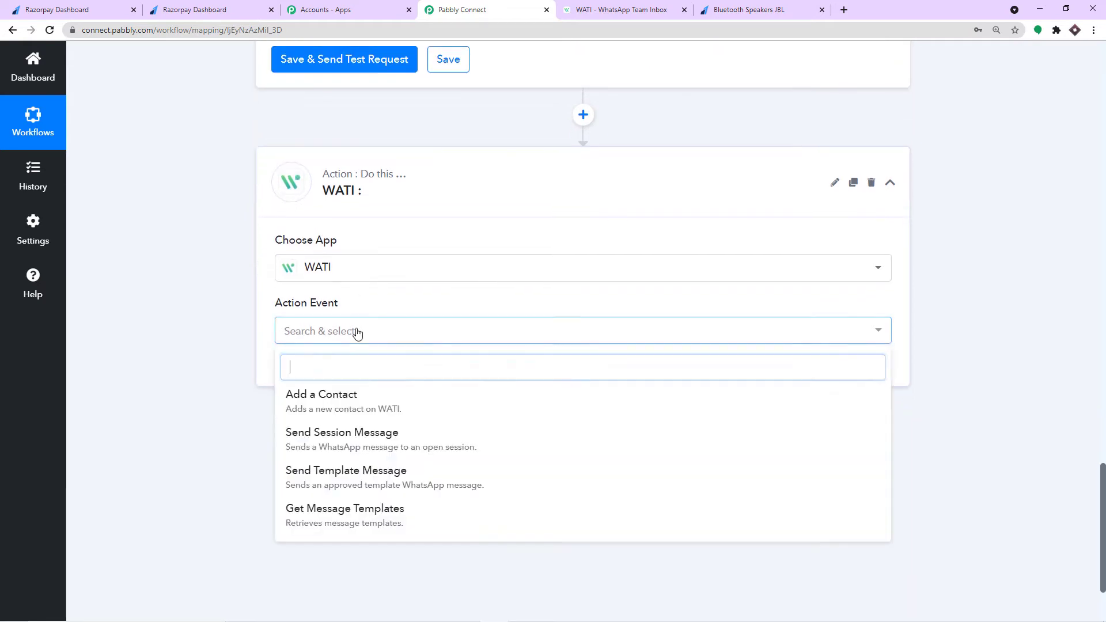
left_click(352, 467)
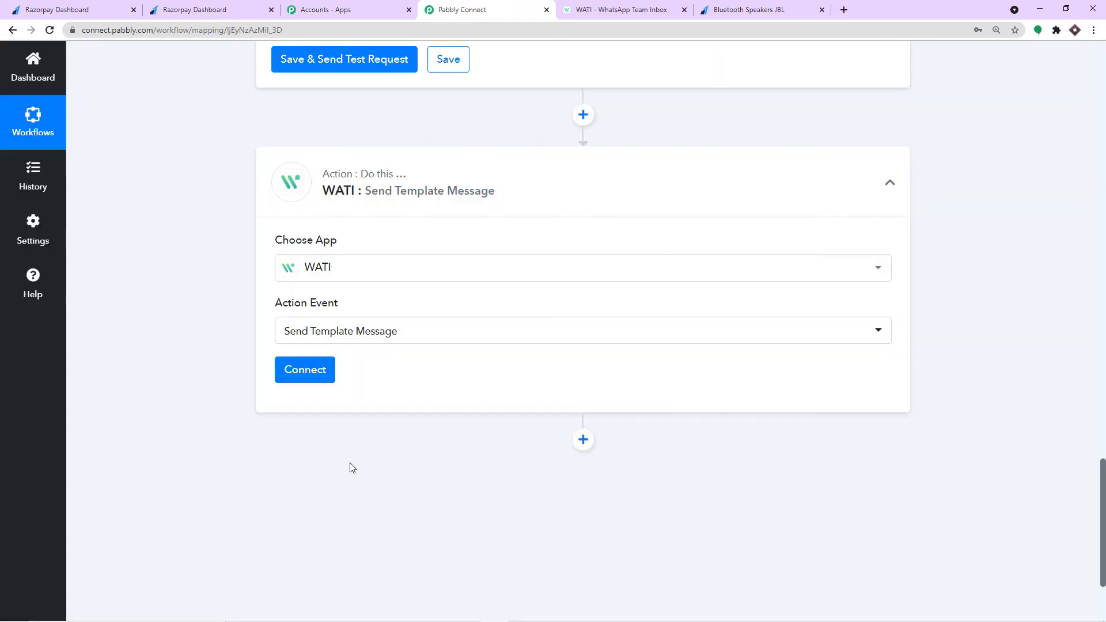
left_click(314, 369)
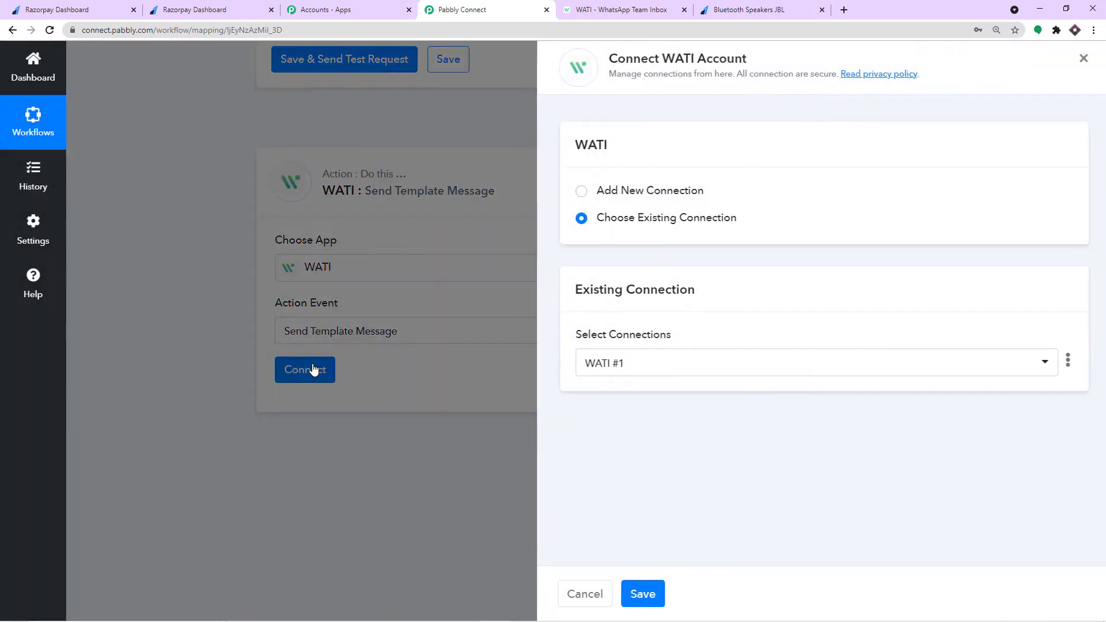
left_click(599, 192)
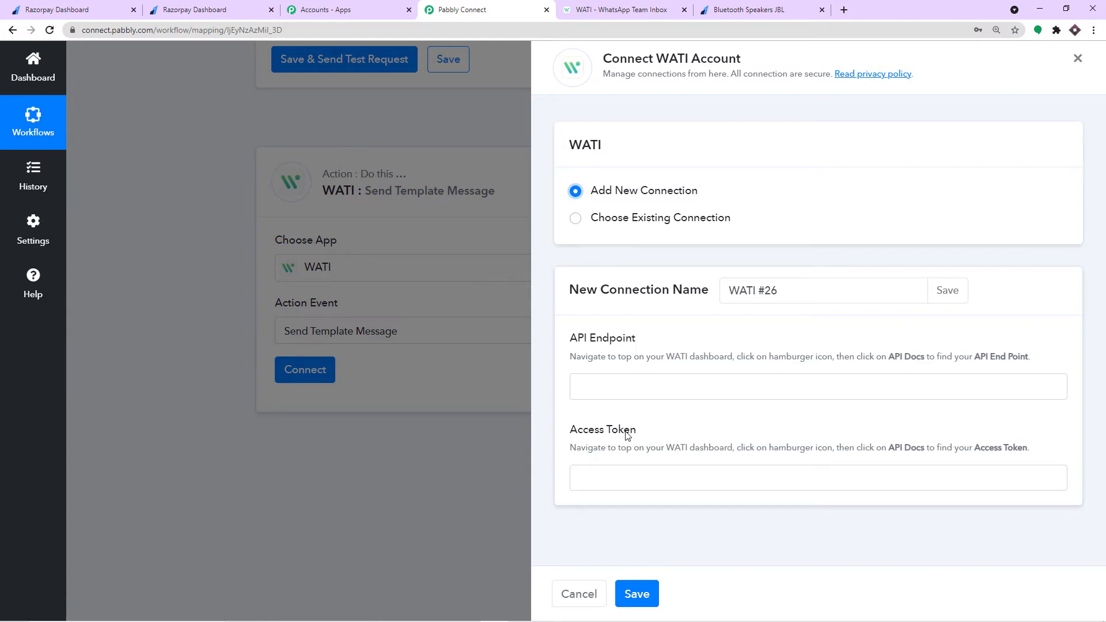
- Switch to the WATI dashboard and open its API Docs page
left_click(610, 9)
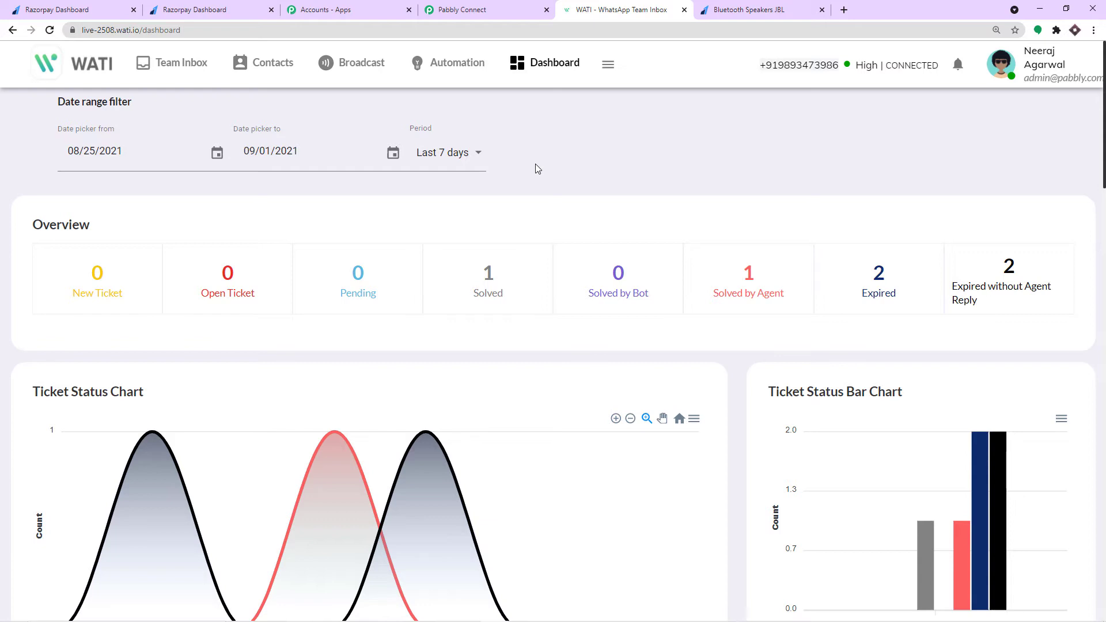
left_click(468, 14)
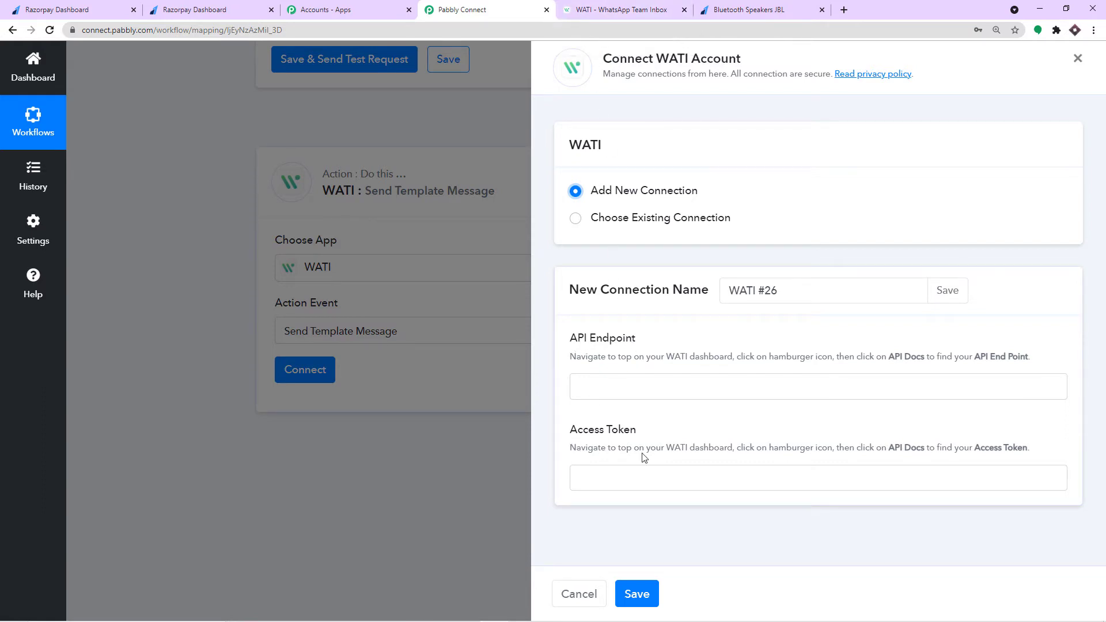
left_click(606, 12)
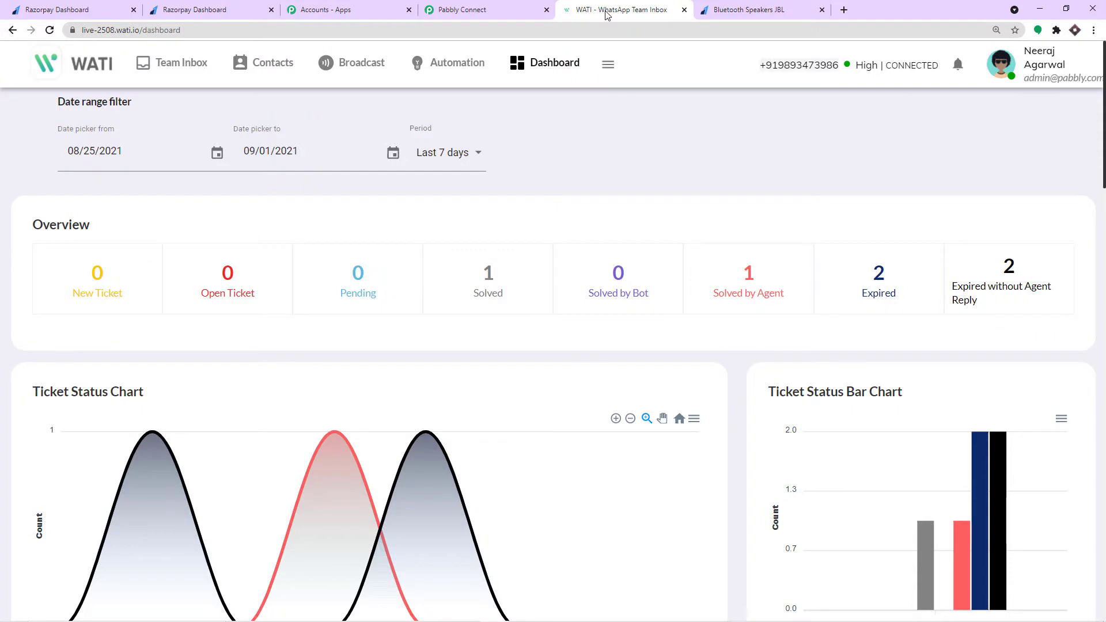
left_click(616, 67)
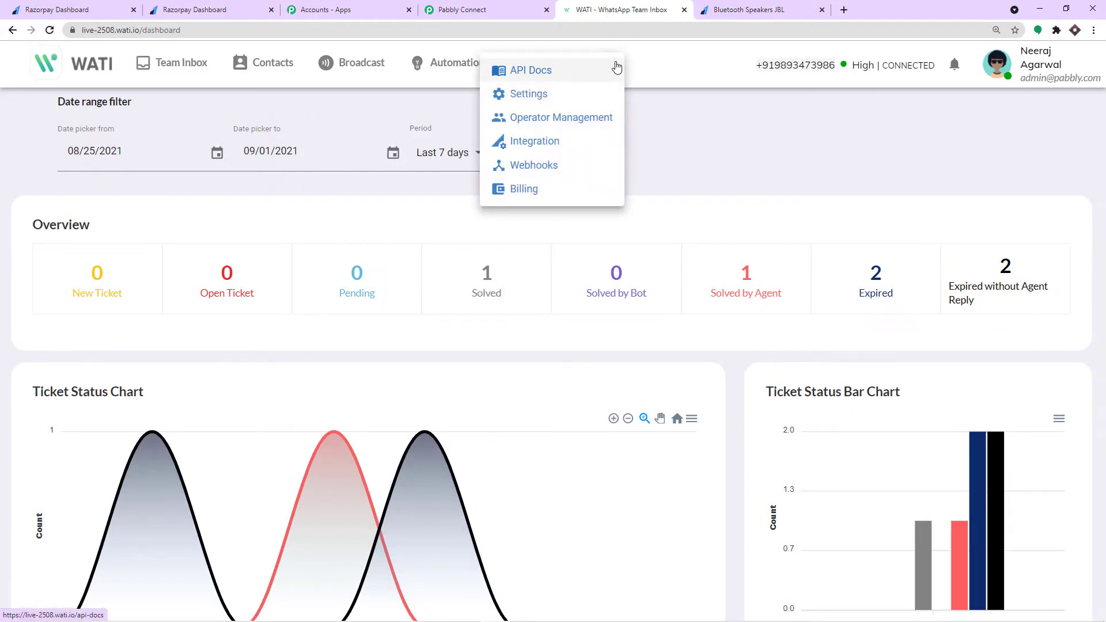
left_click(541, 72)
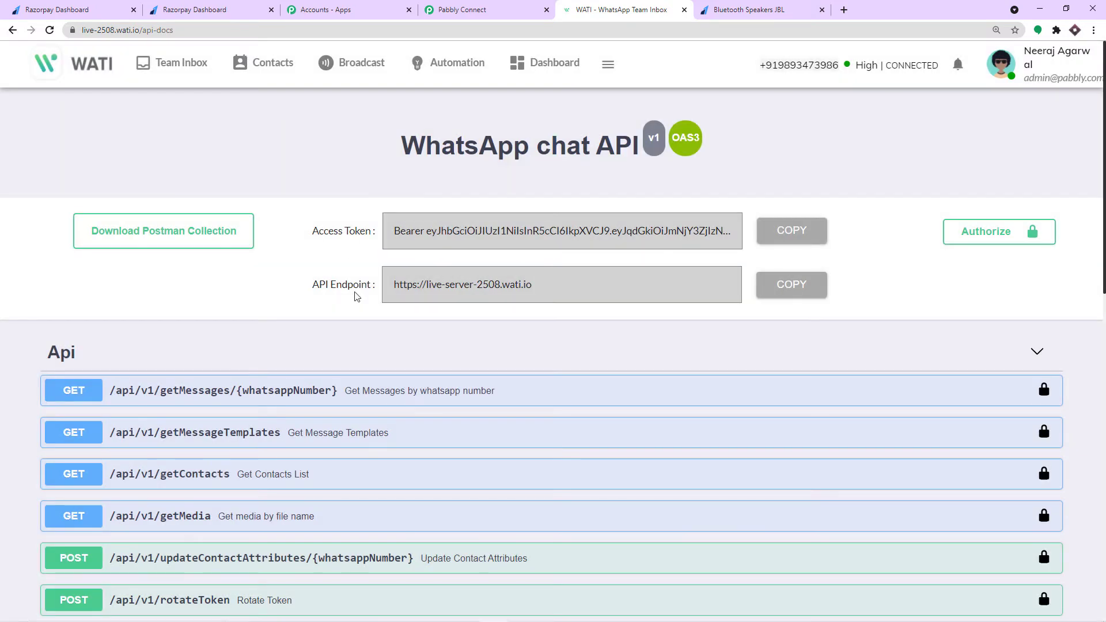
- Copy the WATI access token and paste it into the Access Token field of the new Pabbly Connect connection
left_click(801, 231)
left_click(472, 9)
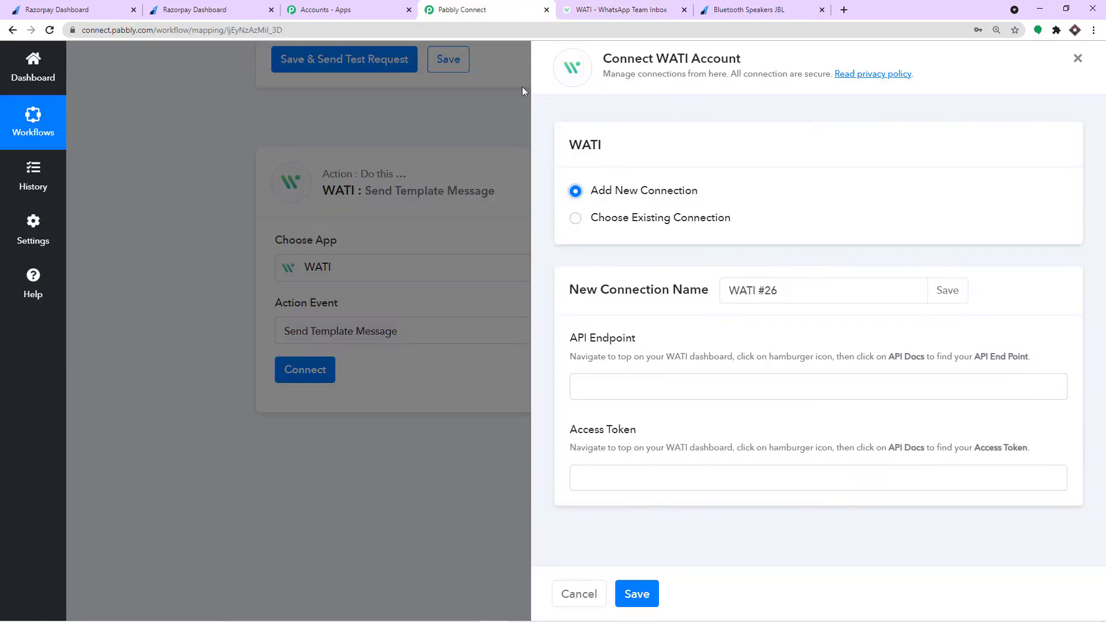
left_click(623, 468)
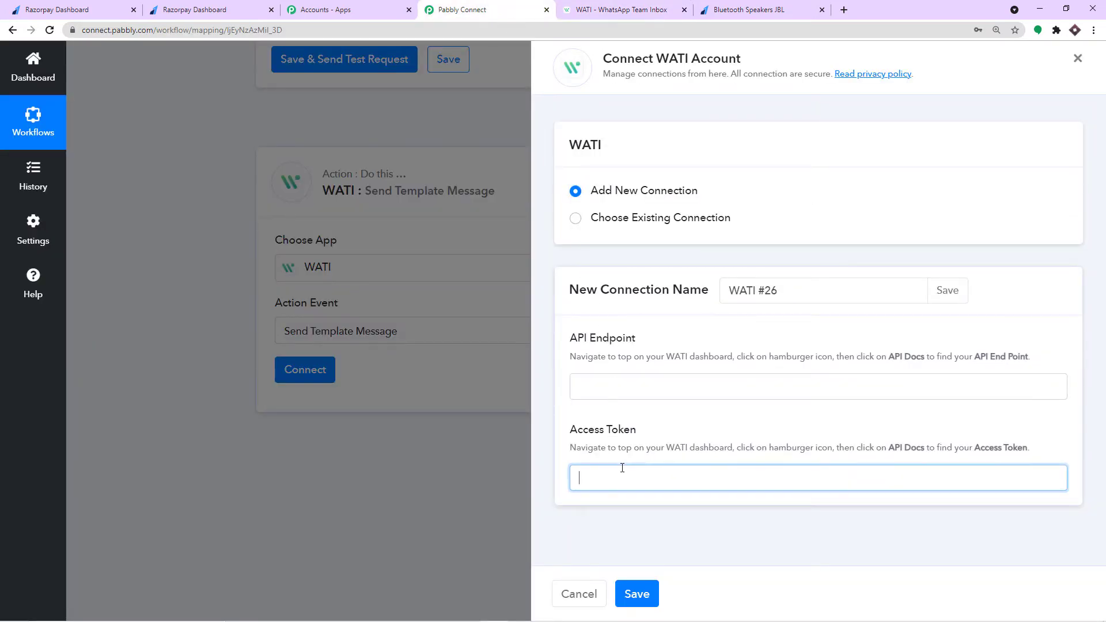
key("ctrl+v")
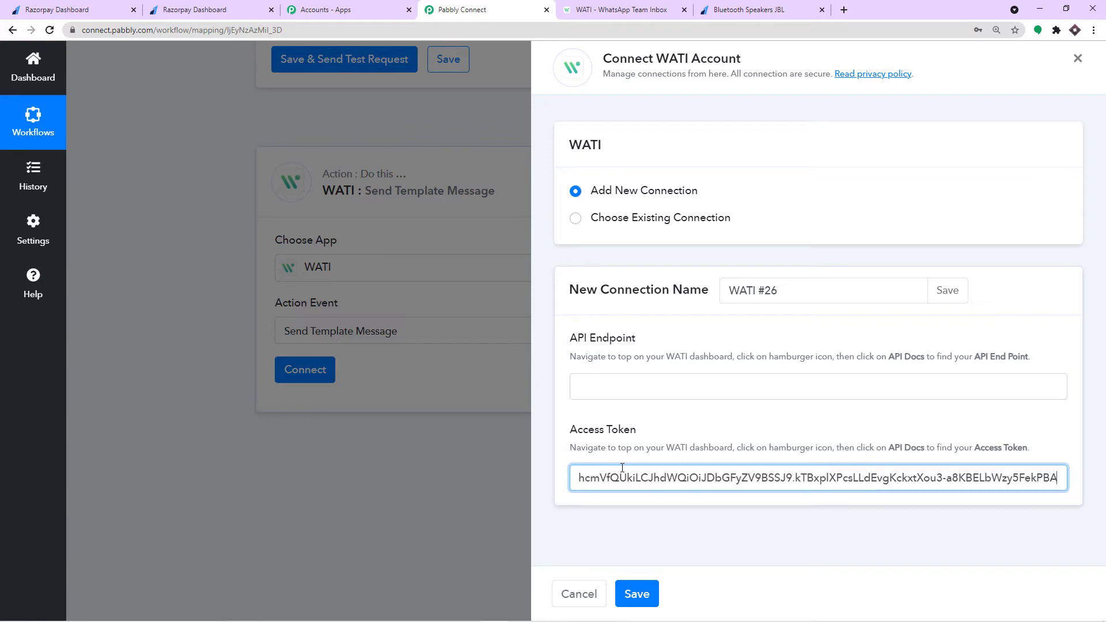
- Copy the API endpoint from the WATI API Docs page, paste it into the connection's API Endpoint field and save the connection
left_click(611, 388)
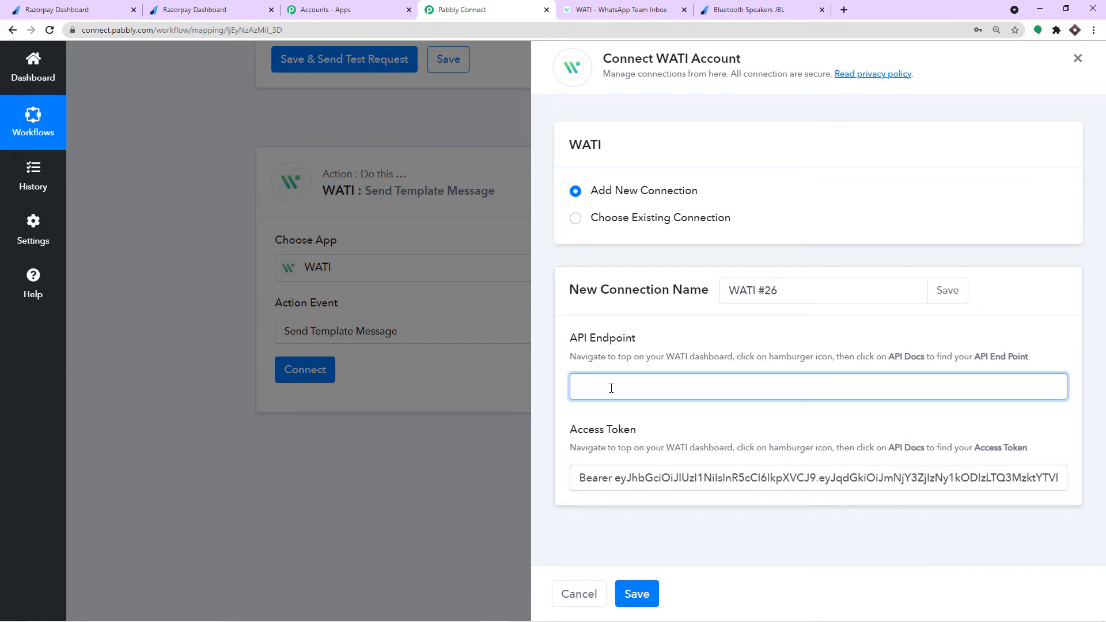
left_click(613, 13)
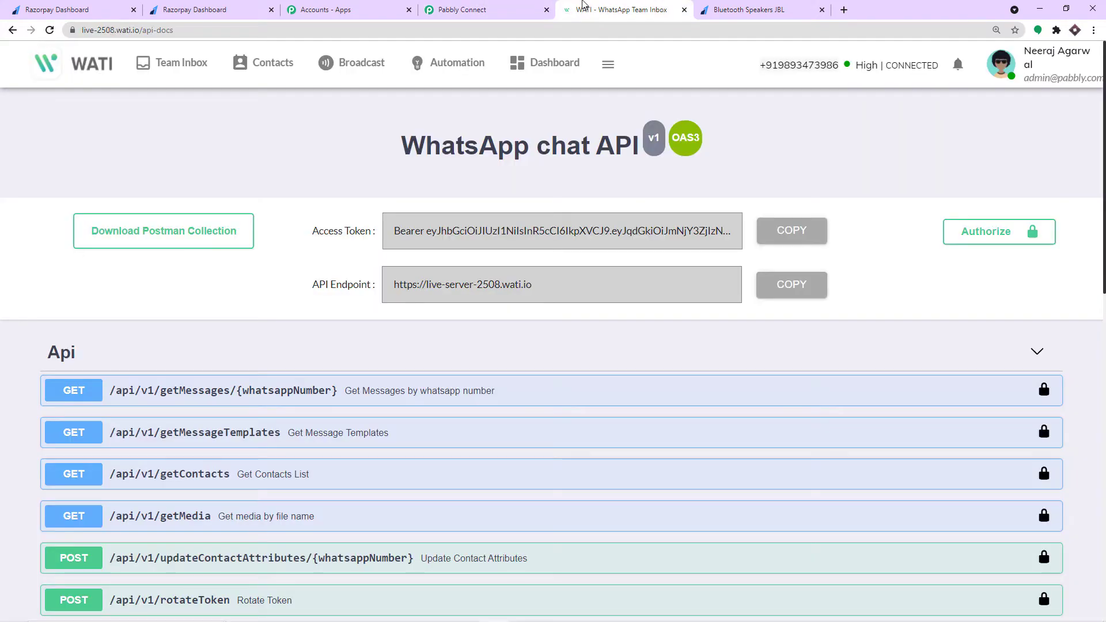
left_click(792, 285)
left_click(472, 9)
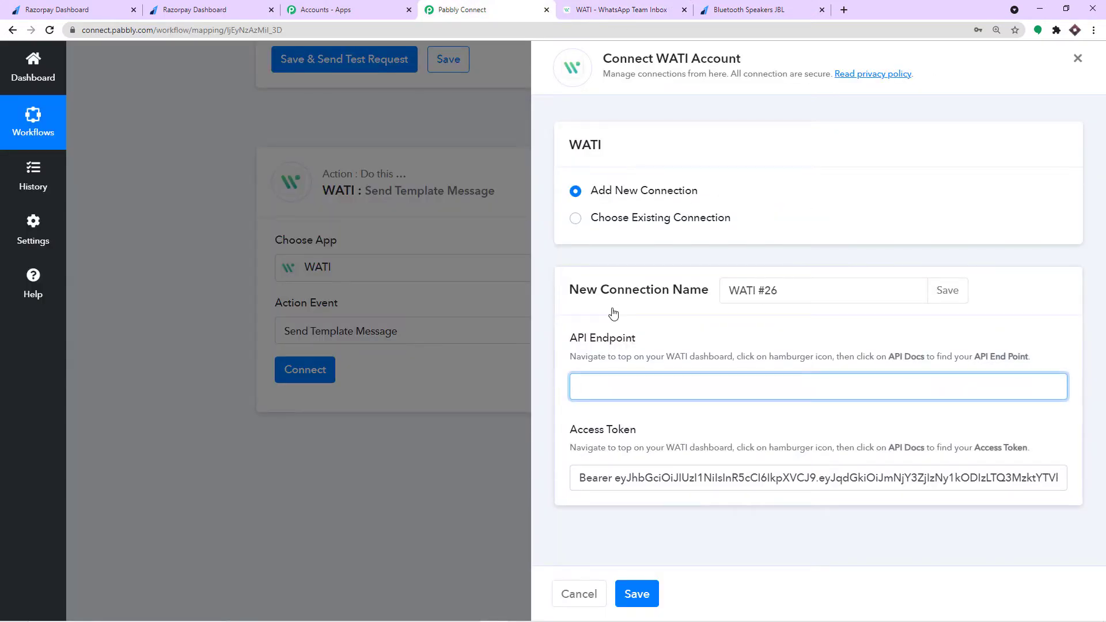
key("ctrl+v")
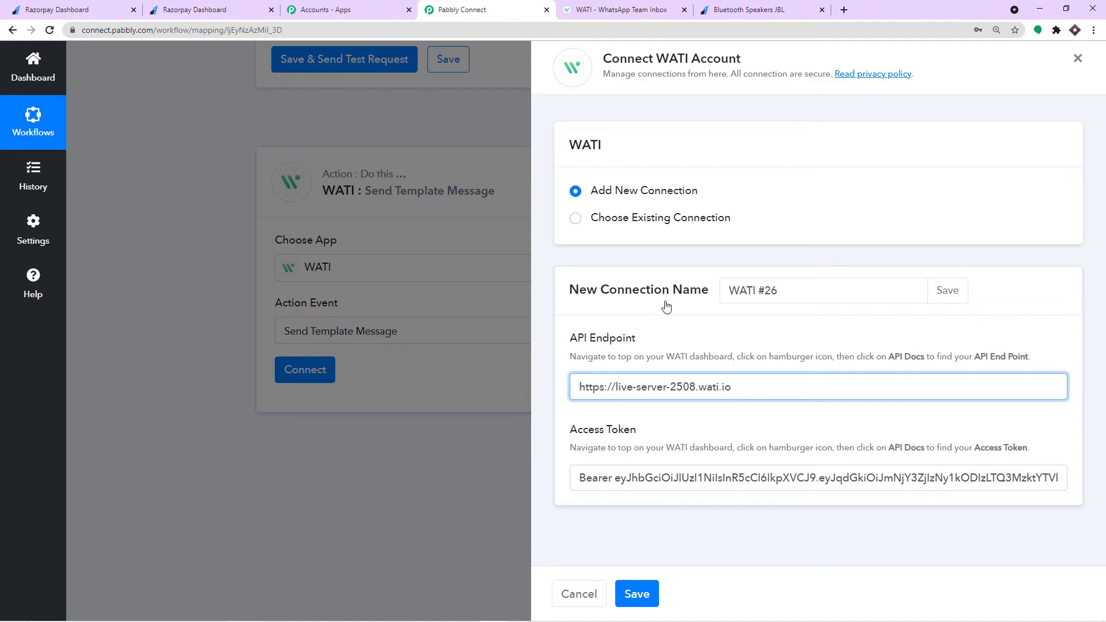
left_click(638, 594)
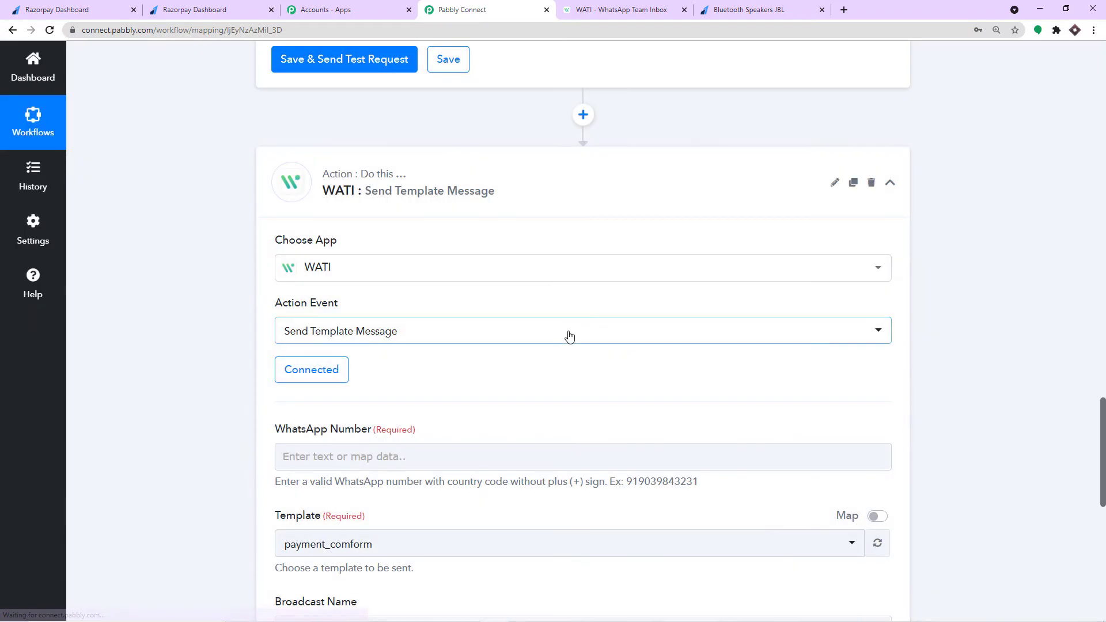
- Examine the captured Razorpay webhook response for the field holding the customer's phone number
scroll(565, 334, "down", 4)
left_click(305, 235)
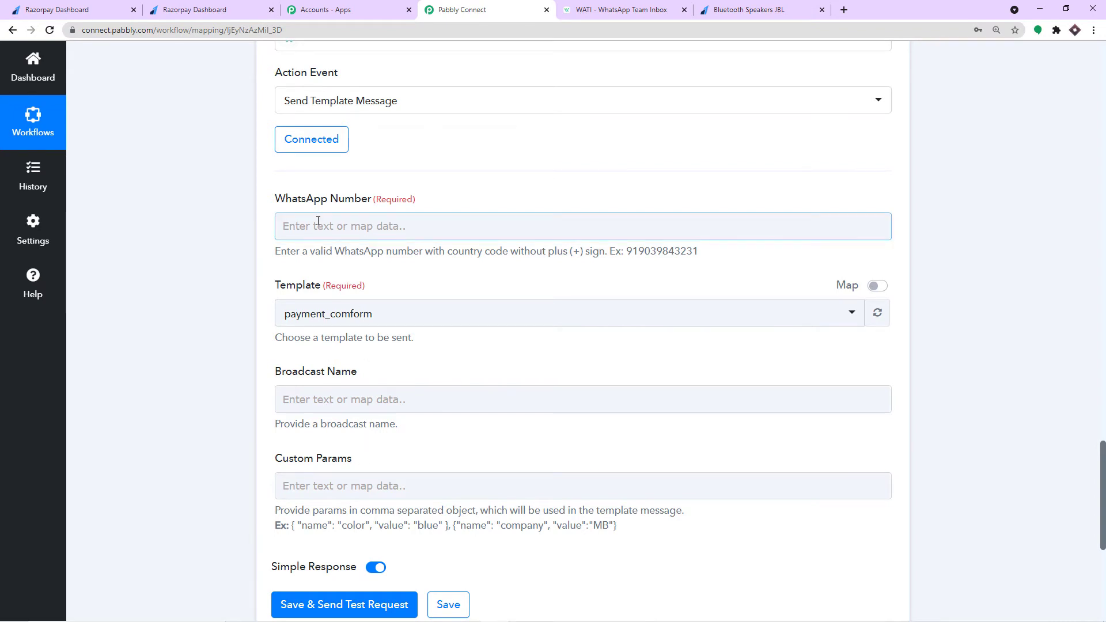
scroll(507, 221, "up", 19)
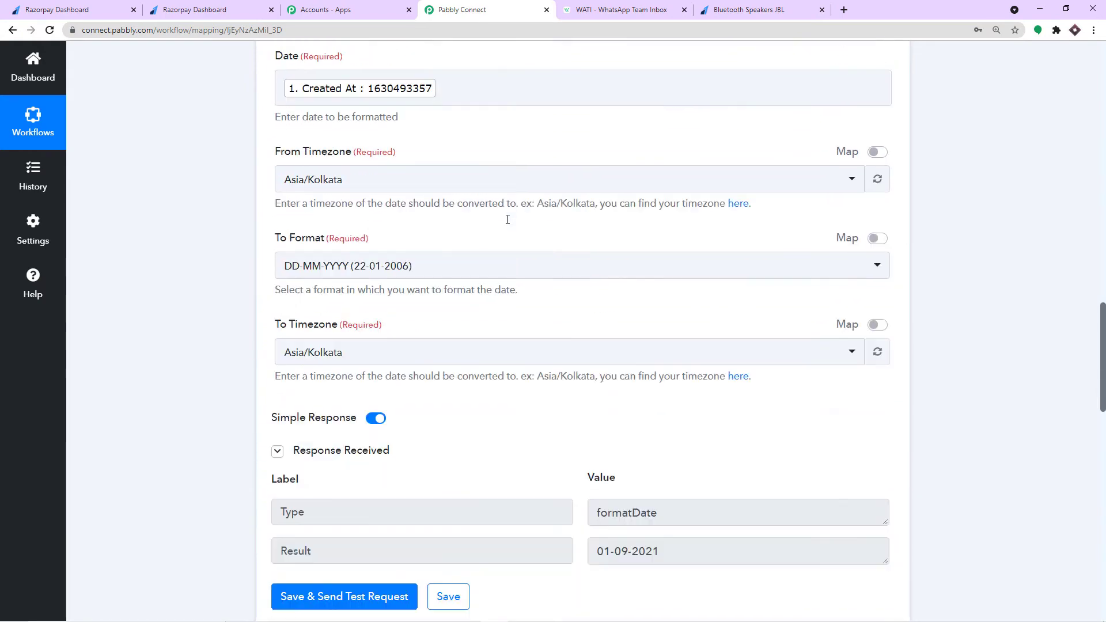
scroll(508, 220, "up", 18)
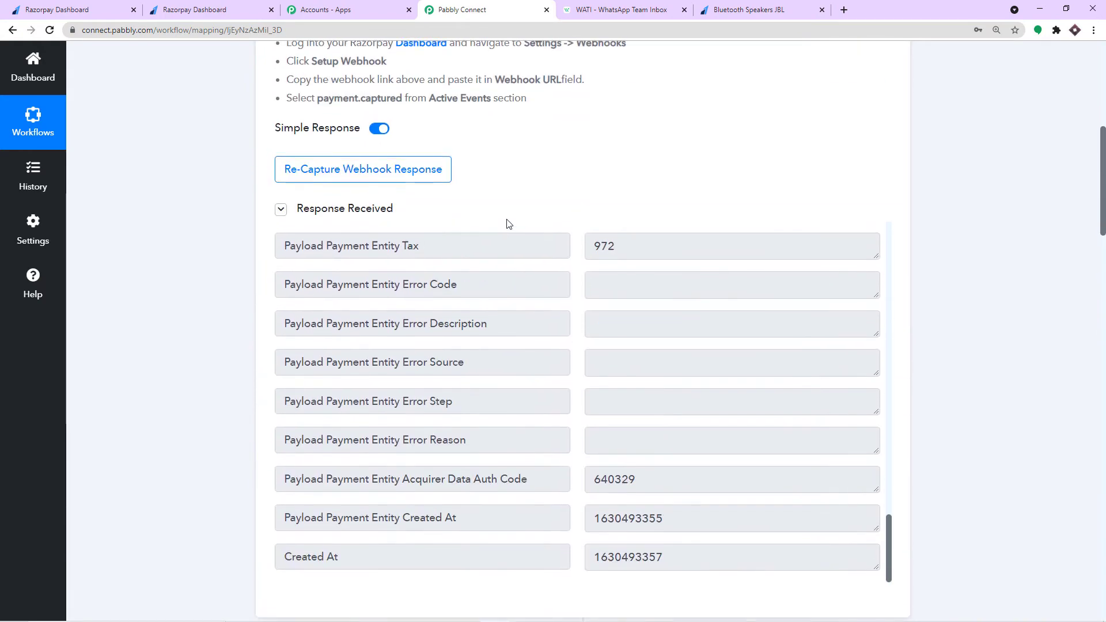
scroll(513, 236, "up", 5)
scroll(659, 365, "down", 6)
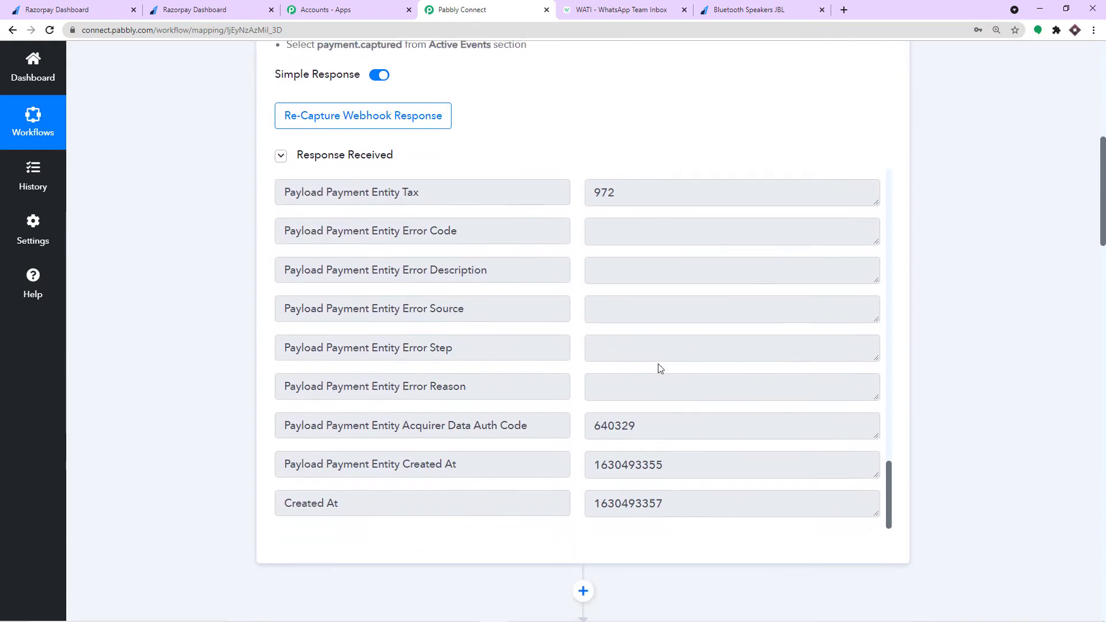
scroll(684, 375, "up", 3)
scroll(683, 375, "down", 2)
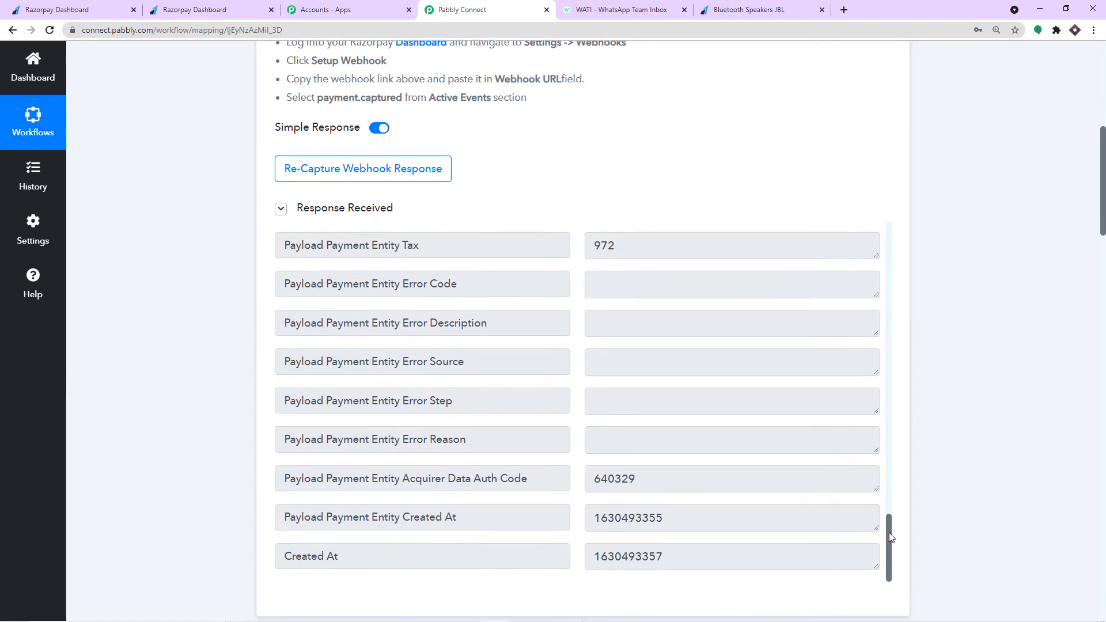
left_click_drag(886, 535, 730, 461)
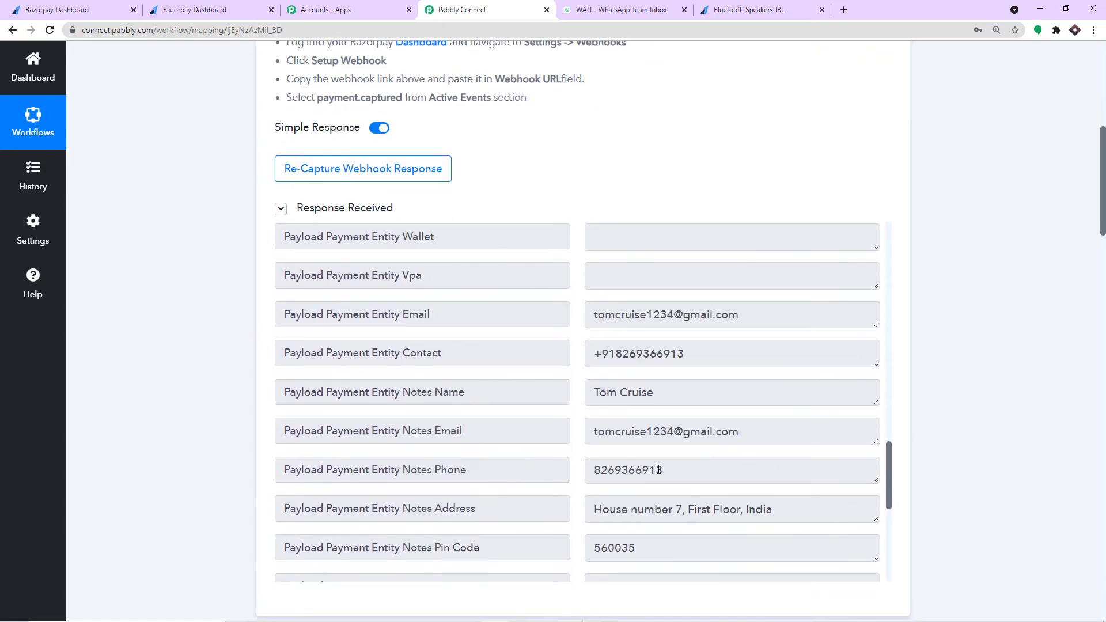
left_click_drag(658, 470, 581, 473)
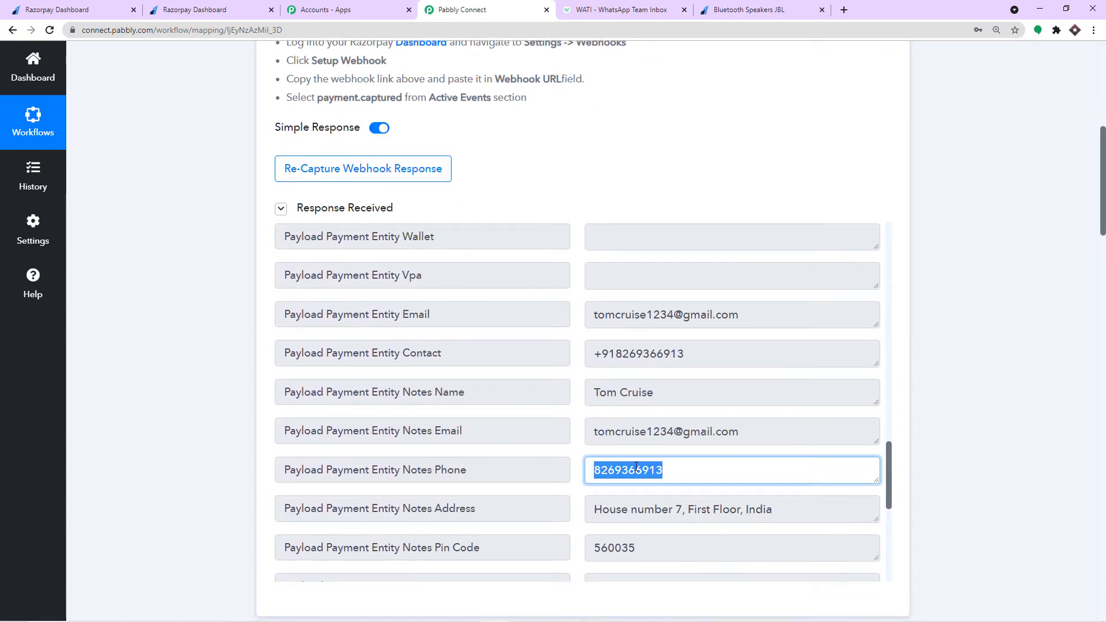
- Map the WATI action's WhatsApp Number to Payload Payment Entity Notes Phone from the Razorpay step
scroll(1089, 375, "down", 20)
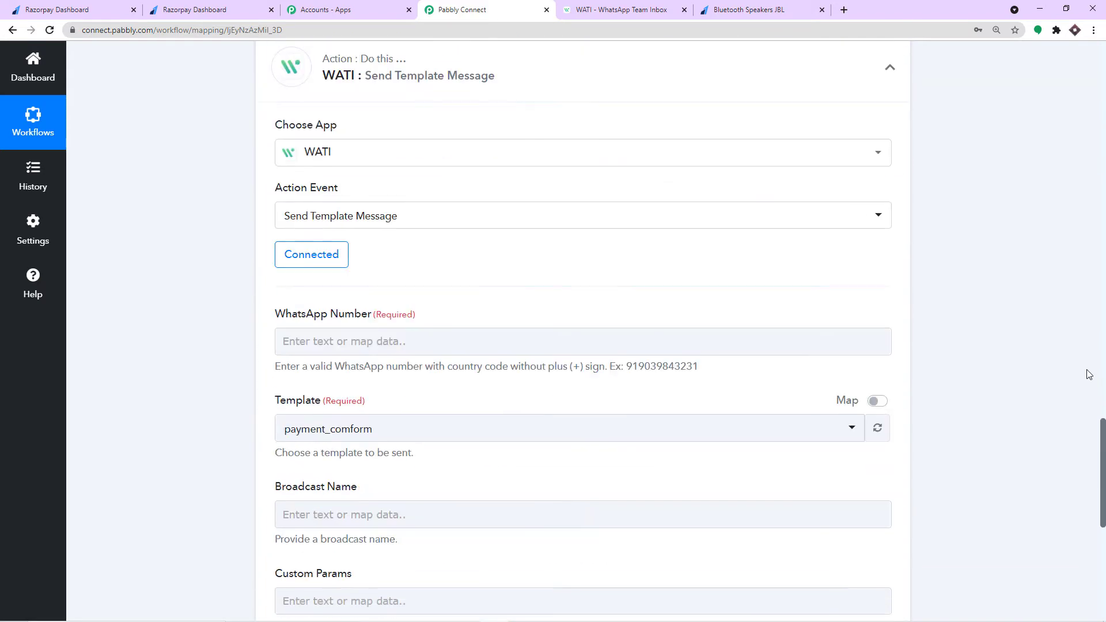
scroll(448, 343, "down", 2)
left_click(394, 229)
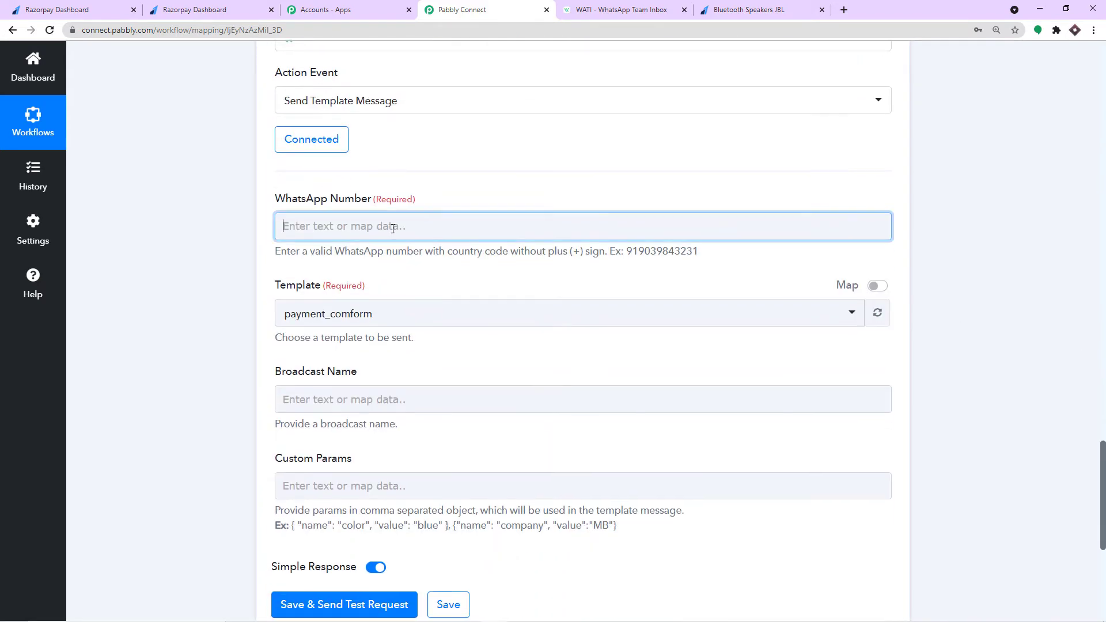
left_click(383, 331)
scroll(480, 410, "down", 3)
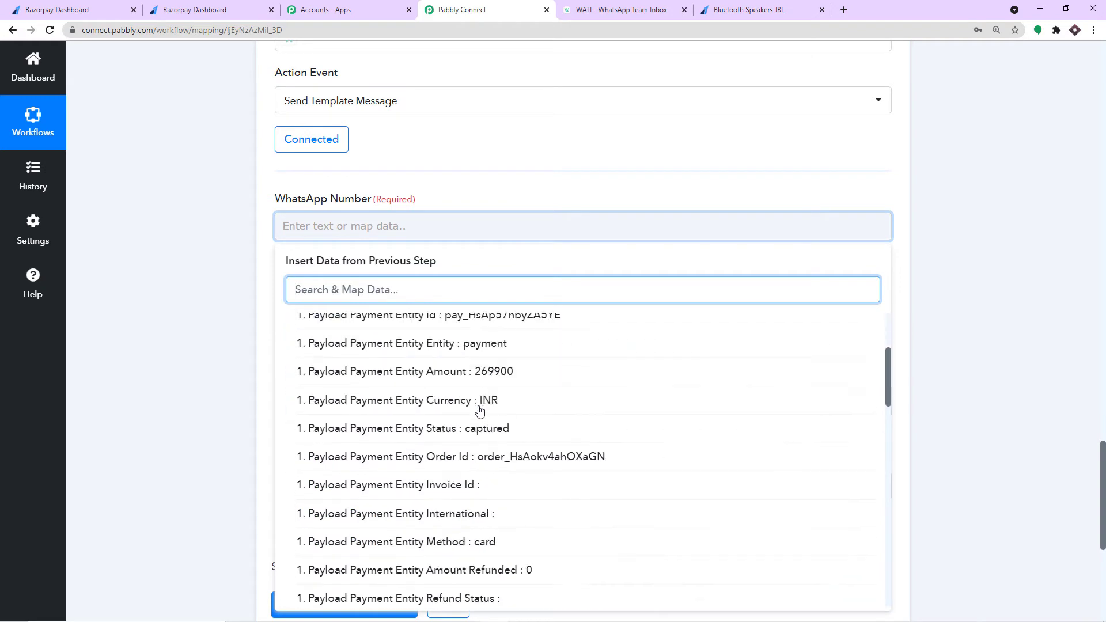
scroll(480, 410, "down", 10)
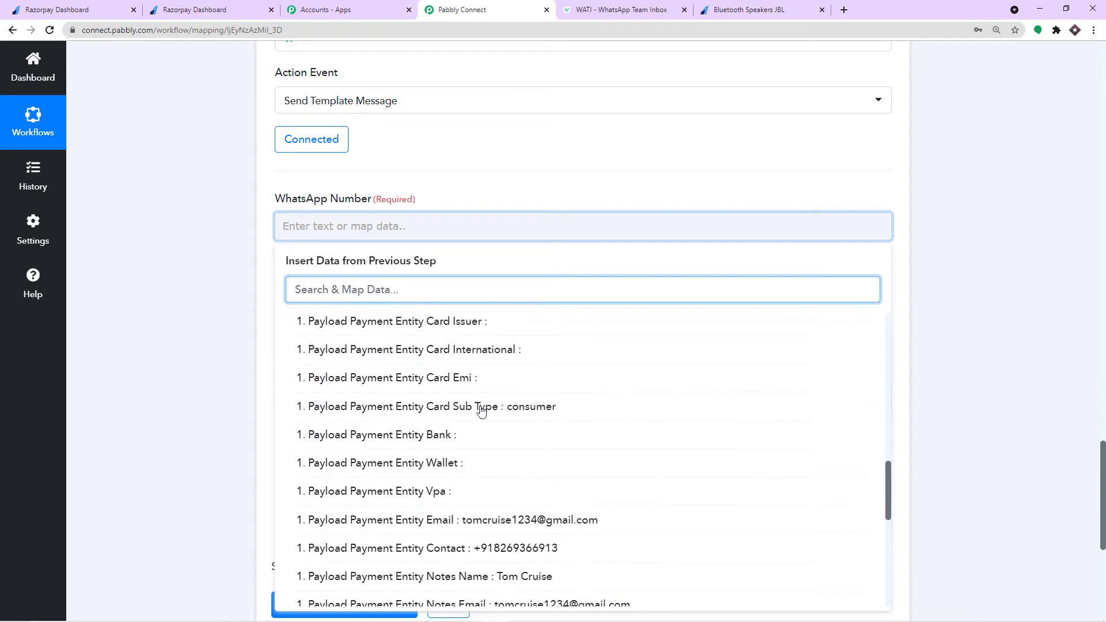
scroll(481, 410, "down", 3)
left_click(514, 445)
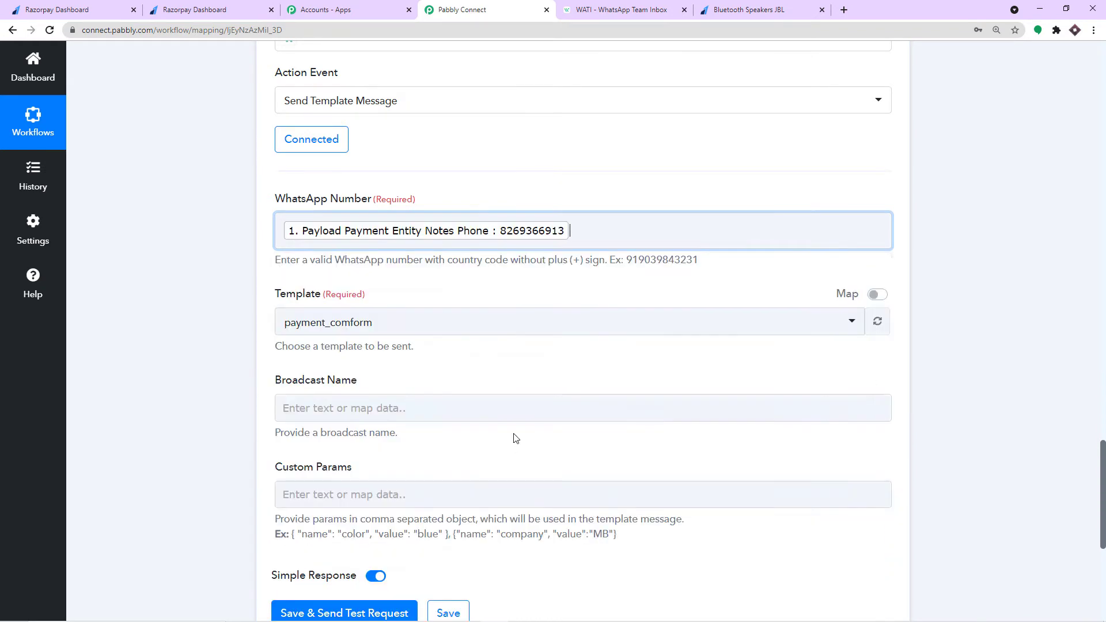
left_click(514, 193)
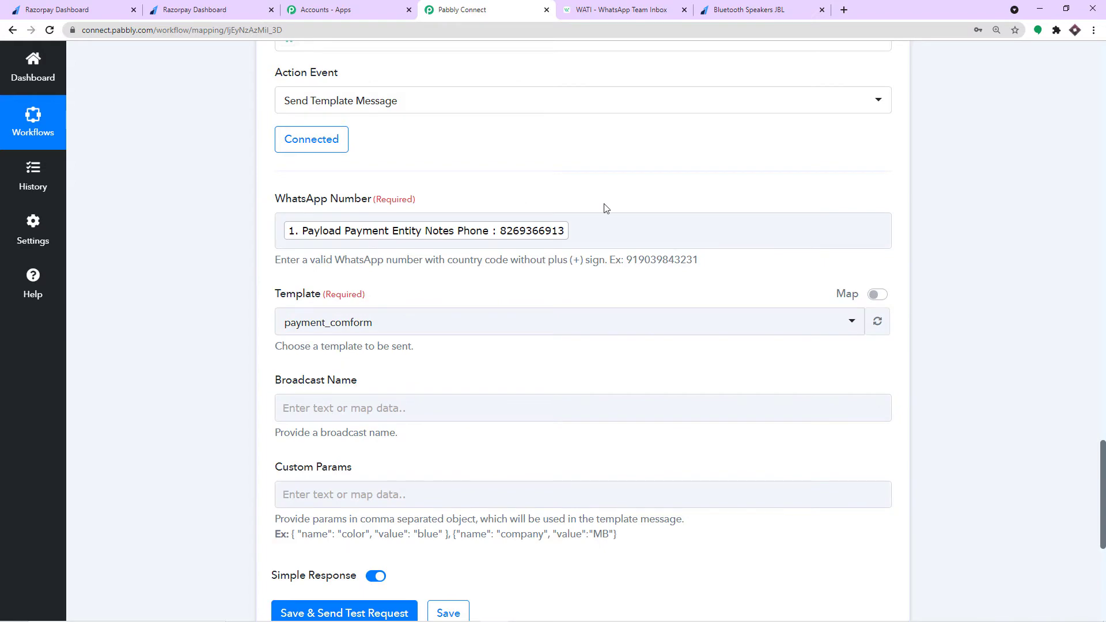
- Prefix the mapped phone value in WhatsApp Number with the country code 91, without a plus sign
scroll(1101, 192, "up", 10)
scroll(1102, 192, "up", 10)
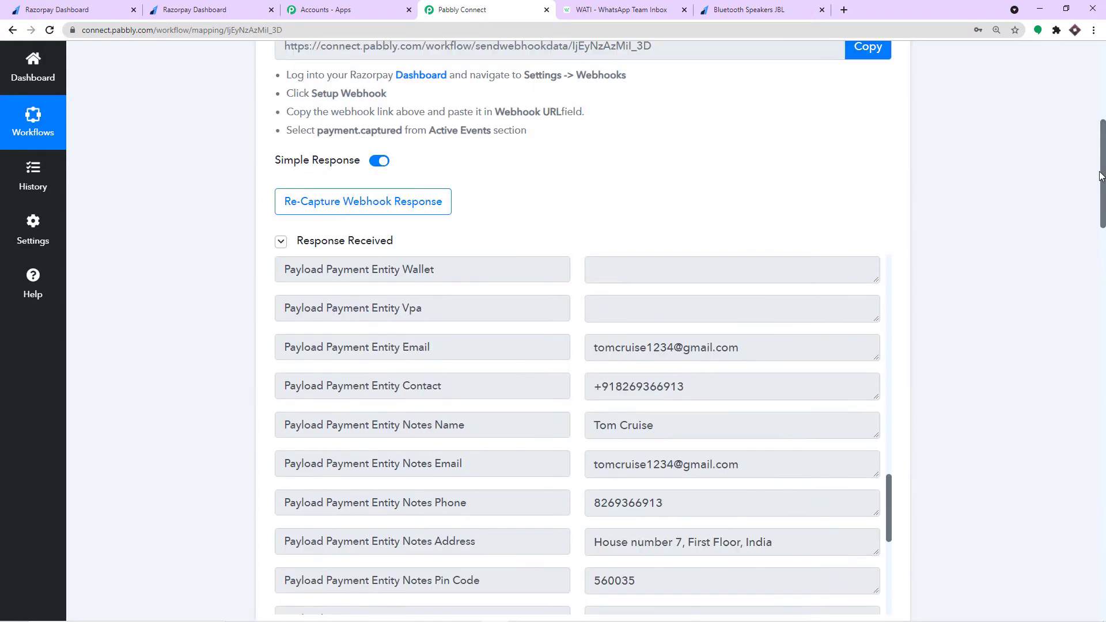
scroll(857, 306, "down", 1)
left_click(686, 436)
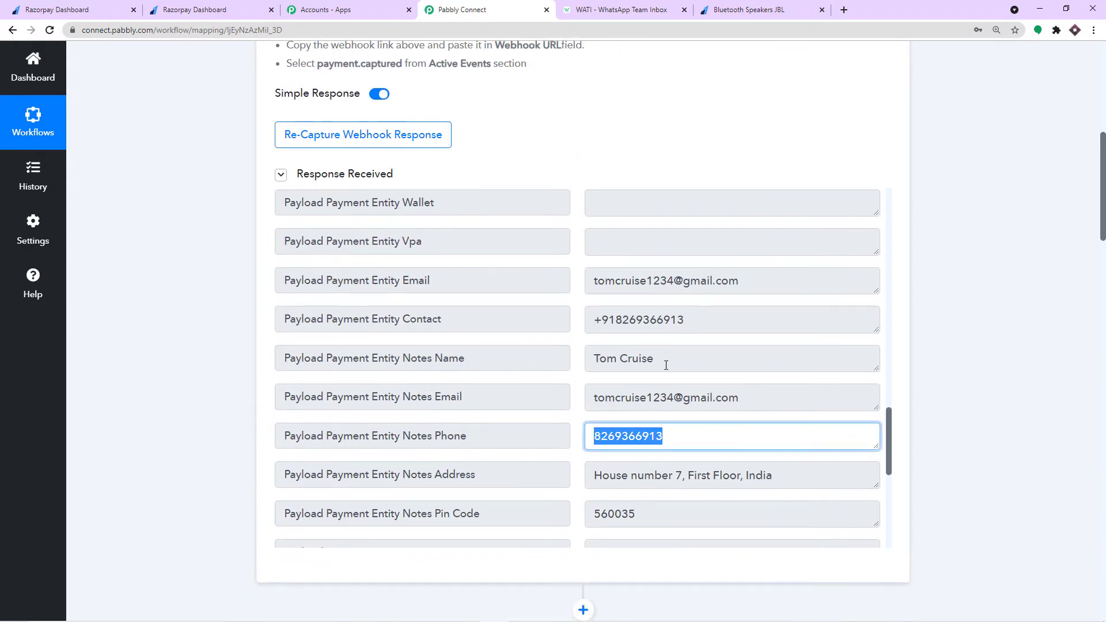
scroll(666, 365, "down", 15)
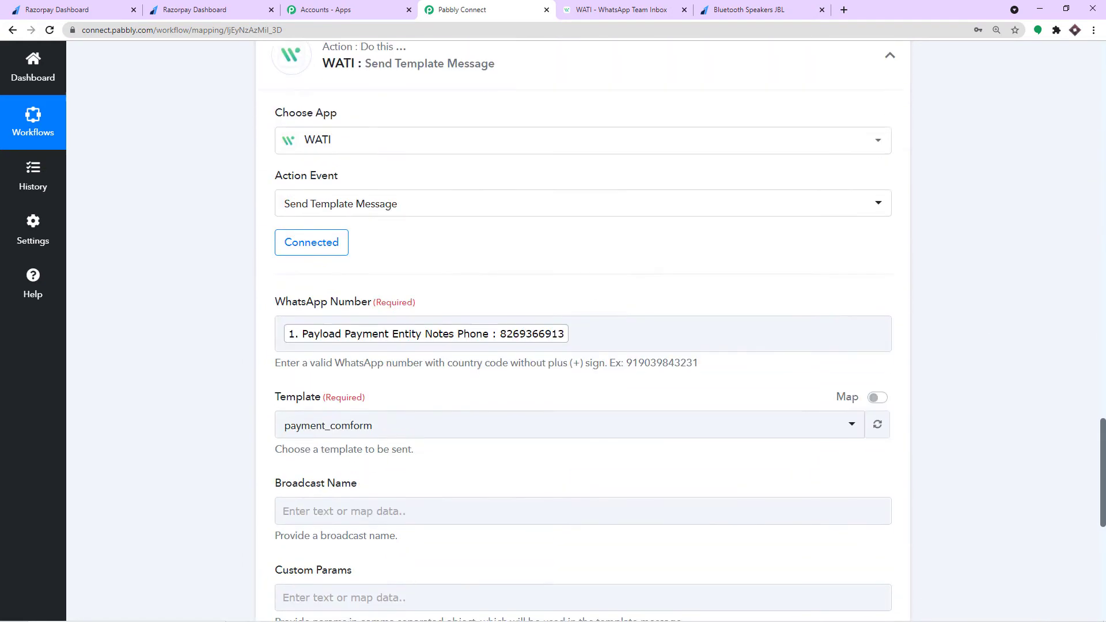
scroll(561, 141, "down", 3)
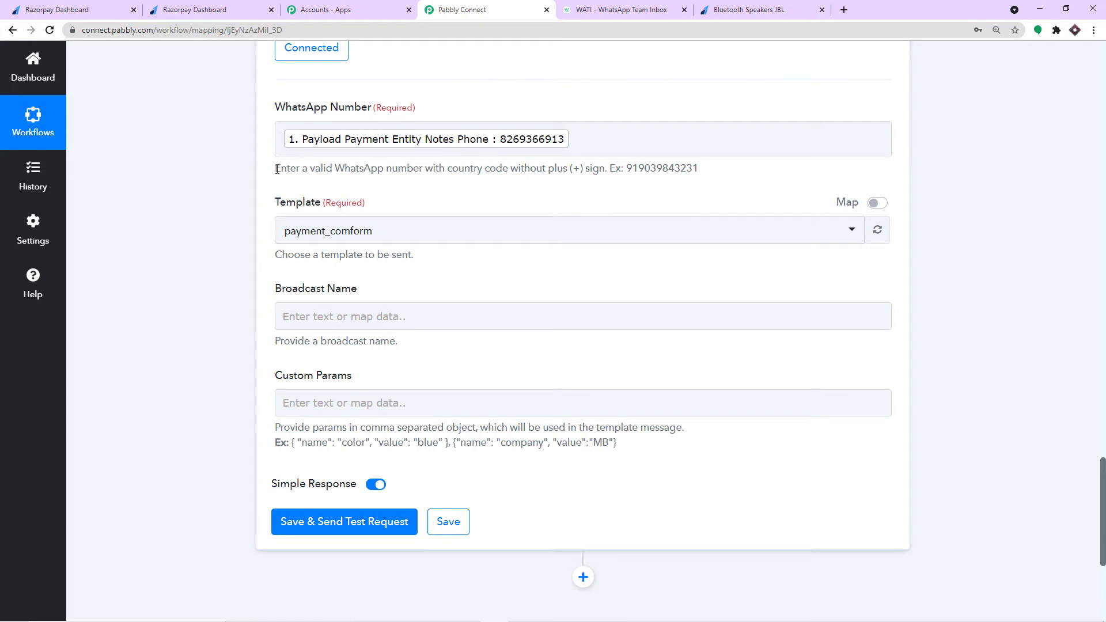
left_click_drag(275, 169, 606, 172)
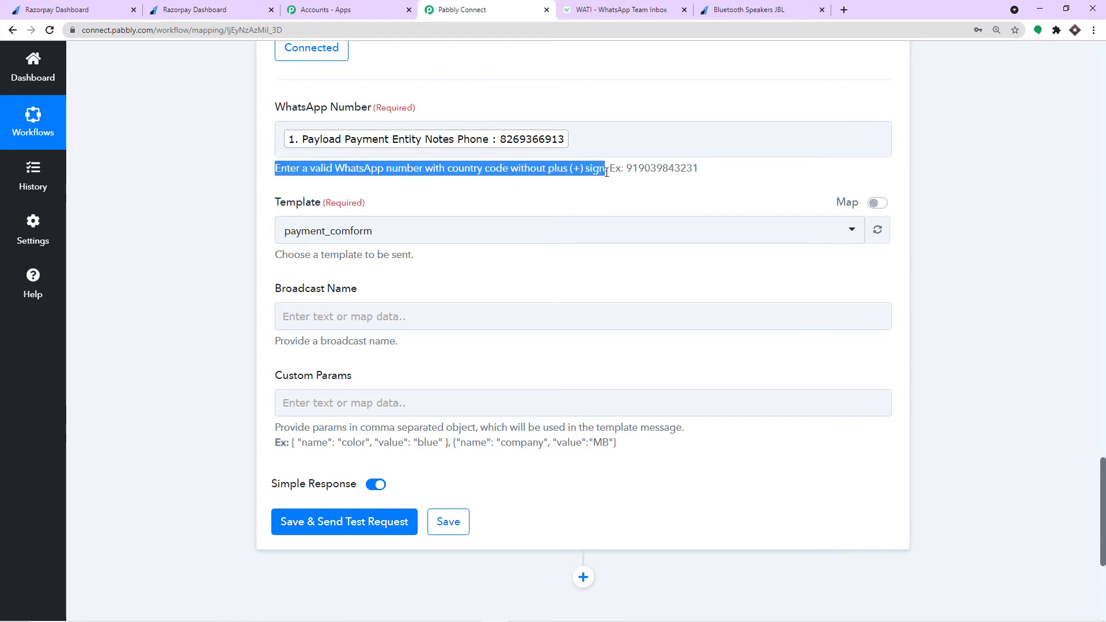
left_click(283, 141)
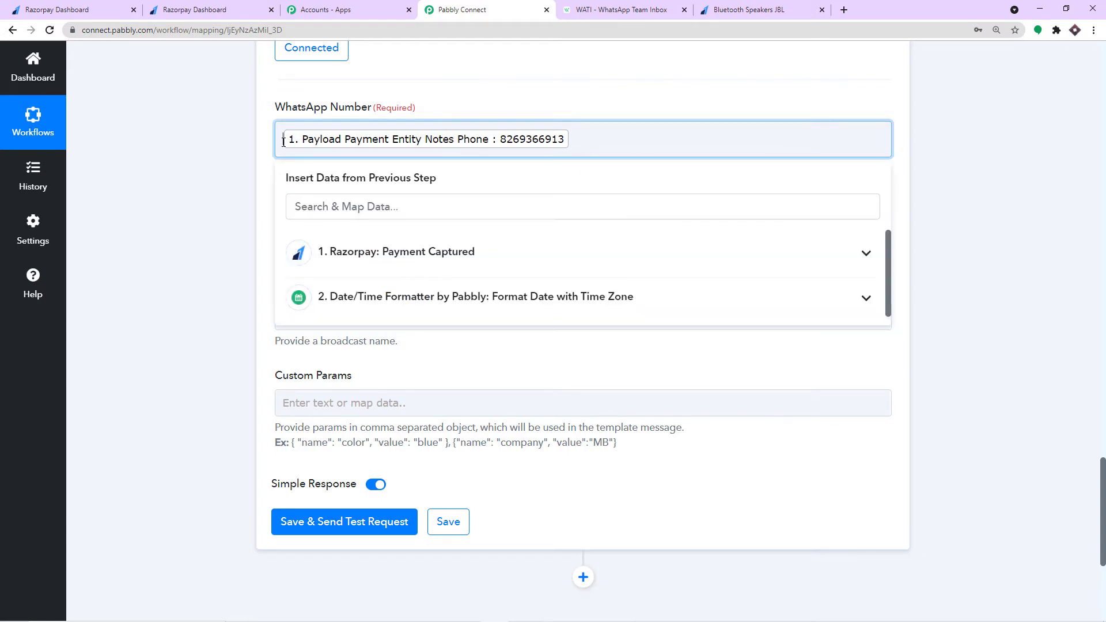
type("91")
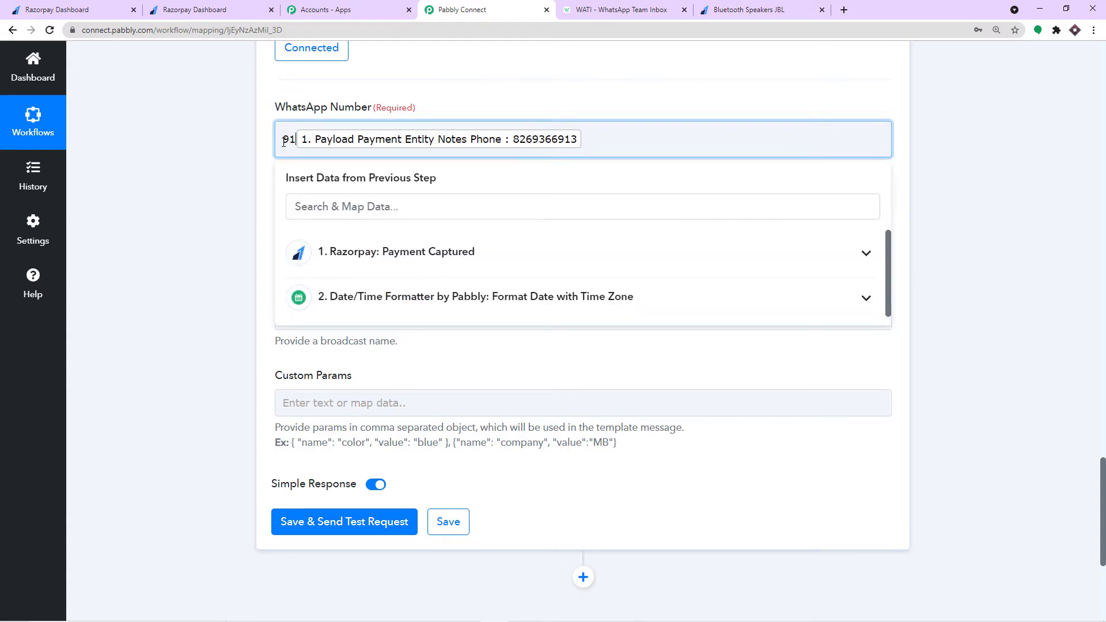
left_click(381, 80)
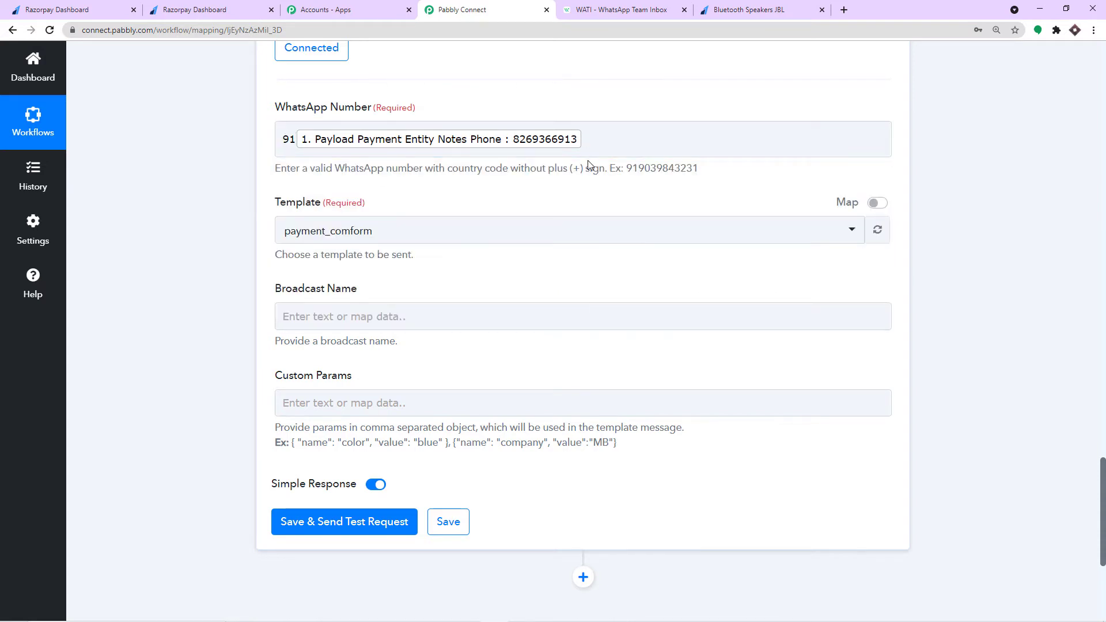
left_click_drag(584, 167, 513, 171)
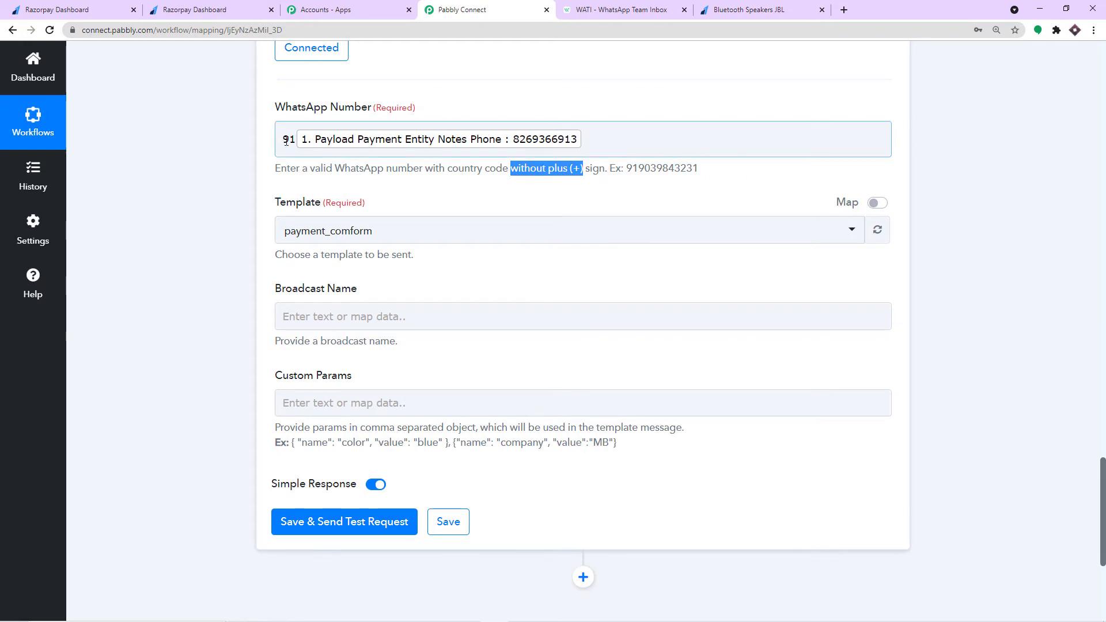
left_click(280, 173)
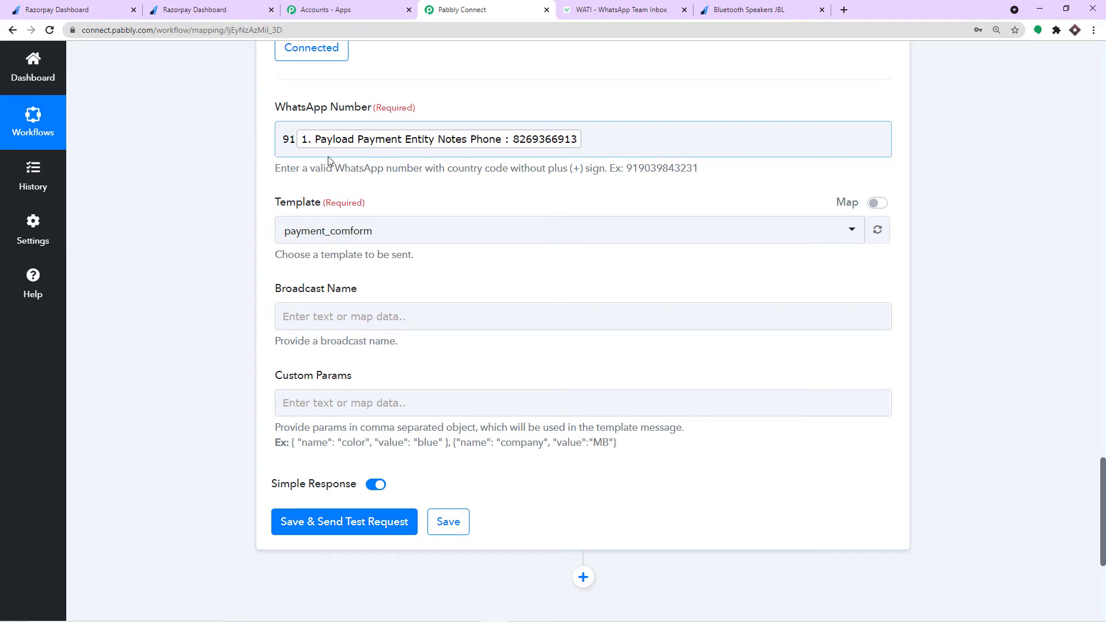
scroll(338, 191, "down", 1)
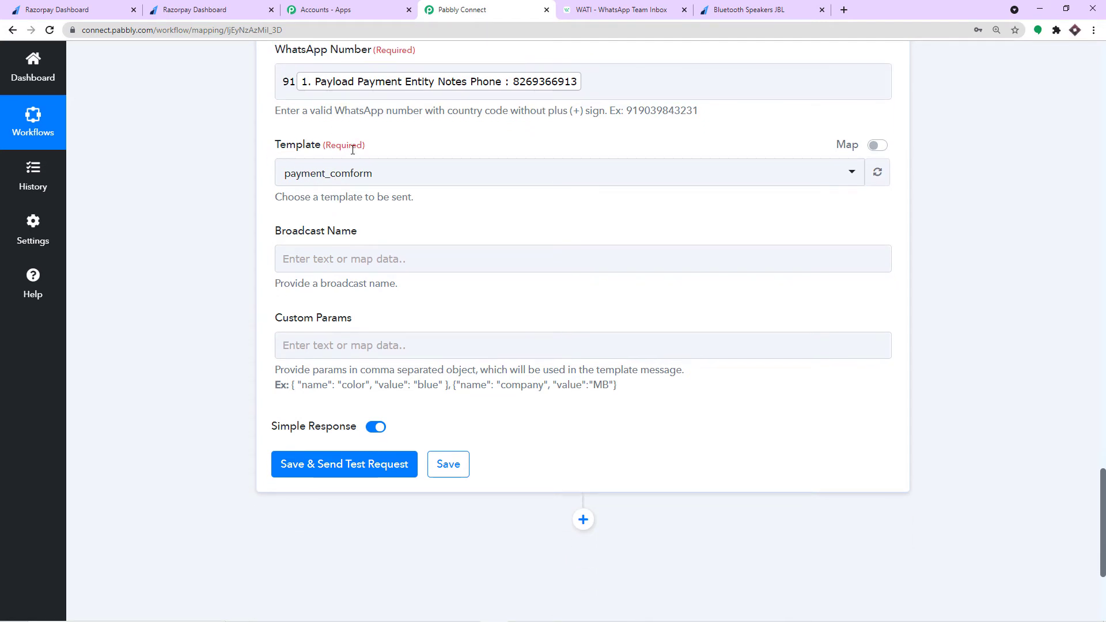
scroll(482, 152, "up", 1)
scroll(483, 151, "up", 1)
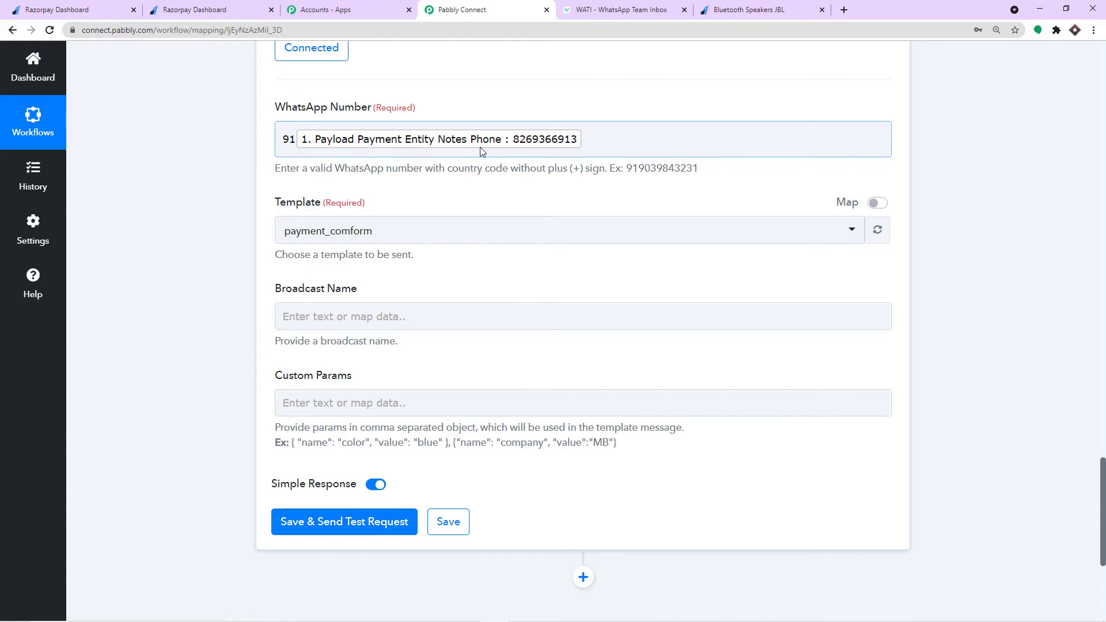
scroll(481, 151, "up", 1)
- Switch to the WATI dashboard and open the payment_confirmation template from the broadcast template messages for viewing
left_click(581, 10)
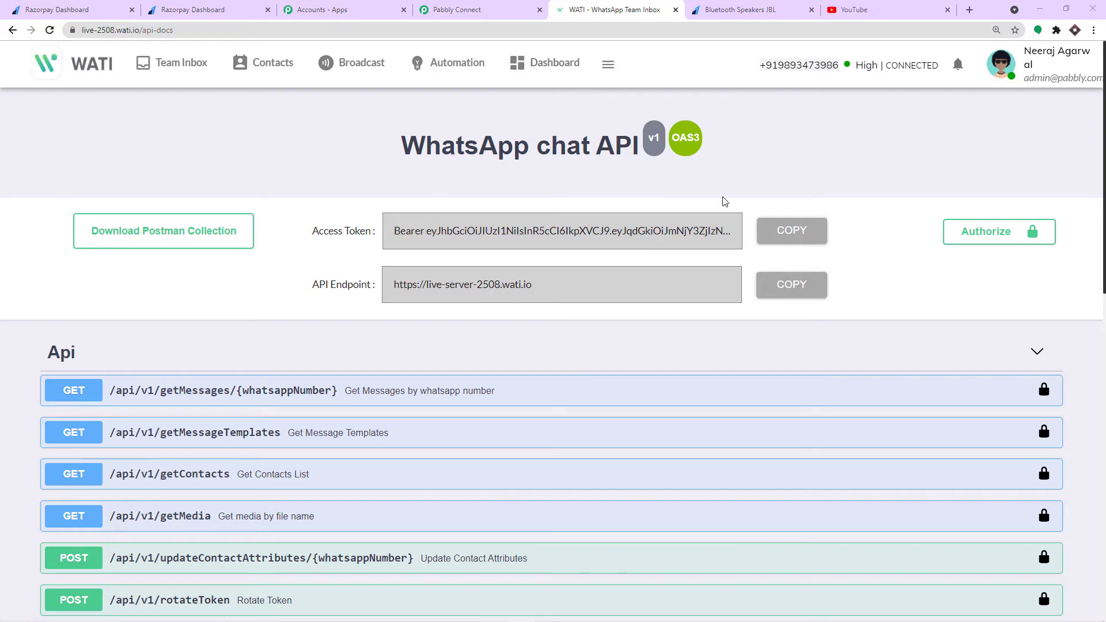
left_click(365, 74)
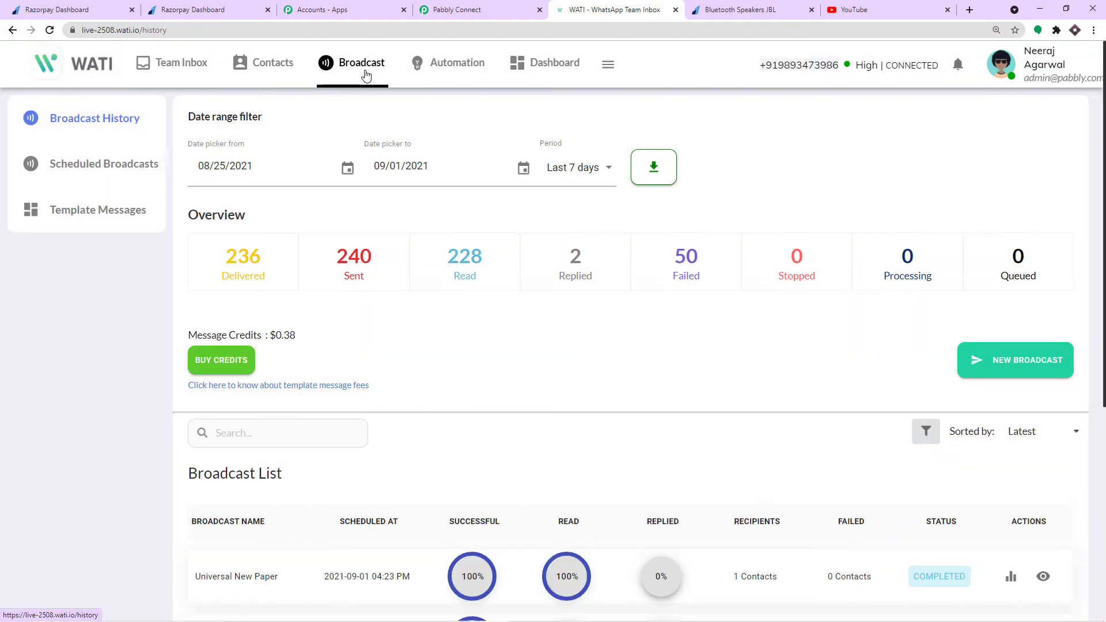
left_click(127, 209)
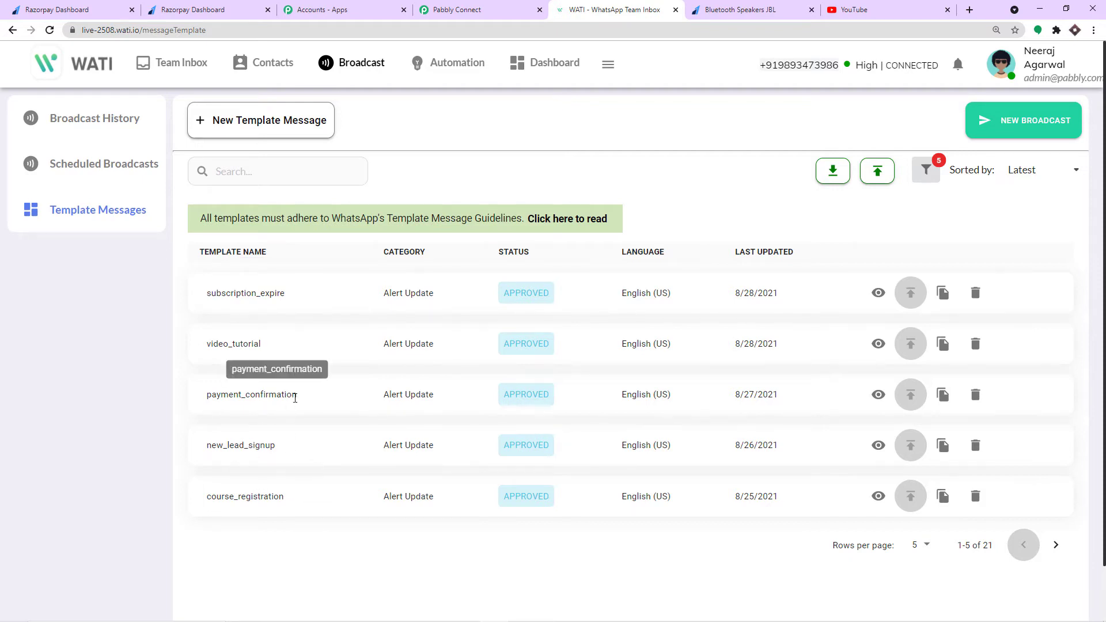
left_click_drag(298, 396, 206, 395)
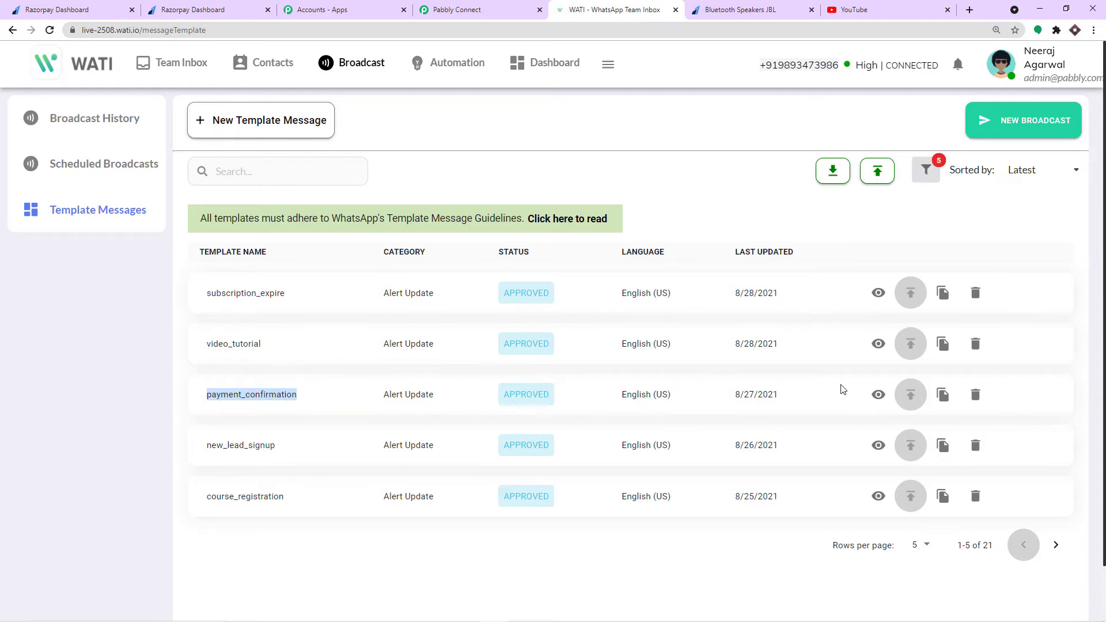
left_click(876, 395)
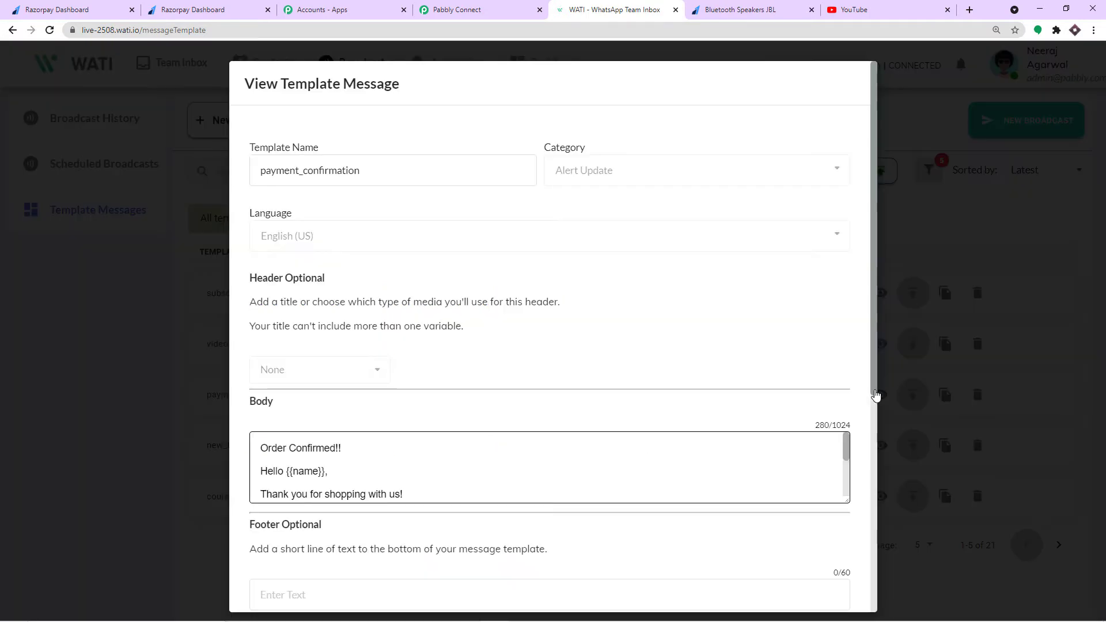
- Read through the body of the payment_confirmation template to identify the variables used in the message
scroll(401, 421, "down", 1)
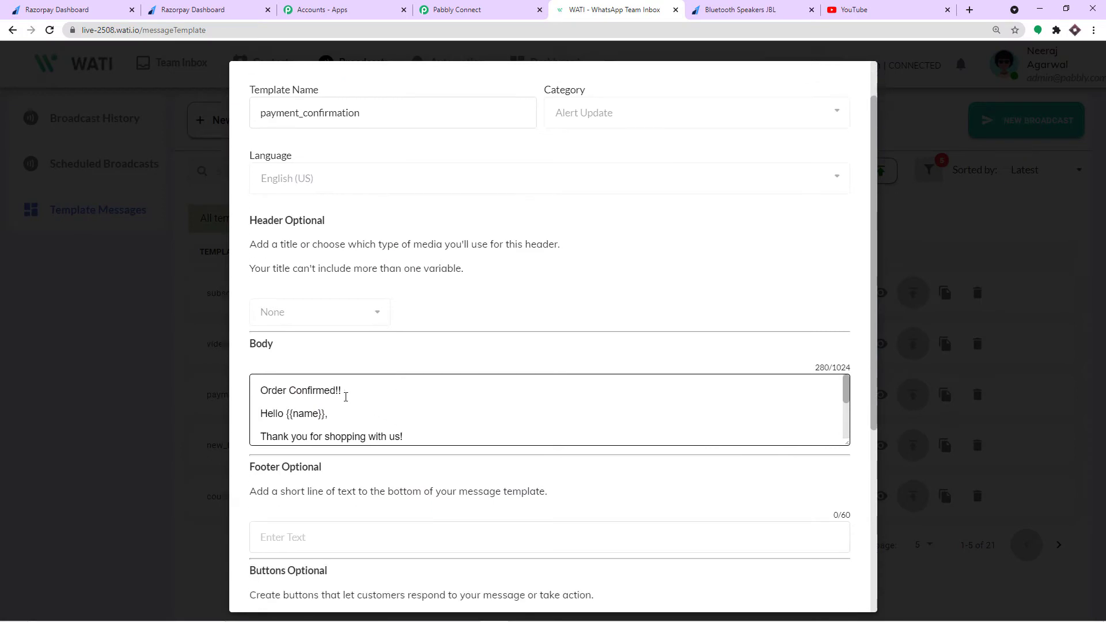
scroll(281, 390, "down", 2)
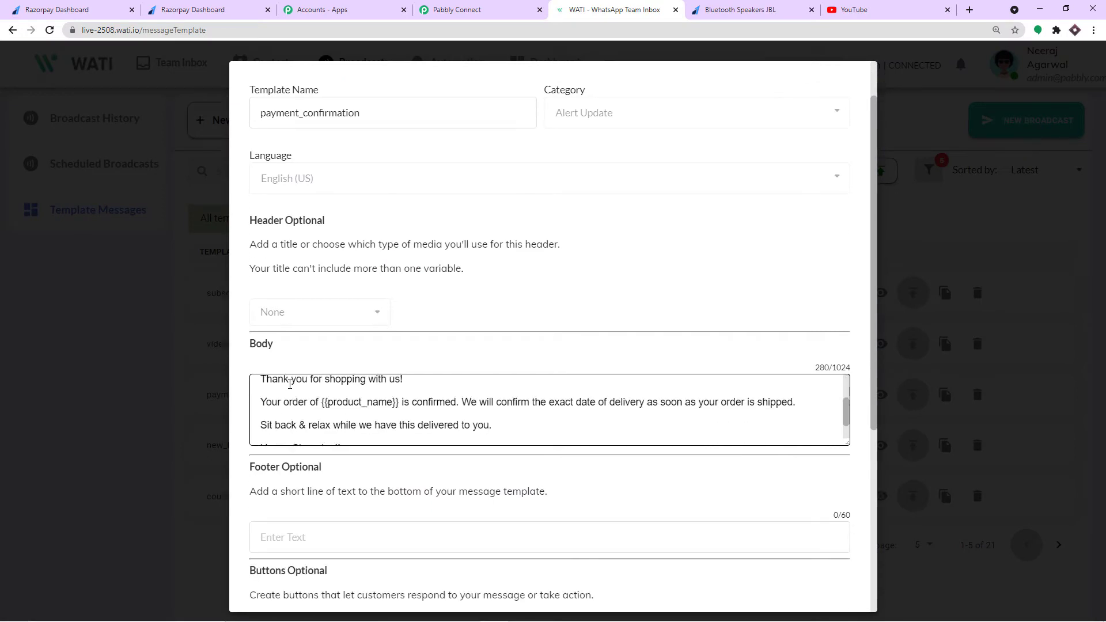
scroll(269, 412, "up", 2)
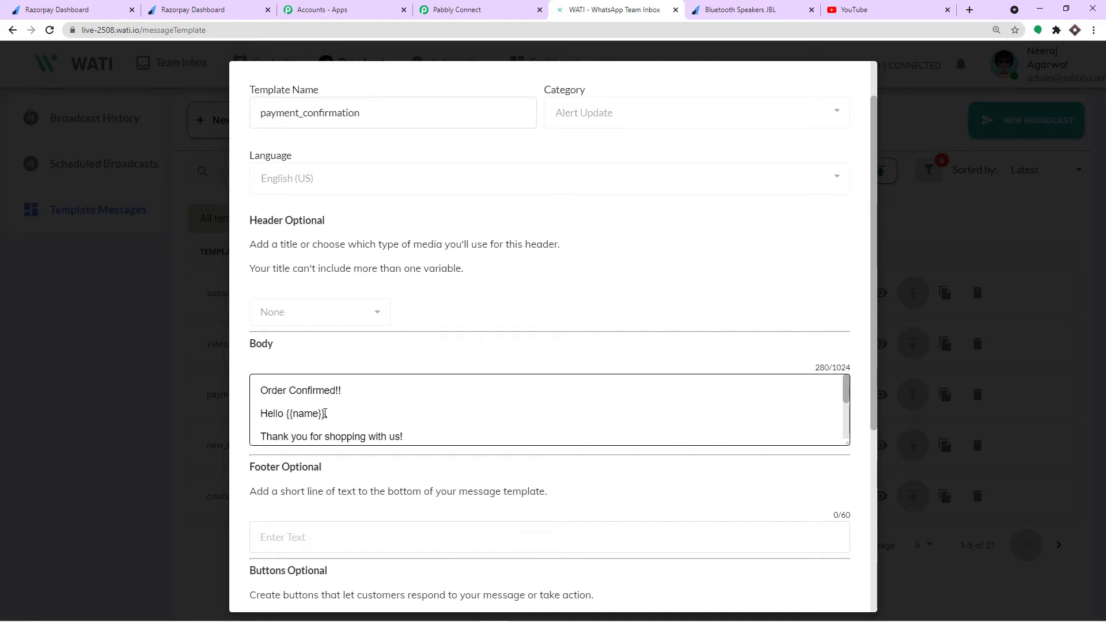
scroll(336, 413, "down", 2)
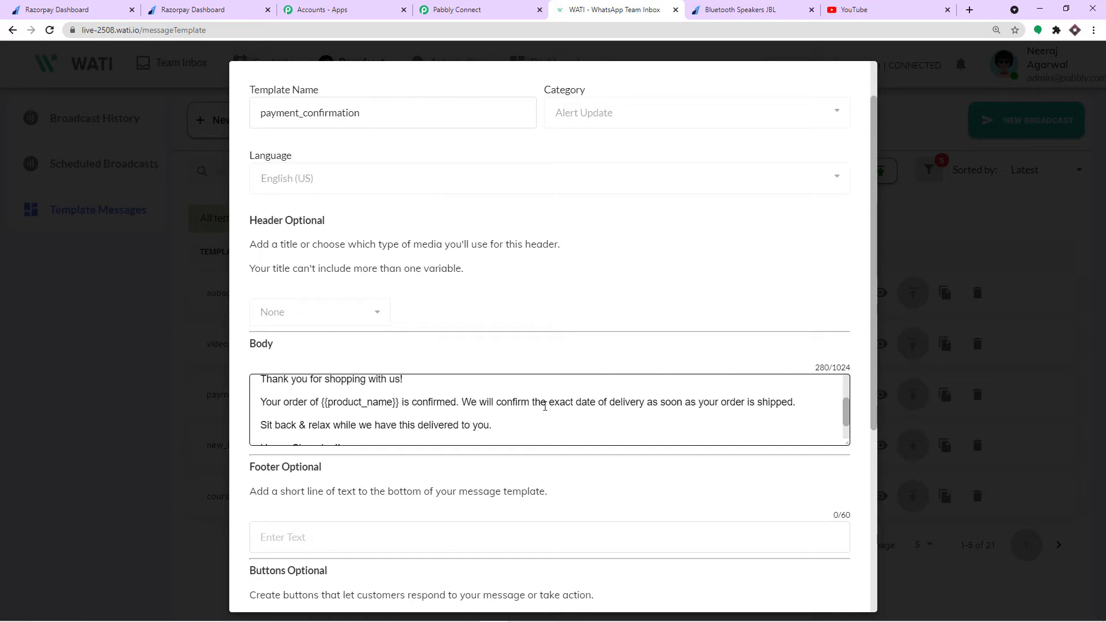
scroll(728, 407, "down", 2)
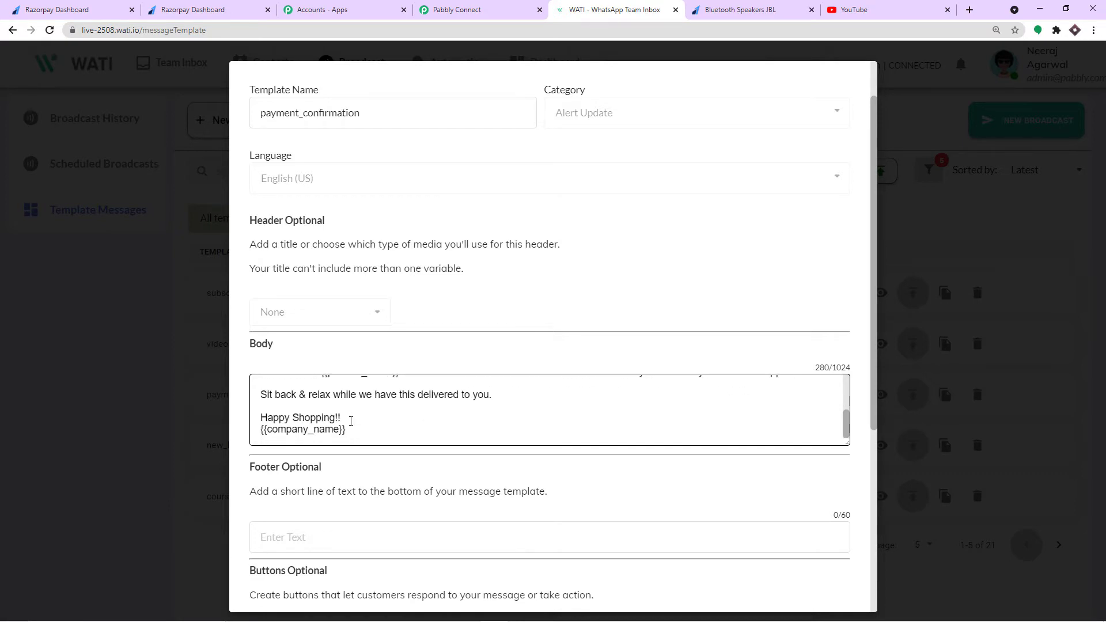
left_click_drag(340, 431, 261, 432)
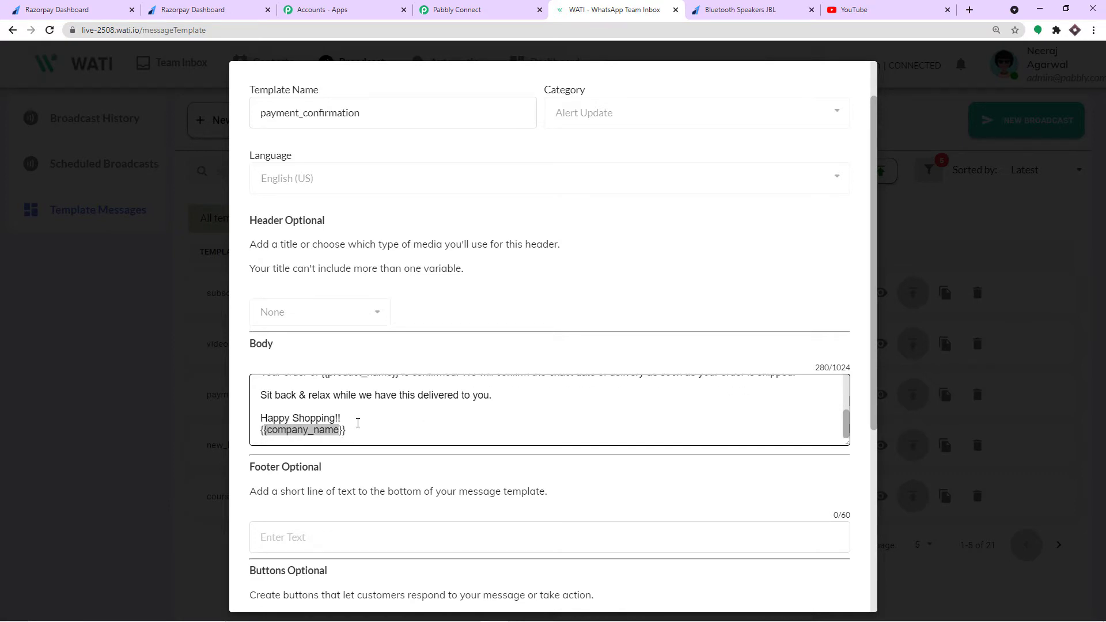
scroll(353, 424, "up", 2)
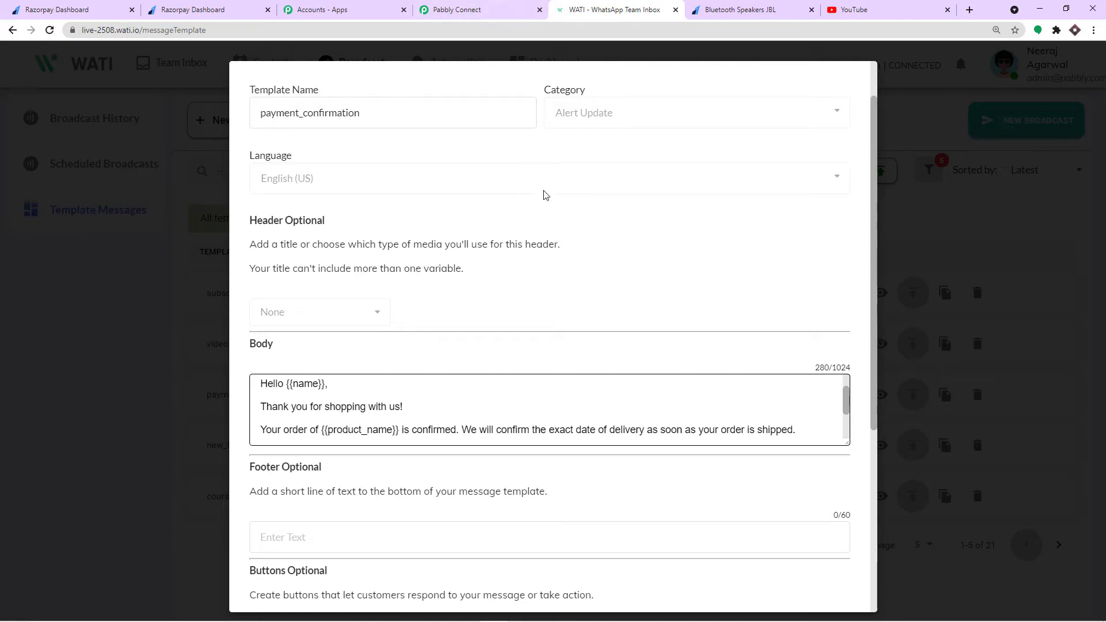
scroll(469, 196, "up", 1)
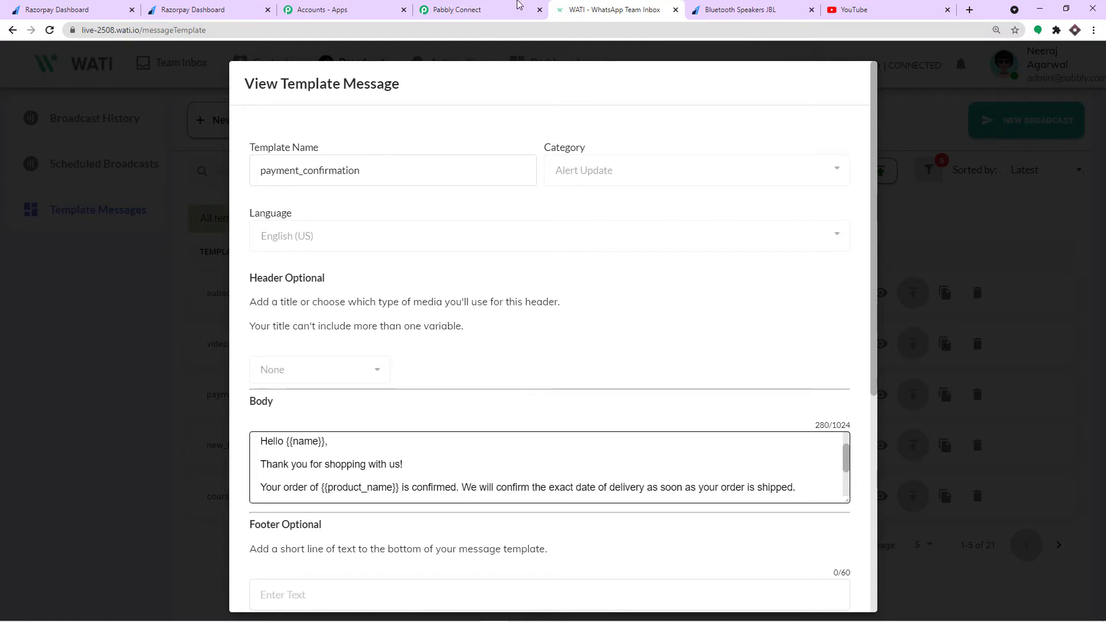
- Switch to the Pabbly Connect workflow and set the WATI action's Template to payment_confirmation
left_click(519, 9)
left_click(392, 235)
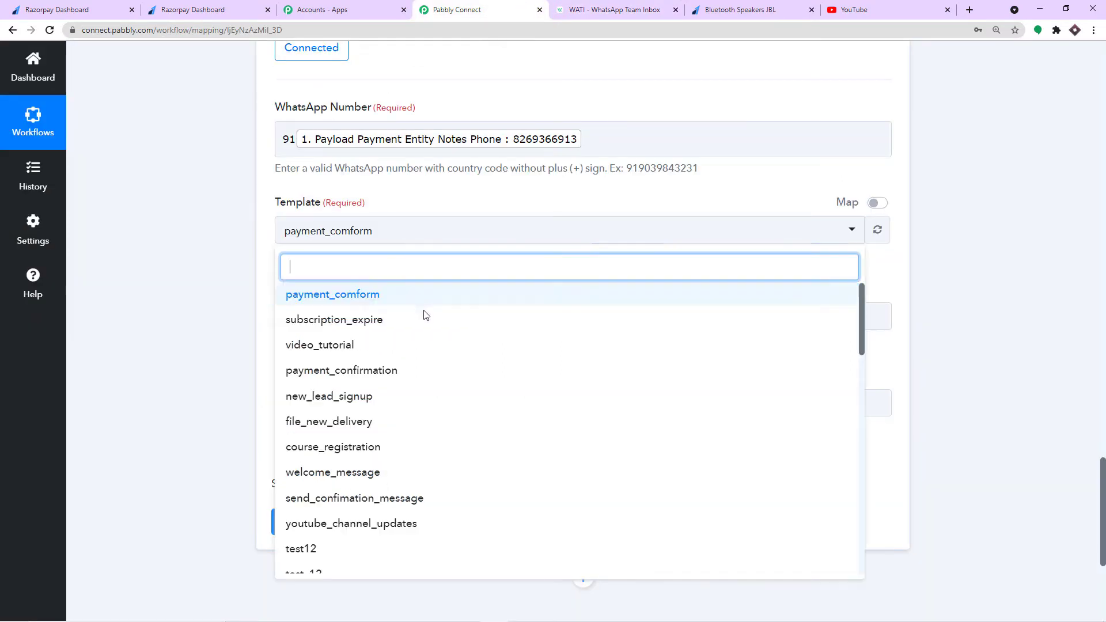
scroll(429, 323, "down", 9)
scroll(430, 328, "down", 5)
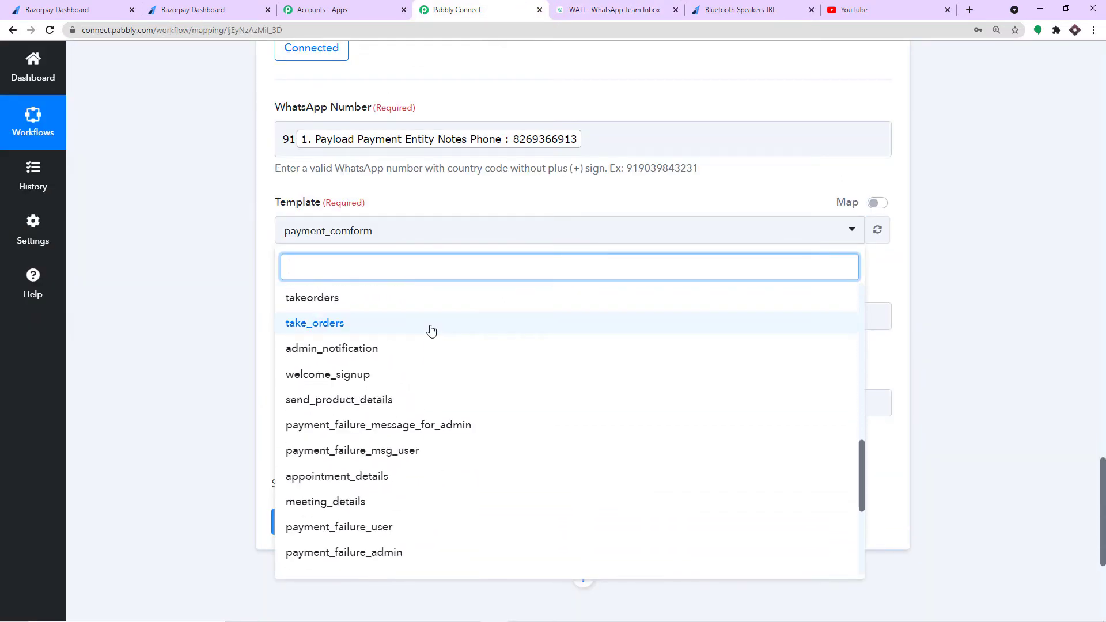
scroll(423, 340, "up", 7)
scroll(423, 341, "up", 5)
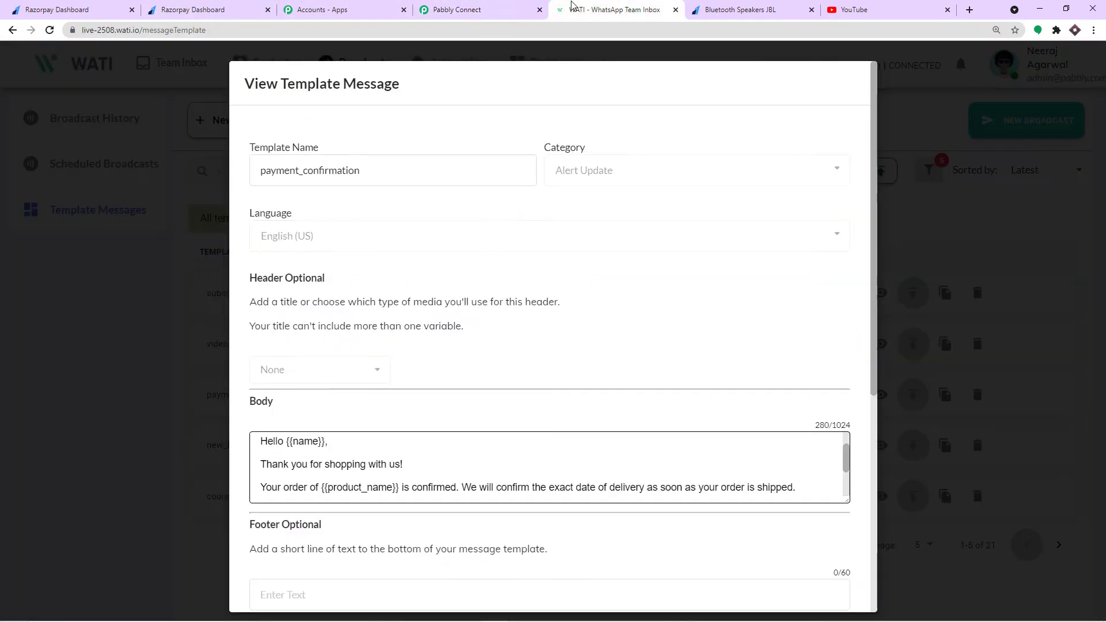
left_click(574, 9)
left_click(880, 170)
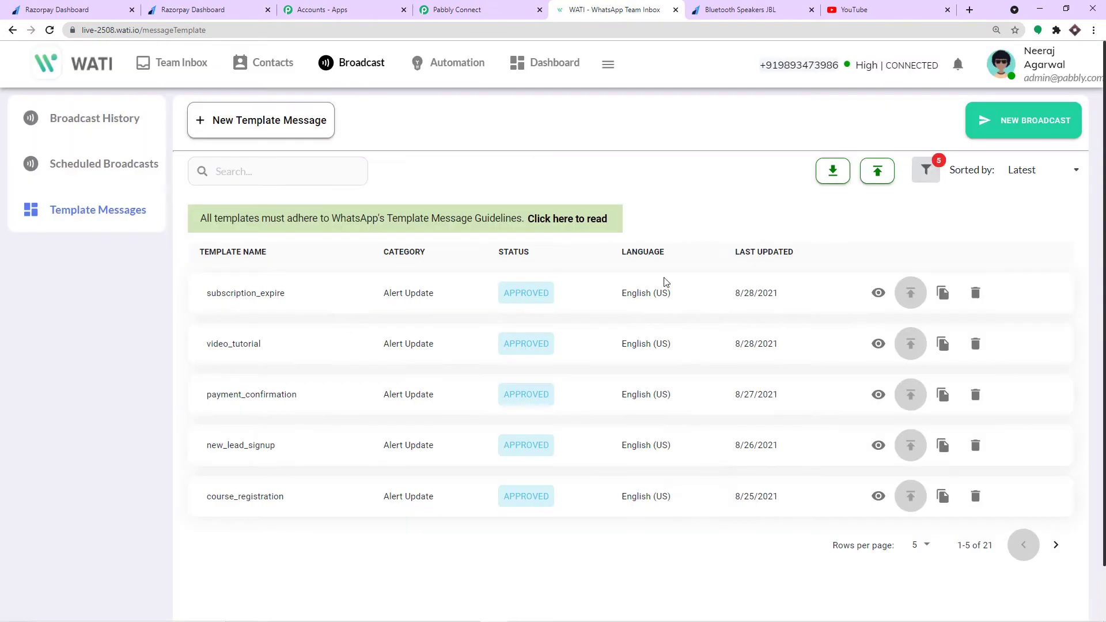
left_click(484, 7)
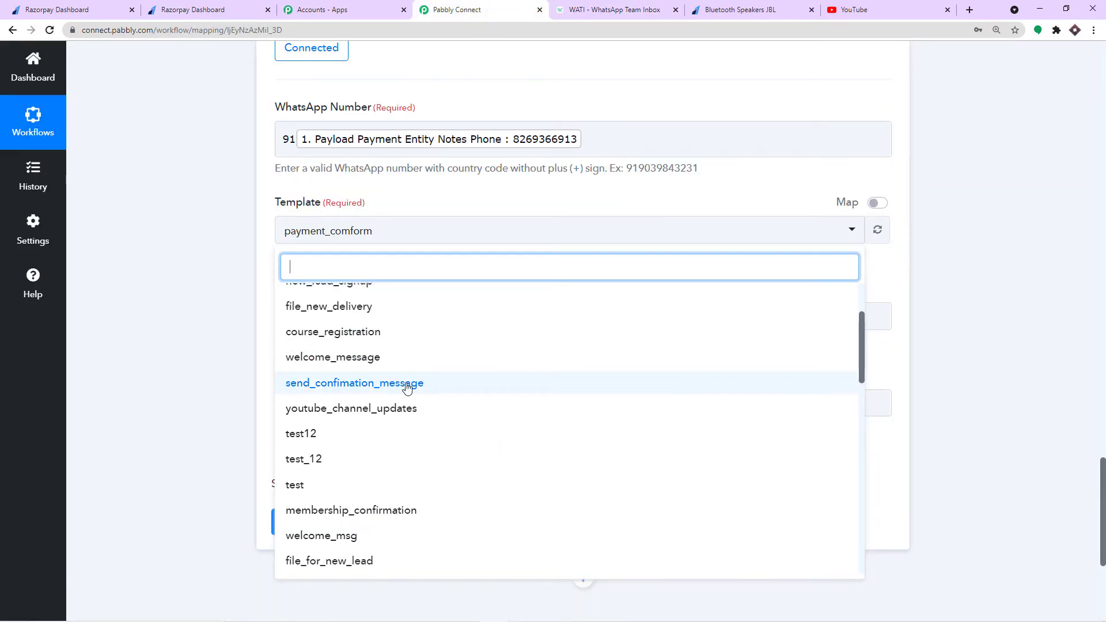
type("paym")
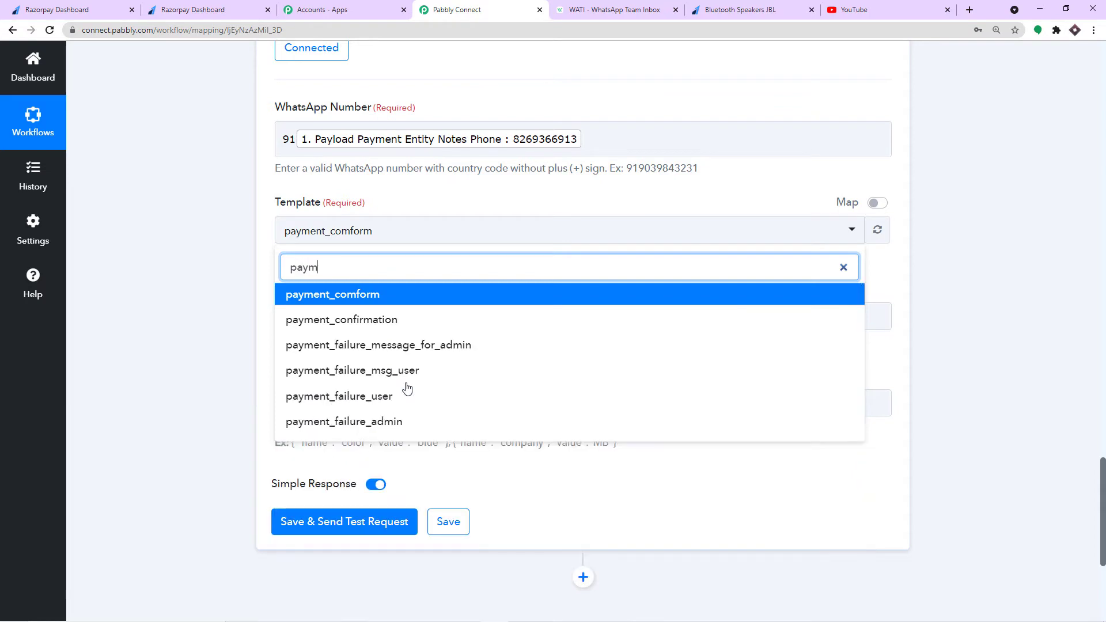
left_click(396, 320)
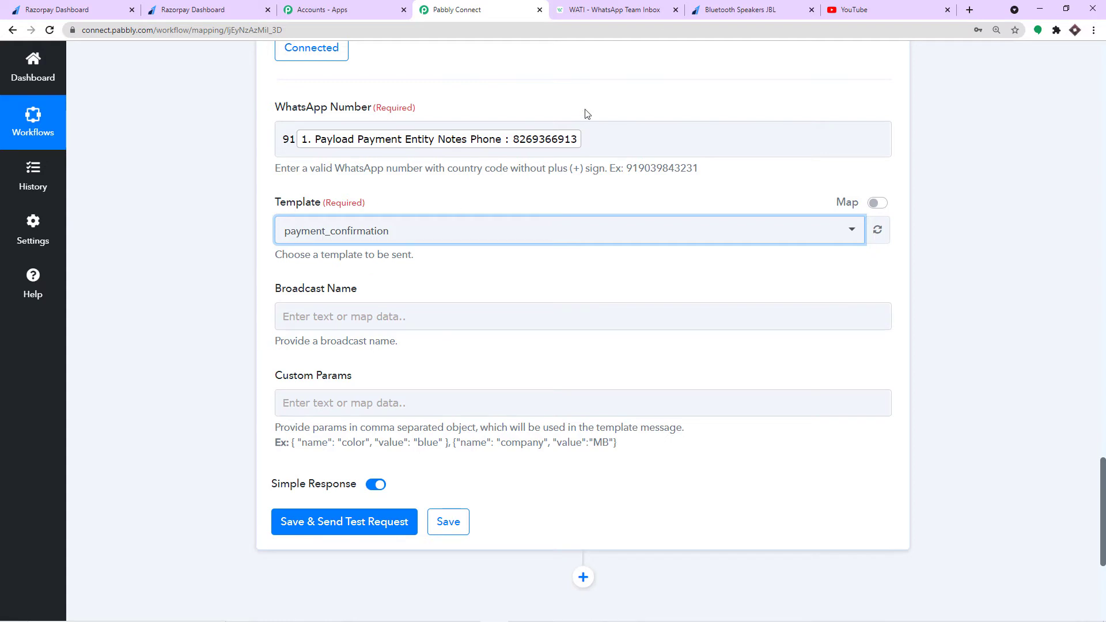
- Switch to the WATI dashboard, start a new template message and look through its available categories
left_click(616, 13)
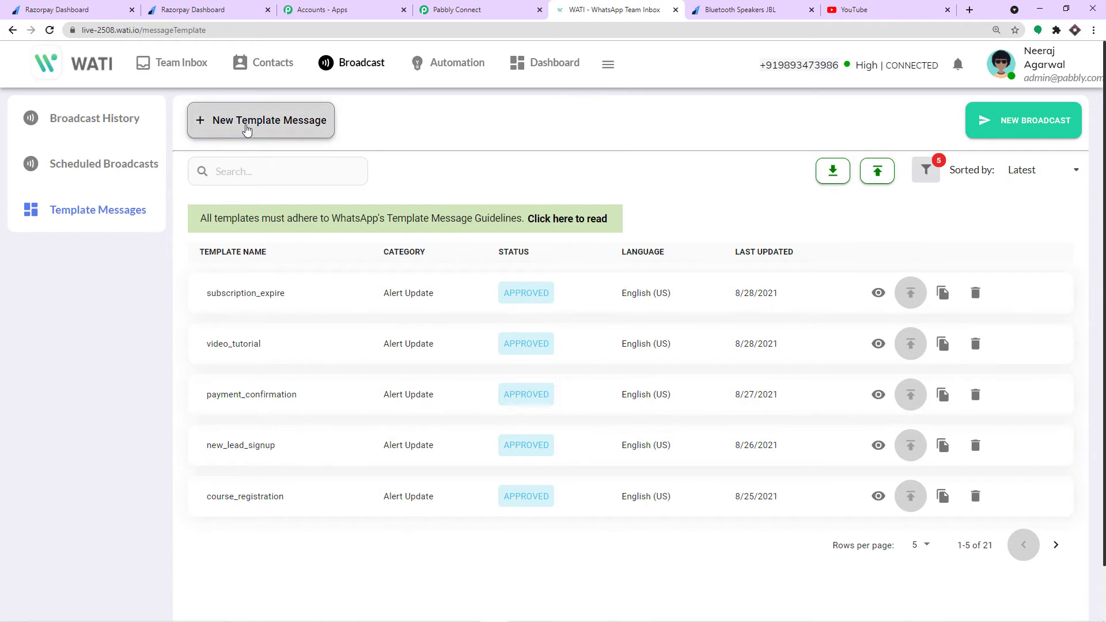
left_click(247, 131)
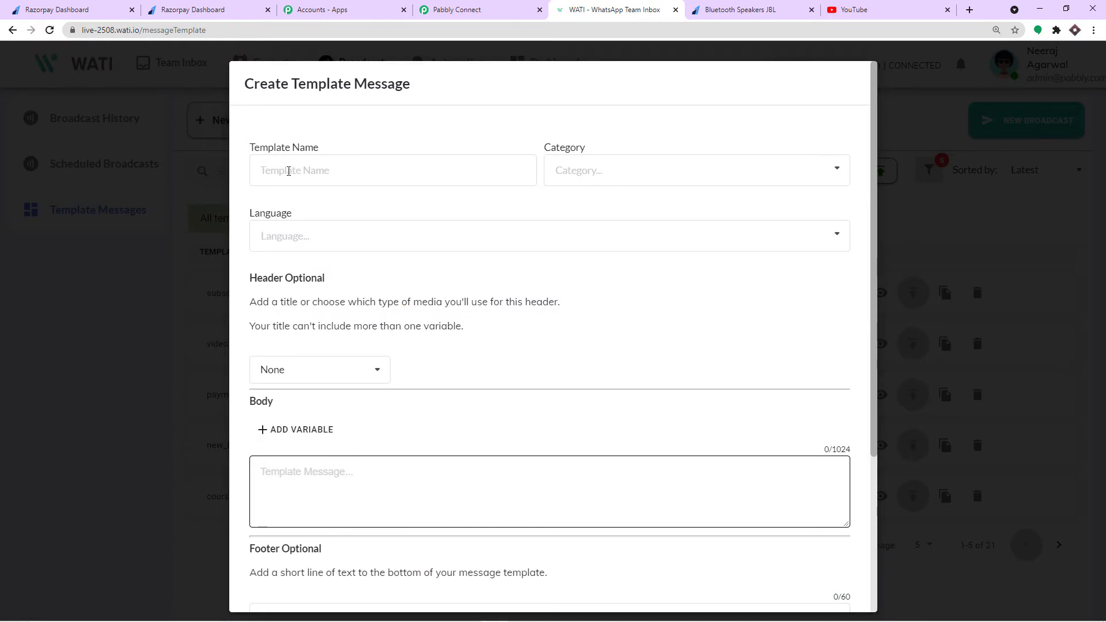
left_click(273, 171)
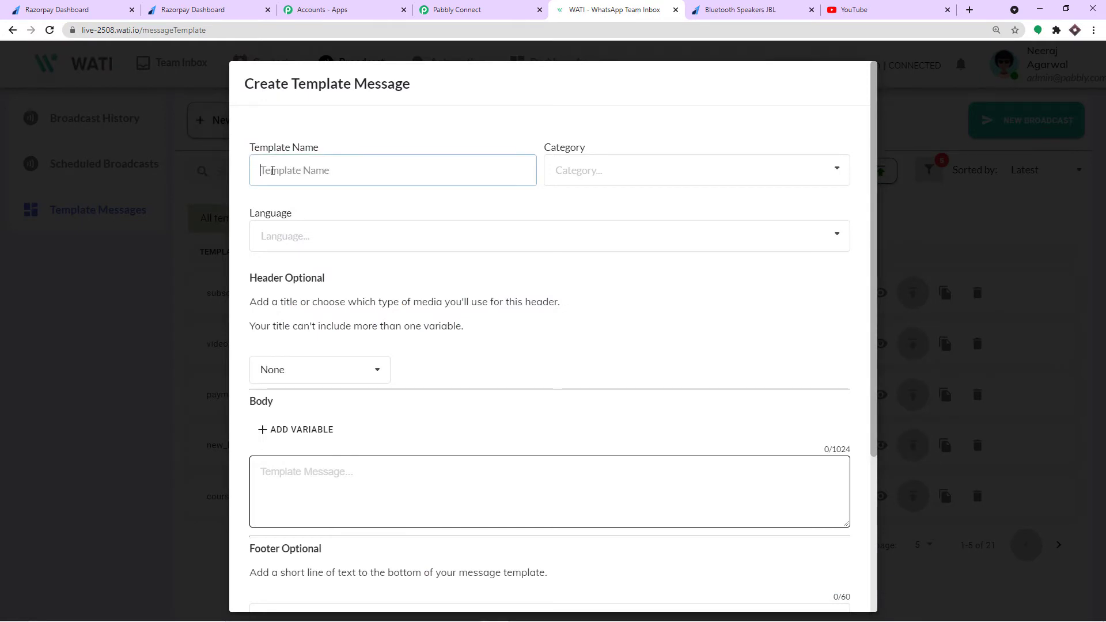
left_click(595, 175)
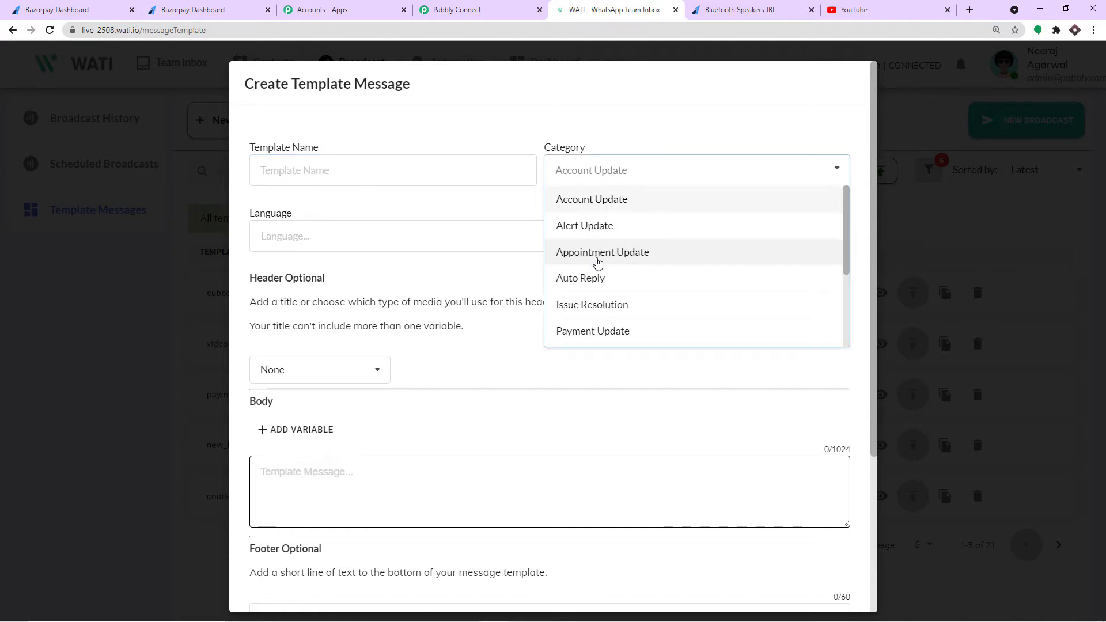
scroll(599, 265, "down", 1)
scroll(651, 311, "down", 1)
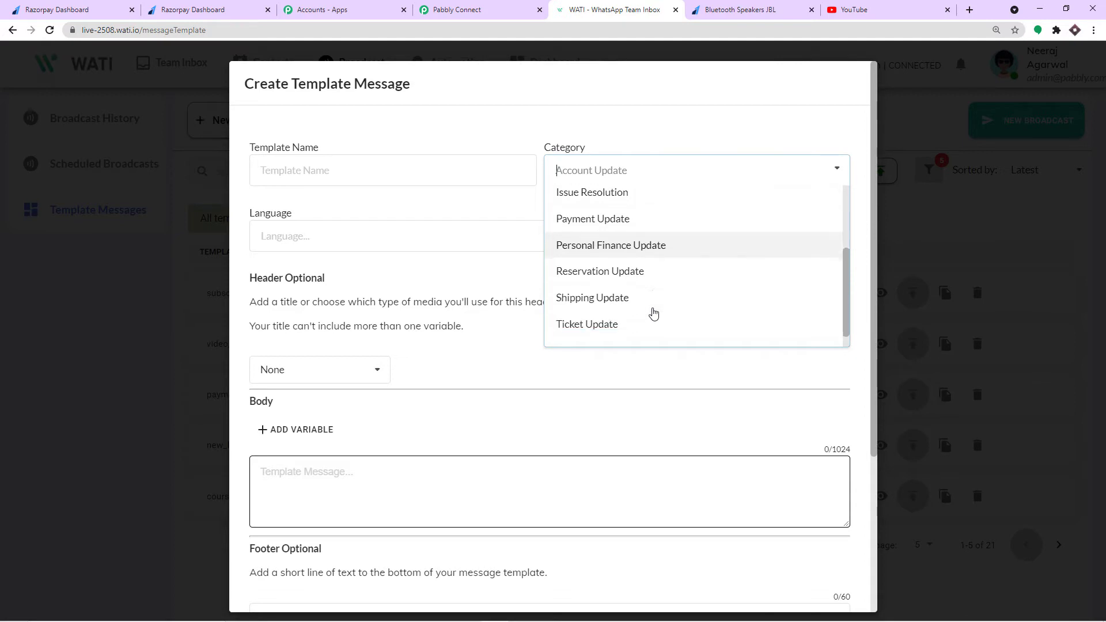
scroll(629, 200, "up", 1)
left_click(674, 114)
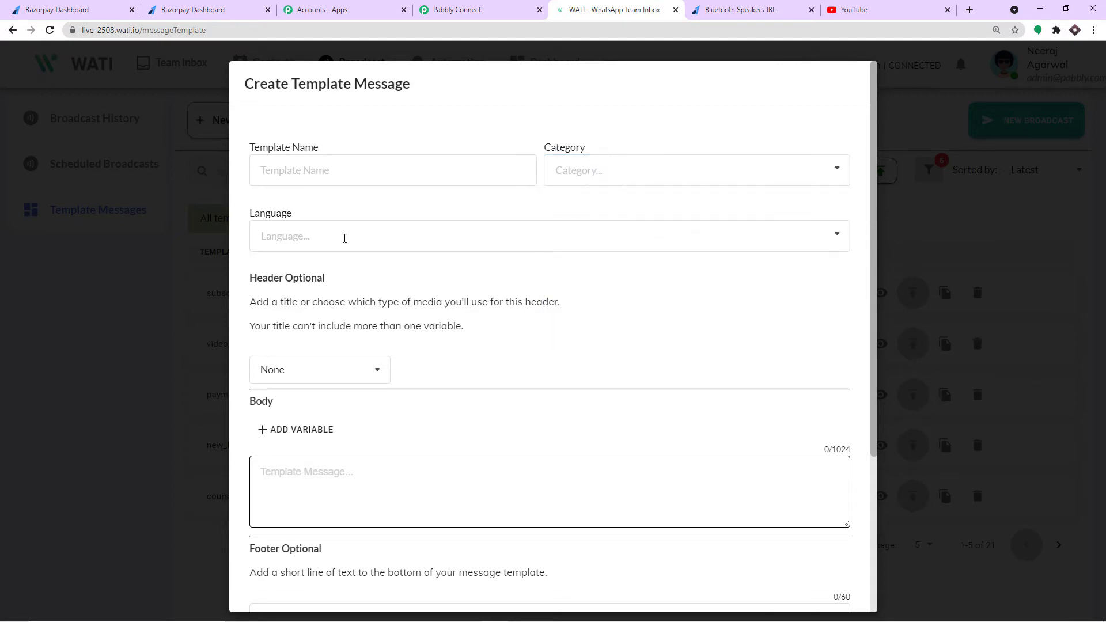
- Look through the languages offered for the new template message without choosing one
left_click(343, 237)
scroll(332, 300, "down", 2)
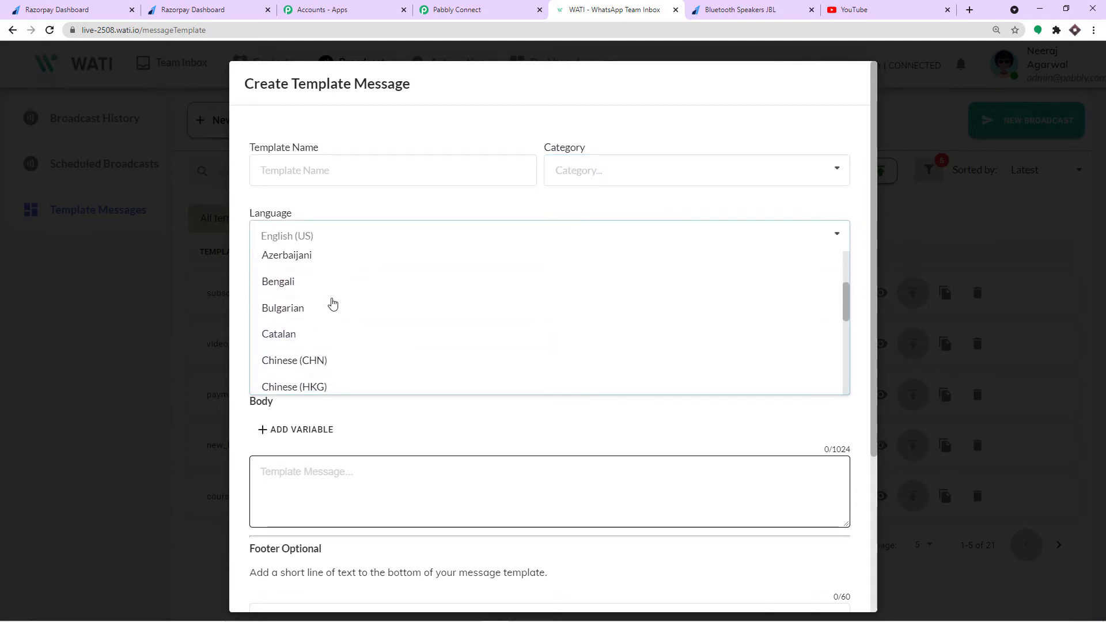
scroll(314, 282, "up", 2)
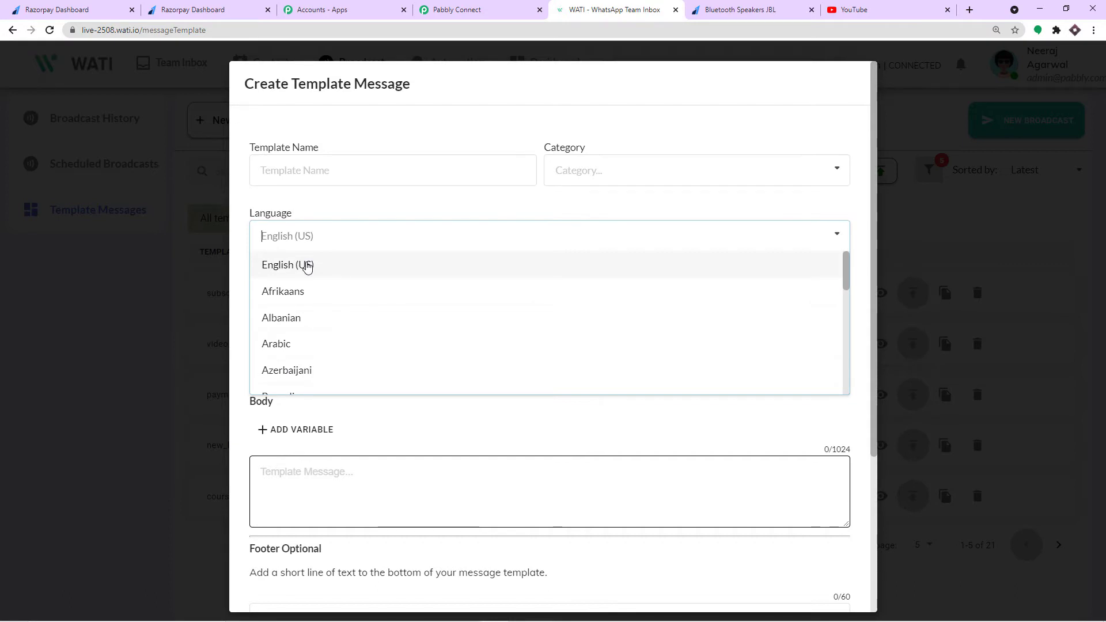
left_click(332, 206)
- Set the new template's header to Media, trying the Video type and then the Document type
scroll(323, 259, "down", 1)
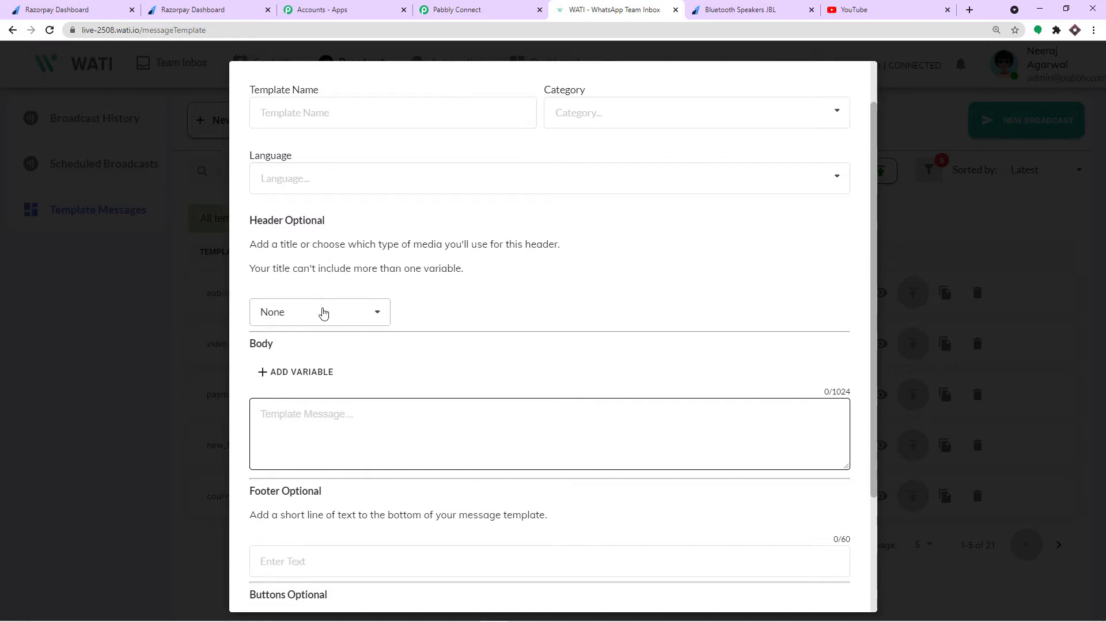
left_click(323, 312)
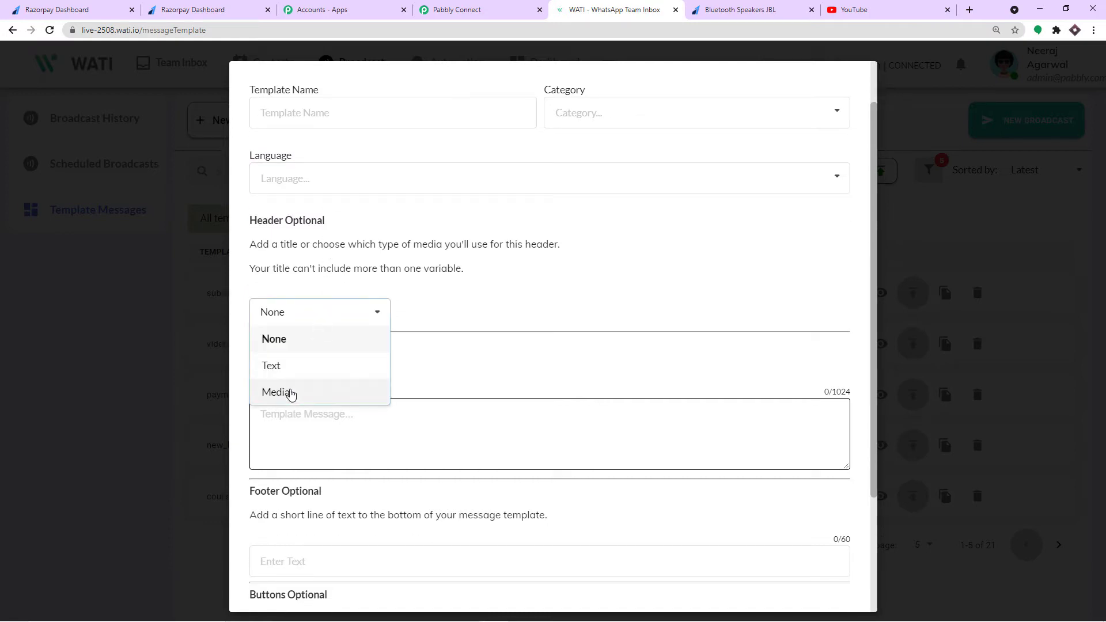
left_click(290, 391)
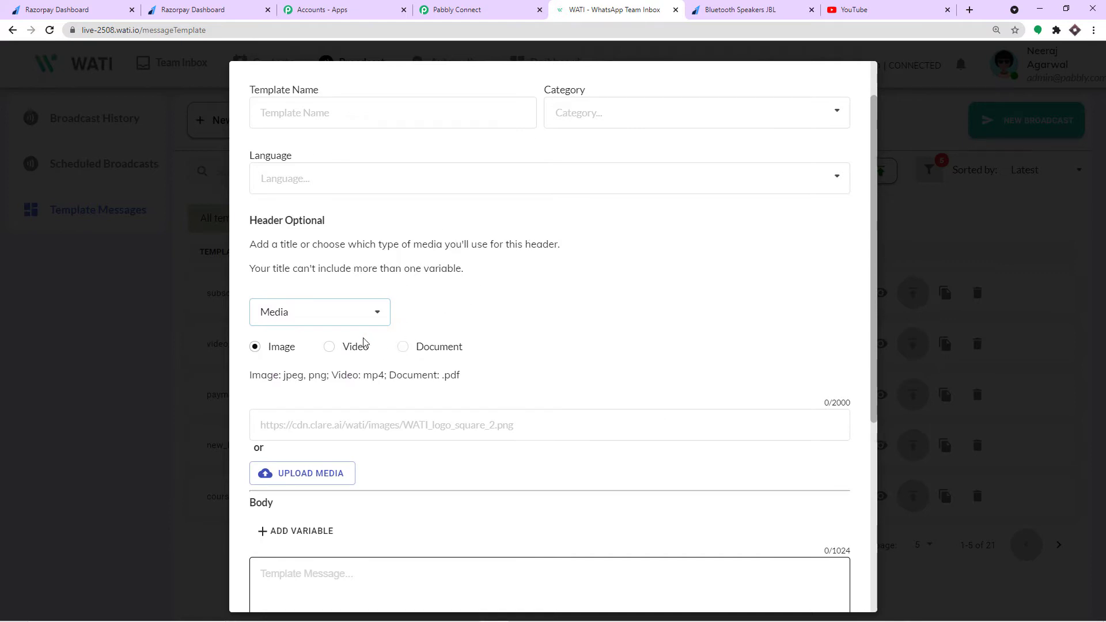
left_click(334, 351)
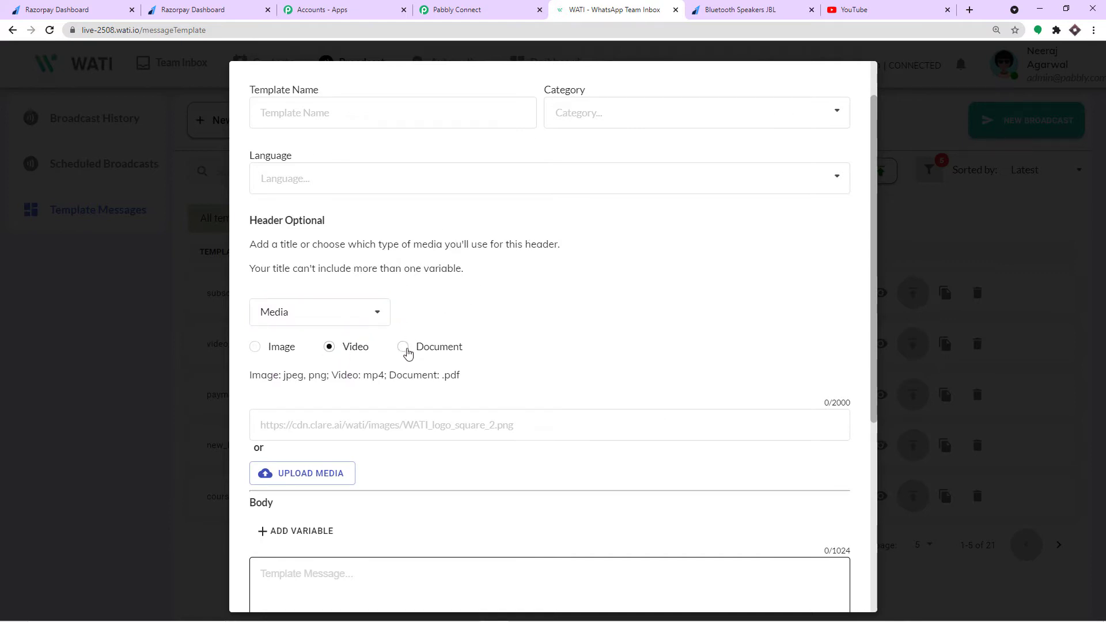
left_click(403, 348)
- Write the new template's body as "Hello {{name}} and this is your residence {{address}}"
scroll(374, 425, "down", 3)
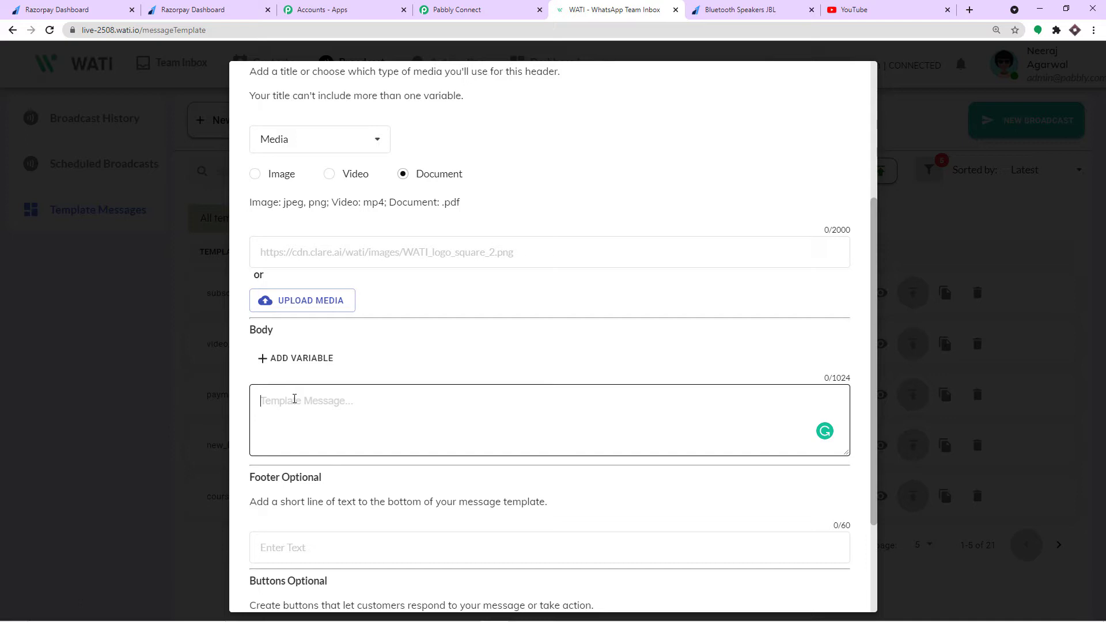
type("Hello ")
type("{{}}")
type("name")
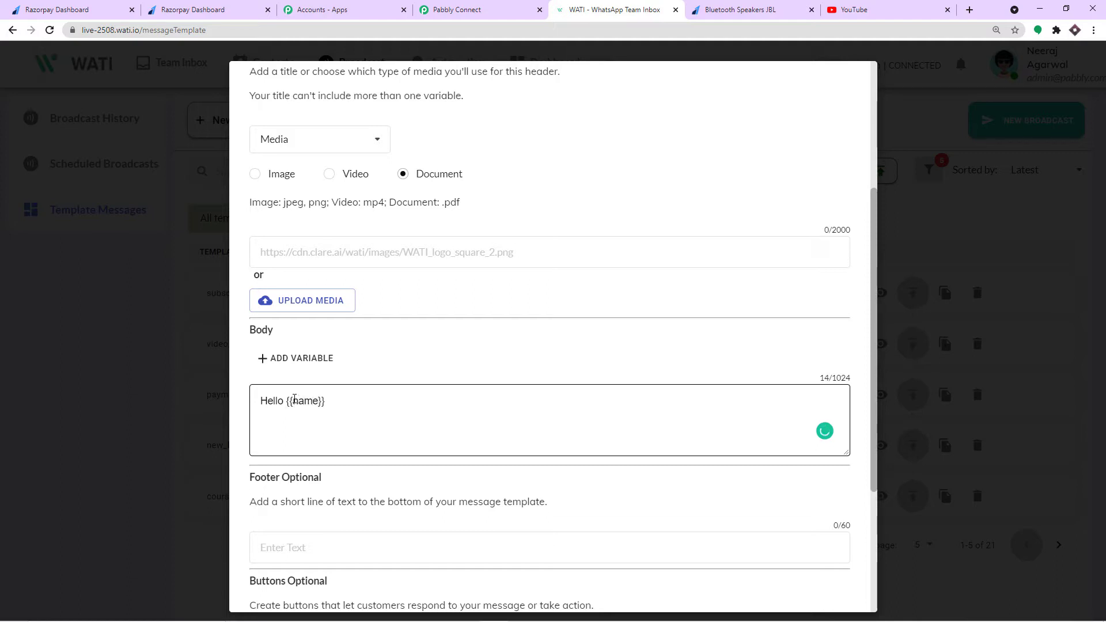
left_click(335, 399)
type("and this is your re")
type("sidence ")
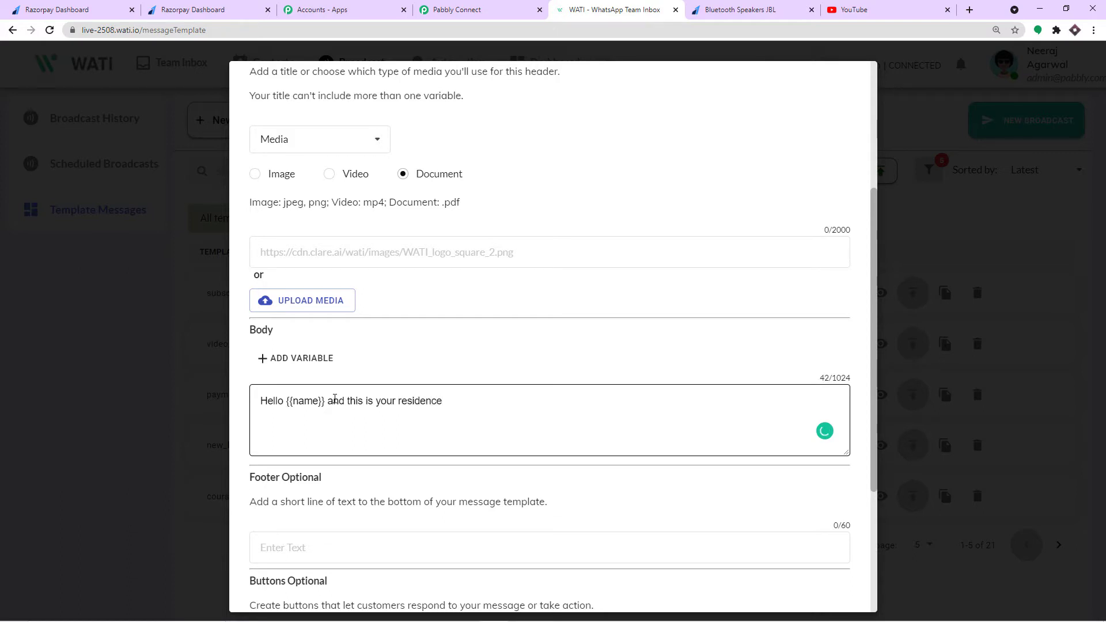
type("{{}}")
left_click(453, 403)
type("address")
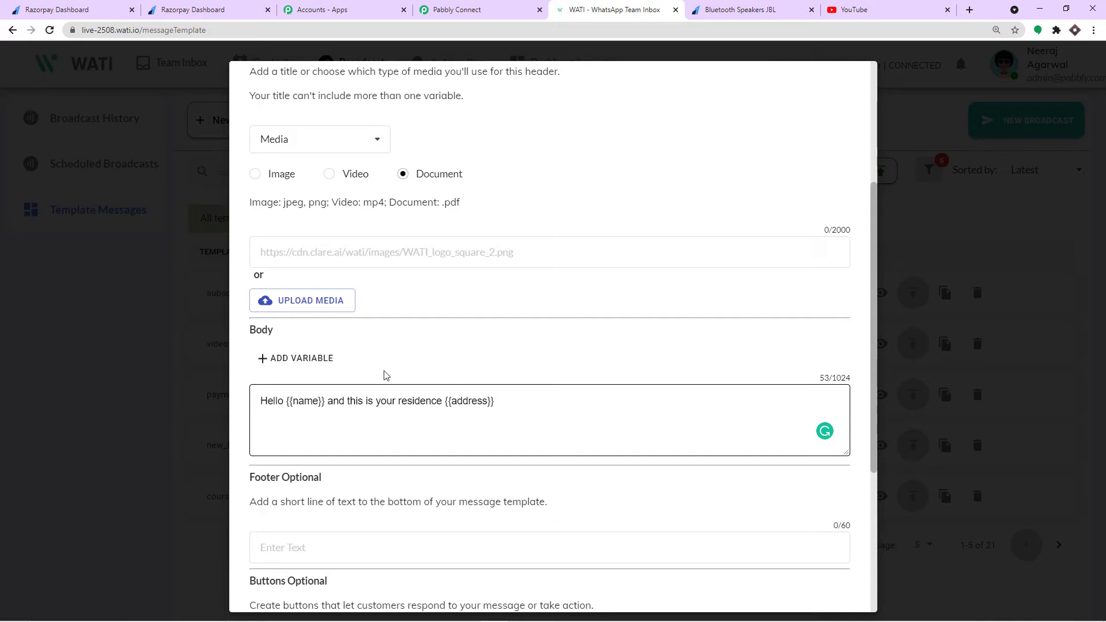
- Review the footer, buttons and sample content fields, then discard the new template and highlight payment_confirmation in the template list
scroll(470, 406, "down", 2)
scroll(470, 407, "down", 2)
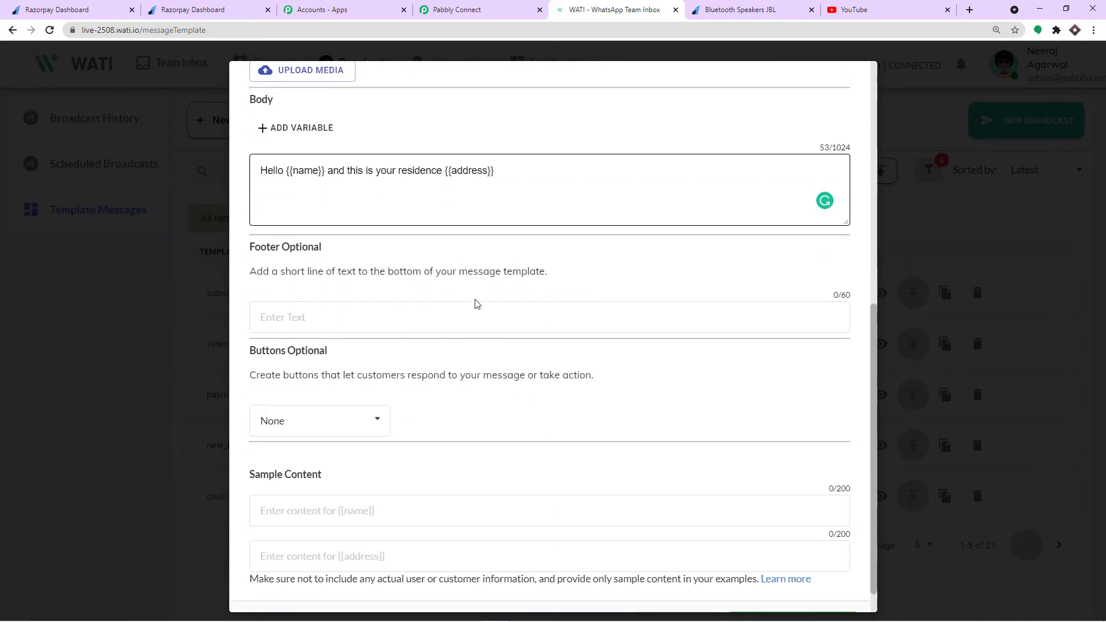
scroll(478, 322, "down", 1)
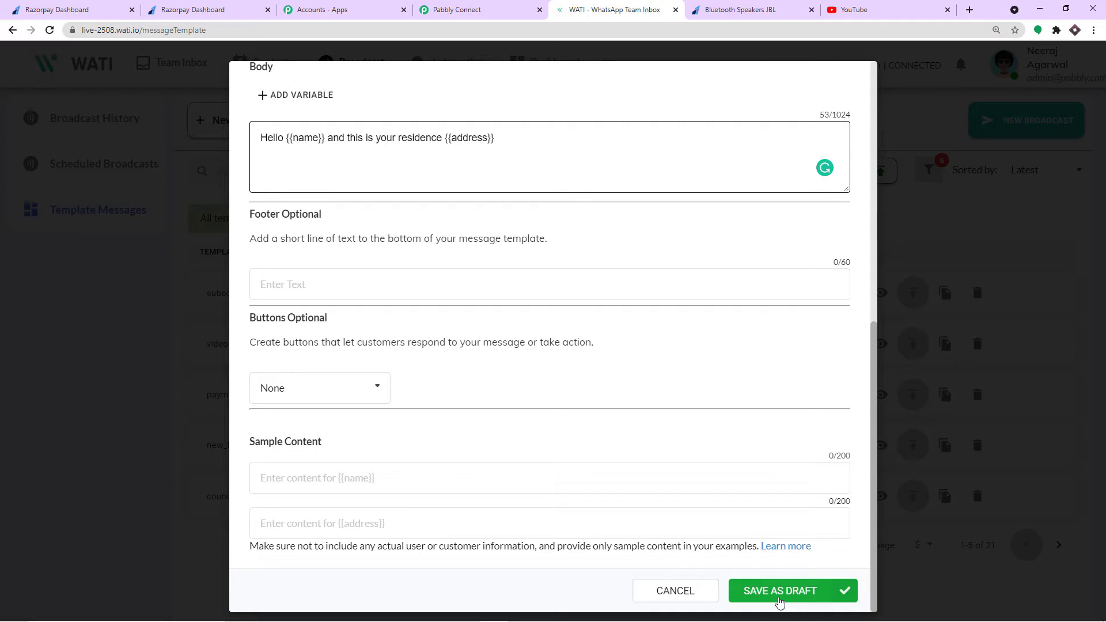
left_click(990, 298)
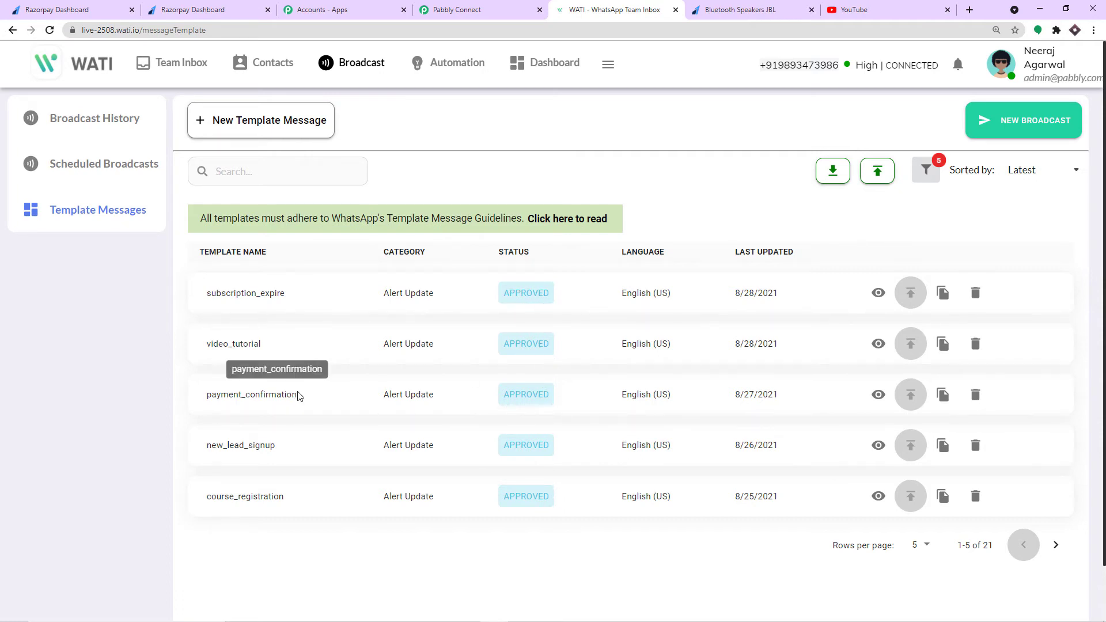
left_click_drag(297, 395, 209, 395)
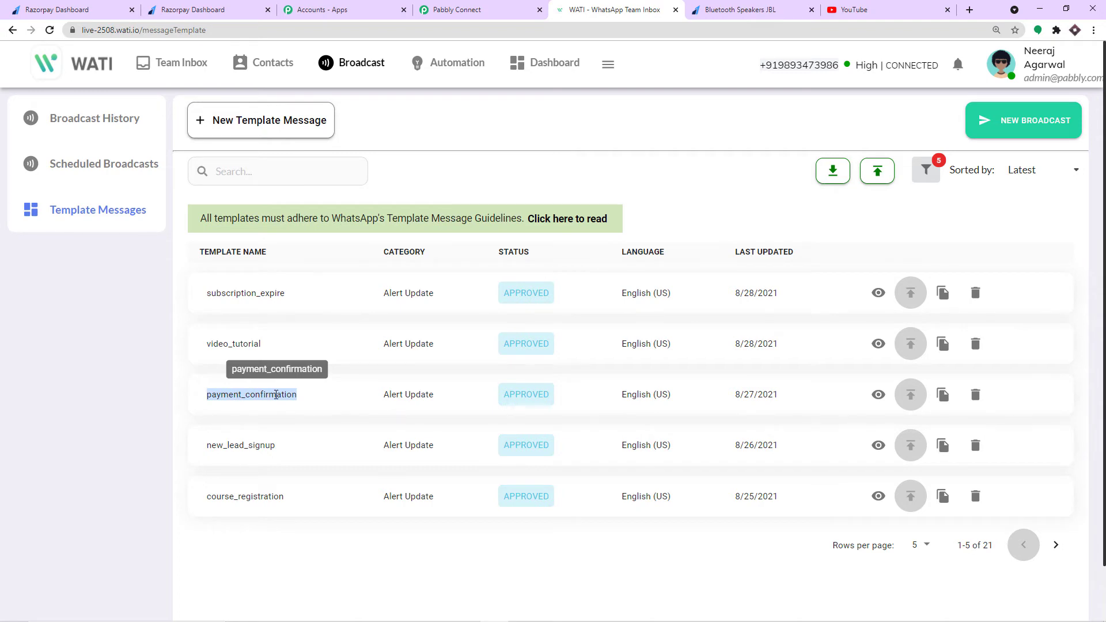
- Open WATI's payment_confirmation template and read through its body to find the placeholders that the custom parameters must fill
left_click(441, 9)
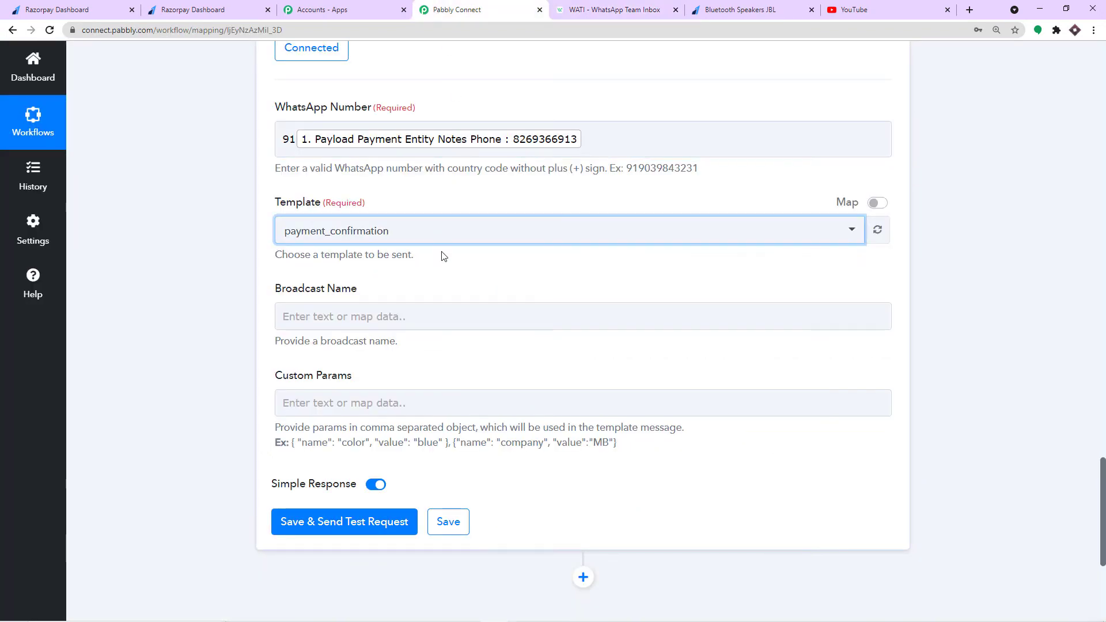
scroll(443, 253, "down", 2)
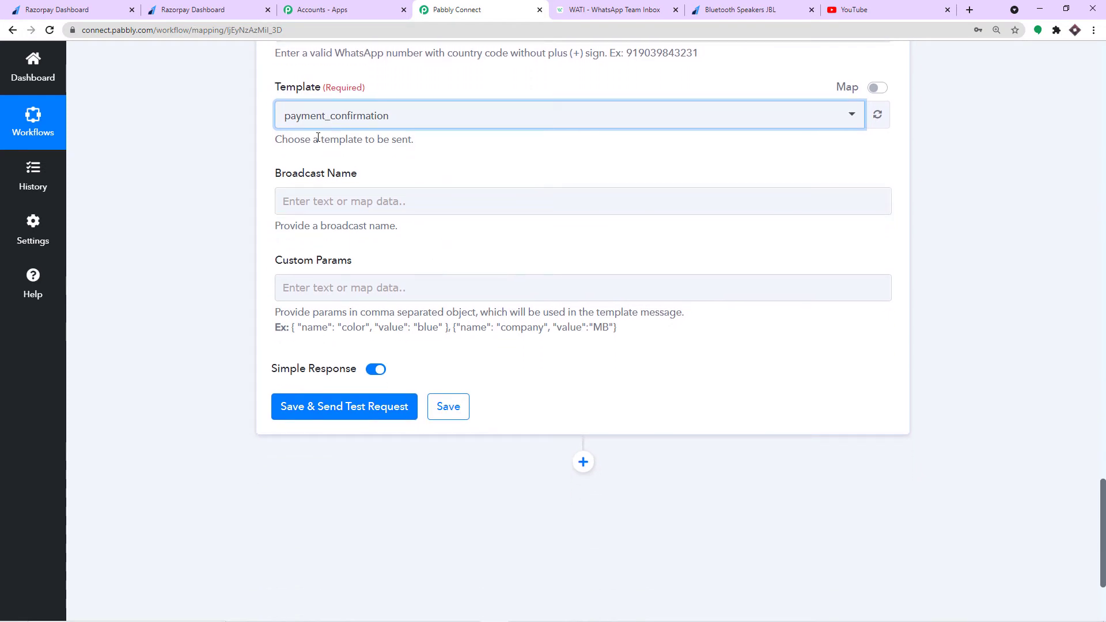
left_click(614, 10)
left_click(879, 395)
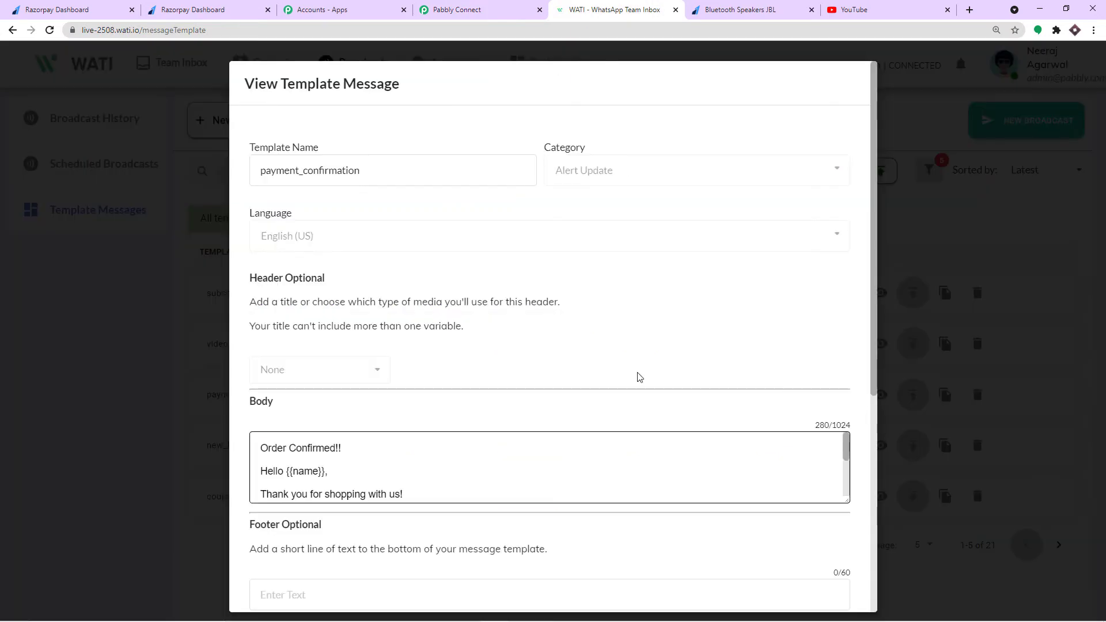
scroll(580, 531, "down", 1)
scroll(365, 387, "down", 1)
scroll(364, 387, "up", 1)
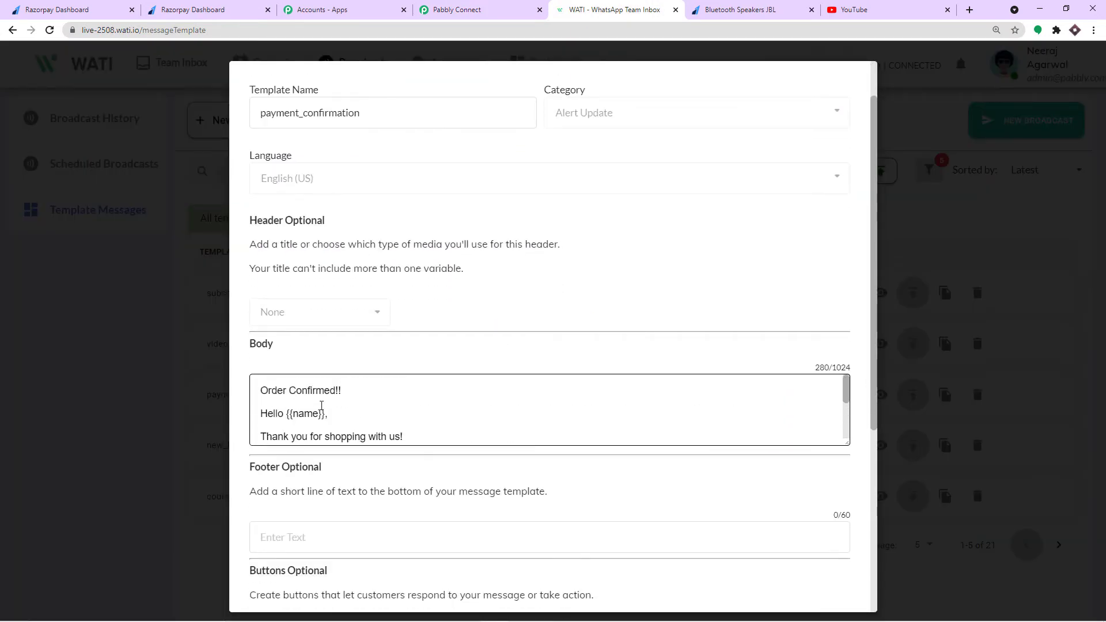
scroll(378, 406, "down", 1)
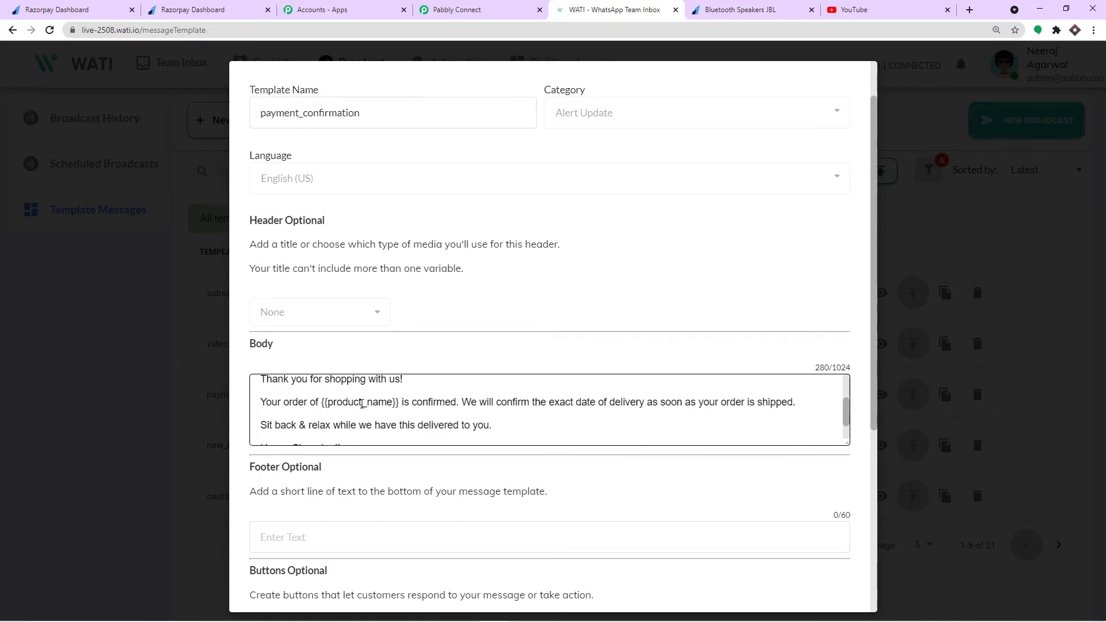
scroll(361, 404, "down", 1)
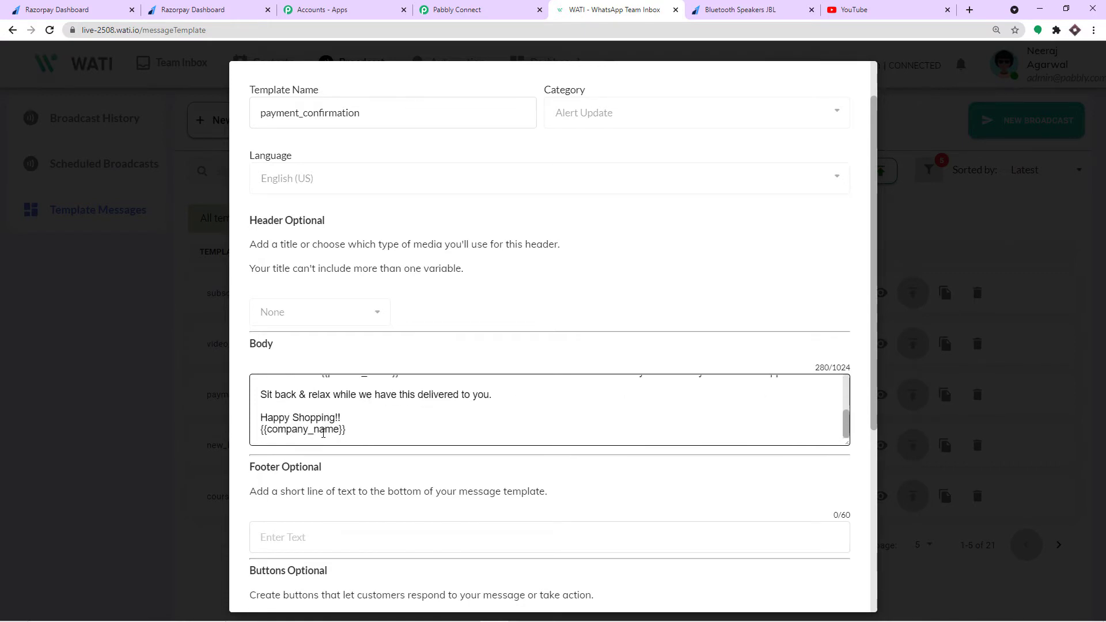
scroll(324, 433, "up", 2)
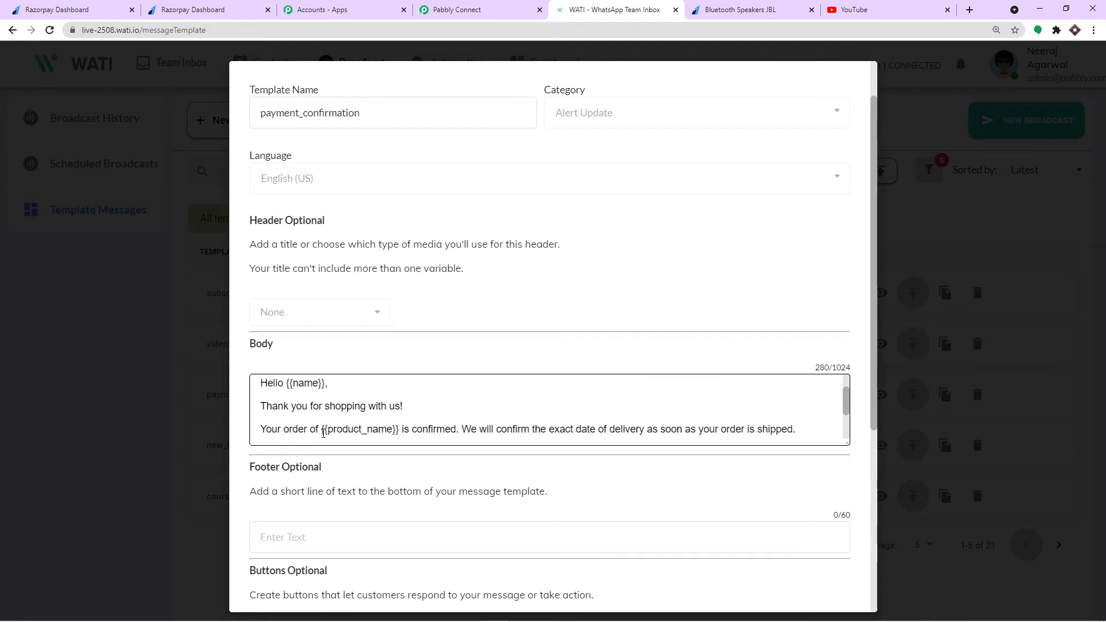
- In Pabbly Connect, copy the example object { "name": "color", "value": "blue" } into Custom Params
left_click(518, 10)
left_click_drag(448, 327, 290, 327)
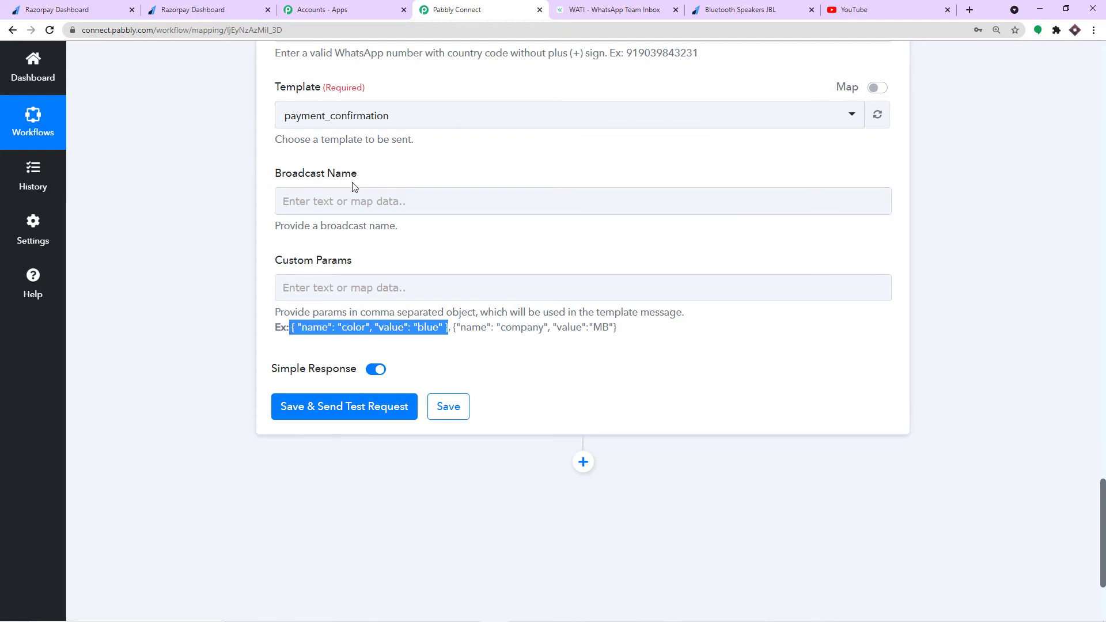
right_click(380, 329)
left_click(403, 337)
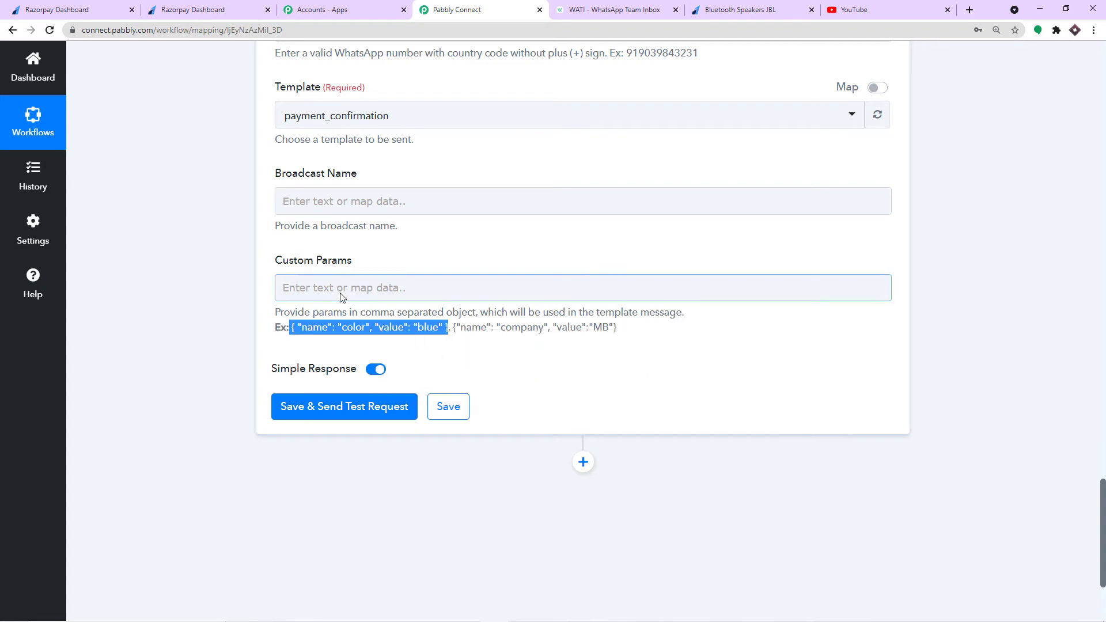
left_click(339, 289)
left_click(339, 293)
key("ctrl+v")
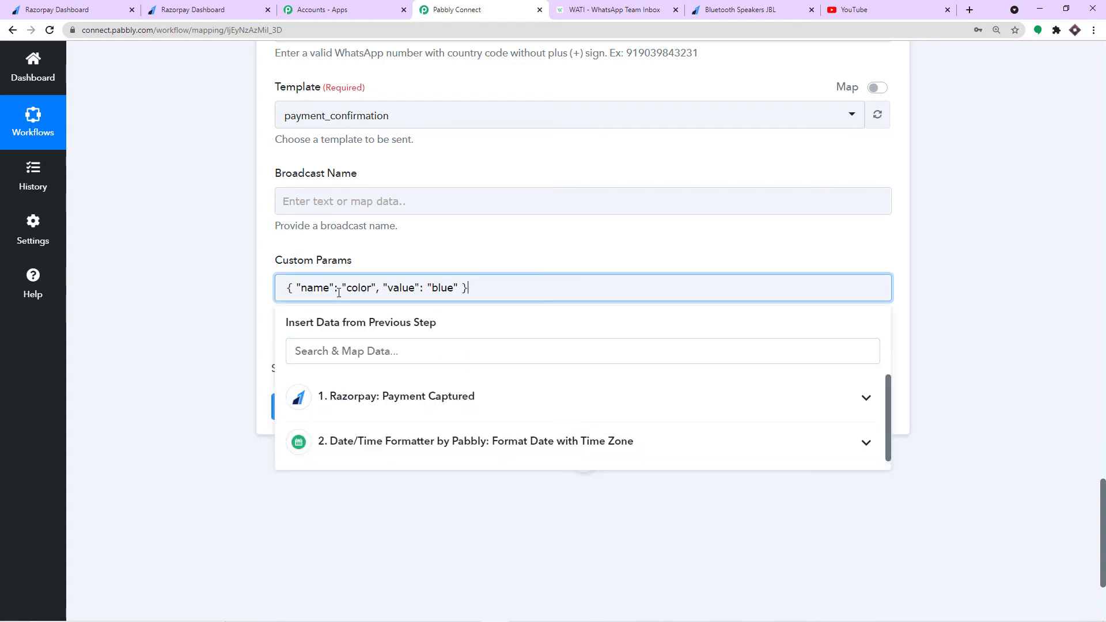
left_click(408, 254)
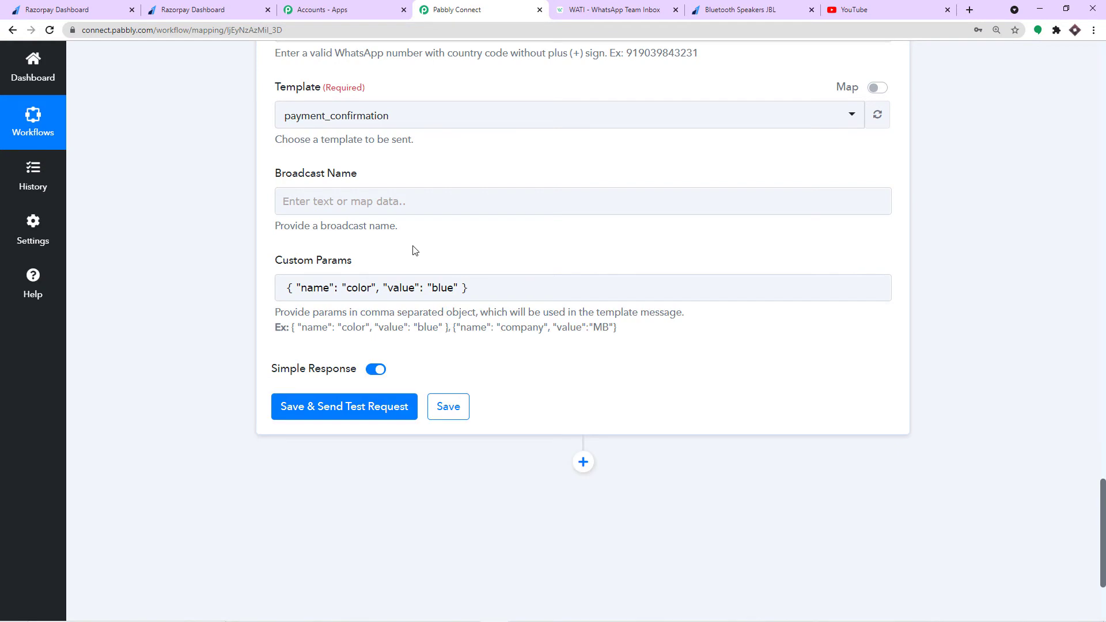
- Clear the sample name "color" from the Custom Params object, leaving its quotation marks empty
left_click(634, 9)
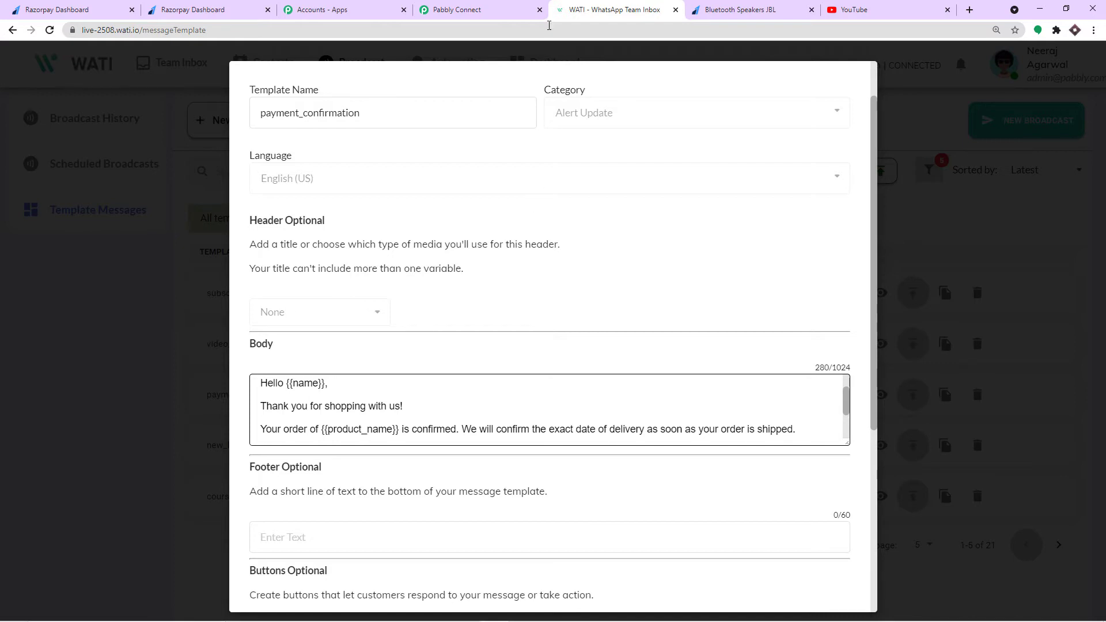
left_click(518, 9)
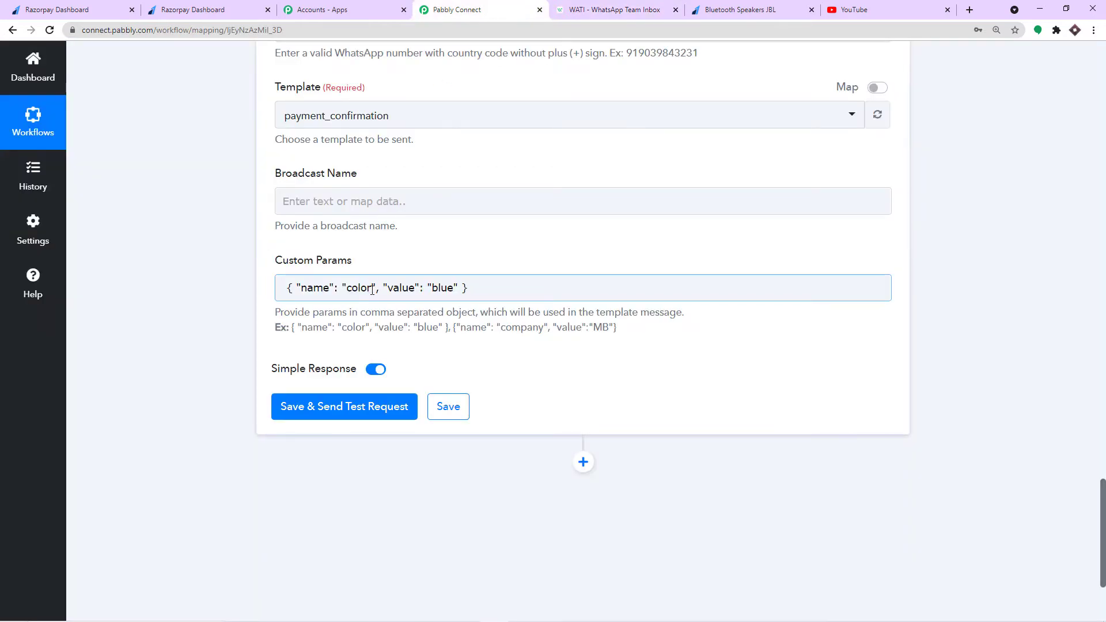
left_click_drag(373, 288, 350, 292)
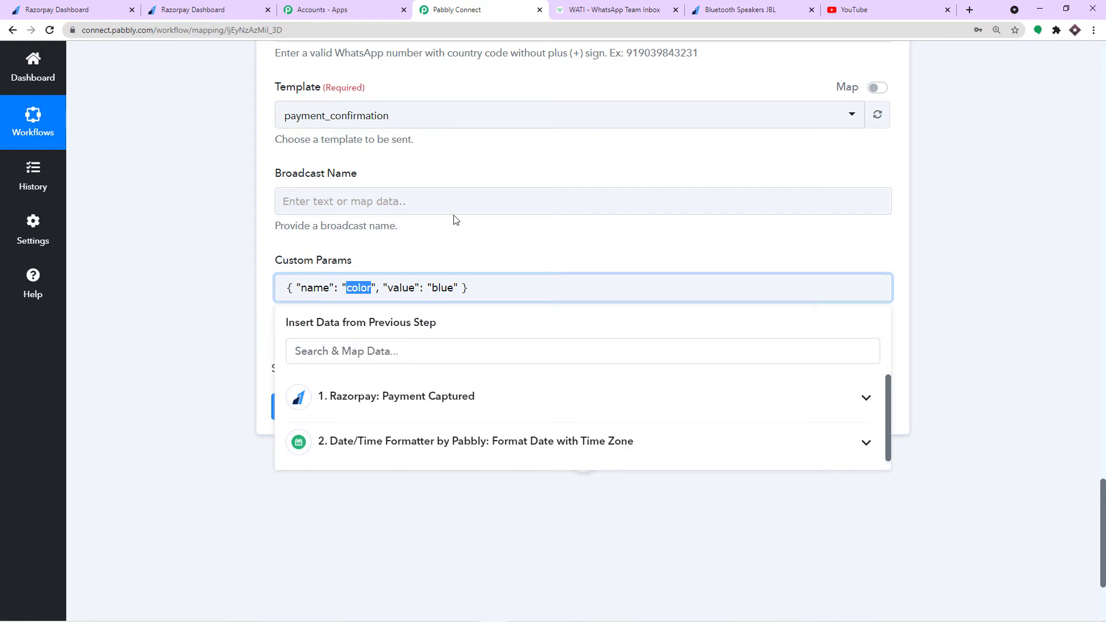
left_click(416, 235)
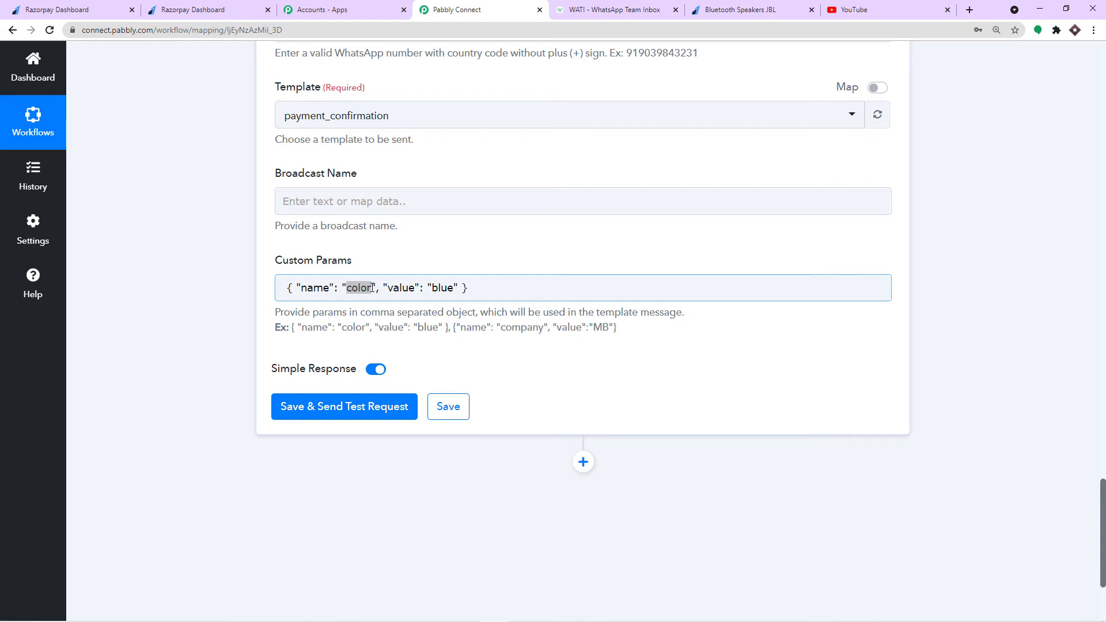
left_click(373, 288)
key("BackSpace")
key("BackSpace")
key("BackSpace")
key("BackSpace")
key("BackSpace")
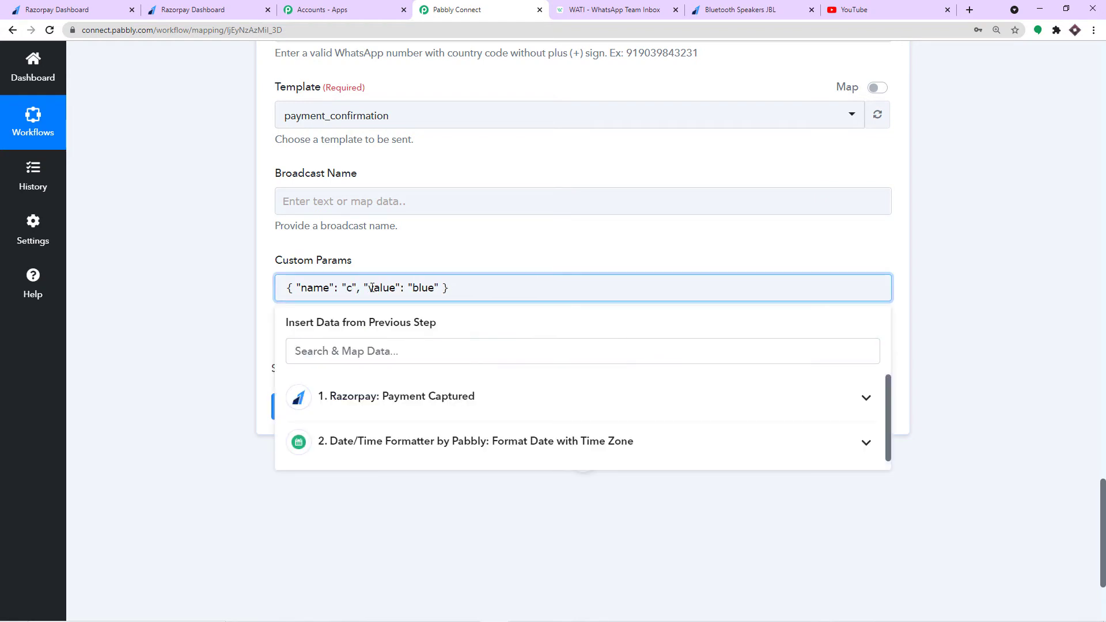
left_click(427, 249)
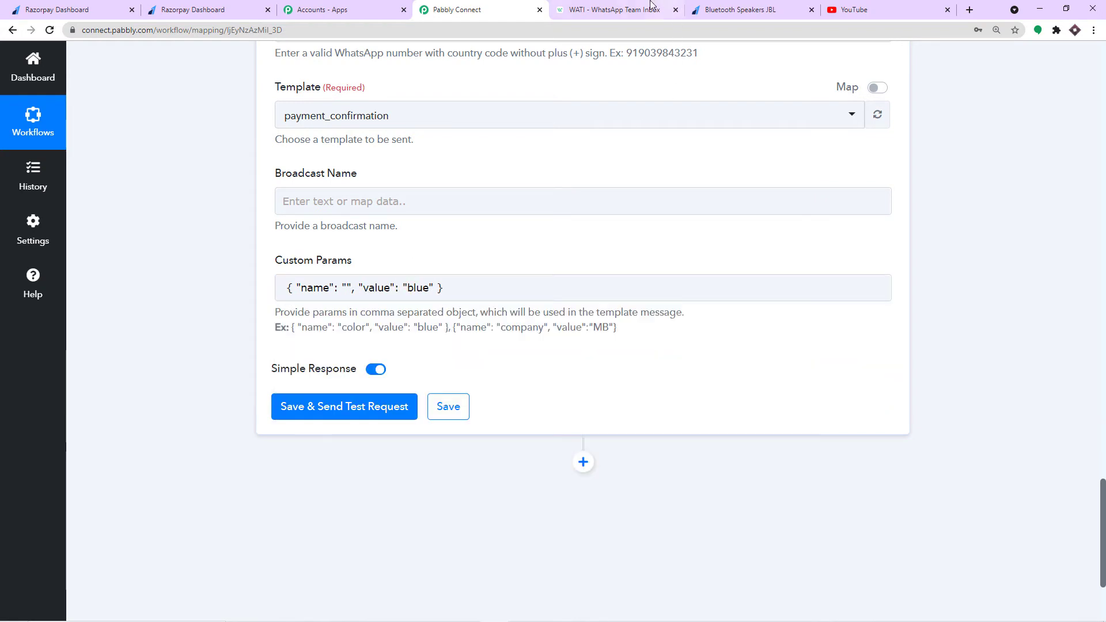
- Copy the placeholder "name" from the WATI template body and paste it as the parameter's name in Custom Params
left_click(672, 10)
left_click_drag(319, 382, 294, 395)
right_click(295, 396)
left_click(317, 405)
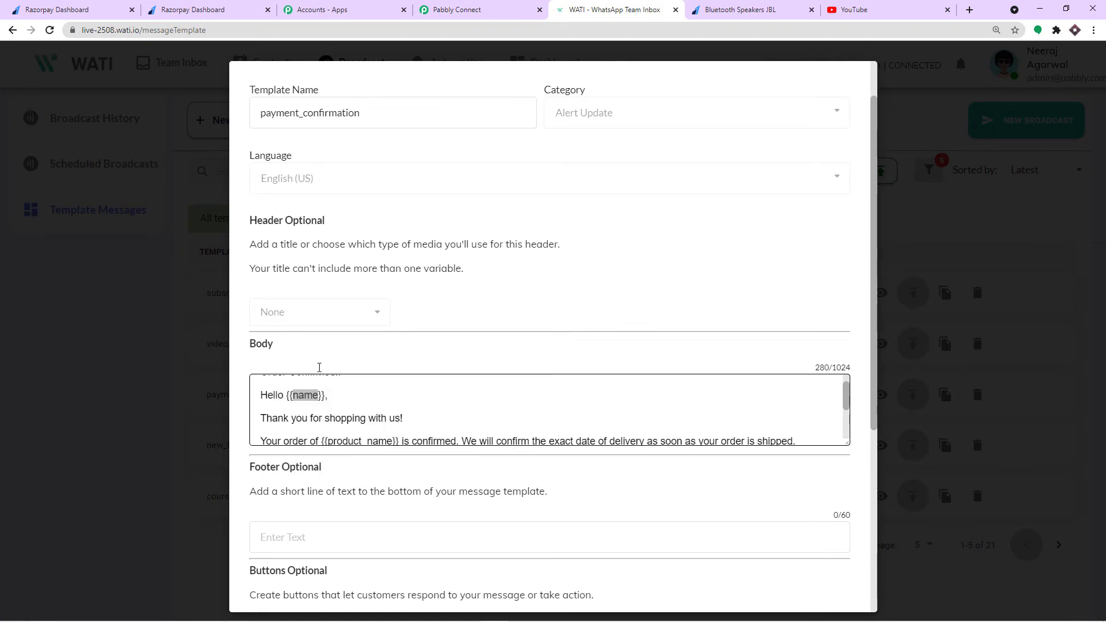
left_click(457, 9)
left_click(349, 285)
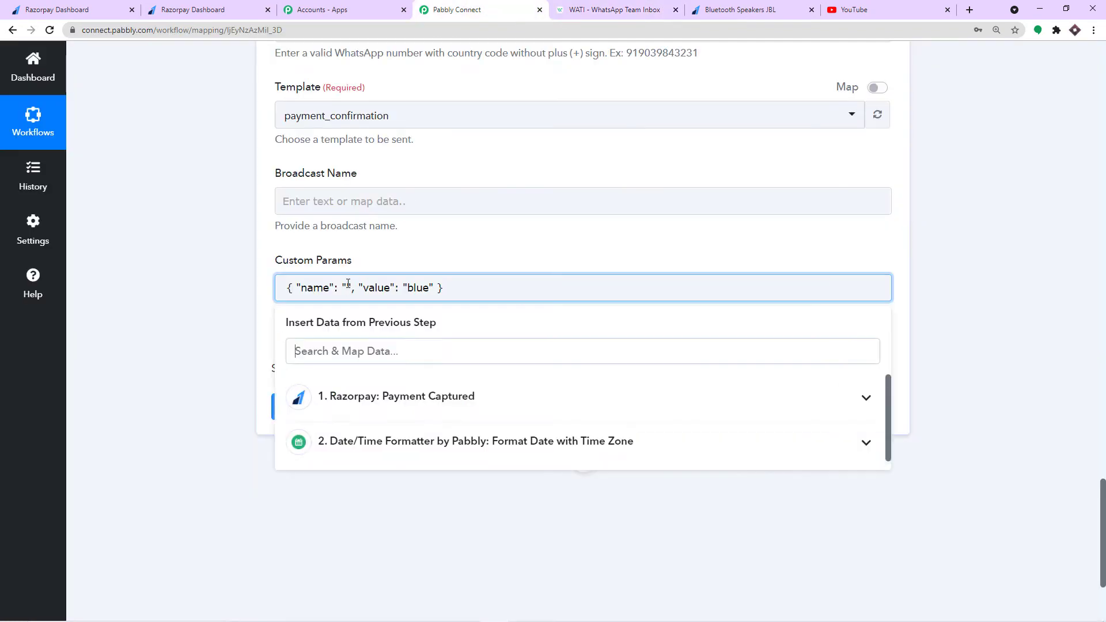
key("ctrl+v")
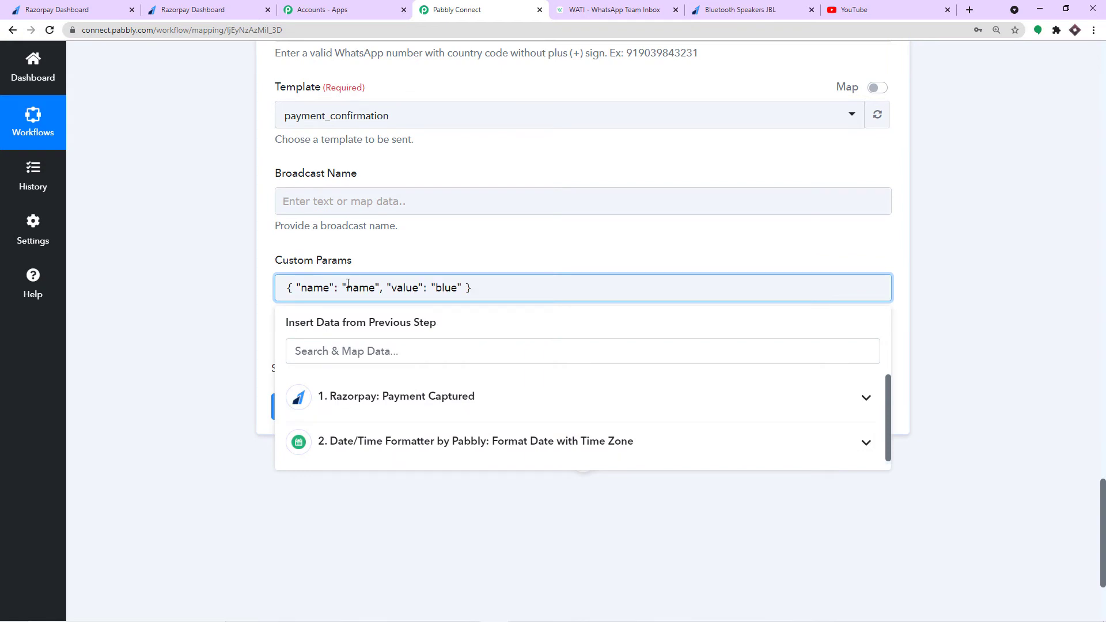
left_click(432, 250)
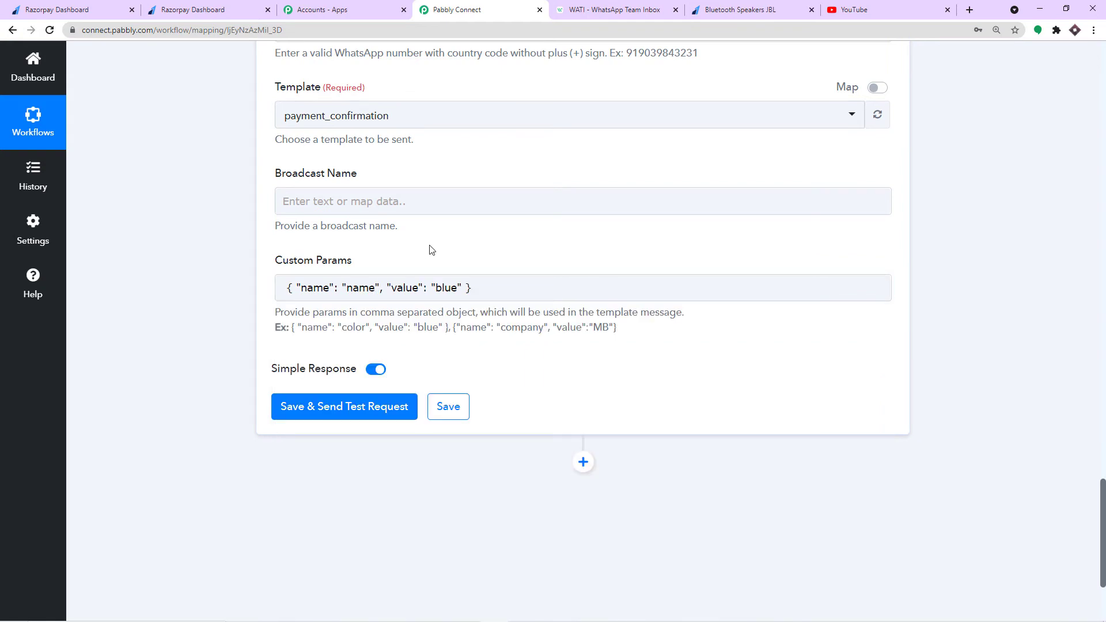
- Replace the sample value "blue" with the Razorpay field Payload Payment Entity Card Name as the name parameter's value
left_click_drag(457, 288, 443, 290)
left_click(425, 291)
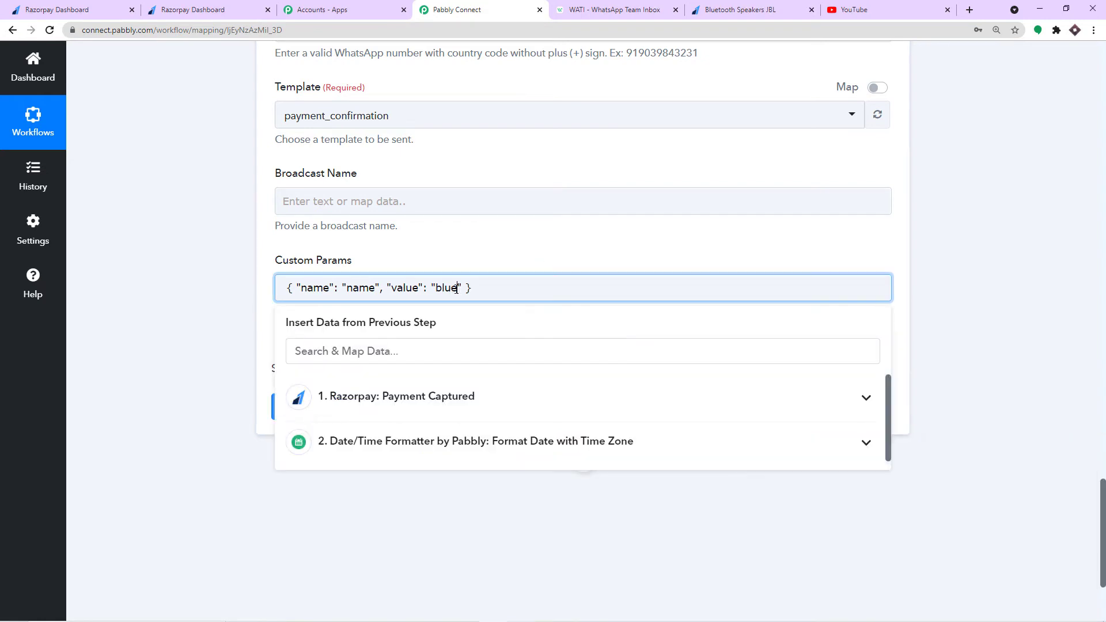
key("BackSpace")
key("BackSpace")
key("BackSpace")
key("BackSpace")
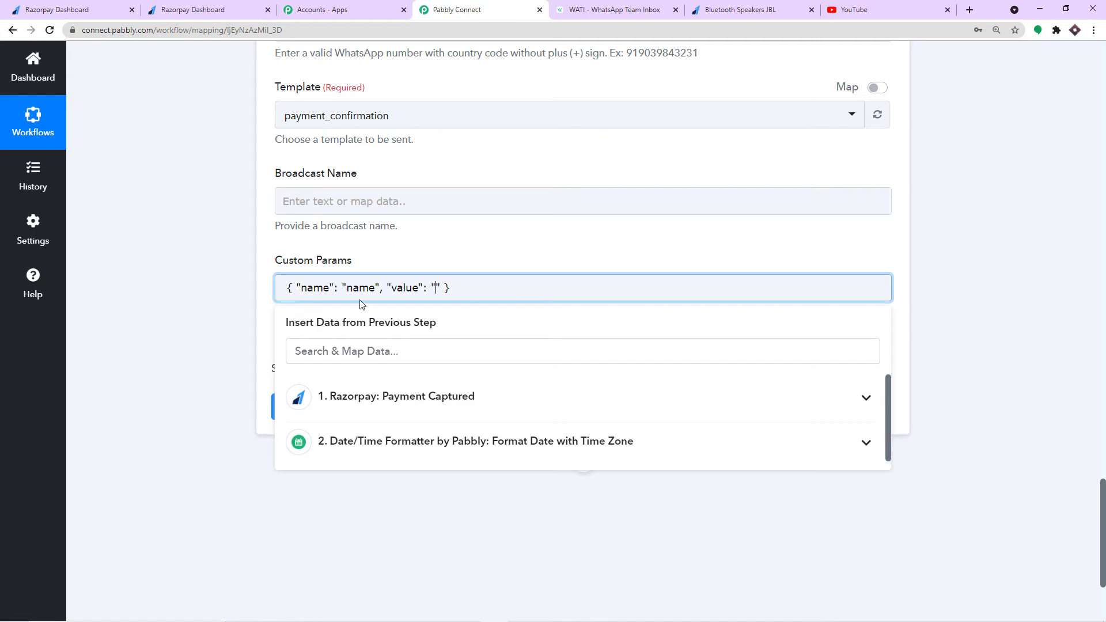
left_click(413, 394)
scroll(436, 447, "down", 2)
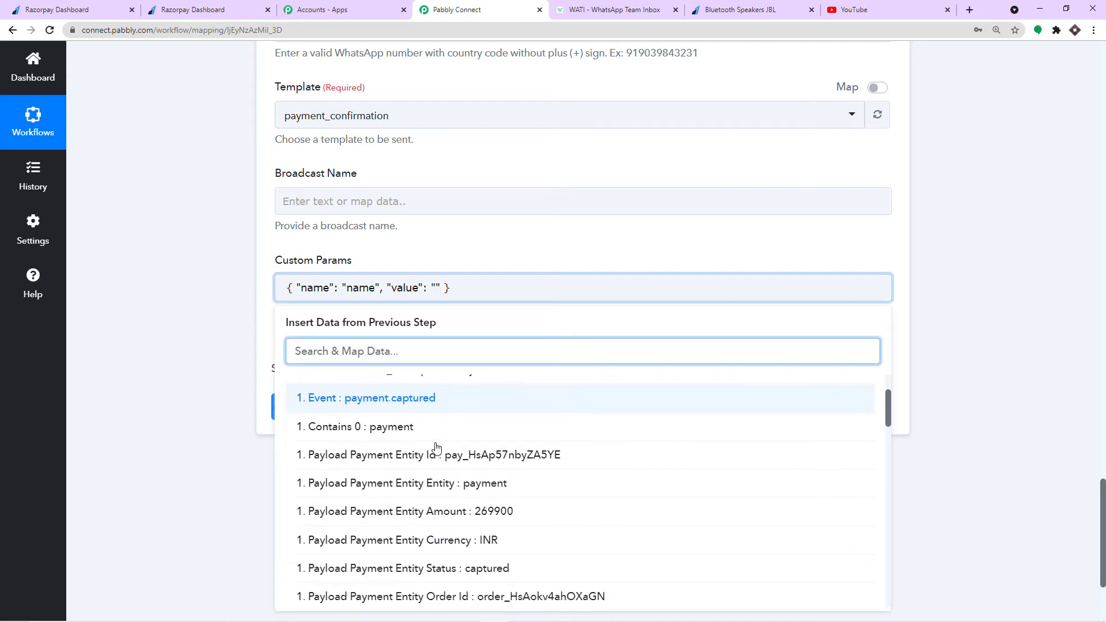
scroll(436, 447, "down", 8)
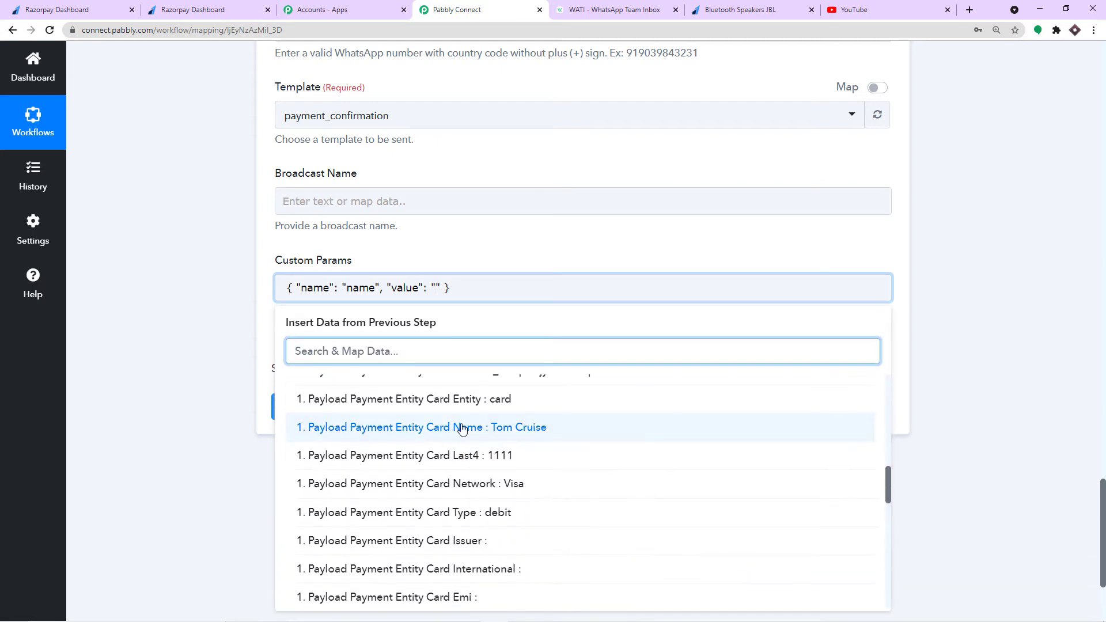
left_click(462, 429)
left_click(505, 239)
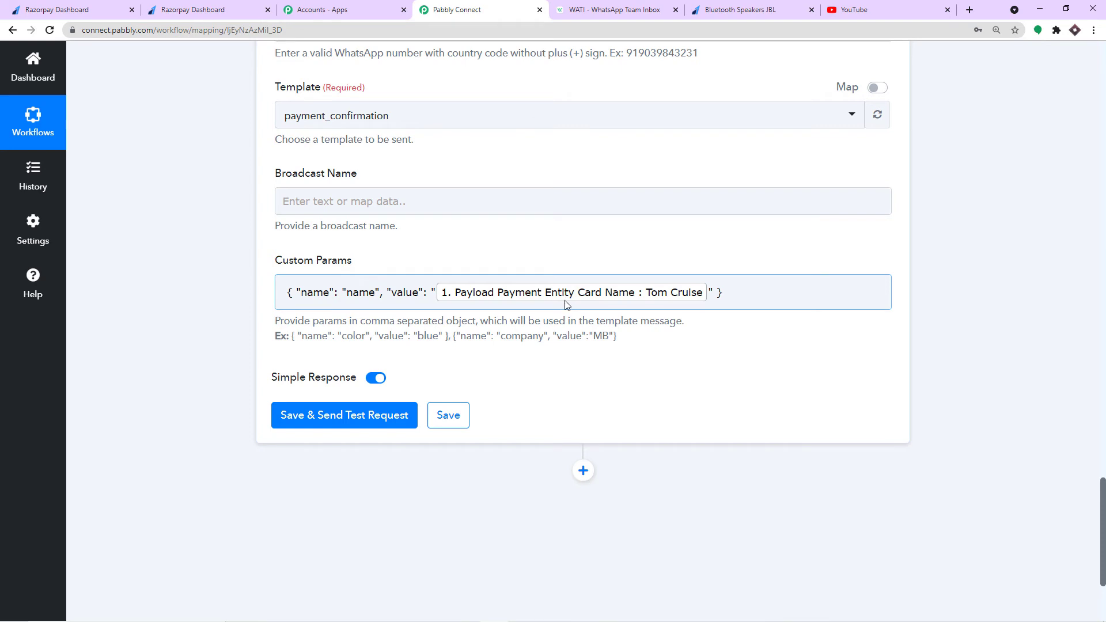
- After checking the template's next placeholder, append a comma and a second example object { "name": "color", "value": "blue" } to Custom Params
left_click(577, 10)
scroll(452, 319, "down", 2)
scroll(421, 311, "down", 2)
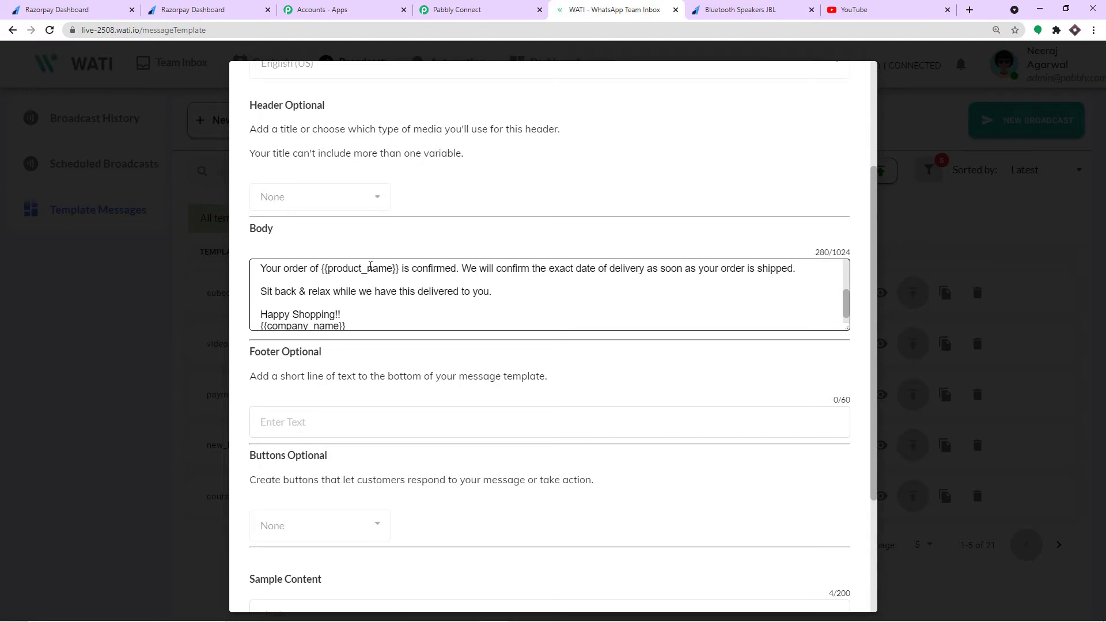
left_click(487, 7)
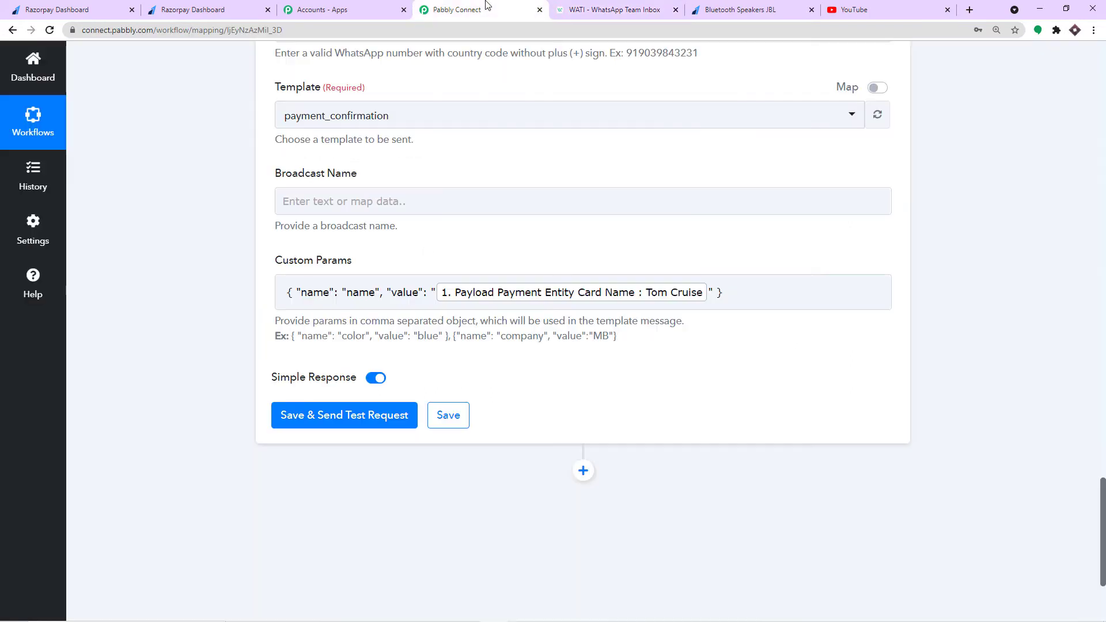
left_click(724, 292)
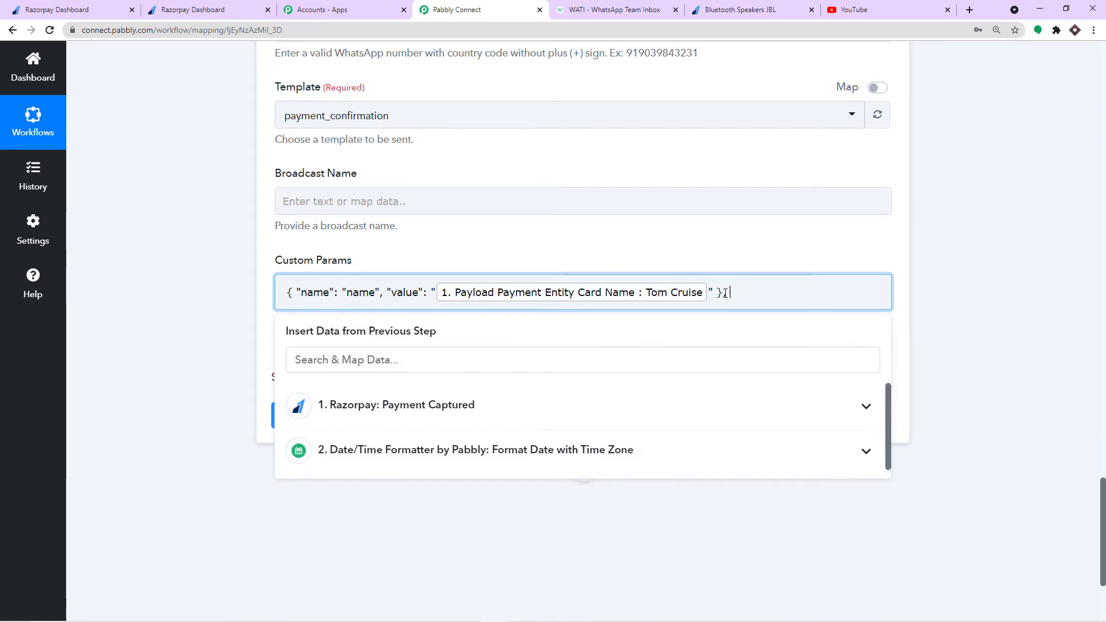
type(",")
left_click(669, 246)
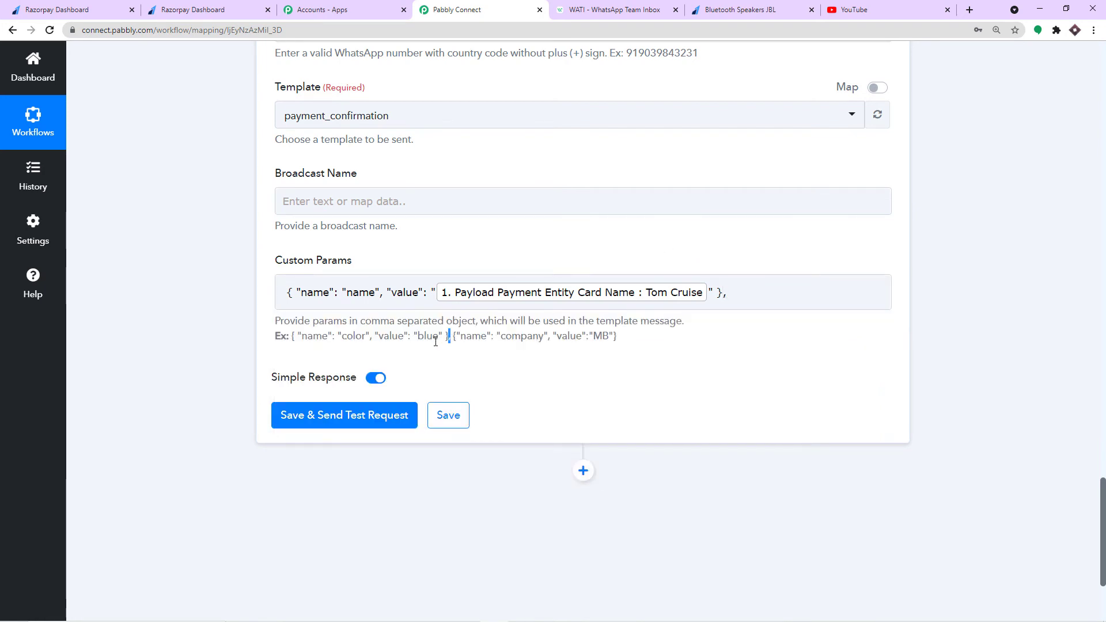
mouse_move(436, 341)
left_mouse_down()
mouse_move(294, 341)
mouse_move(448, 331)
left_mouse_up()
left_click(303, 335)
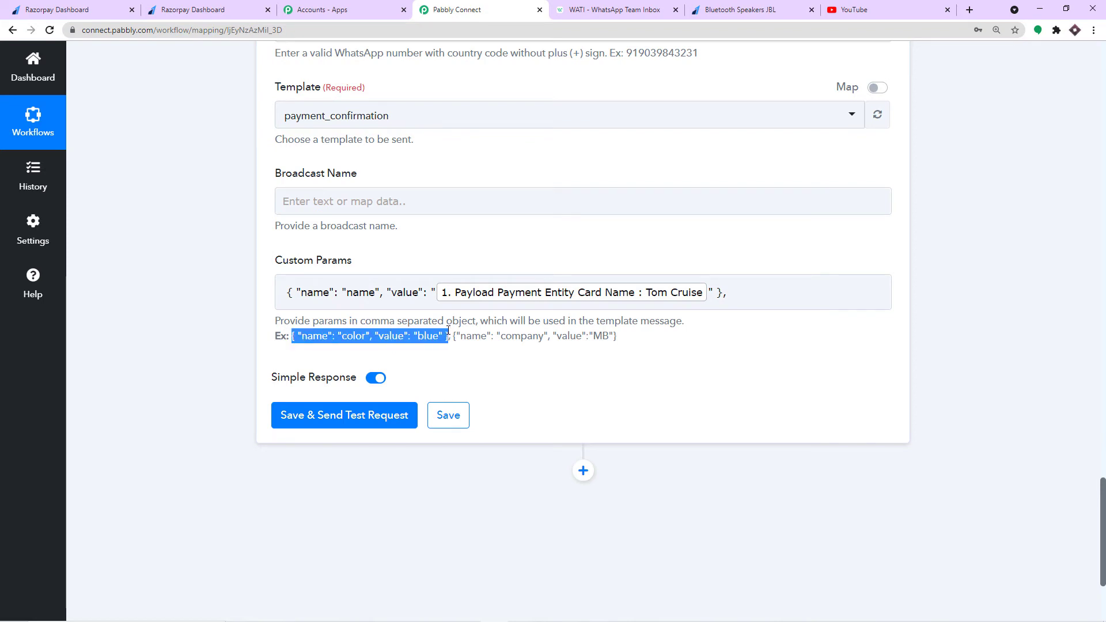
right_click(417, 335)
left_click(438, 348)
left_click(734, 292)
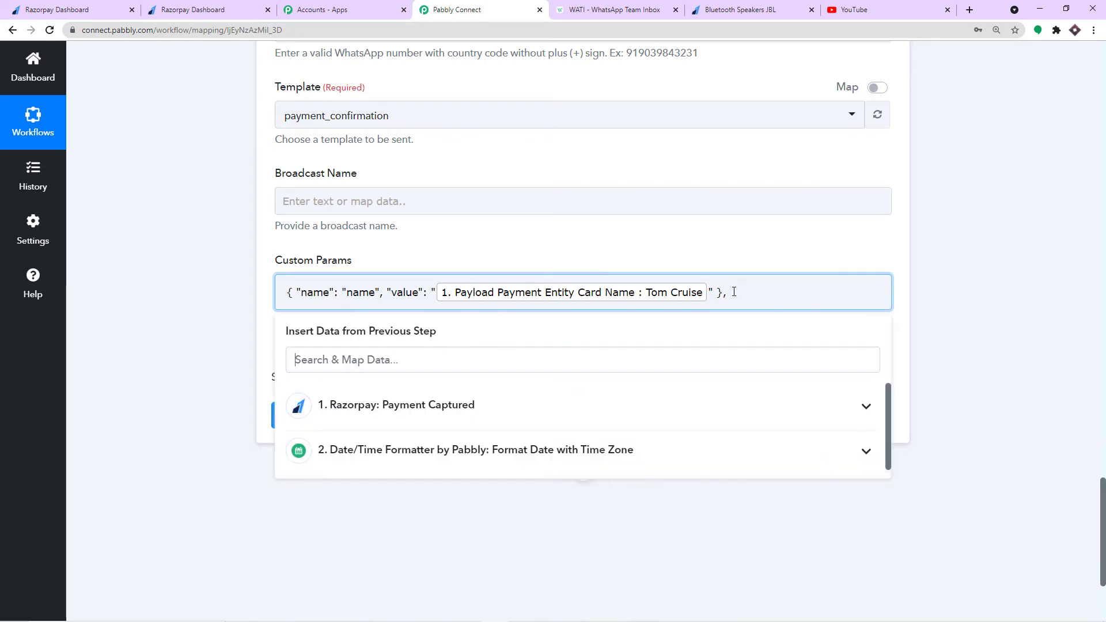
key("ctrl+v")
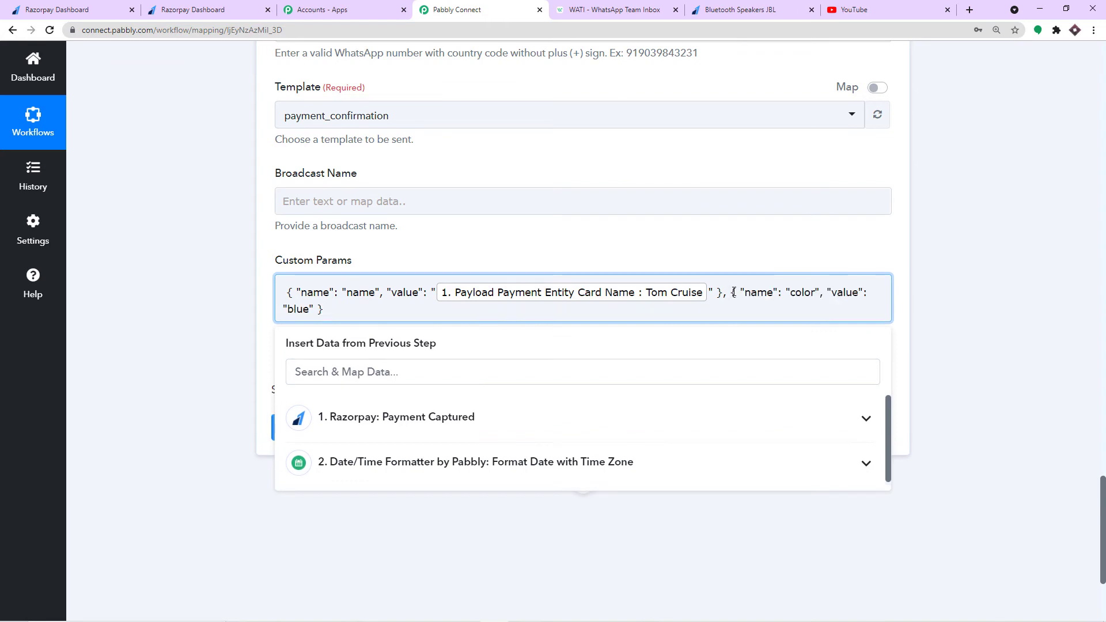
- Clear "color" from the second Custom Params object and return to the WATI template for its product placeholder
left_click_drag(814, 292, 793, 295)
key("BackSpace")
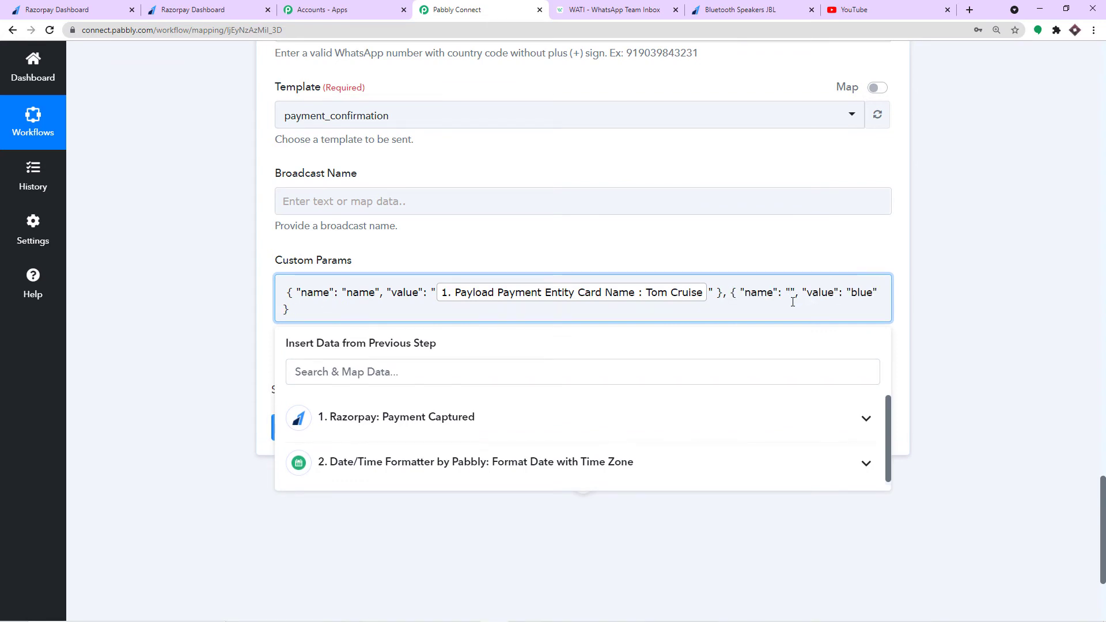
left_click(576, 8)
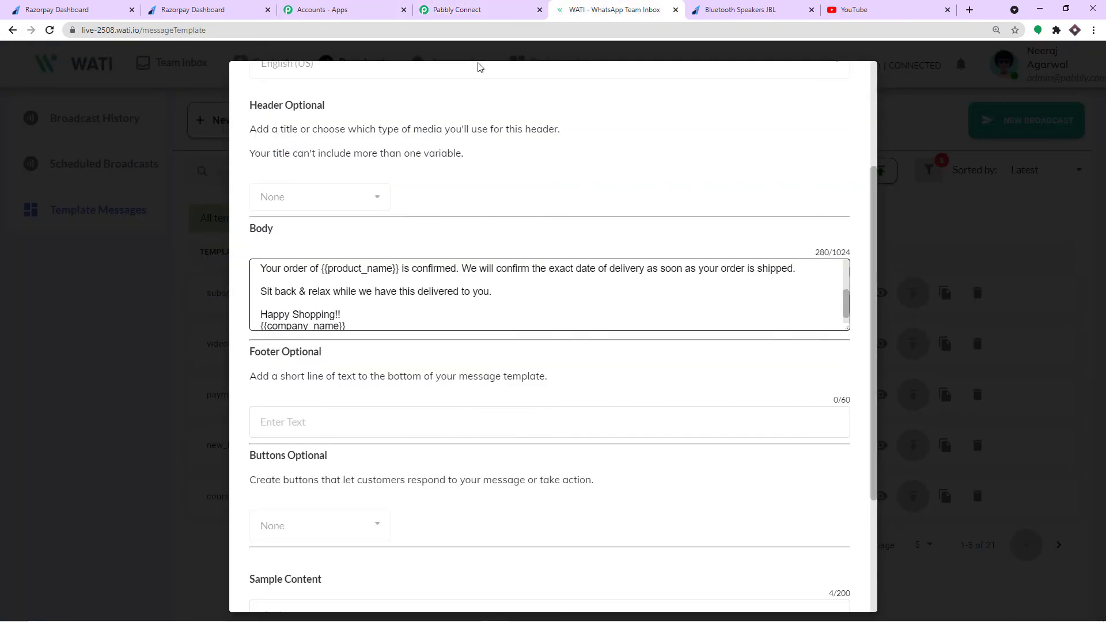
- Copy the product_name variable from the WATI template body into the empty second parameter name in Pabbly Connect's Custom Params
left_click_drag(394, 269, 329, 272)
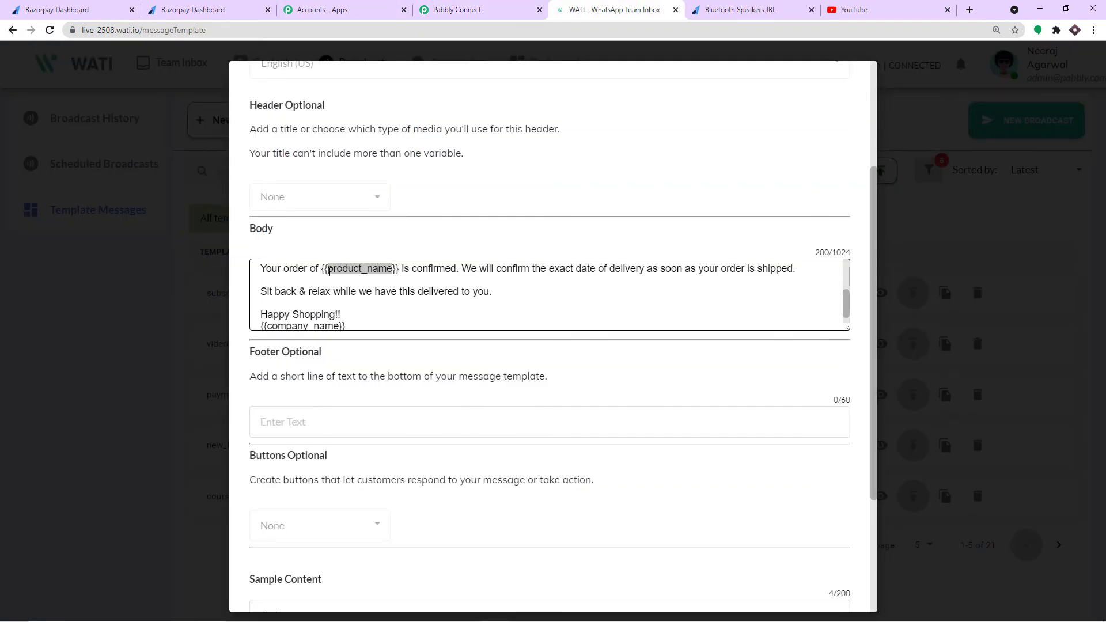
right_click(337, 272)
left_click(357, 281)
left_click(456, 9)
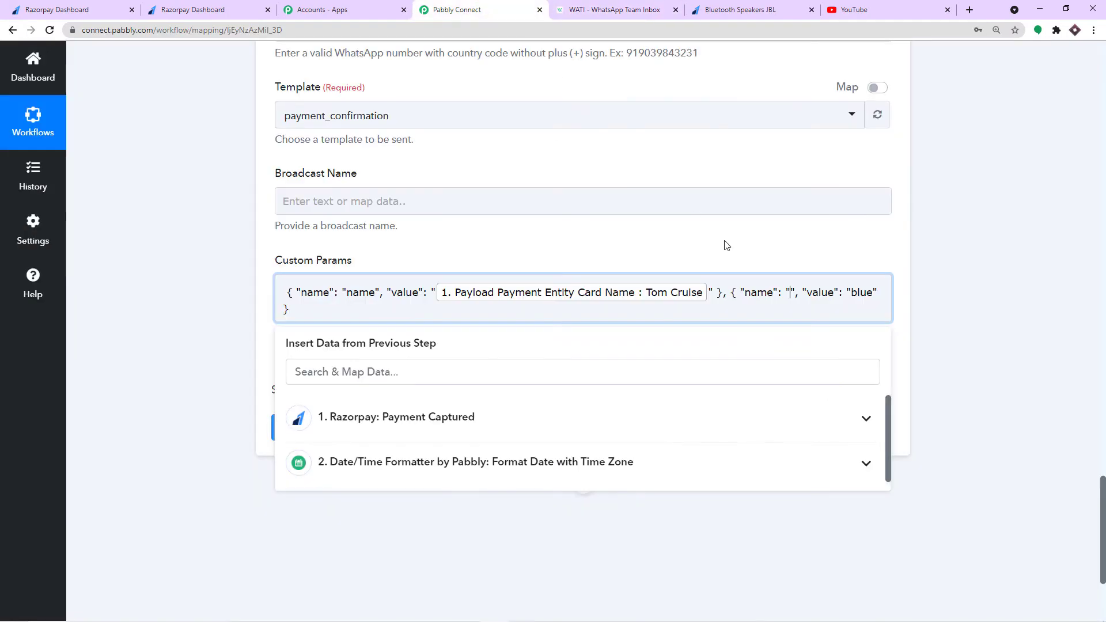
key("ctrl+v")
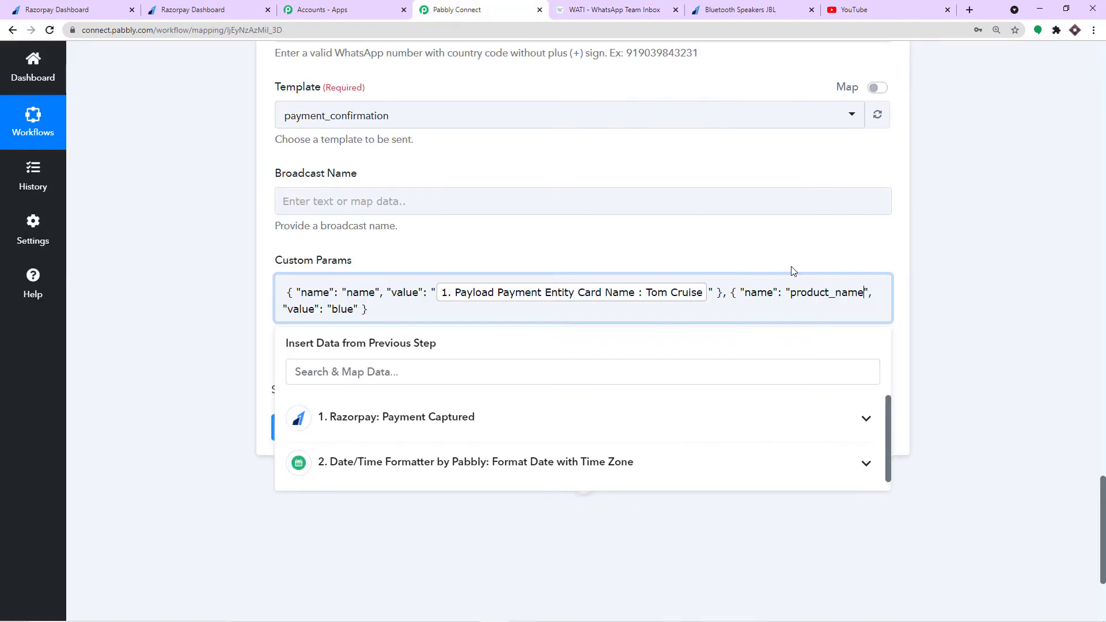
- Copy the product title "Bluetooth Speakers JBL" from the Razorpay payment page
left_click_drag(352, 310, 355, 311)
left_click(358, 310)
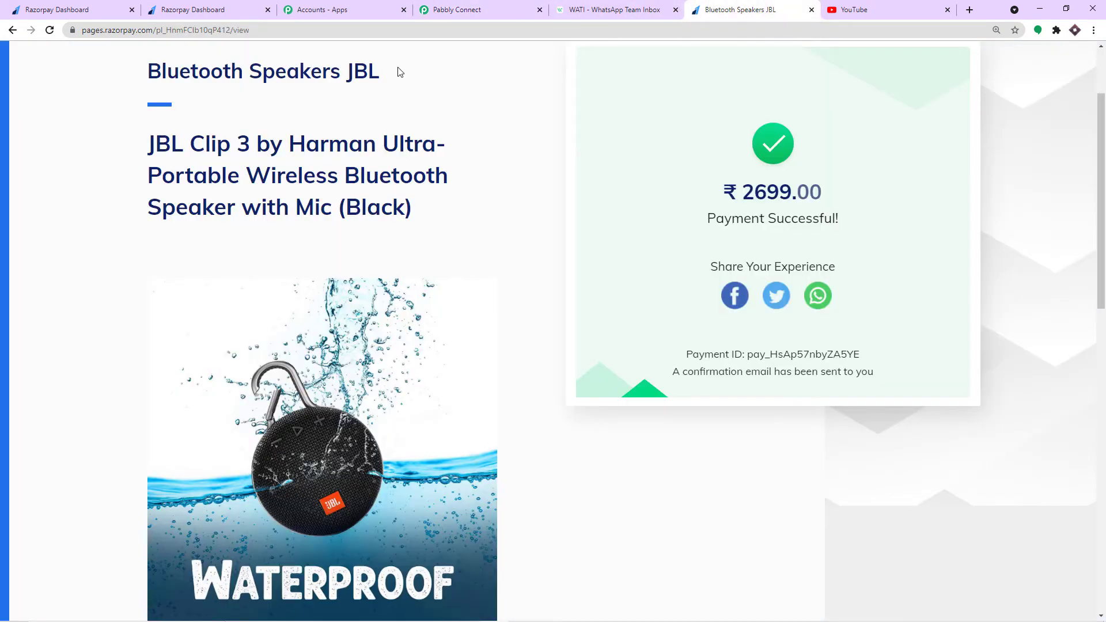
left_click_drag(402, 73, 148, 73)
right_click(185, 68)
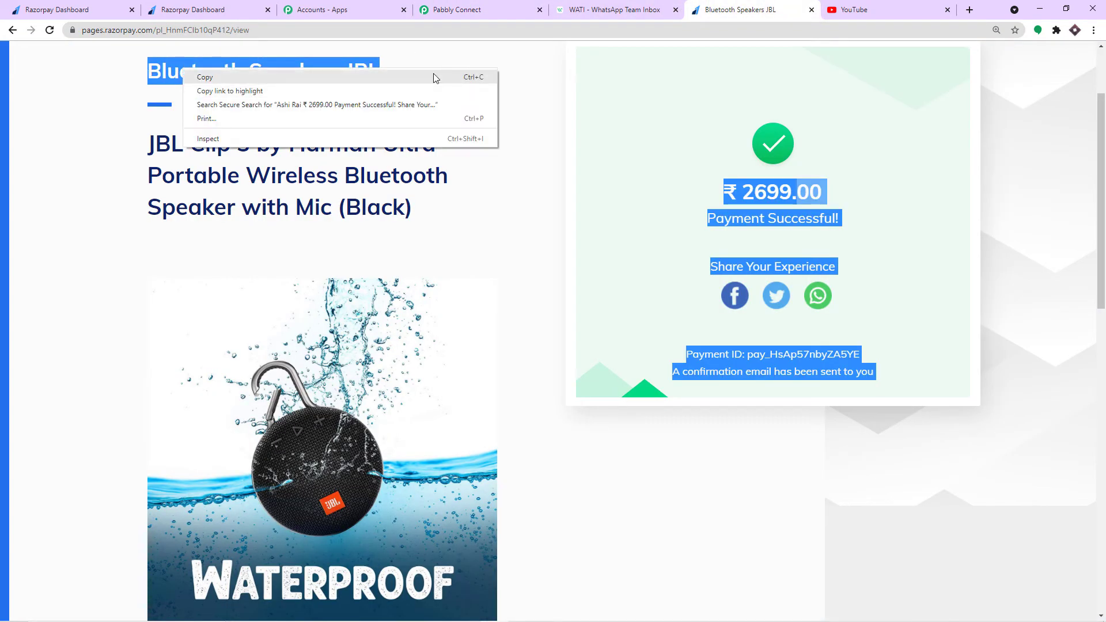
left_click(429, 74)
left_click(407, 102)
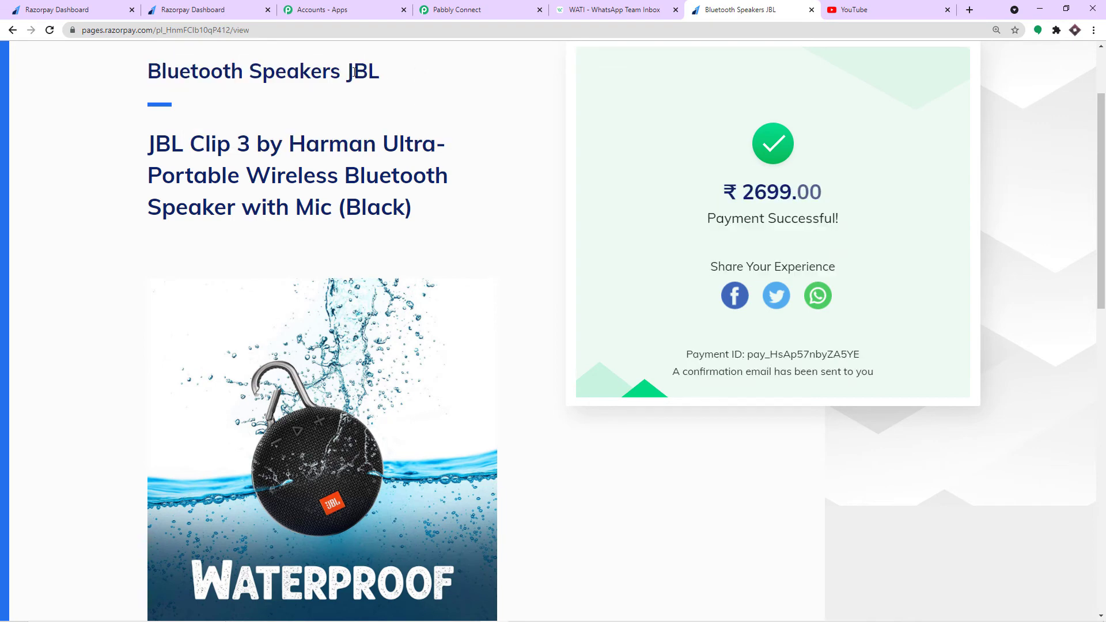
left_click_drag(397, 73, 155, 68)
right_click(155, 68)
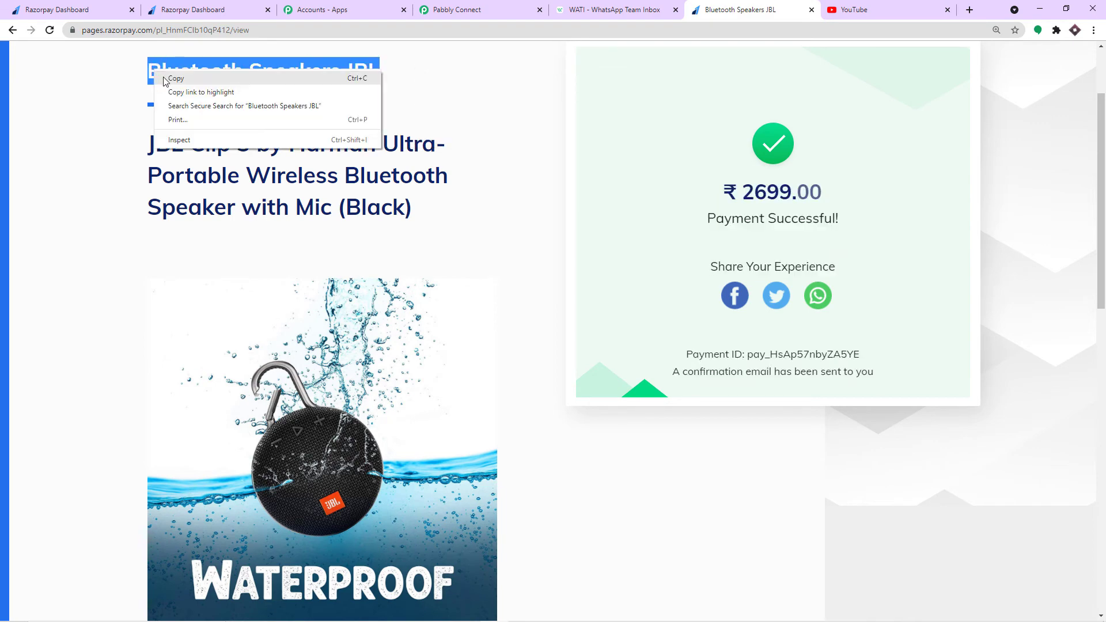
left_click(173, 77)
- Back in Pabbly Connect, replace the product_name parameter's placeholder value with "Bluetooth Speakers JBL"
left_click(457, 10)
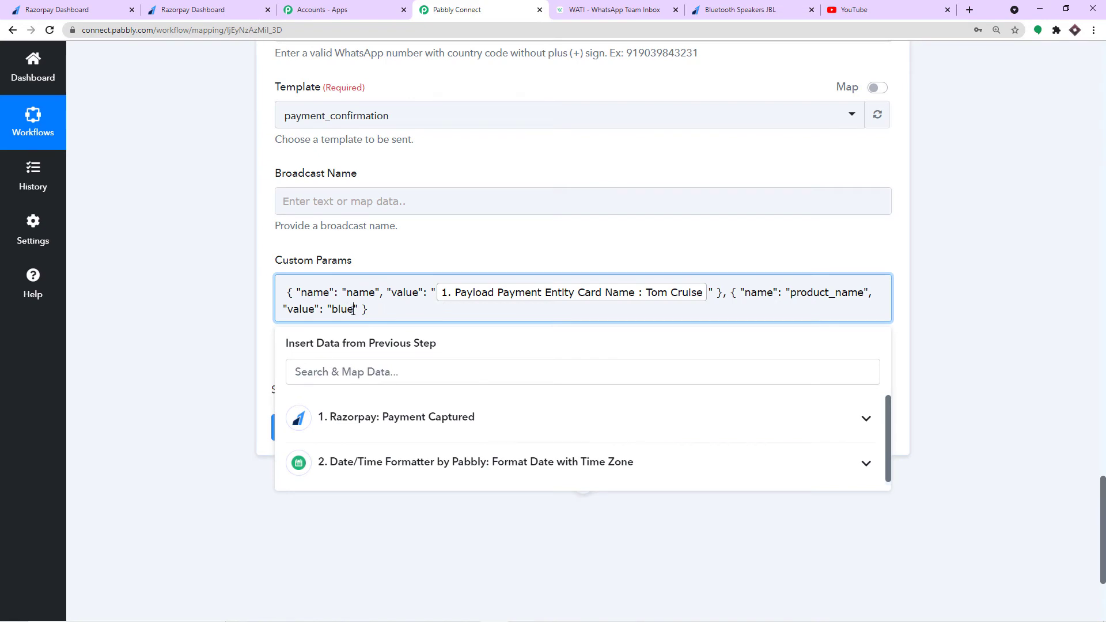
left_click_drag(355, 310, 333, 312)
key("BackSpace")
key("ctrl+v")
left_click(444, 252)
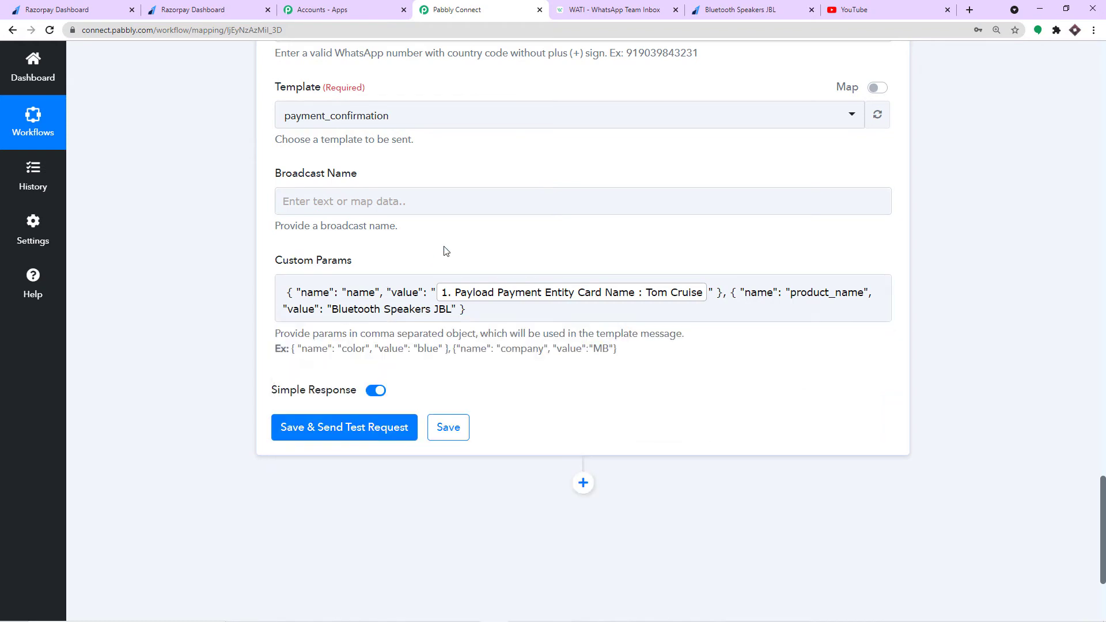
- Append a comma and a copy of the sample parameter { "name": "color", "value": "blue" } to the Custom Params
left_click(813, 302)
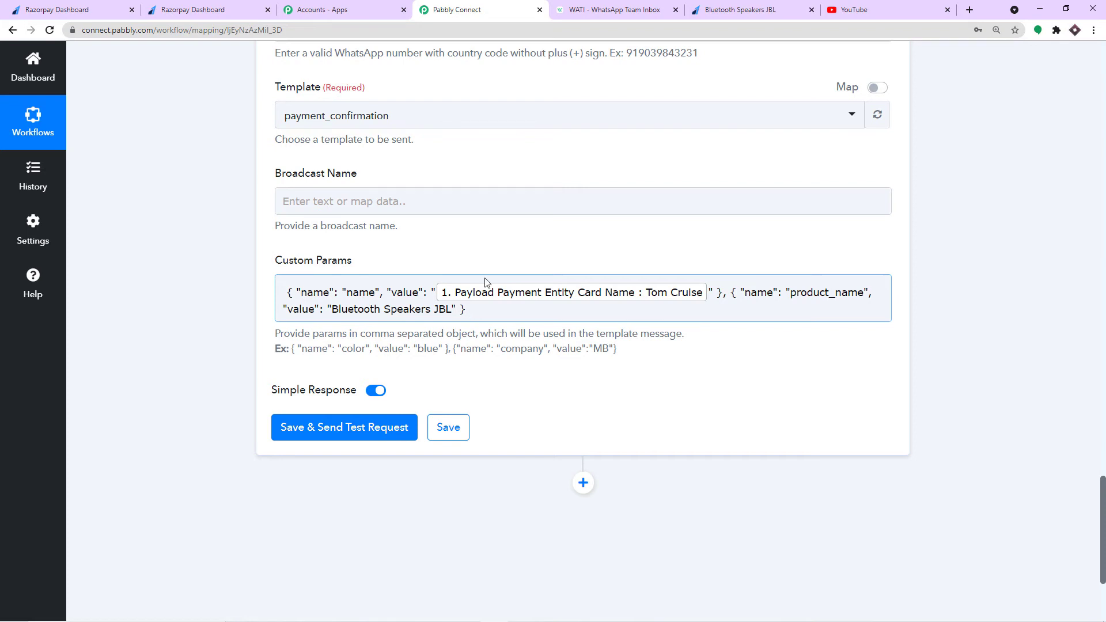
left_click(604, 10)
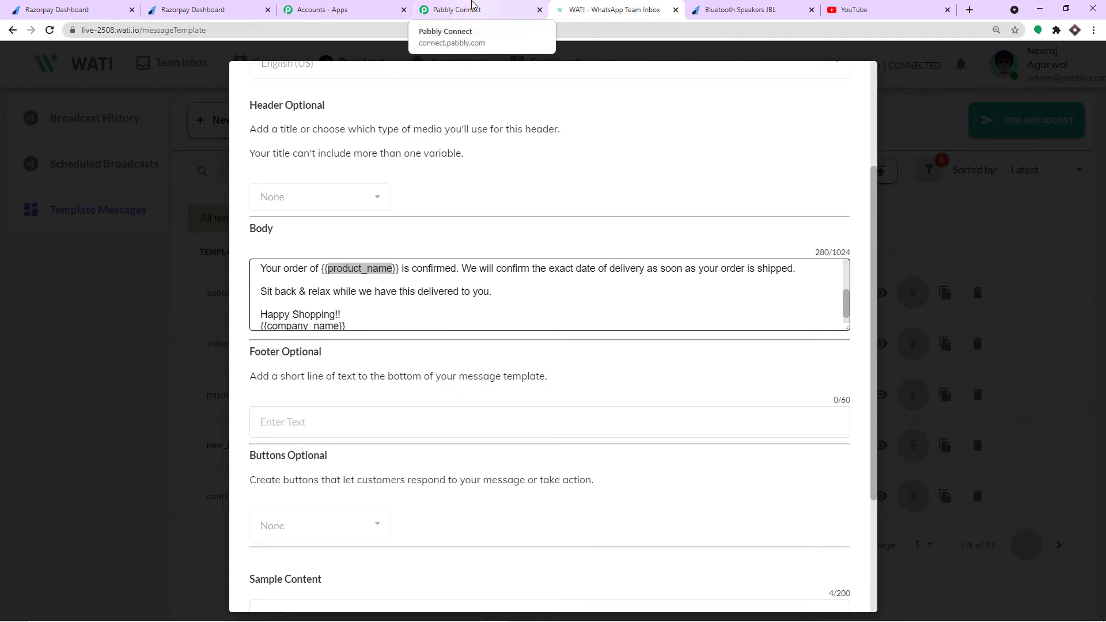
left_click(472, 9)
left_click(470, 309)
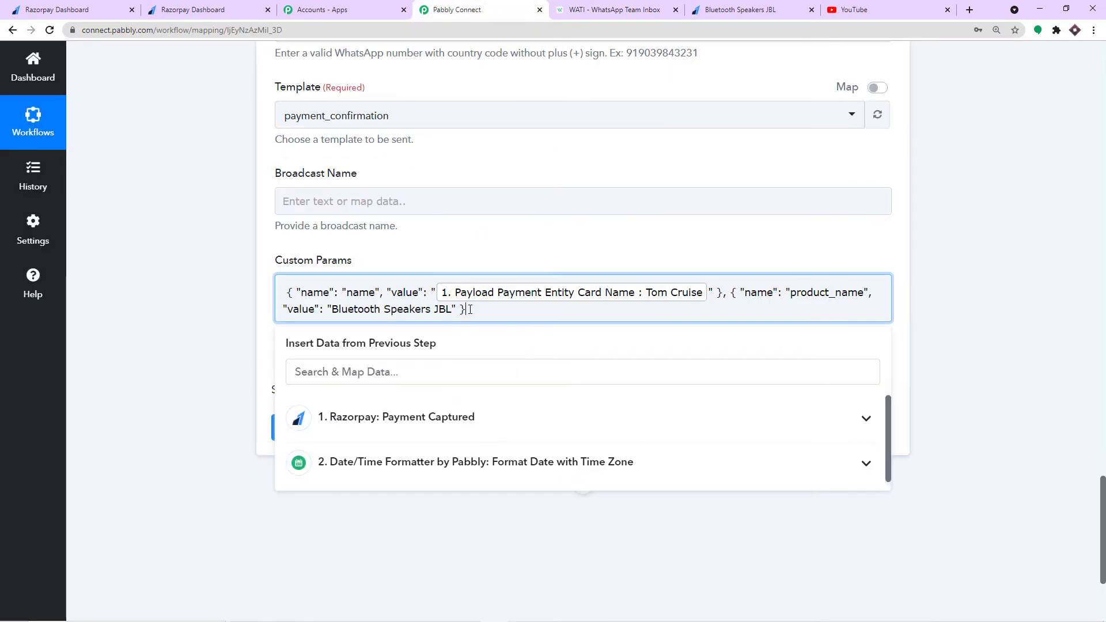
left_click(484, 254)
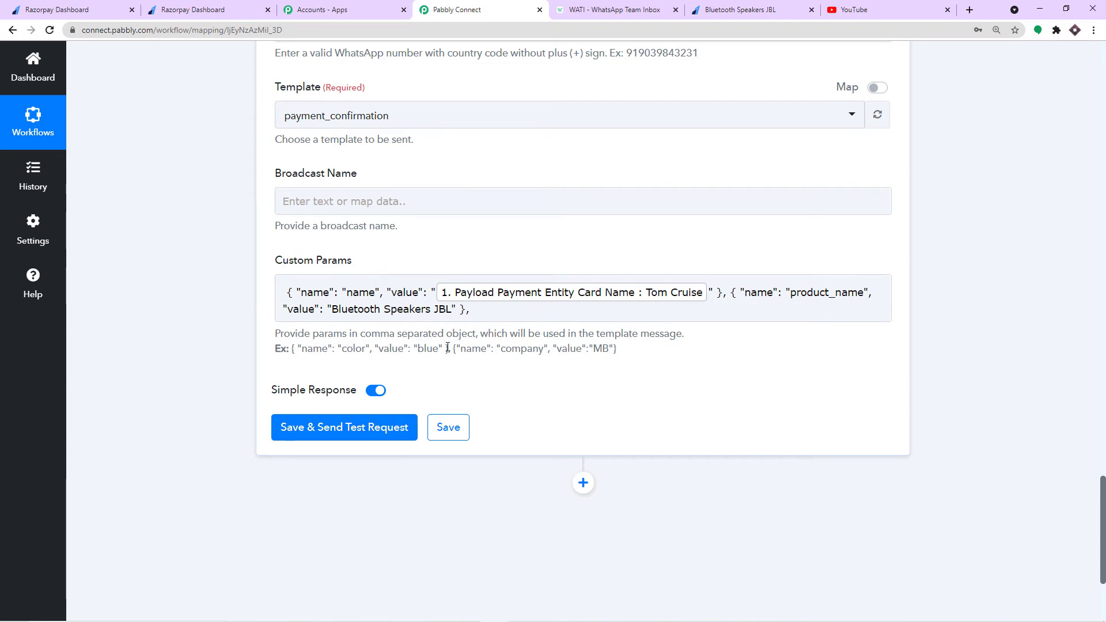
left_click_drag(448, 349, 292, 353)
left_click(486, 310)
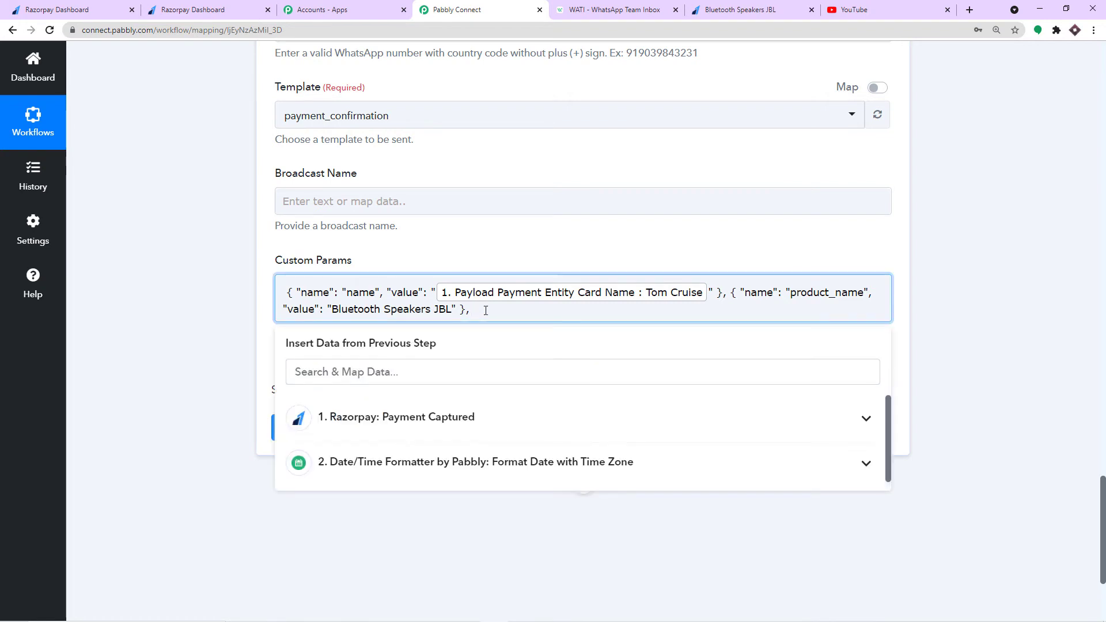
key("ctrl+v")
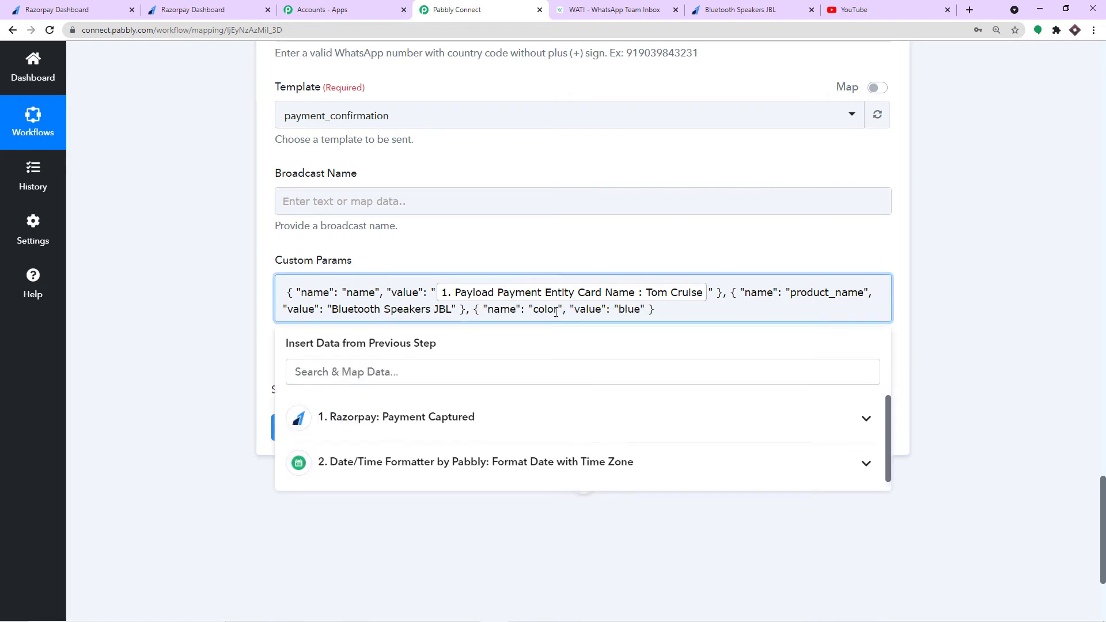
- Replace the third parameter's name with company_name, copied from the last line of the WATI template body
left_click_drag(559, 311, 532, 313)
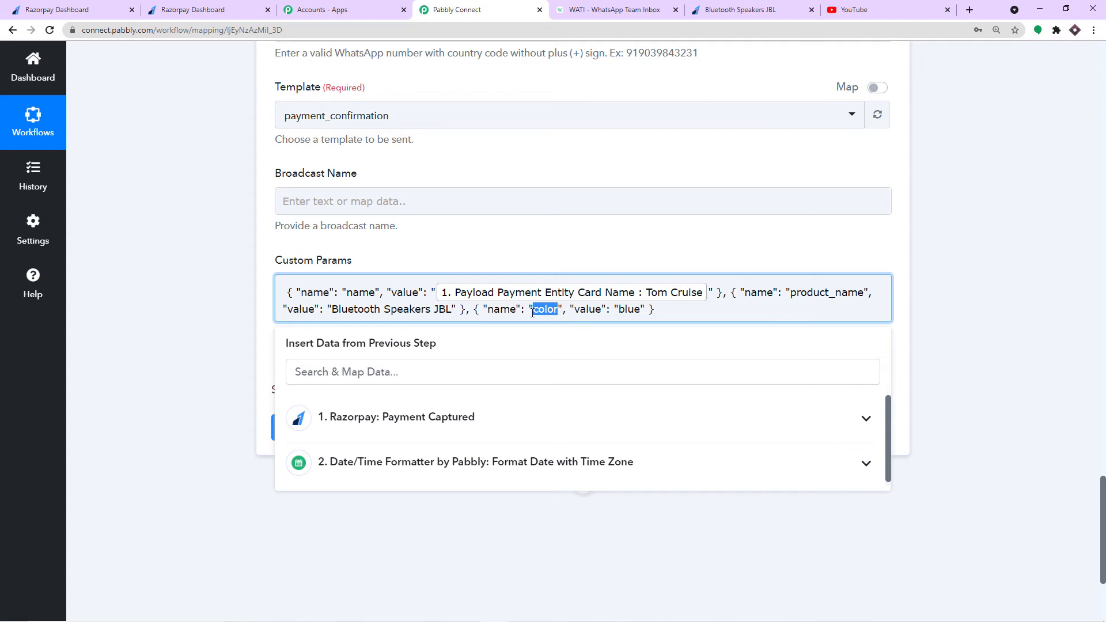
key("BackSpace")
left_click(611, 9)
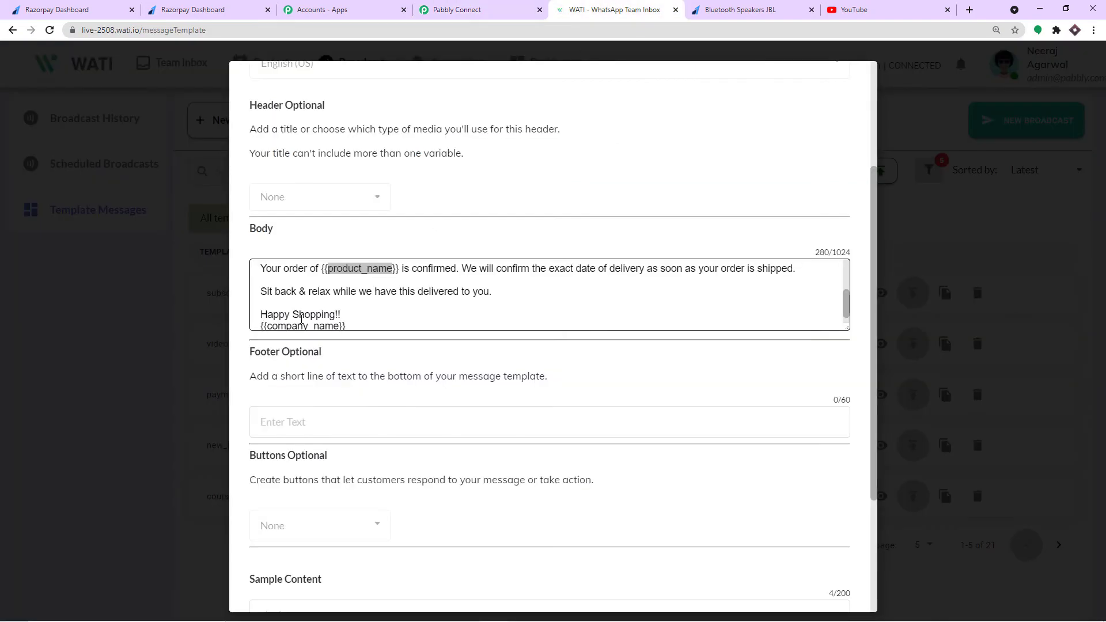
left_click_drag(339, 324, 280, 316)
right_click(281, 316)
left_click(301, 323)
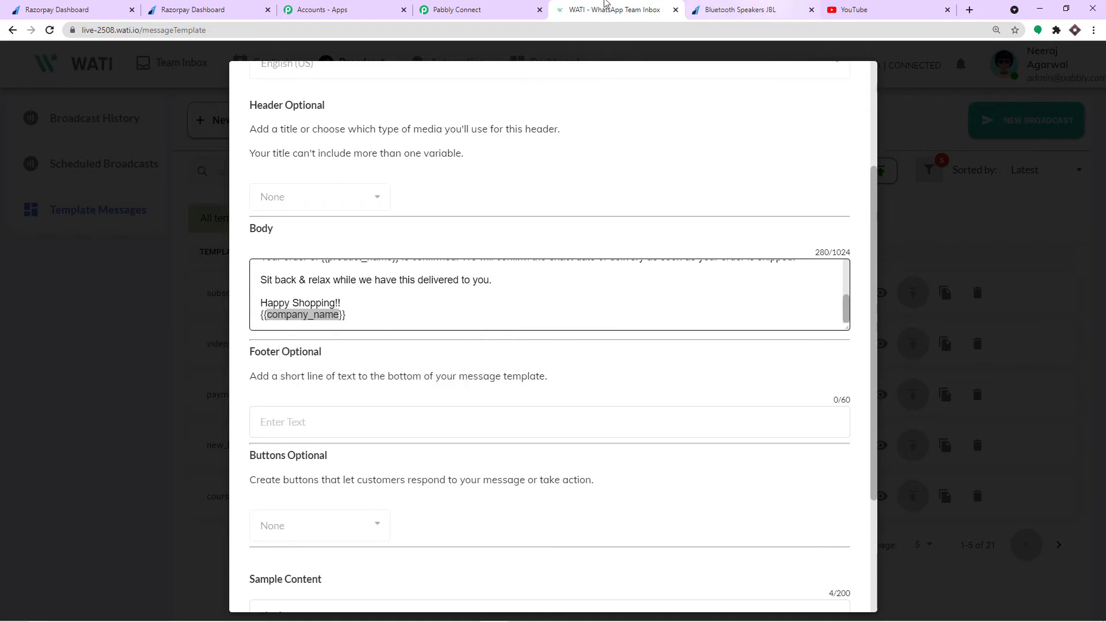
left_click(500, 5)
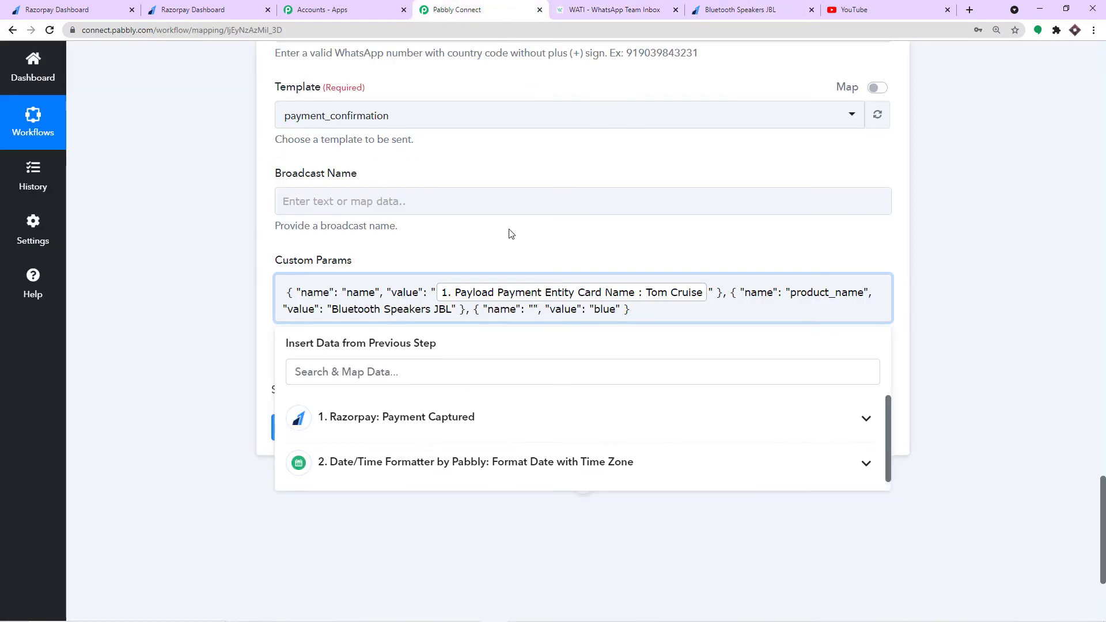
key("ctrl+v")
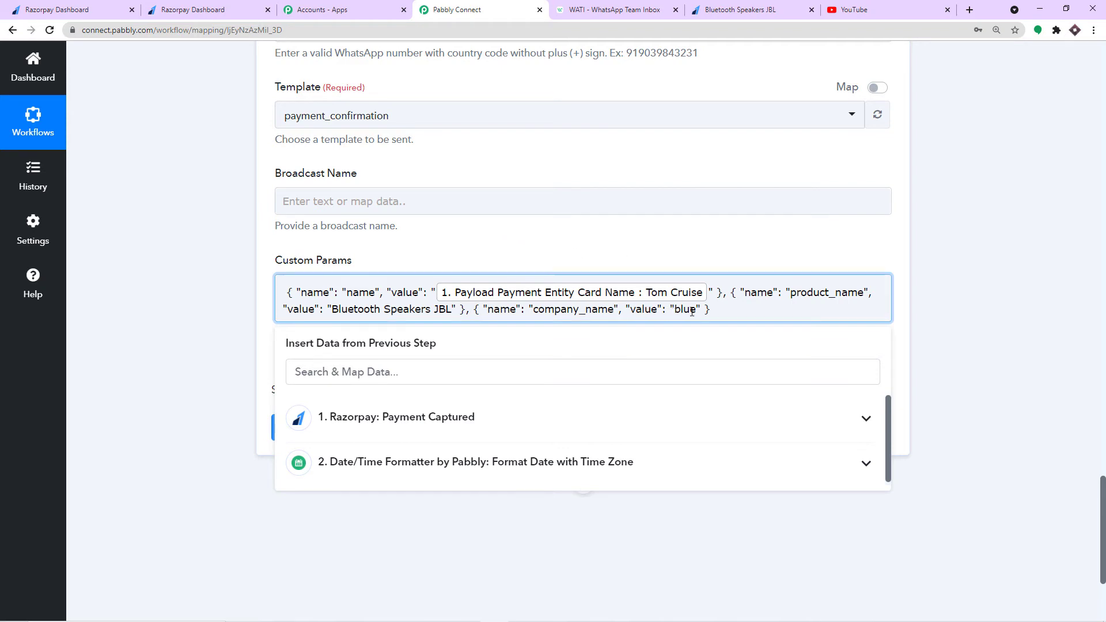
- Set the company_name parameter's value to "Star Electronics"
left_click_drag(698, 310, 673, 312)
key("BackSpace")
type("Star Electronics")
left_click(939, 173)
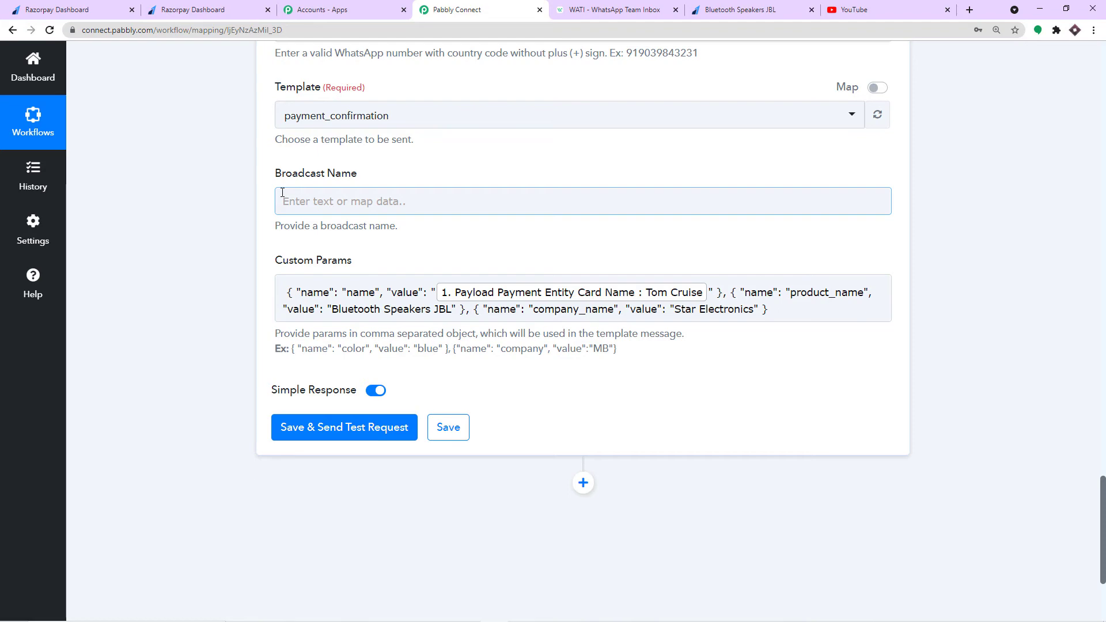
- In WATI, close the template and examine the broadcast names in the broadcast history and the statistics of a New Order broadcast
left_click(615, 9)
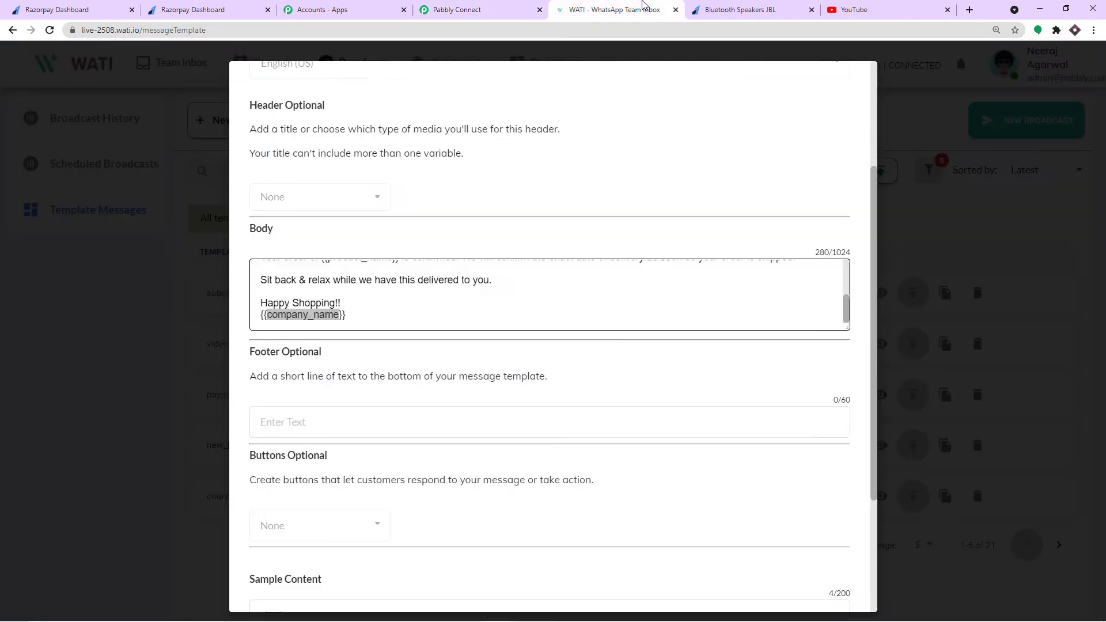
left_click(925, 129)
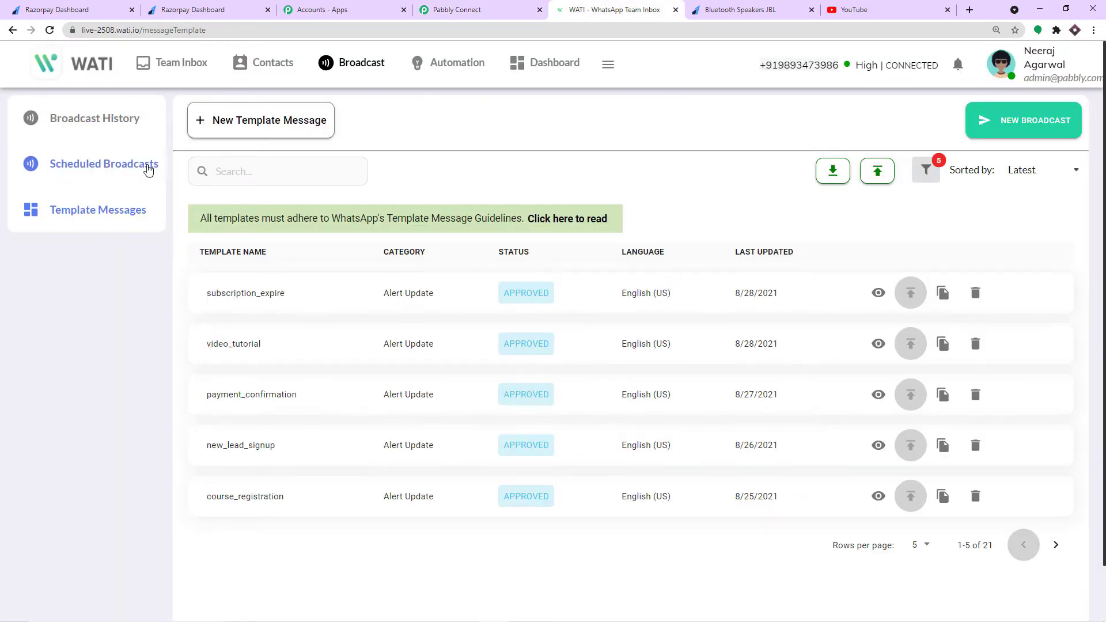
left_click(118, 117)
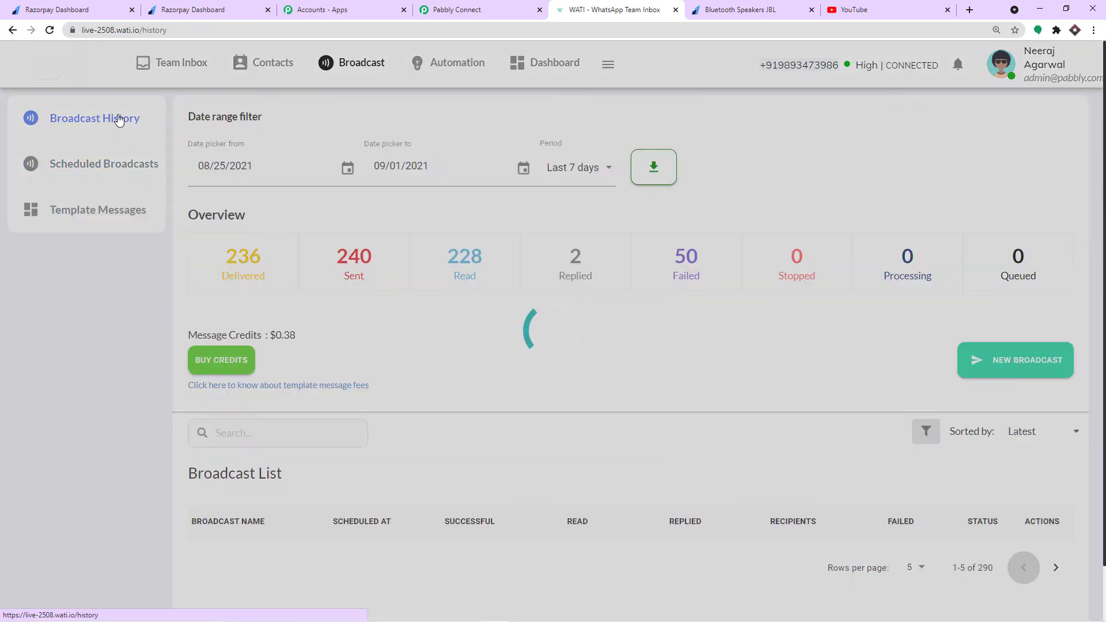
scroll(408, 222, "down", 6)
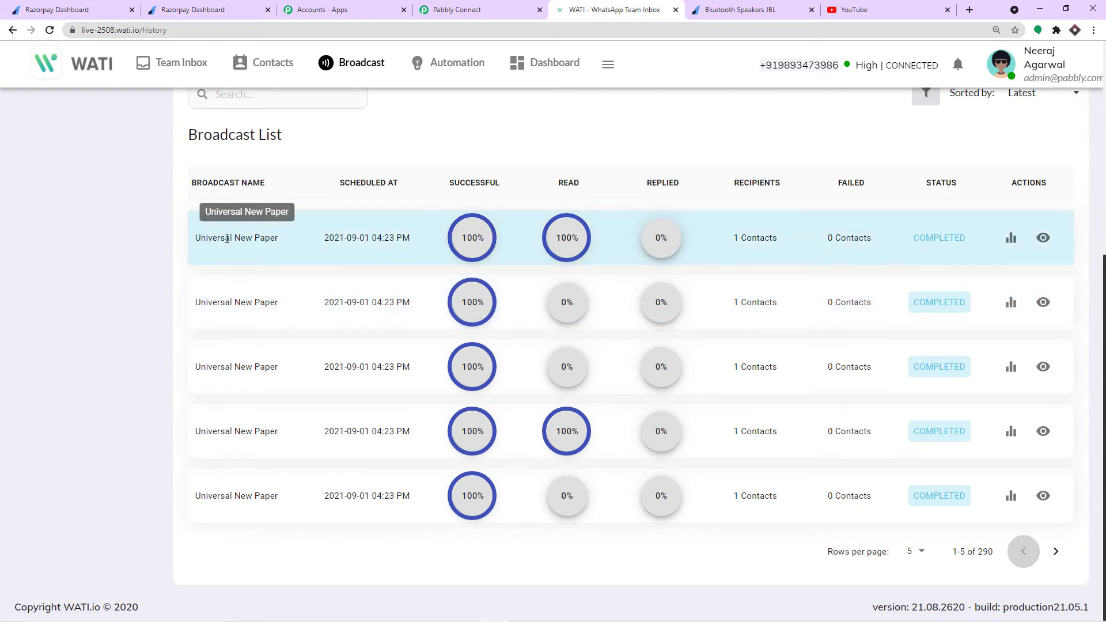
left_click(1056, 551)
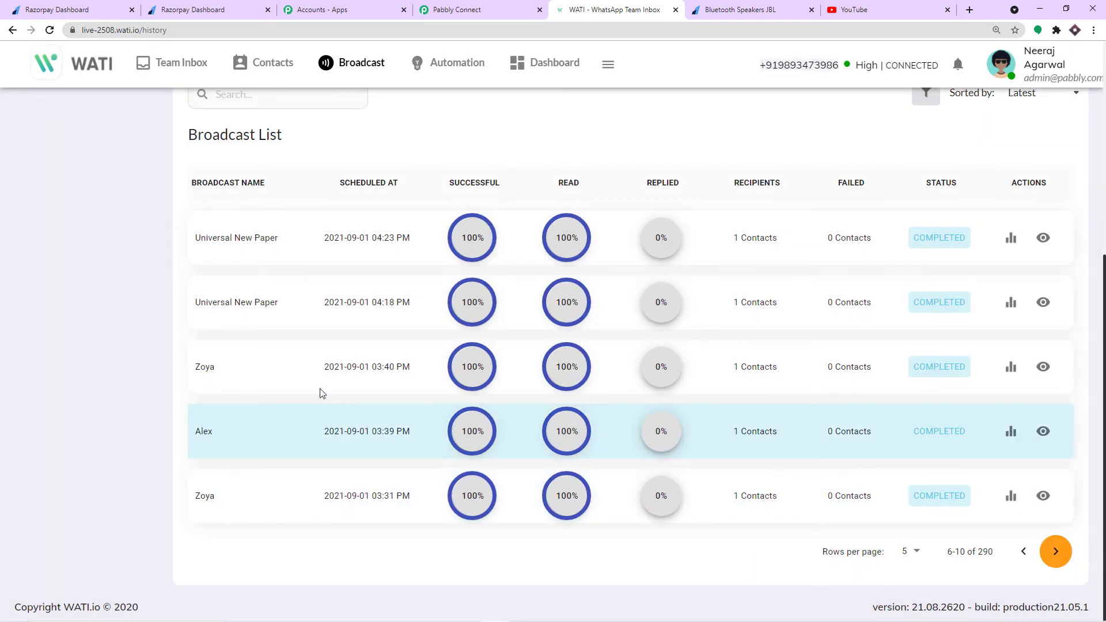
left_click(1060, 551)
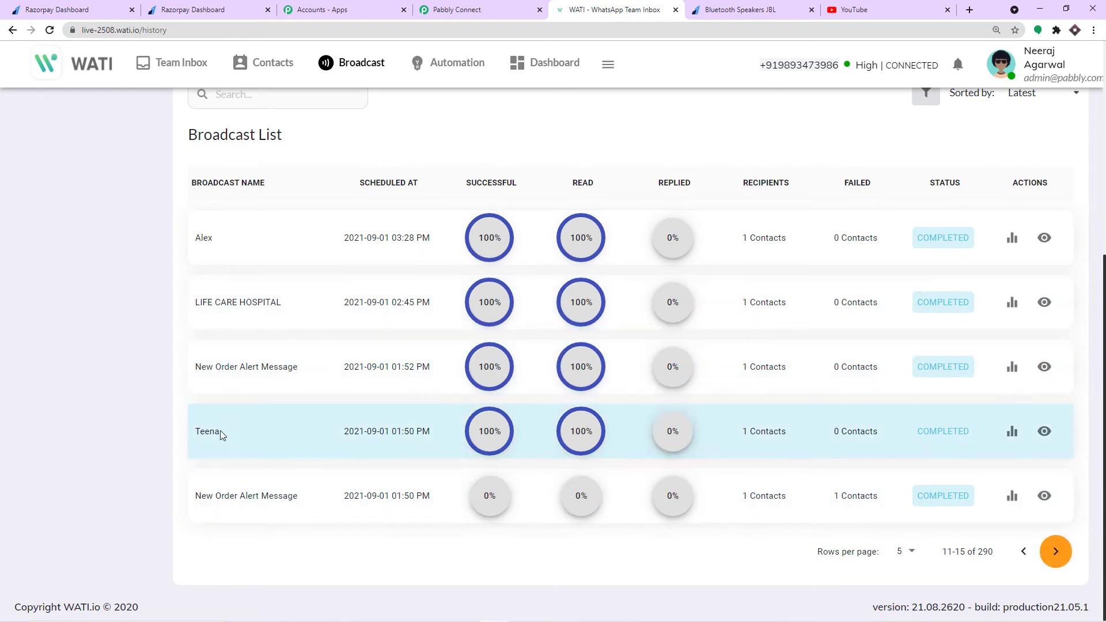
left_click(1055, 547)
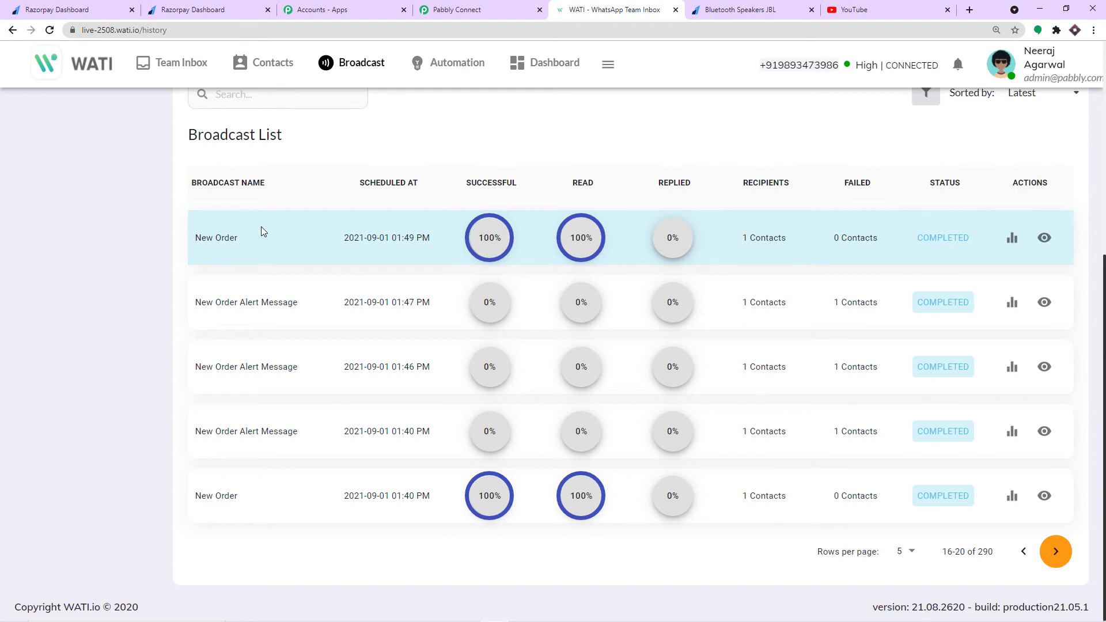
left_click(1012, 238)
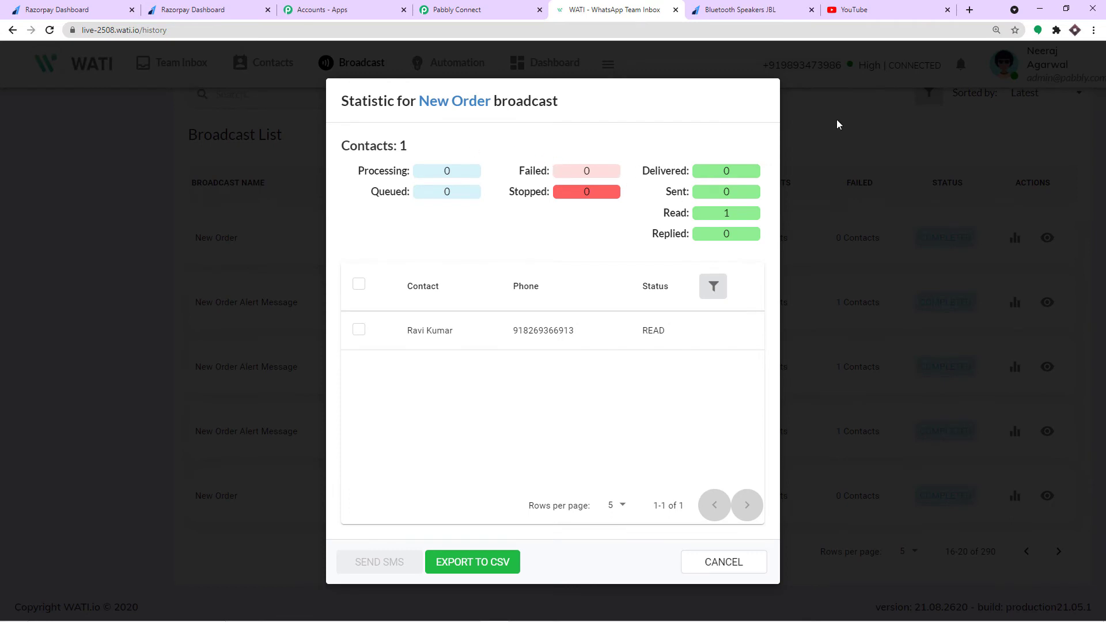
left_click(723, 562)
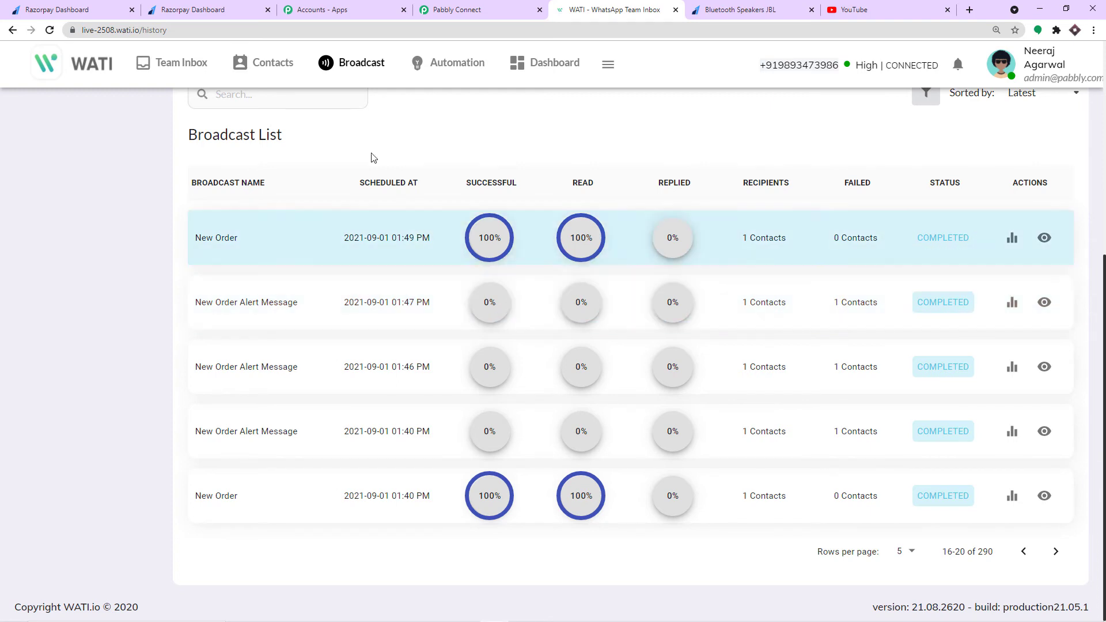
- In Pabbly Connect, set the Broadcast Name to "Payment Message -" followed by the mapped Razorpay field Payload Payment Entity Card Name
left_click(457, 8)
left_click(321, 202)
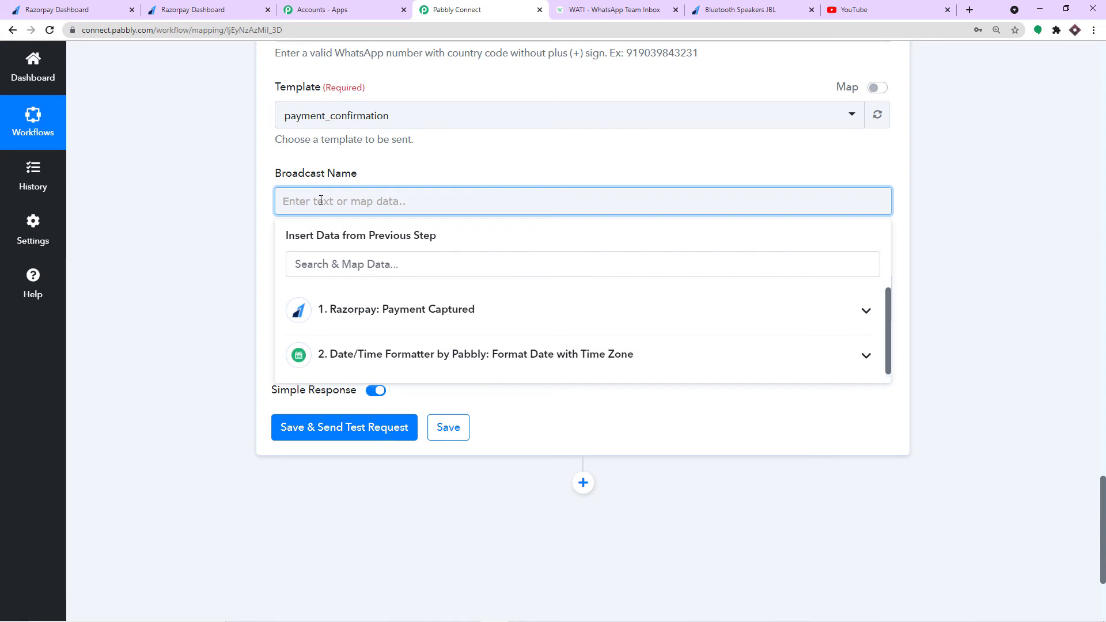
type("Pa")
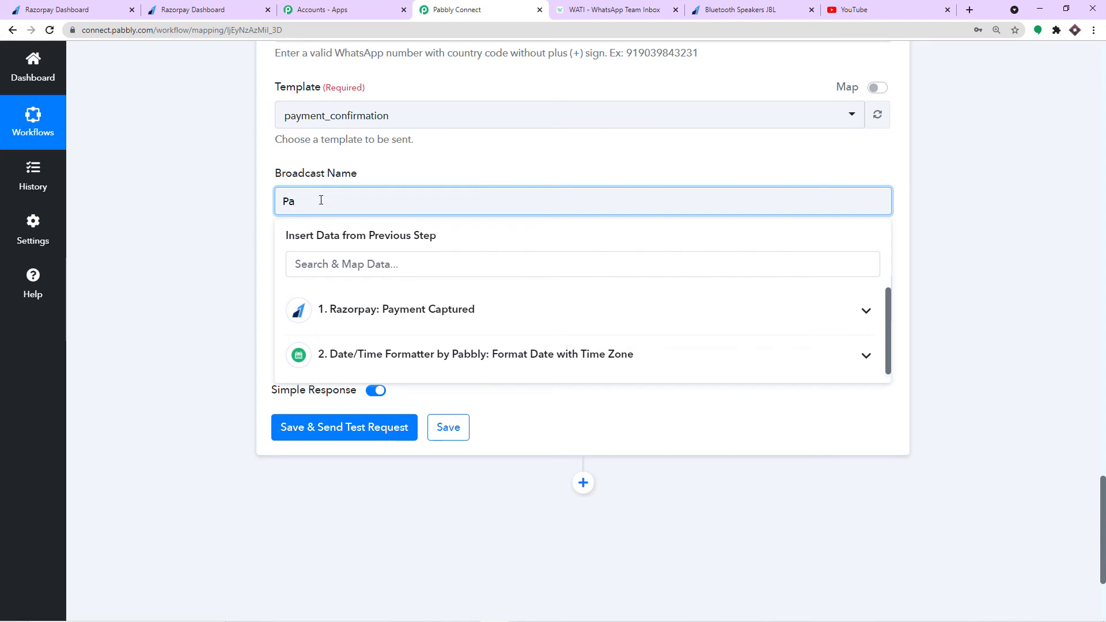
type("yment Message -")
left_click(338, 309)
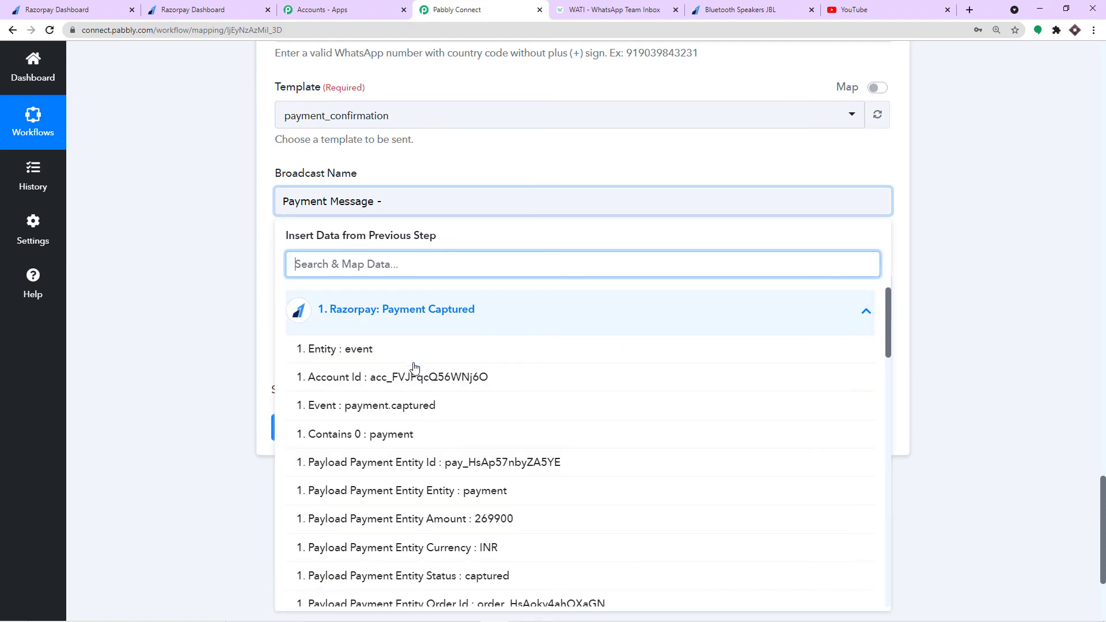
scroll(466, 403, "down", 5)
scroll(474, 417, "down", 5)
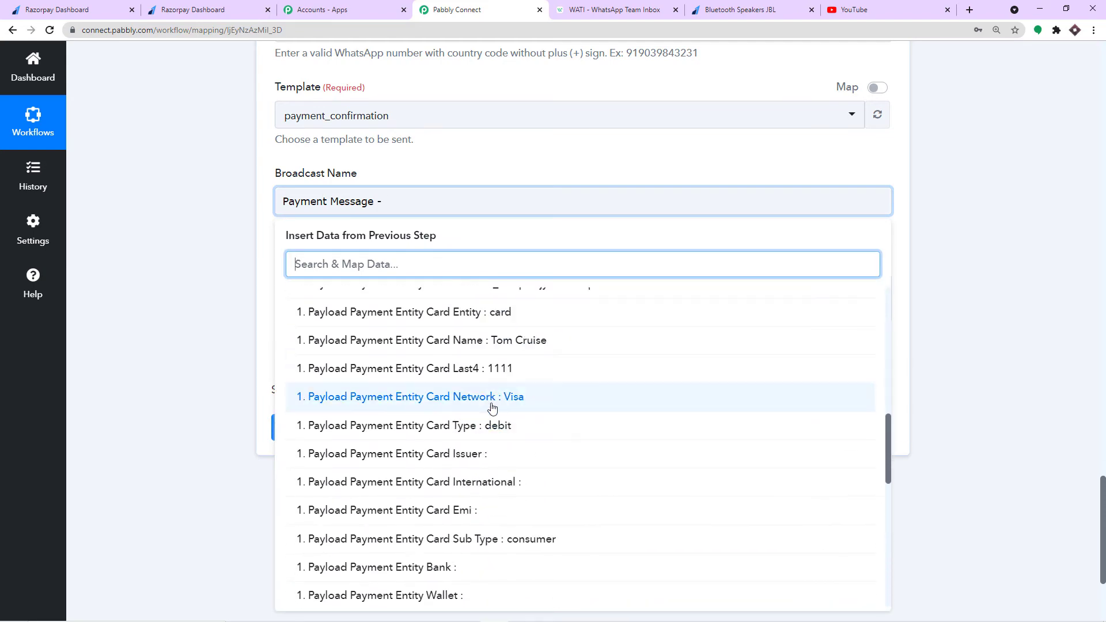
left_click(499, 343)
left_click(499, 169)
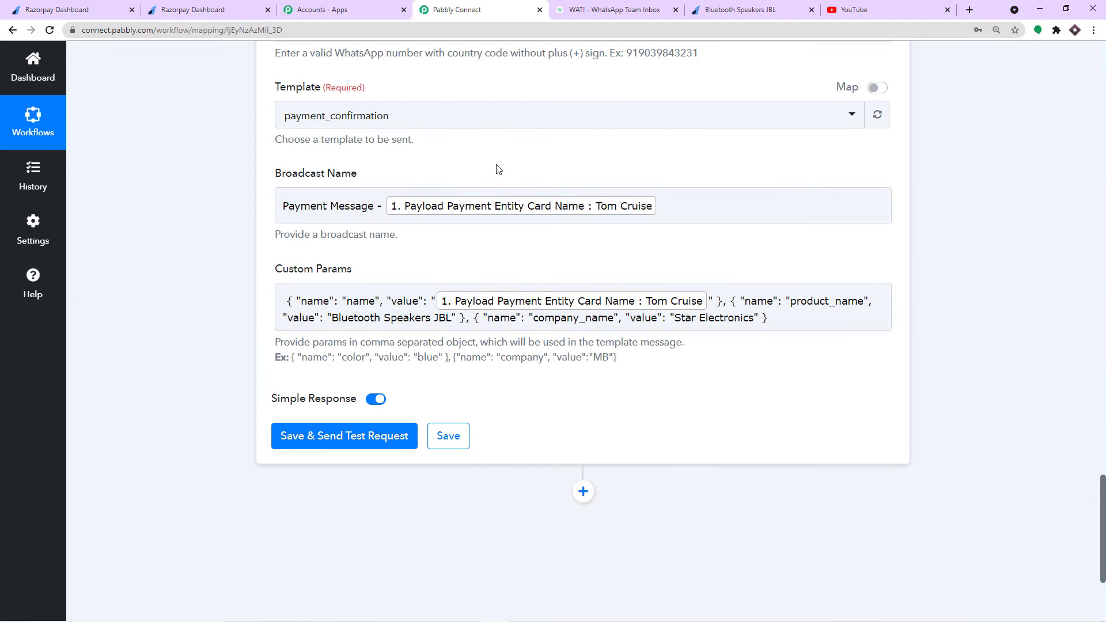
- Save the WATI Send Template Message action and send its test request
left_click(303, 198)
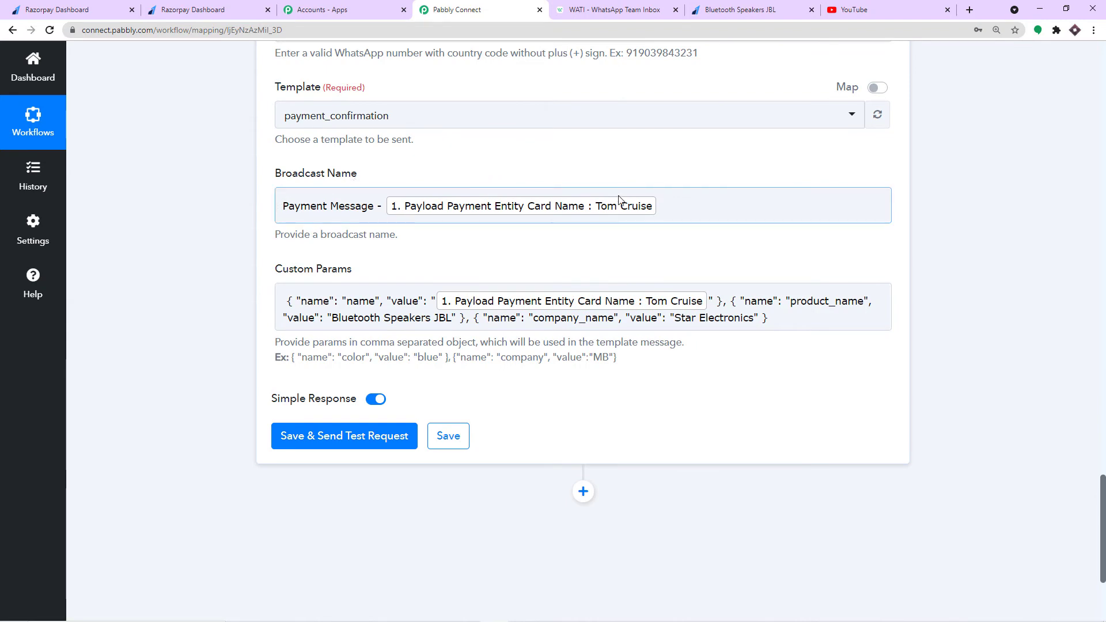
scroll(656, 199, "down", 1)
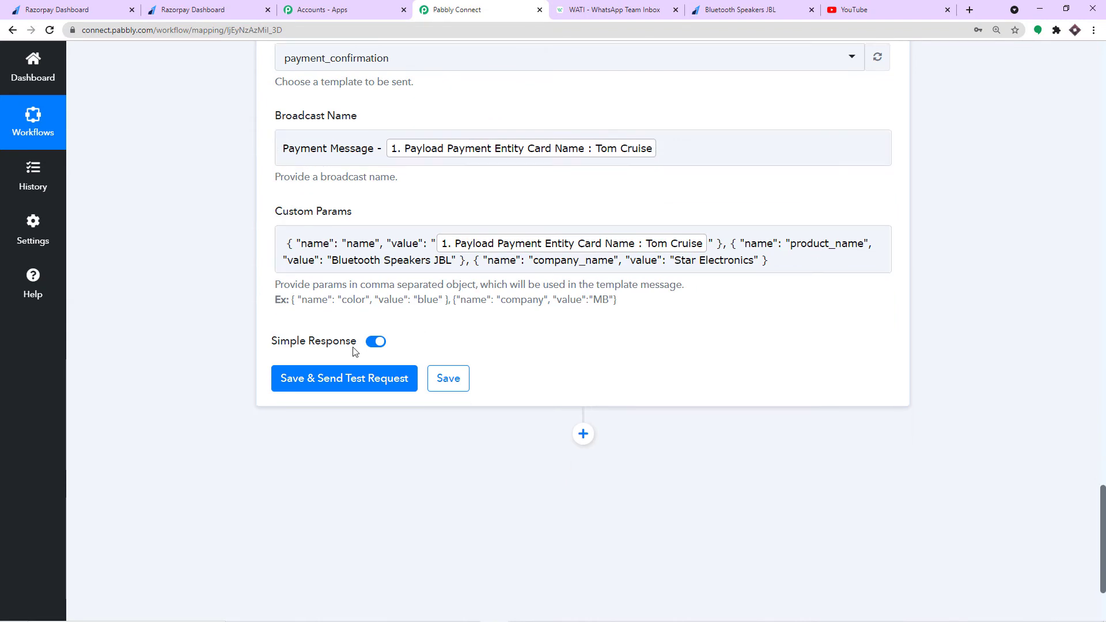
left_click(350, 383)
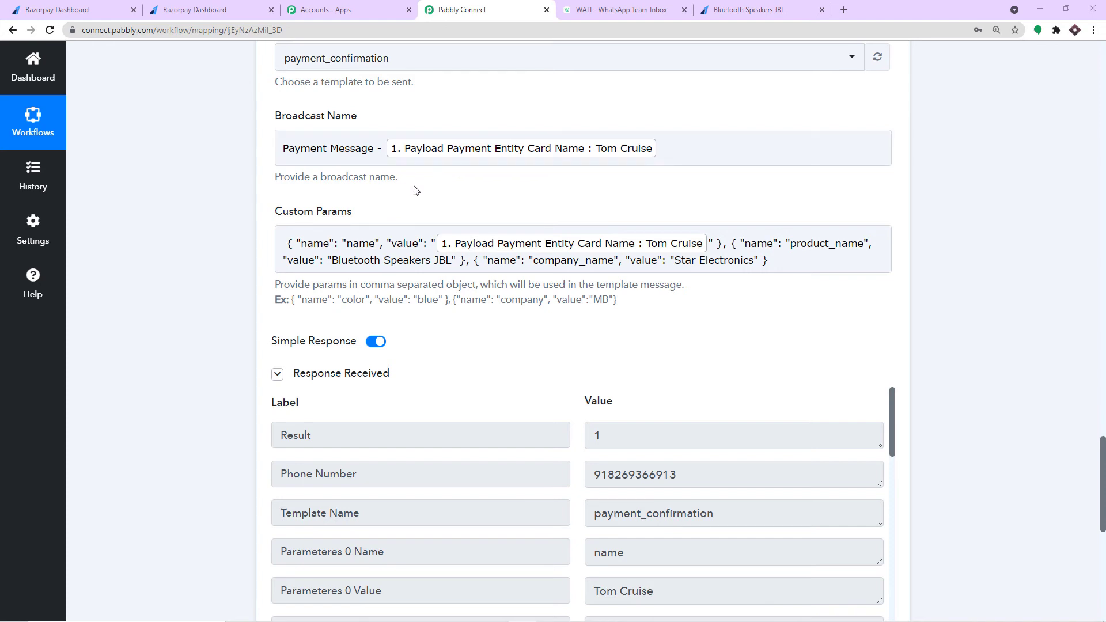
- In WATI, reload the broadcast history and compare the newest broadcast's name with the Broadcast Name configured in Pabbly Connect
left_click(378, 164)
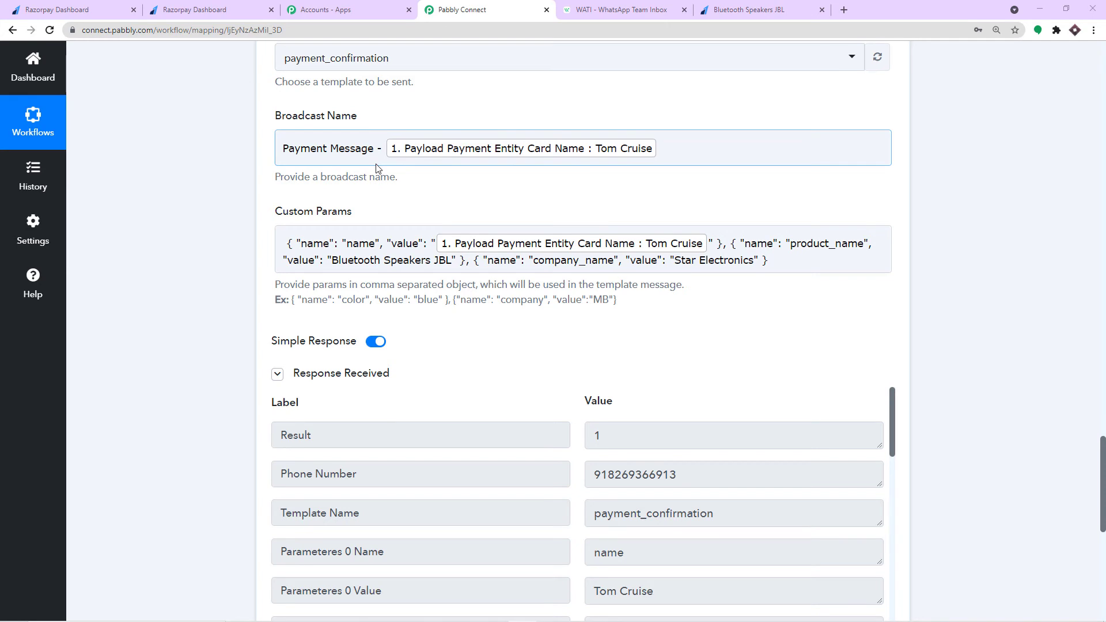
left_click(589, 14)
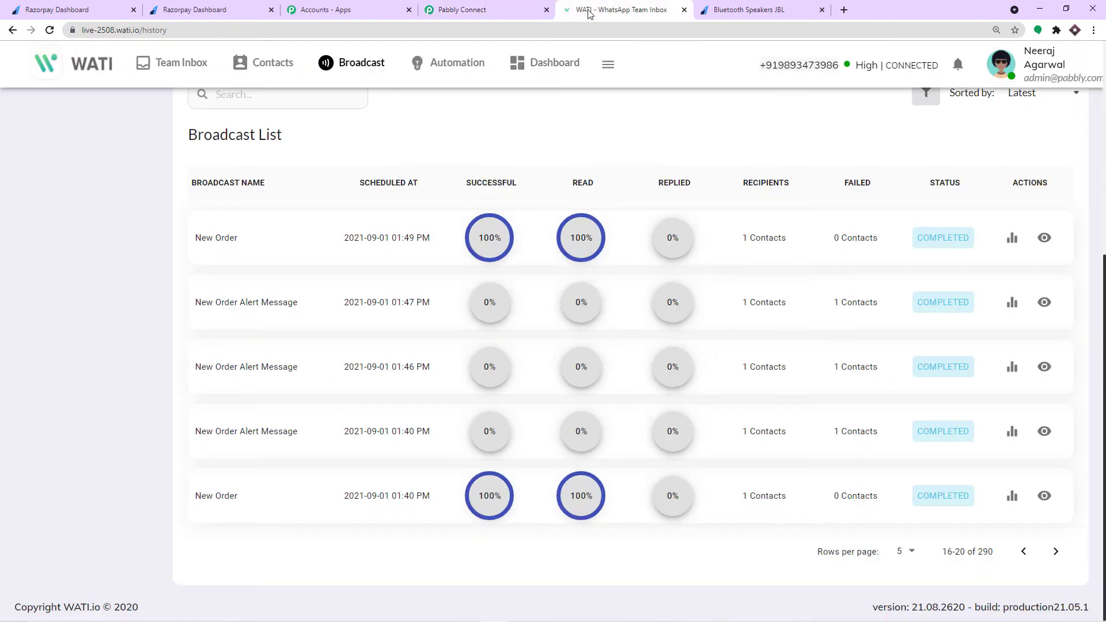
left_click(50, 31)
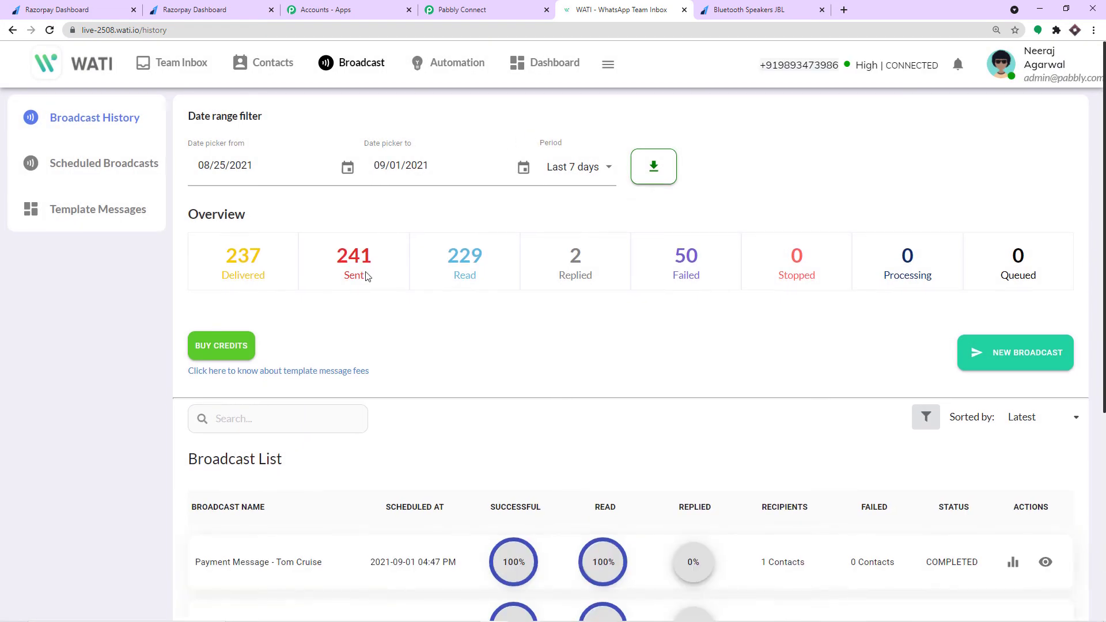
scroll(366, 276, "down", 5)
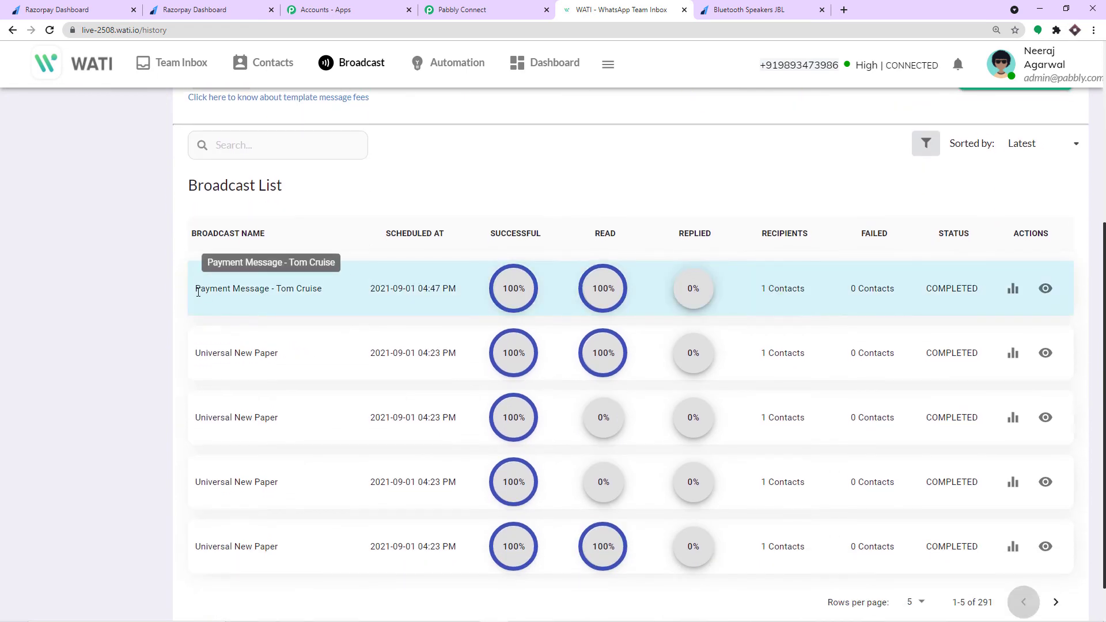
left_click_drag(194, 292, 321, 292)
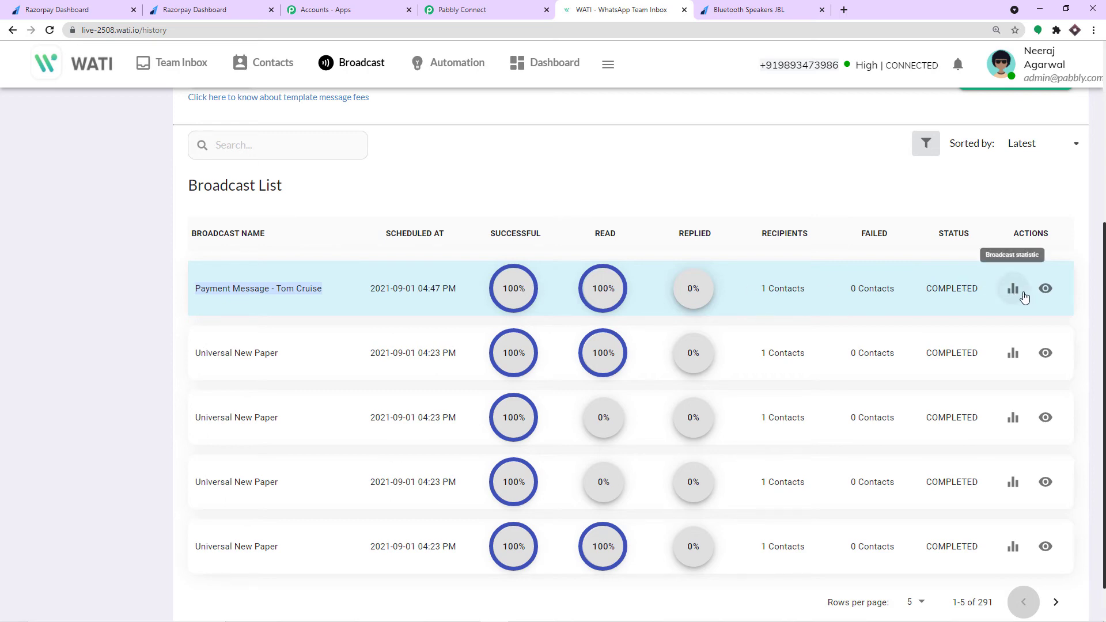
left_click(499, 6)
left_click(296, 156)
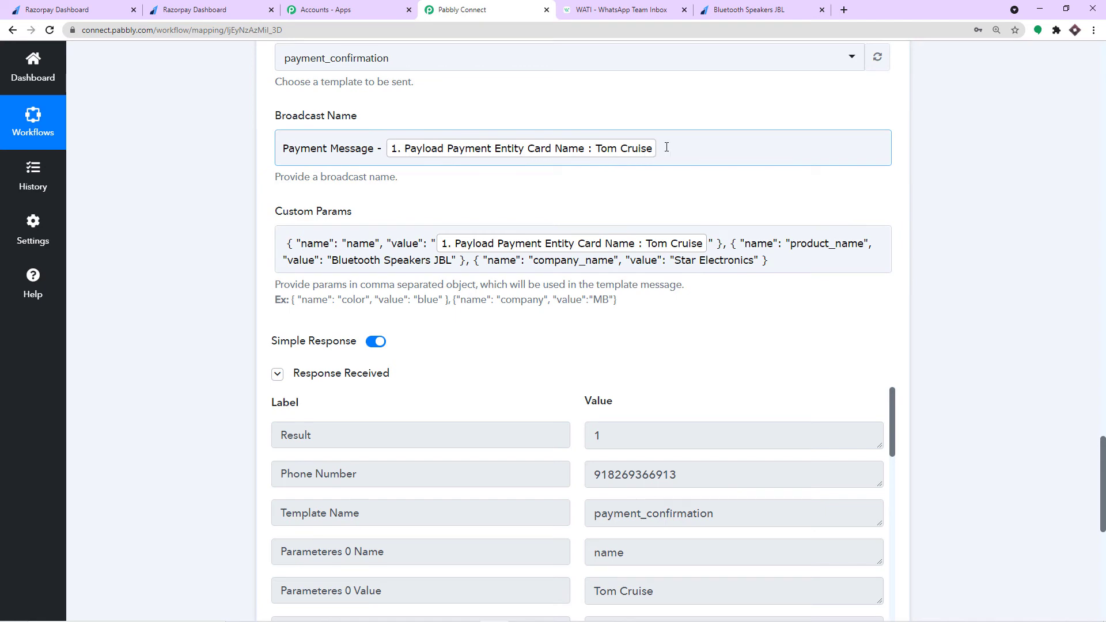
left_click(622, 10)
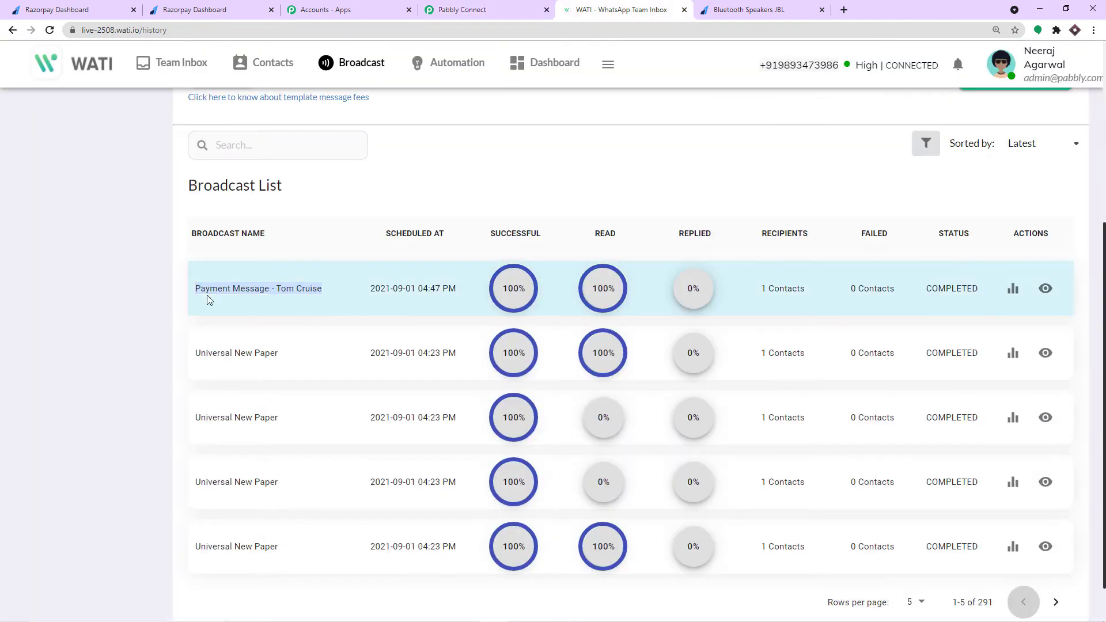
left_click_drag(309, 290, 323, 289)
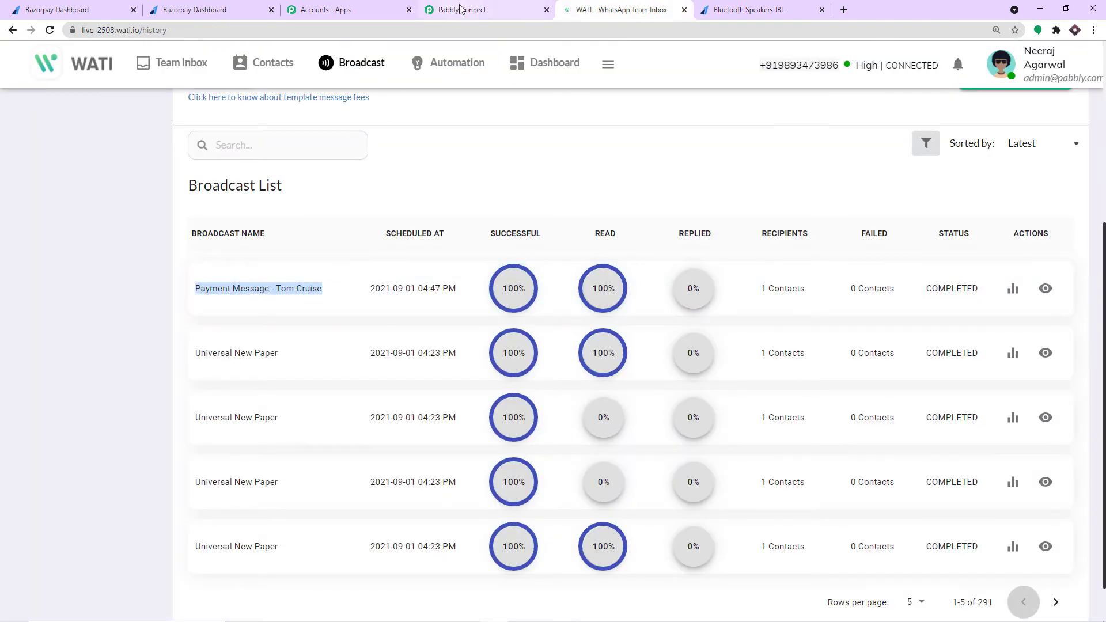
- In Pabbly Connect, add another action at the end of the workflow using WATI with the Send Template Message event
left_click(461, 9)
scroll(1004, 420, "down", 5)
scroll(1003, 425, "down", 2)
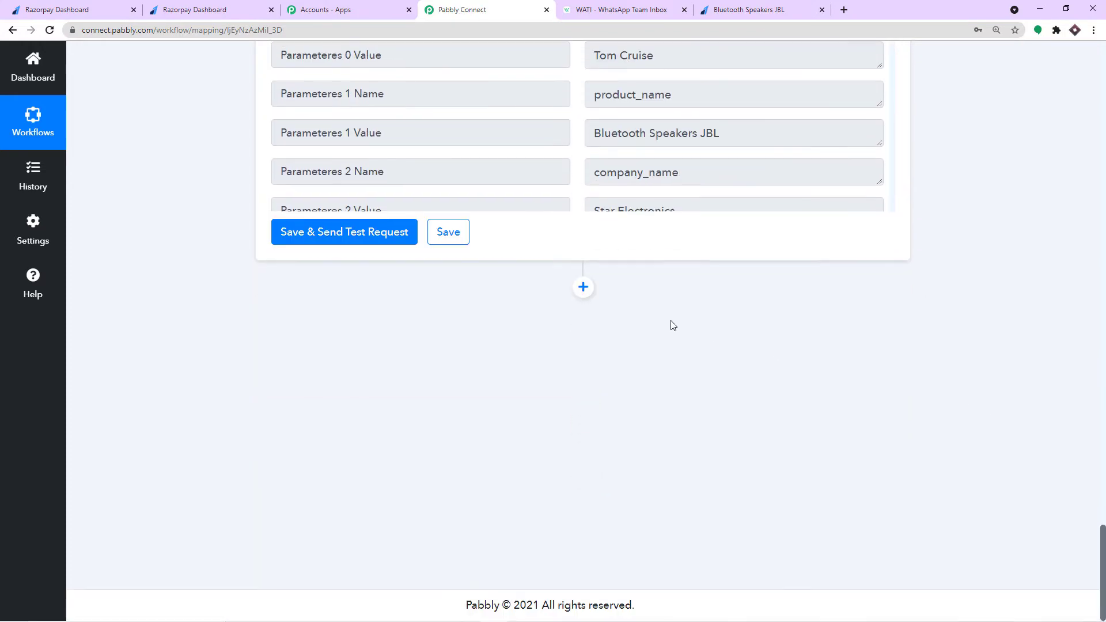
left_click(583, 287)
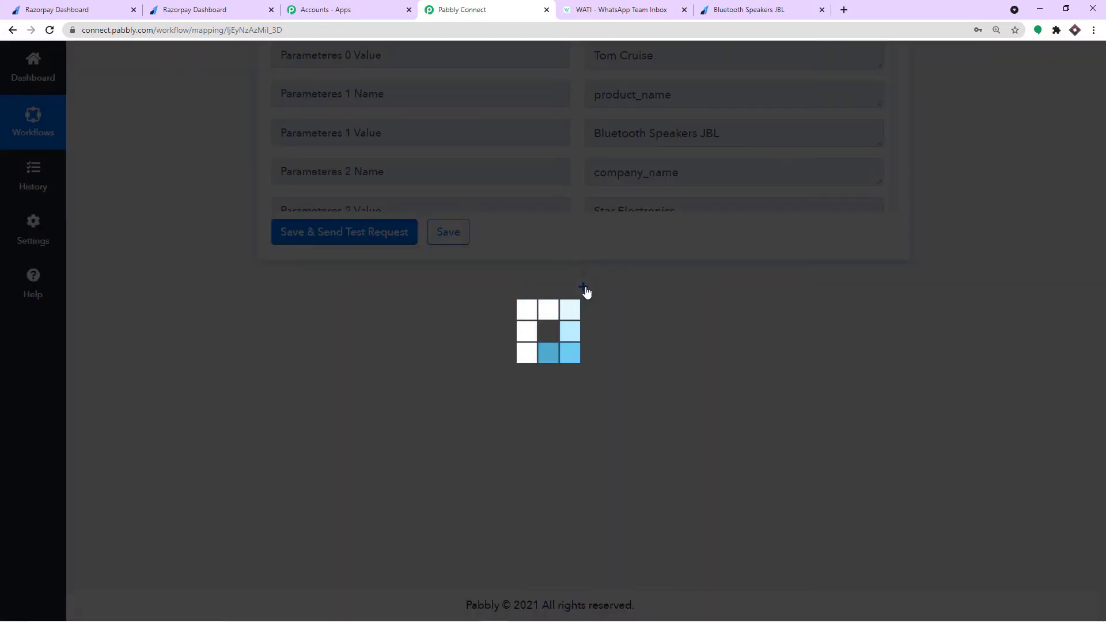
scroll(428, 374, "down", 2)
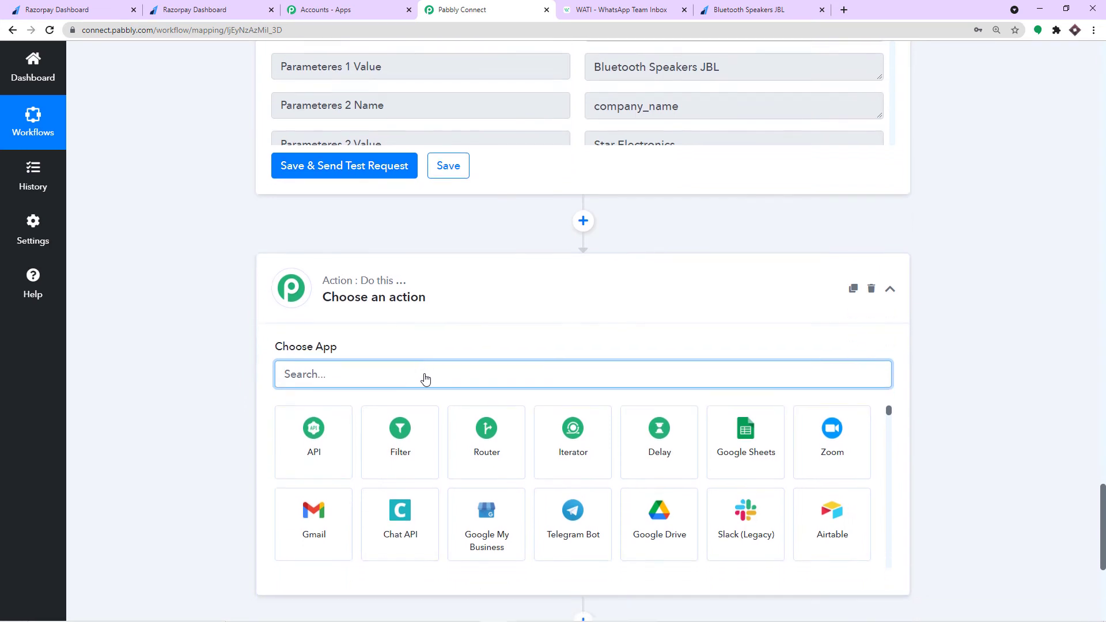
type("wati")
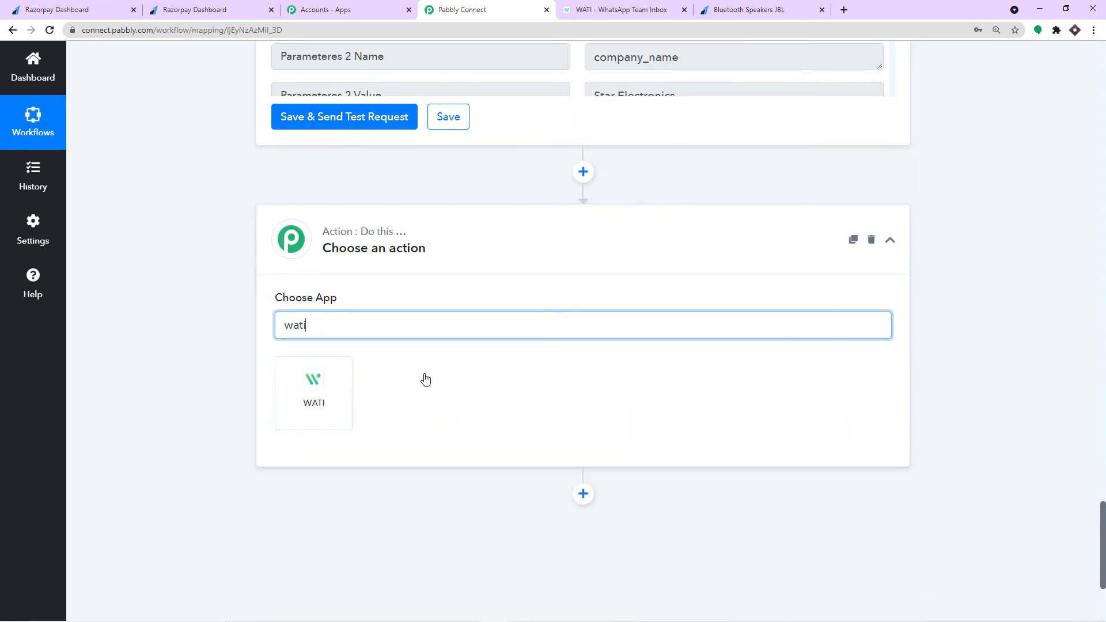
left_click(323, 382)
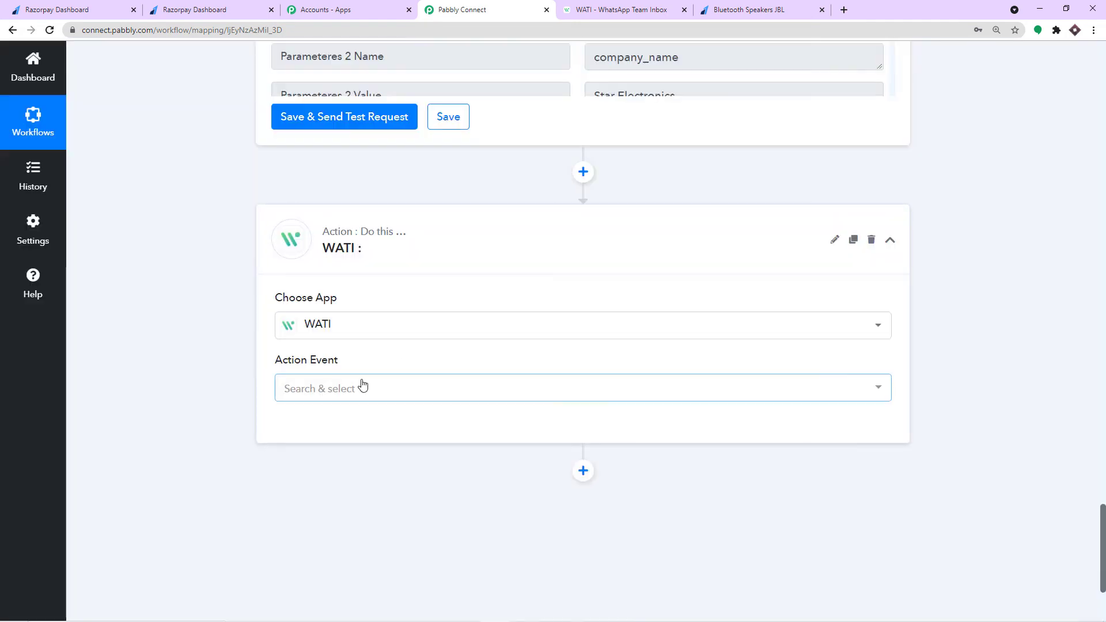
left_click(363, 386)
left_click(358, 528)
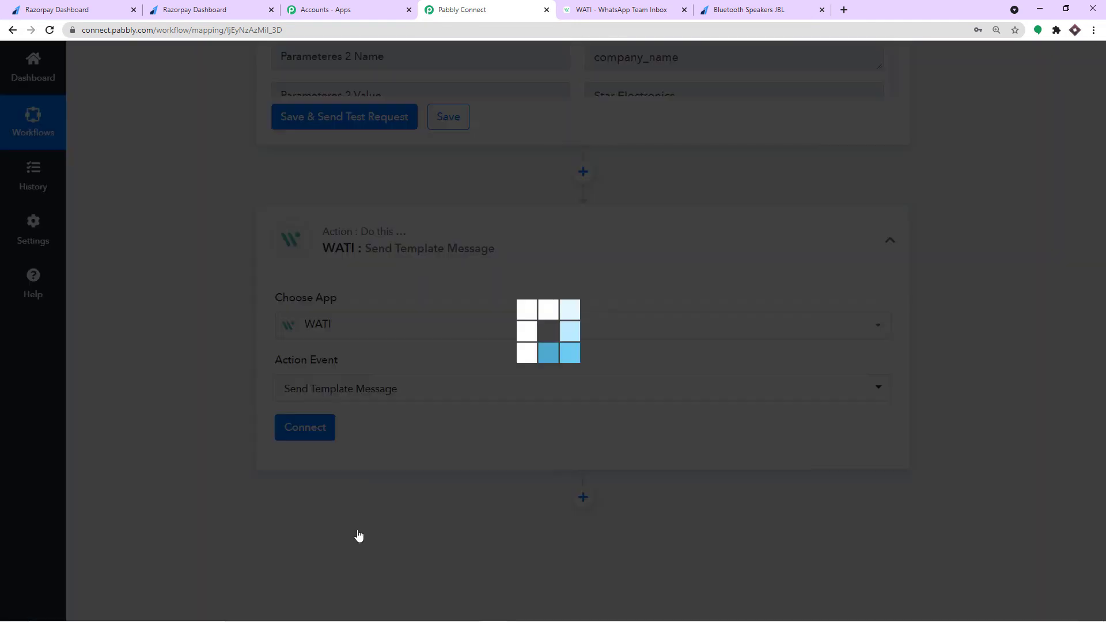
- Connect the new WATI action through the existing connection WATI #26 and save the connection
scroll(522, 293, "down", 2)
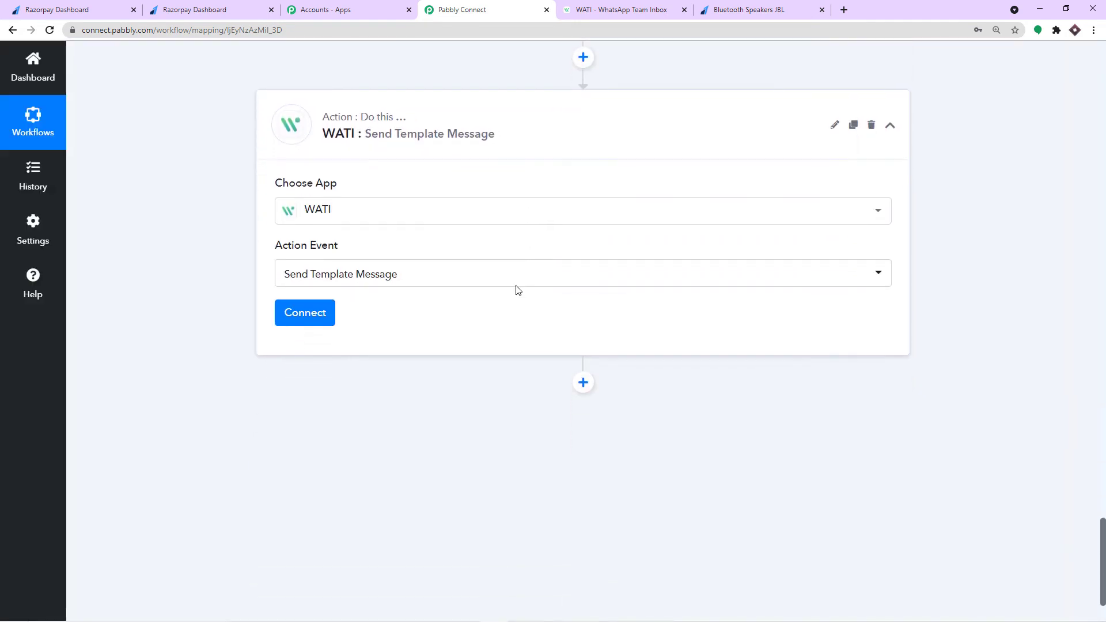
left_click(314, 320)
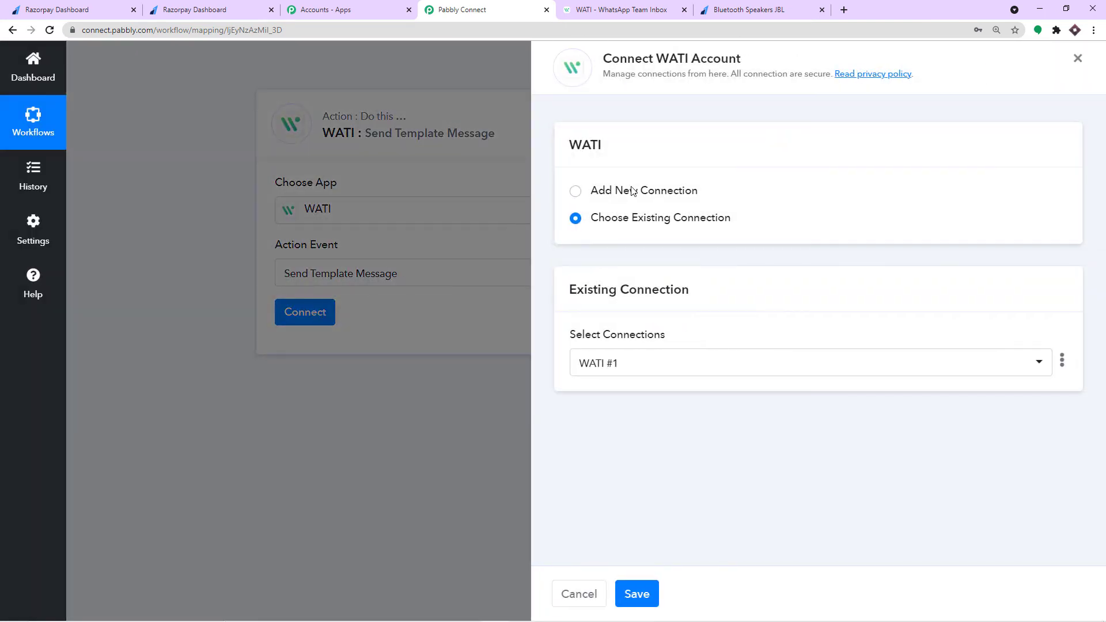
left_click(634, 190)
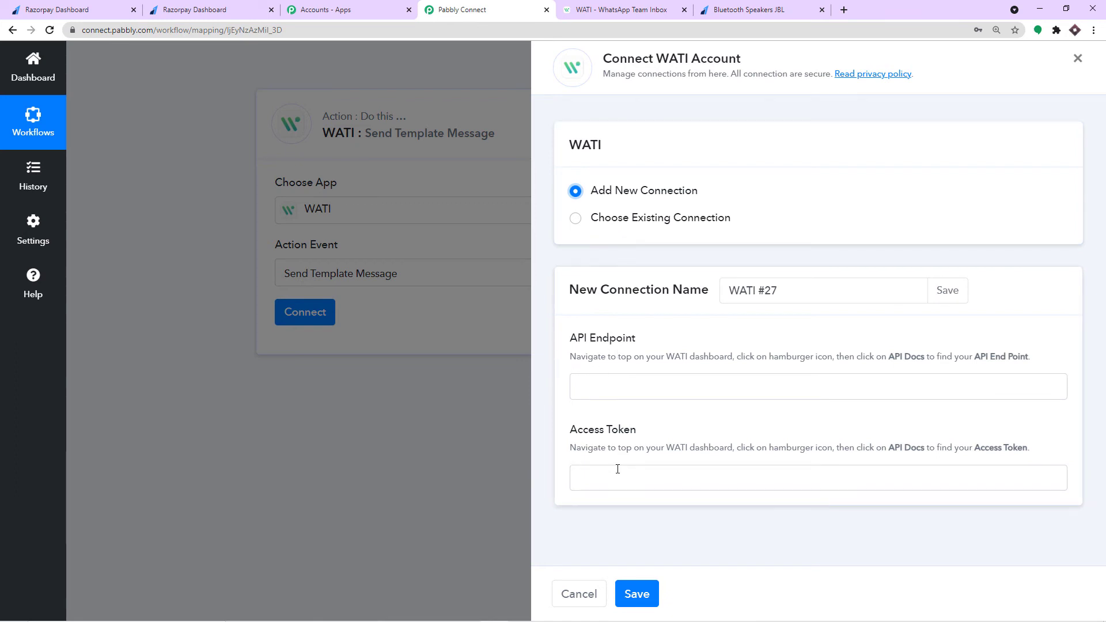
left_click(576, 221)
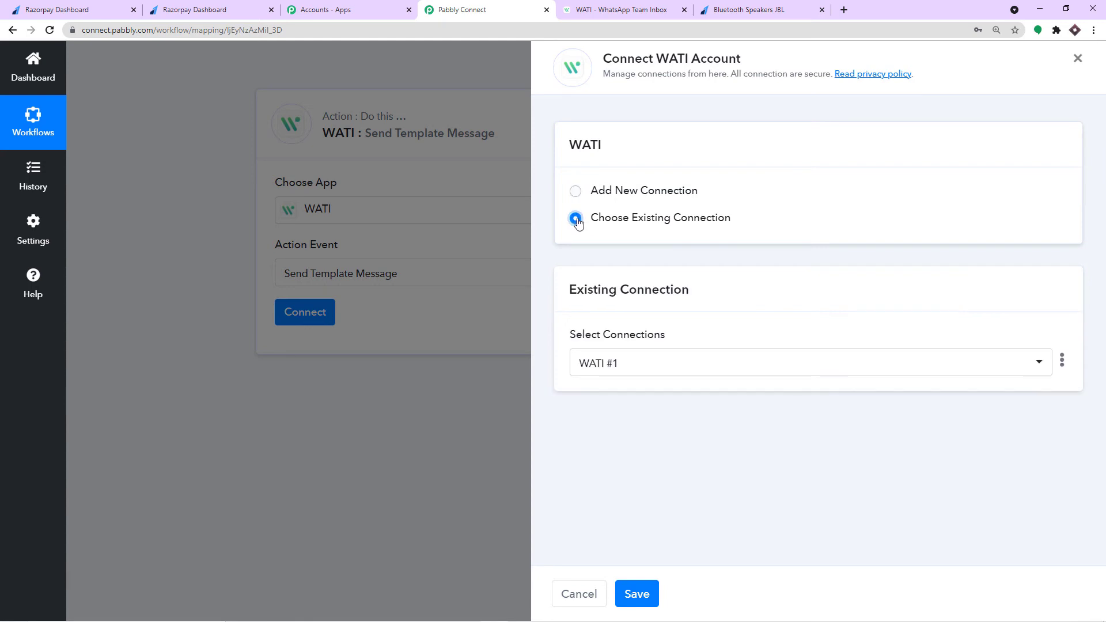
left_click(612, 363)
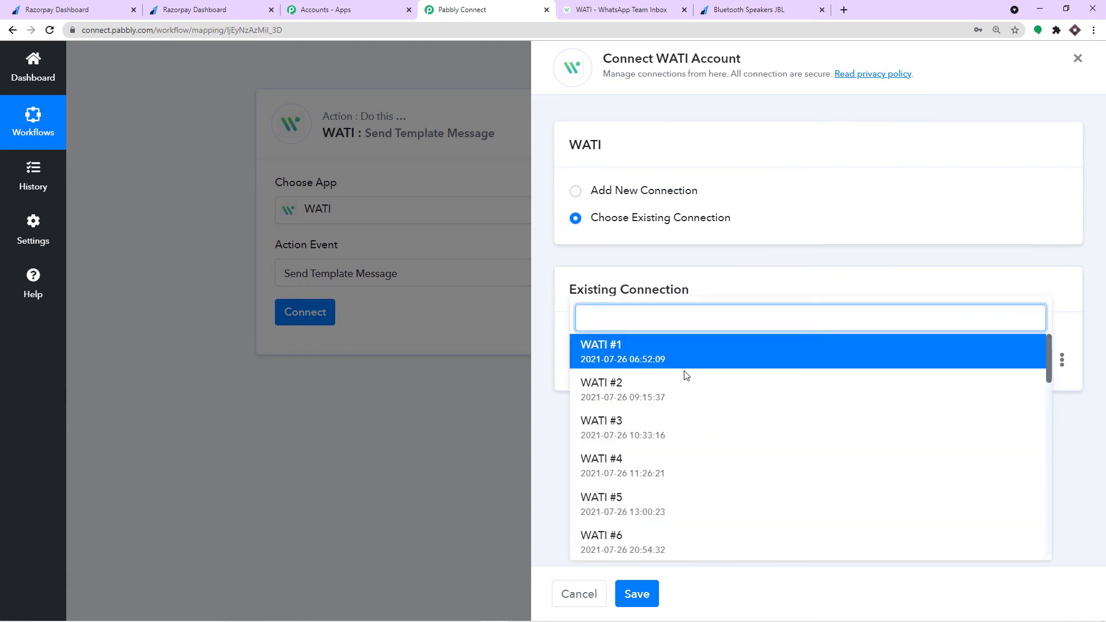
scroll(687, 375, "down", 4)
scroll(686, 375, "down", 8)
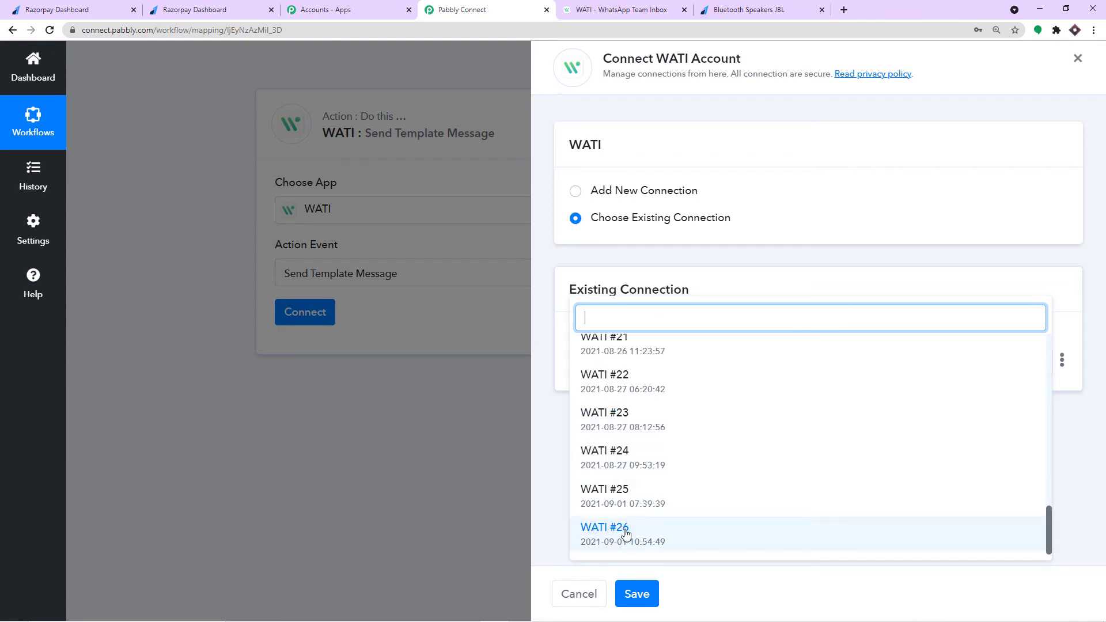
left_click(623, 528)
left_click(637, 593)
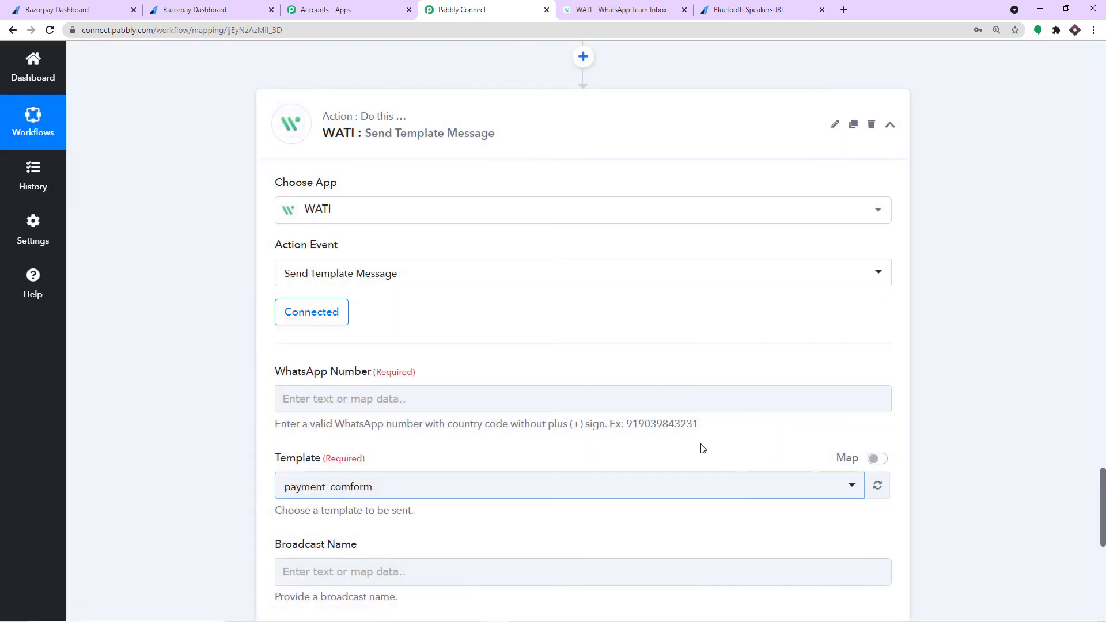
- Examine the WhatsApp Number mapping in the first WATI action and compare it with the new action's fields
scroll(521, 330, "down", 2)
left_click(305, 281)
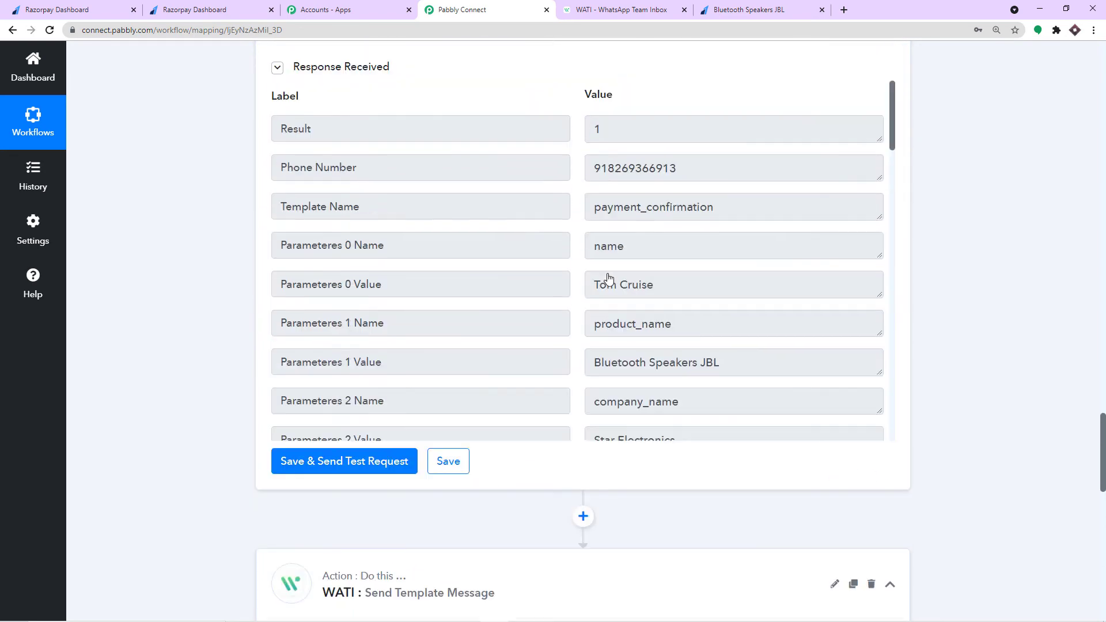
scroll(600, 289, "up", 9)
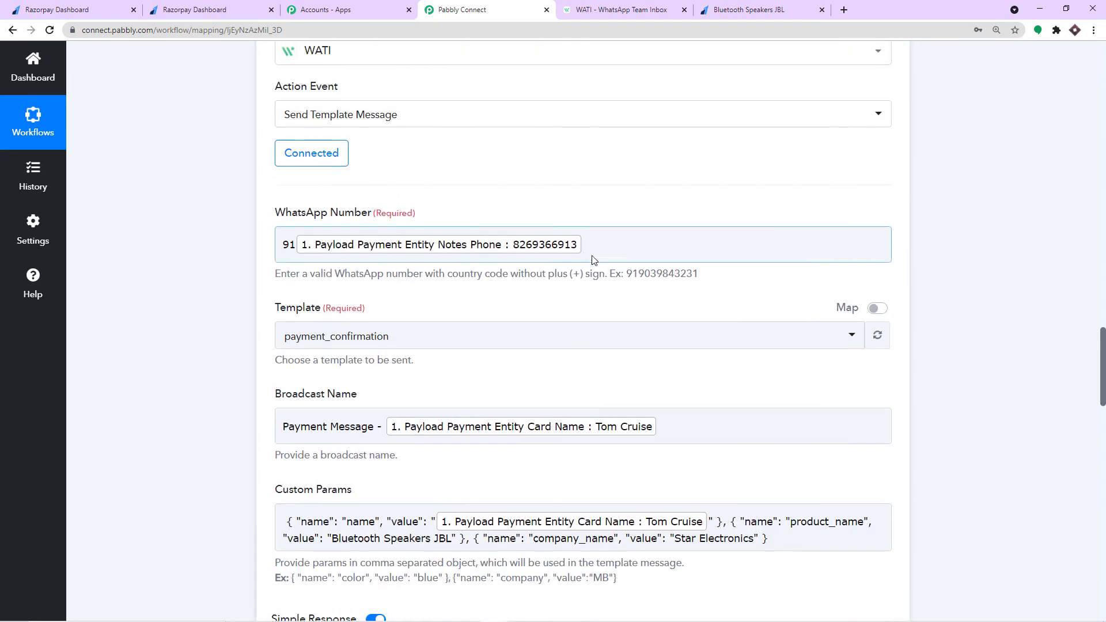
scroll(593, 260, "up", 3)
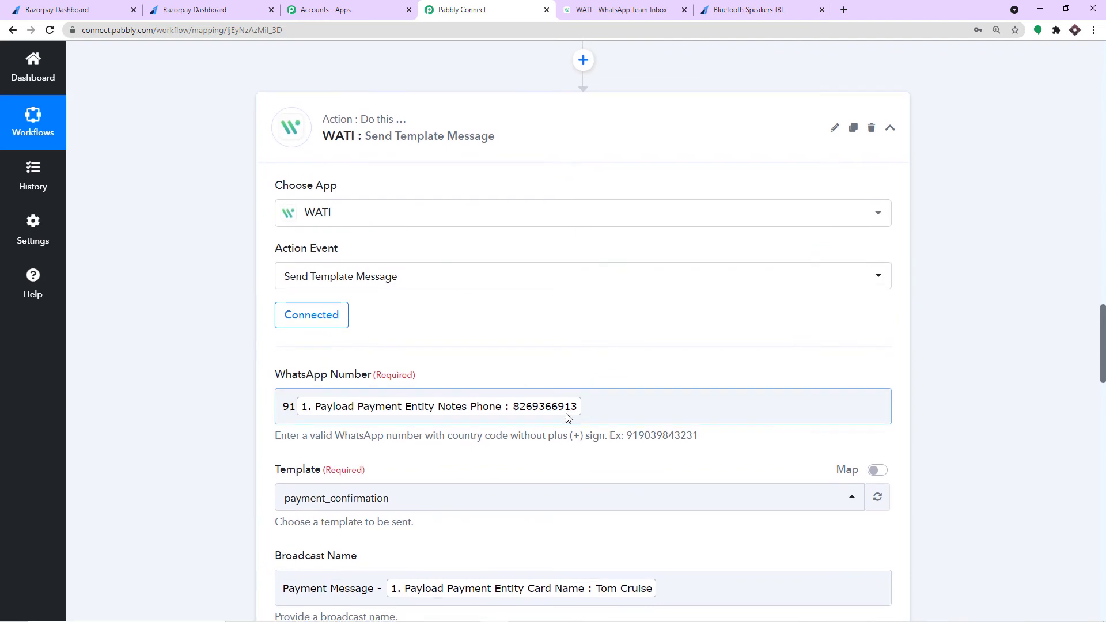
scroll(567, 417, "down", 20)
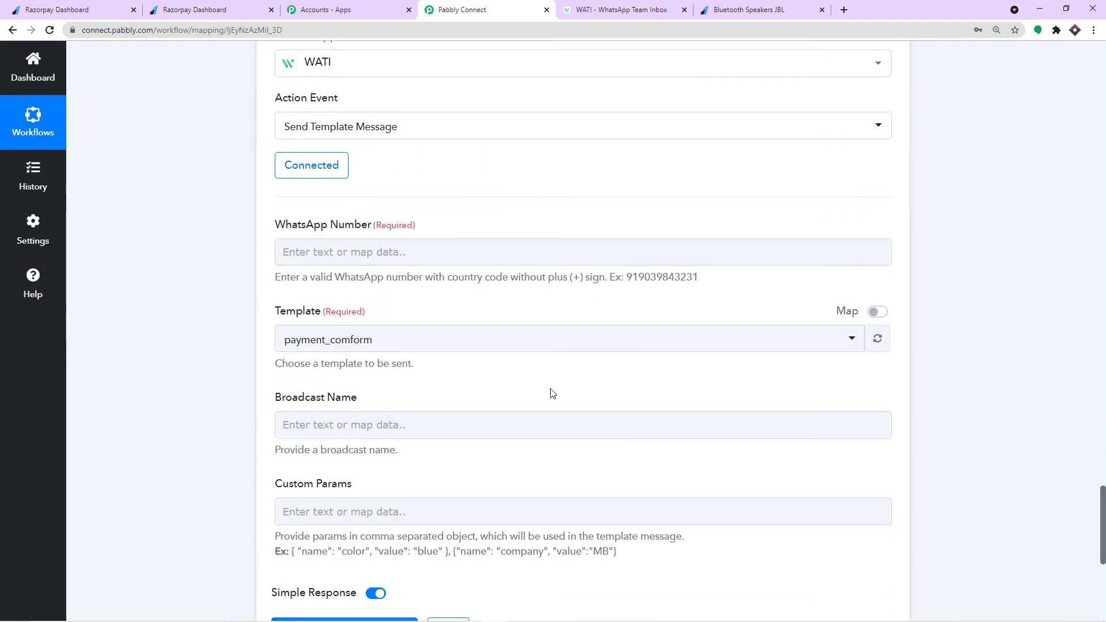
scroll(552, 393, "down", 2)
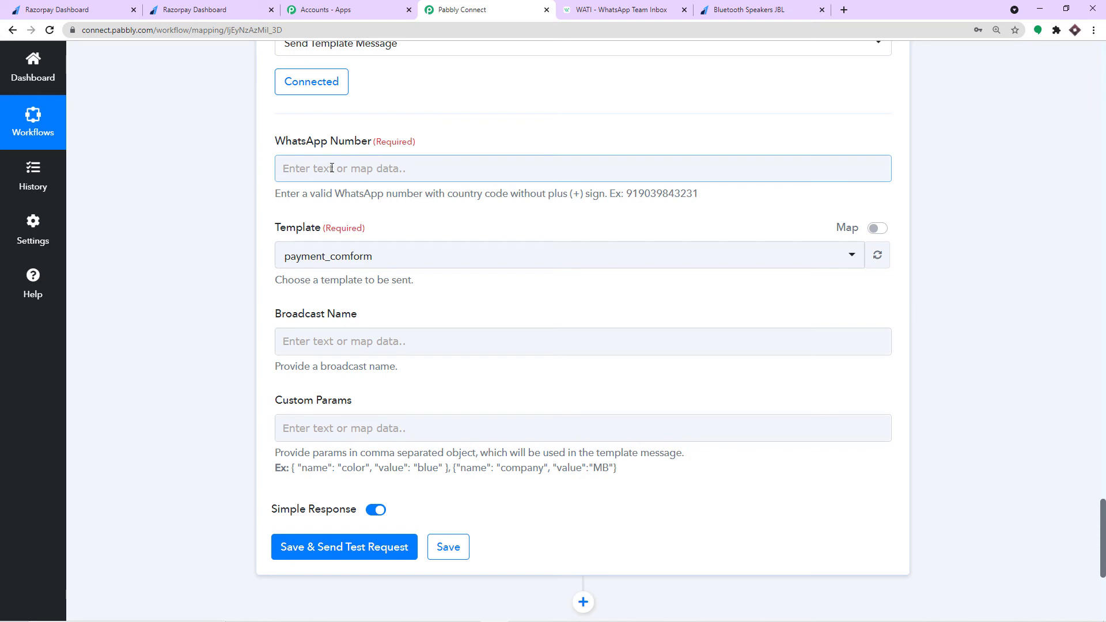
scroll(332, 167, "up", 10)
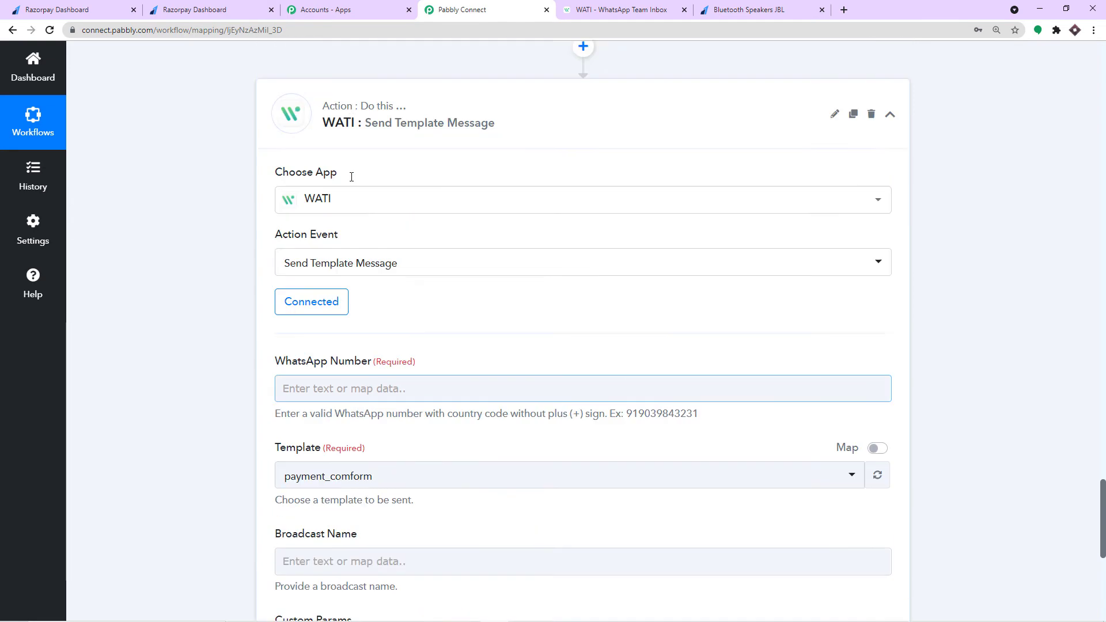
scroll(504, 257, "down", 10)
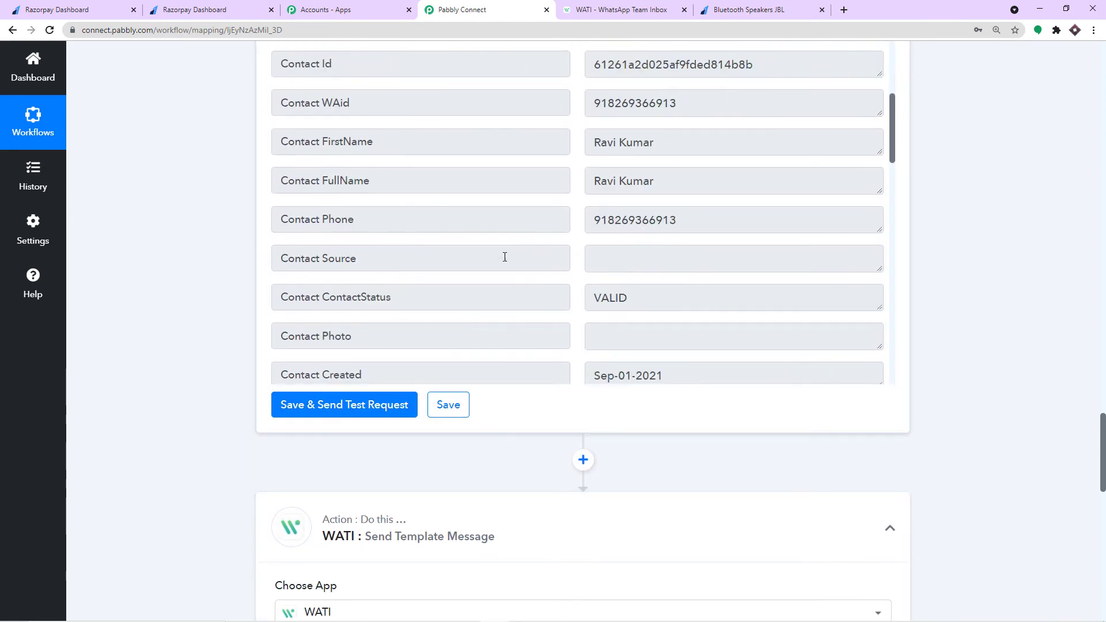
scroll(811, 378, "down", 8)
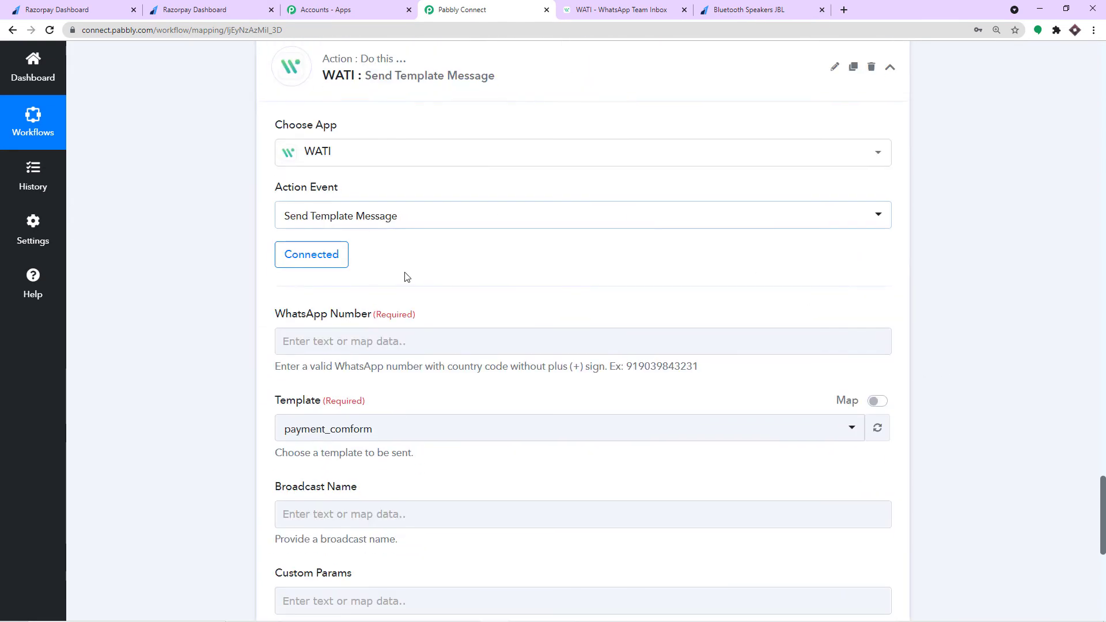
- Enter a fixed phone number with country code 91 as the new WATI action's WhatsApp Number
left_click(327, 283)
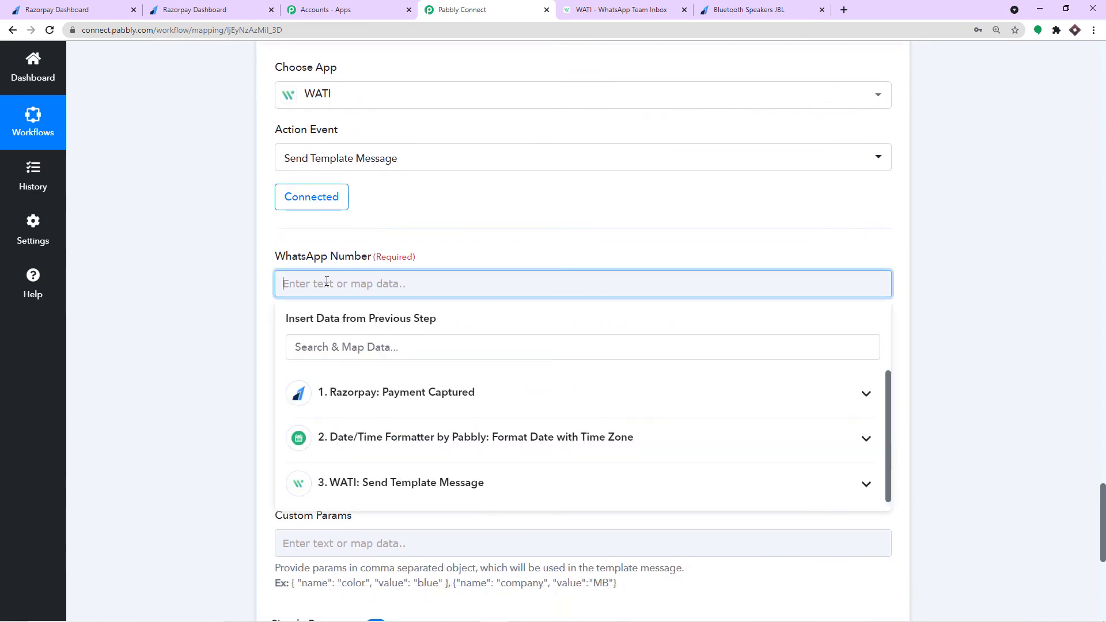
type("91")
key("ctrl+v")
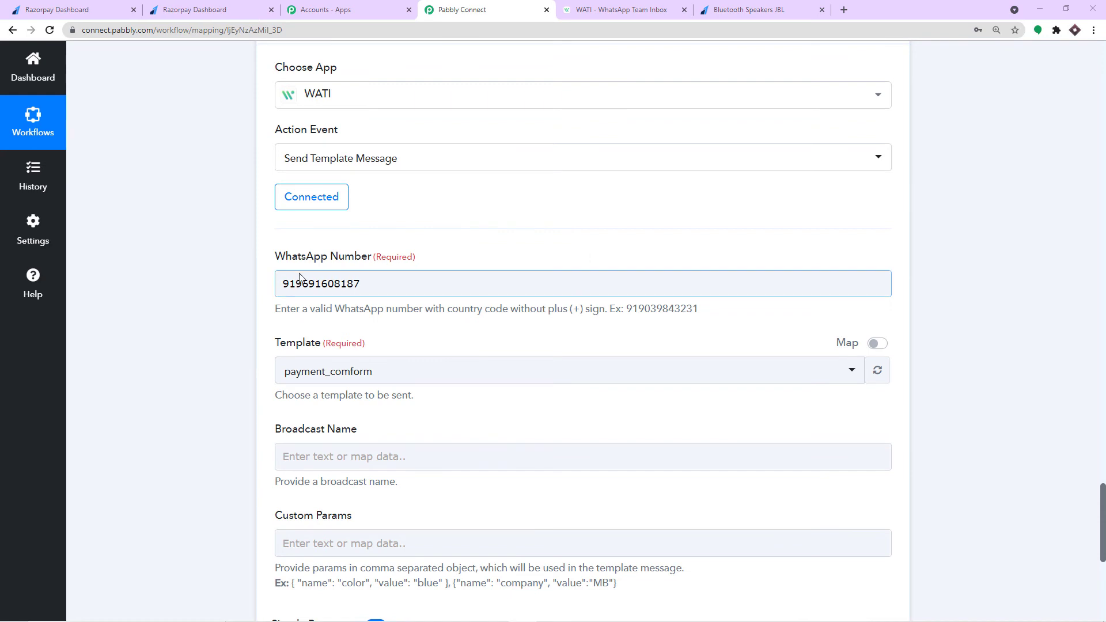
scroll(354, 281, "down", 1)
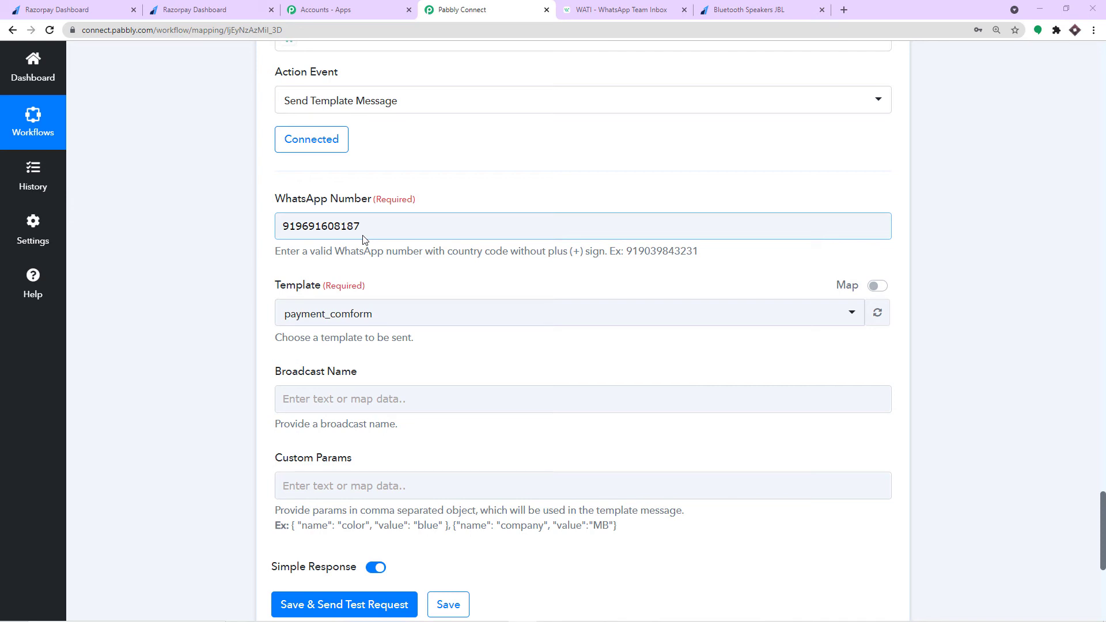
- Search the new WATI action's templates for new and choose the new_order_received template
scroll(363, 240, "down", 2)
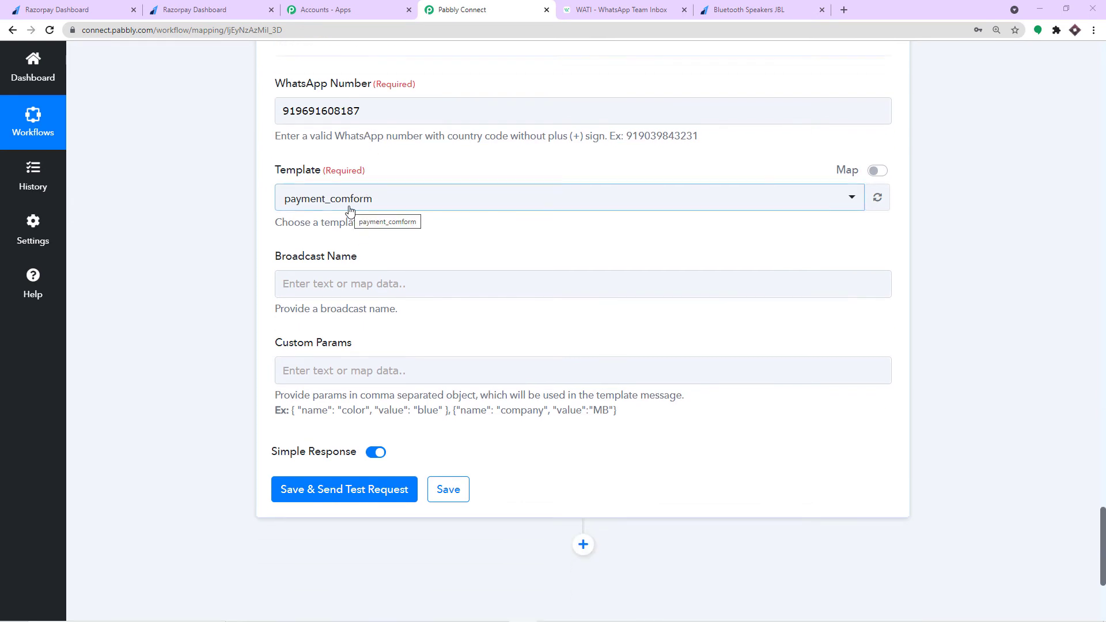
left_click(350, 211)
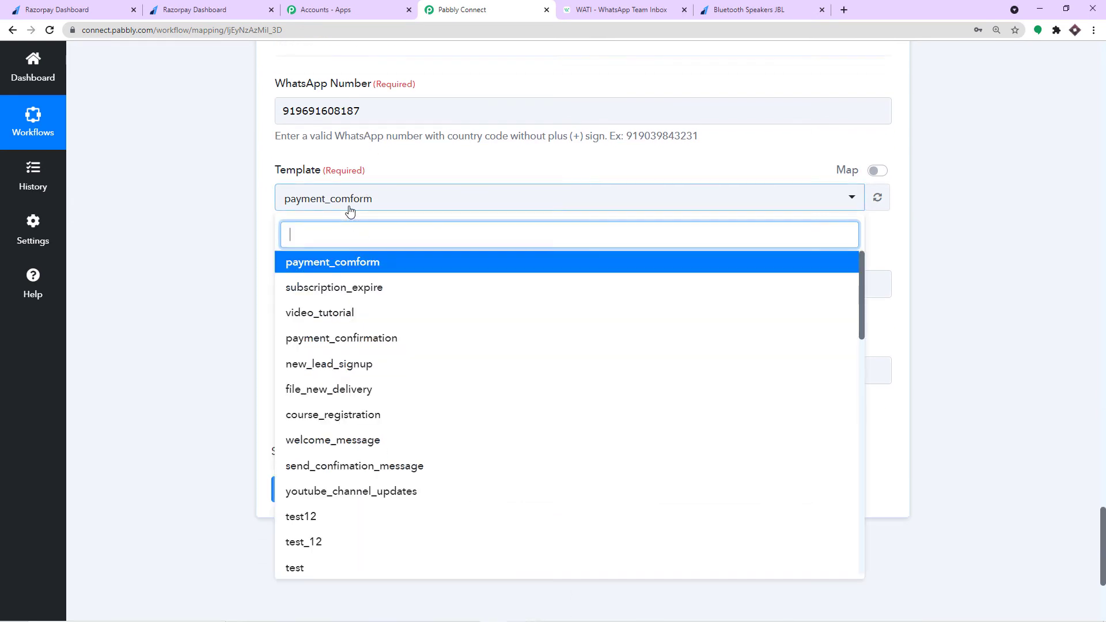
type("new")
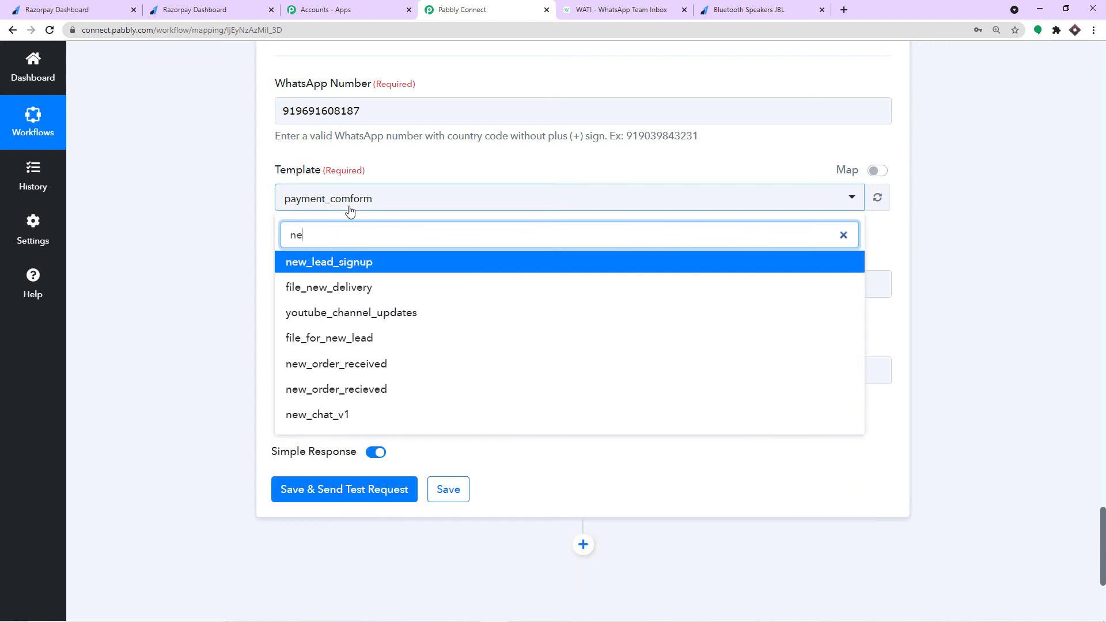
key("BackSpace")
key("BackSpace")
key("BackSpace")
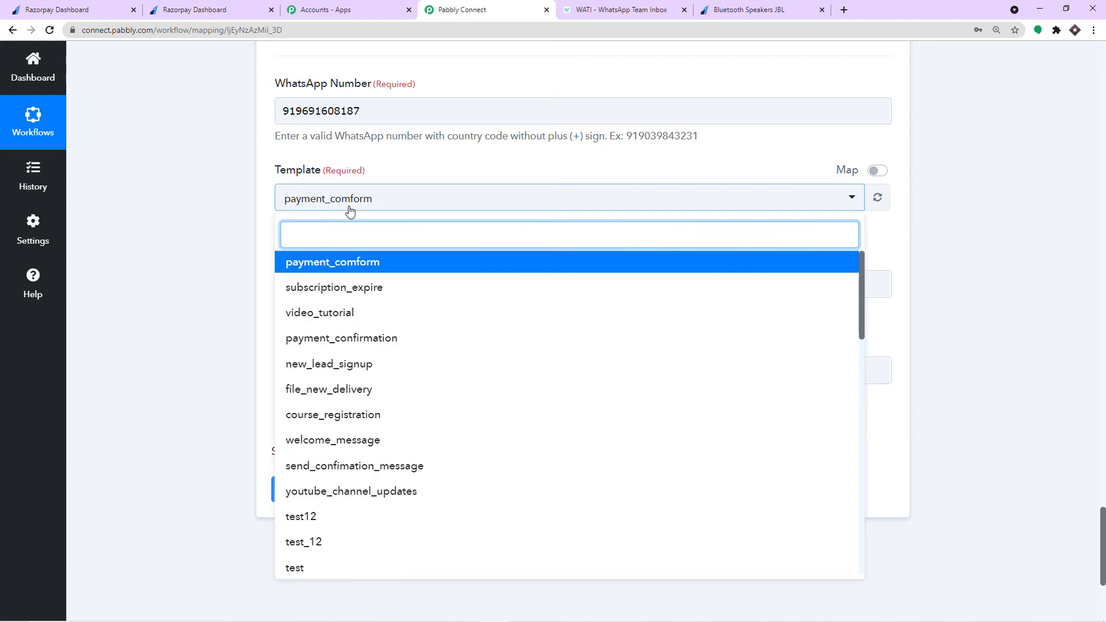
type("or")
key("BackSpace")
key("BackSpace")
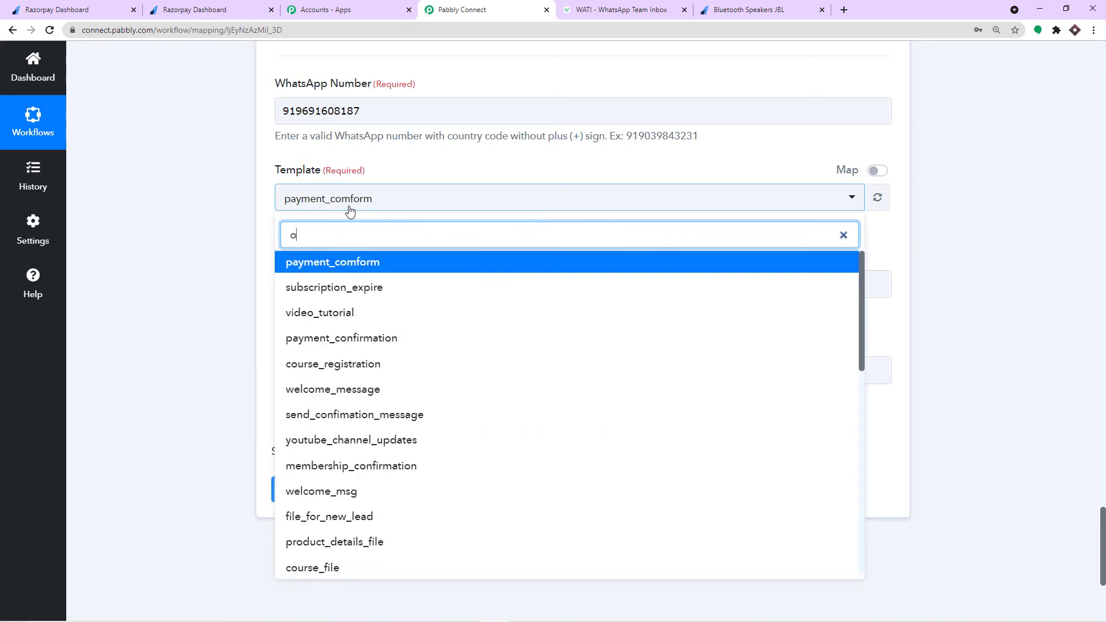
type("new")
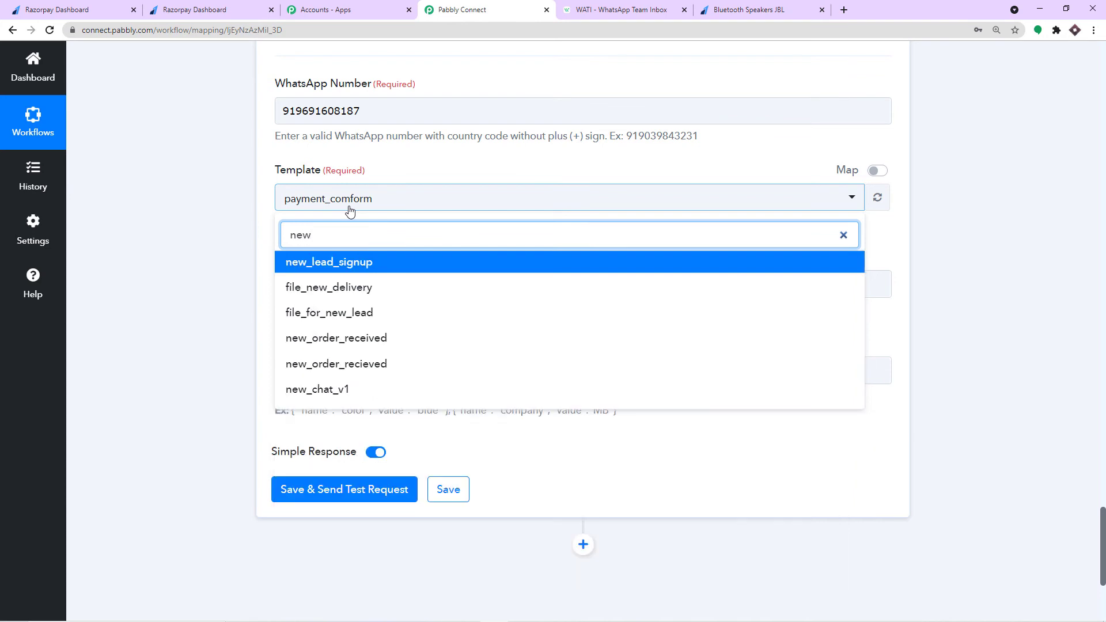
left_click(358, 338)
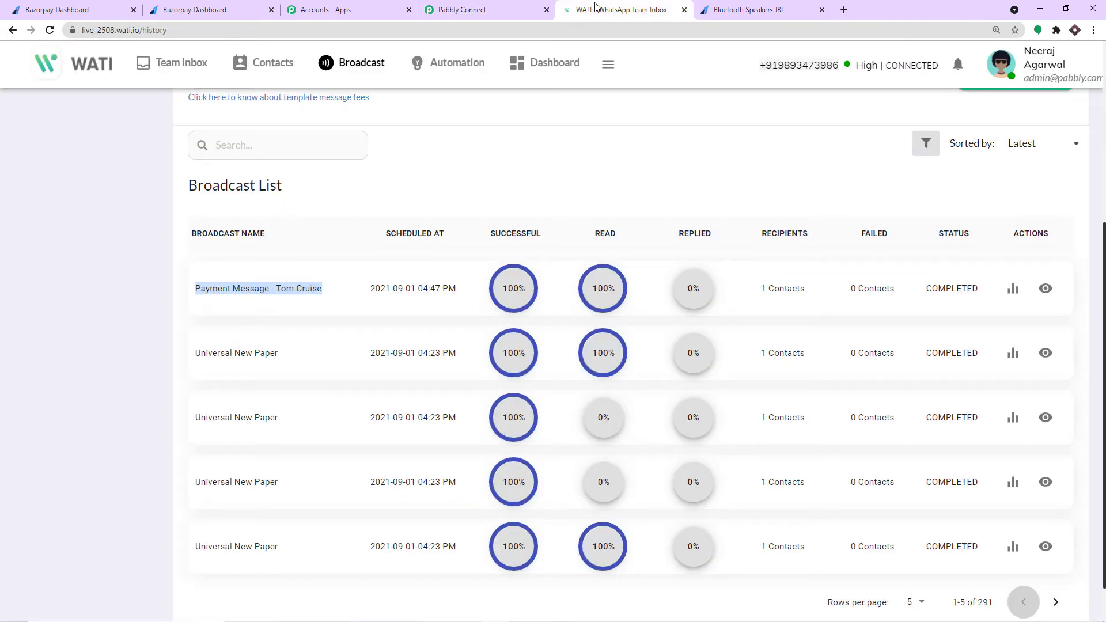
- Switch to WATI, search the template messages for new, and open the new_order_received template for viewing
left_click(611, 10)
left_click(290, 147)
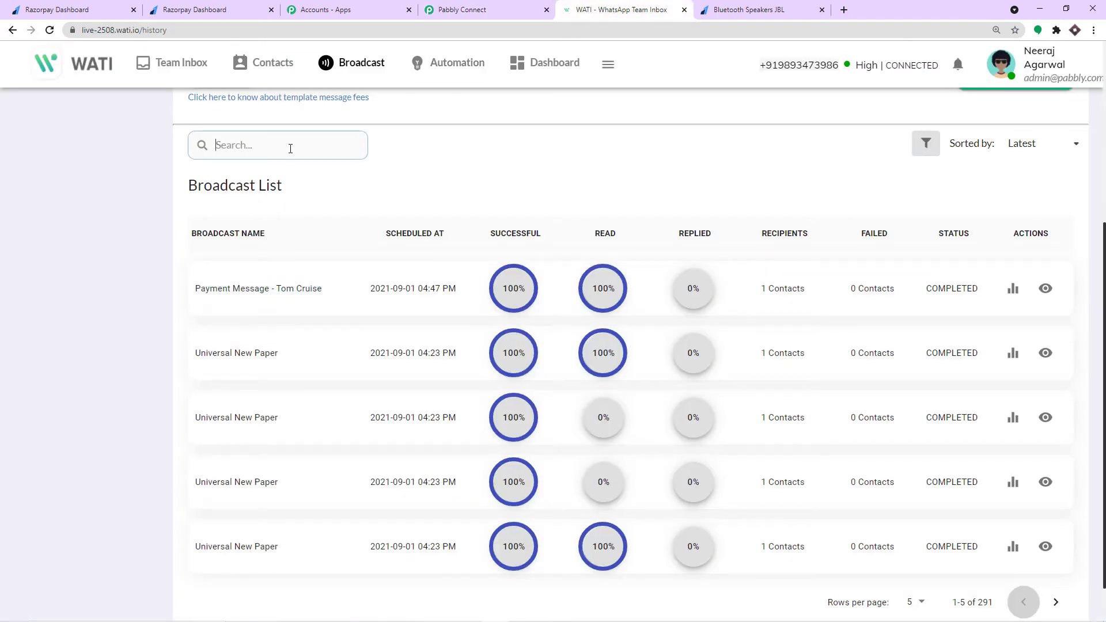
type("new")
key("BackSpace")
key("BackSpace")
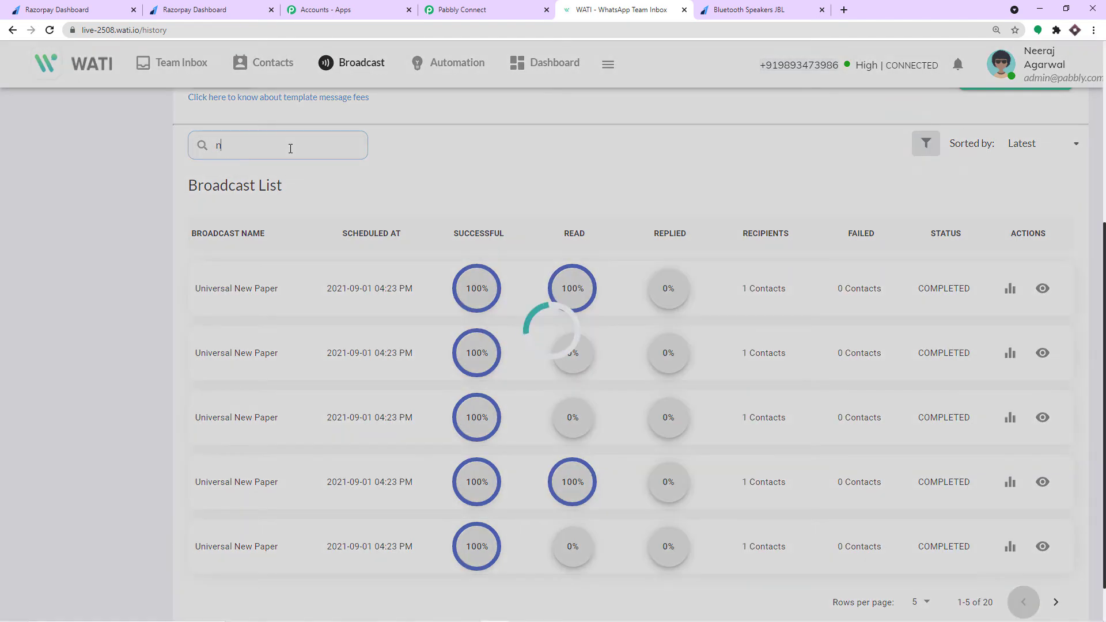
scroll(168, 240, "up", 4)
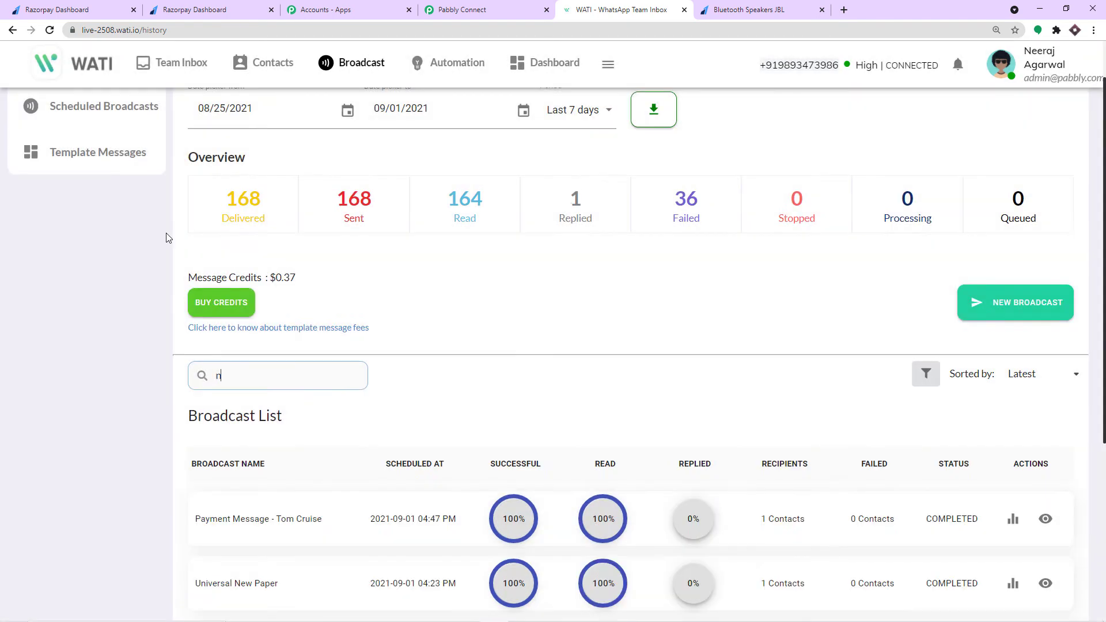
left_click(94, 161)
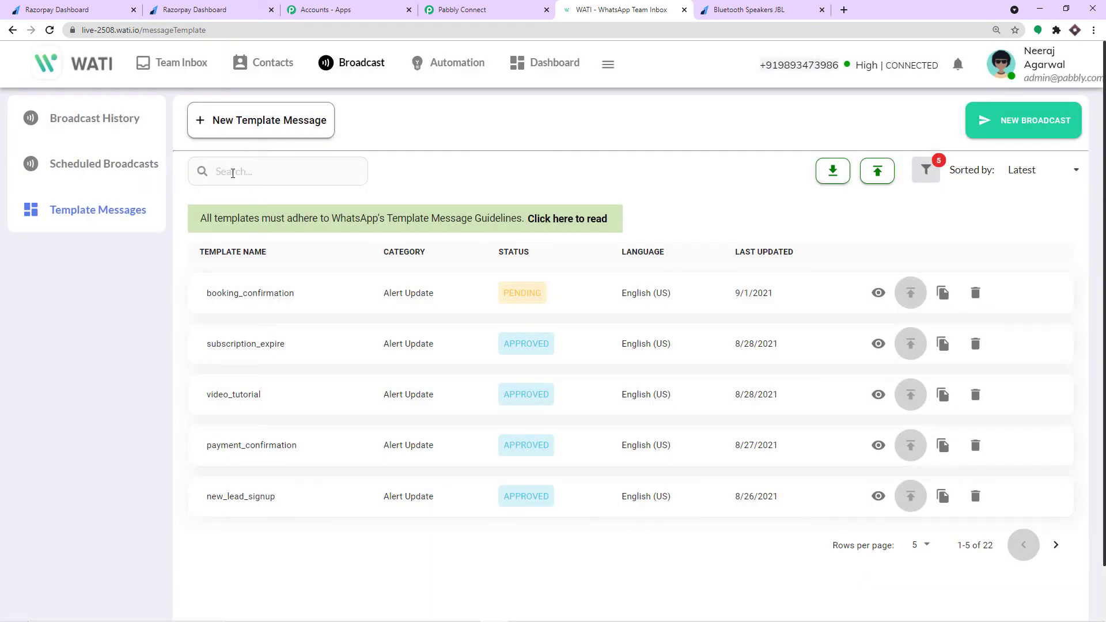
left_click(232, 172)
type("new")
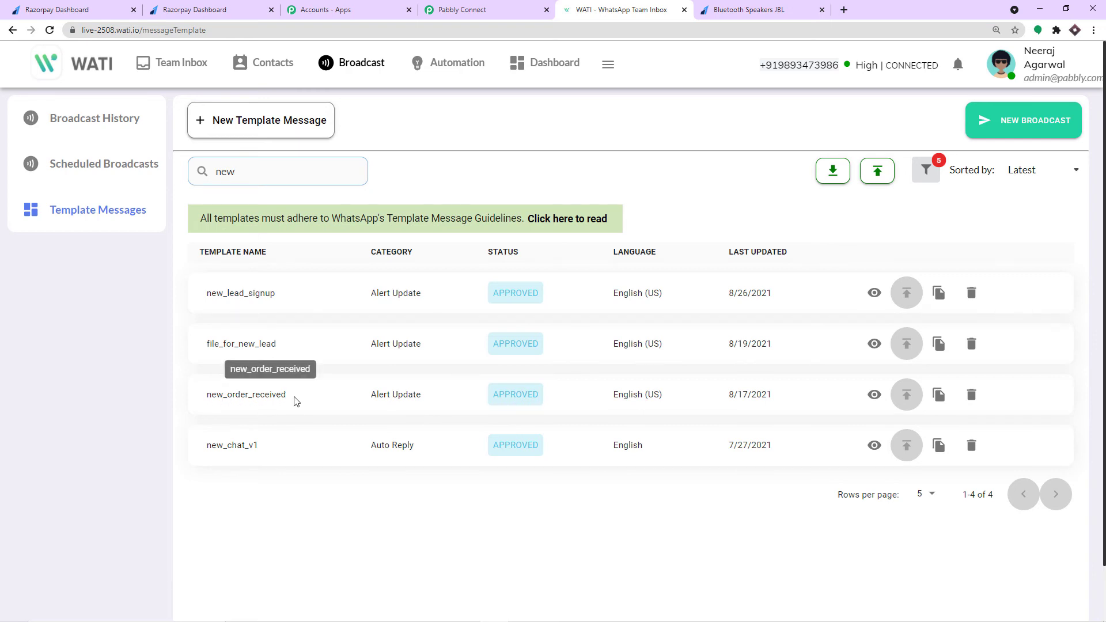
left_click(873, 395)
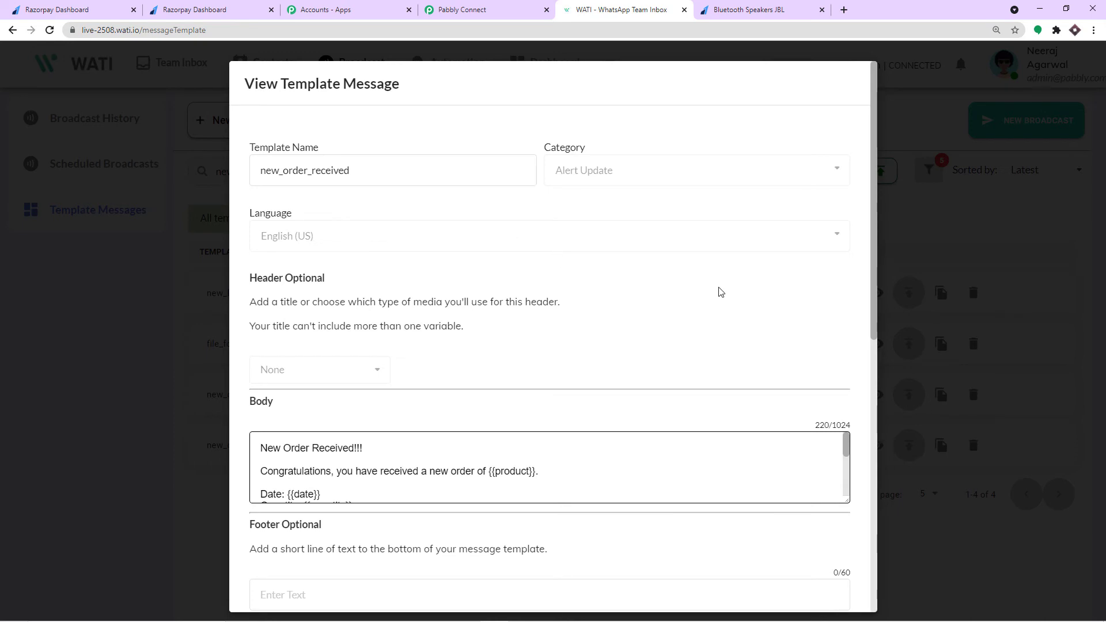
- Examine the new_order_received template's body text and the variables it uses for order and customer details
scroll(725, 288, "down", 2)
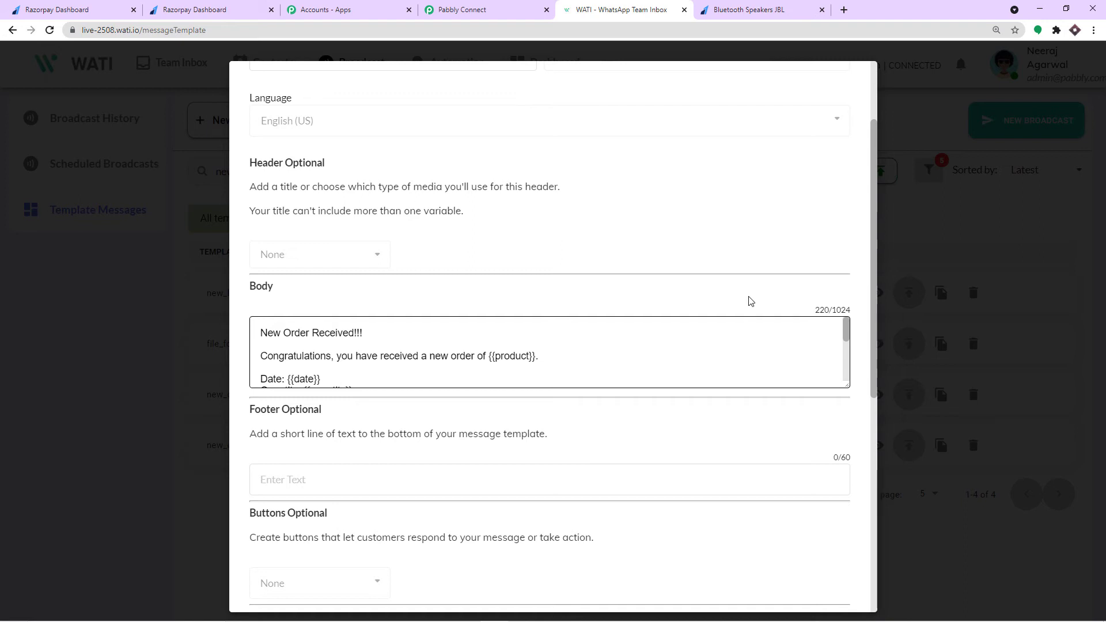
scroll(503, 326, "down", 1)
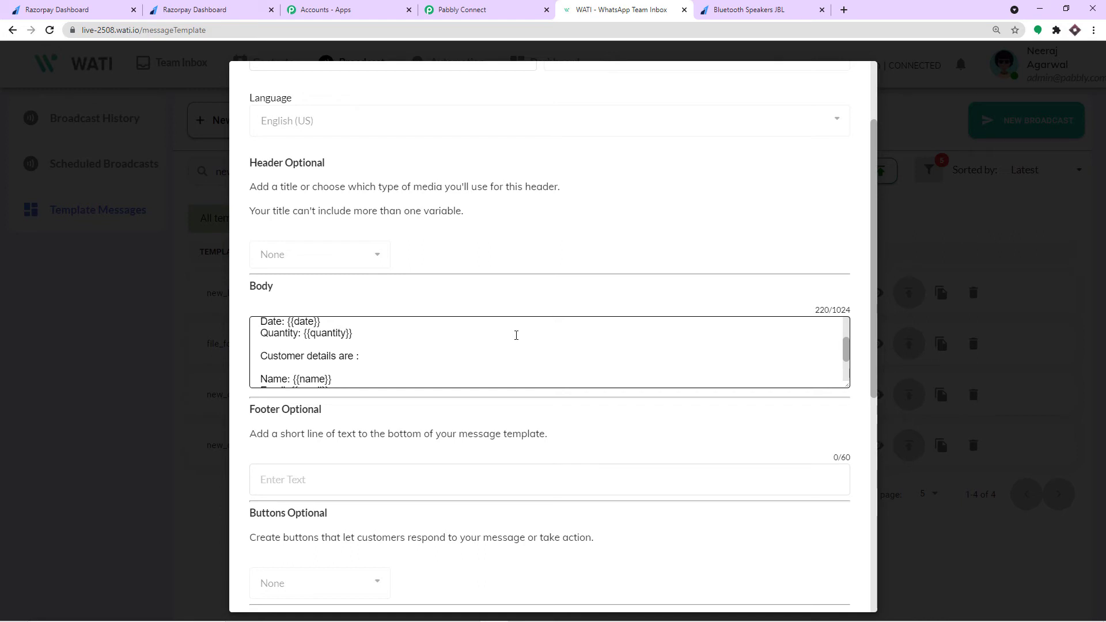
scroll(513, 338, "up", 2)
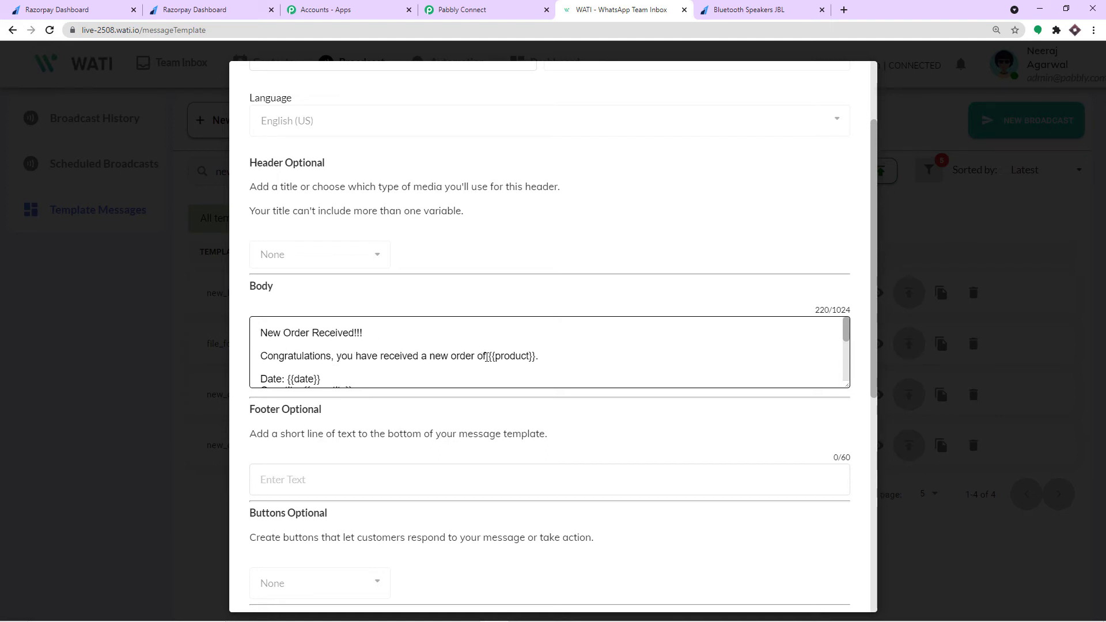
scroll(528, 357, "down", 1)
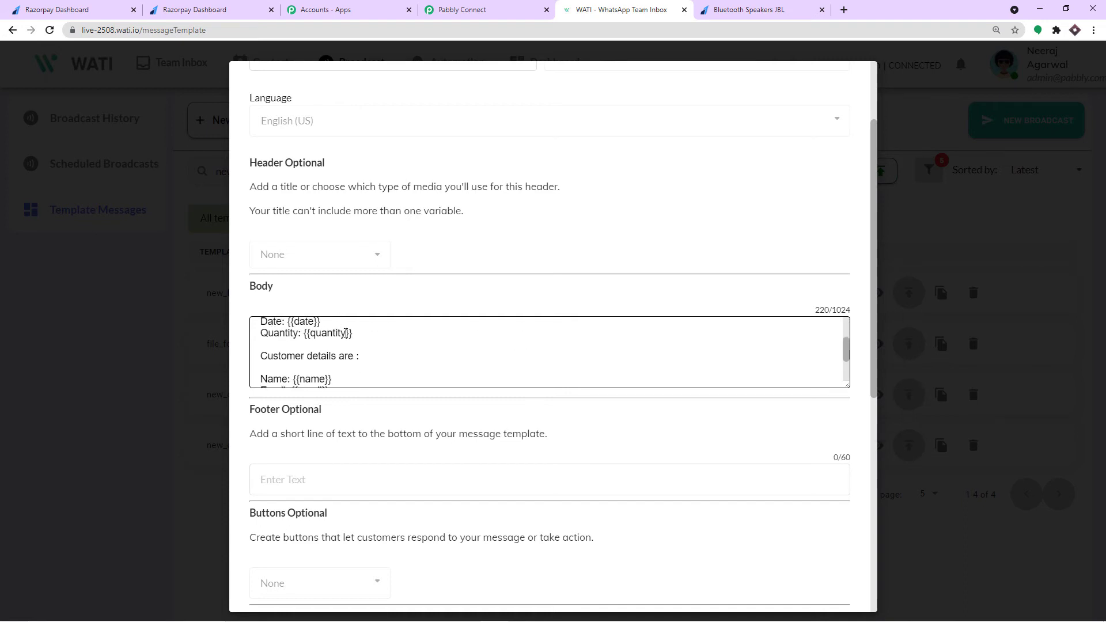
scroll(328, 345, "down", 3)
scroll(340, 351, "up", 3)
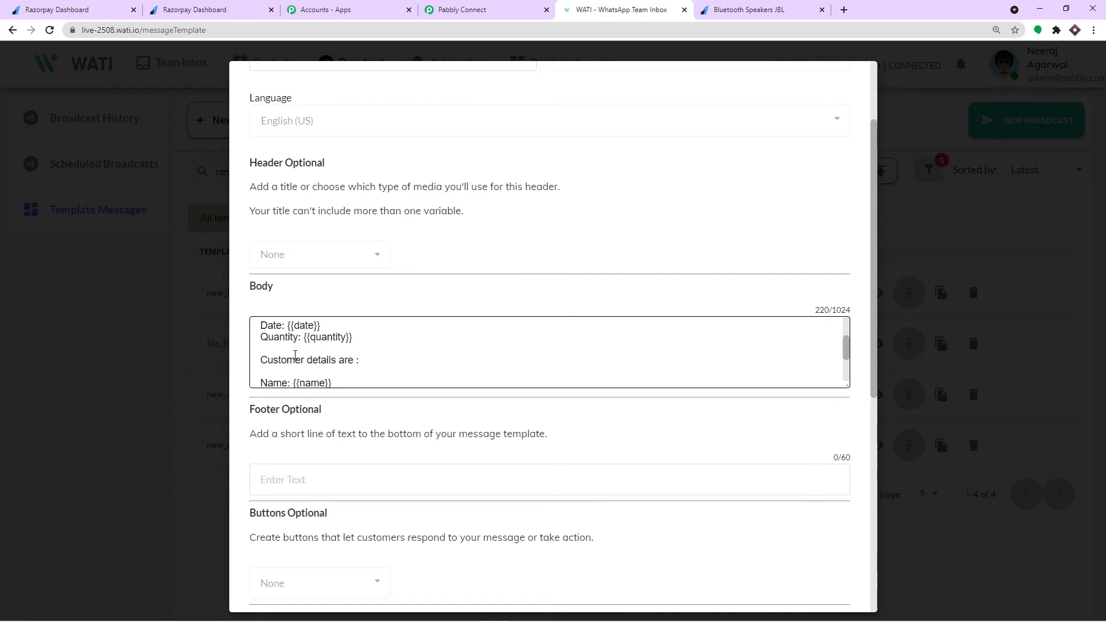
scroll(348, 359, "down", 1)
scroll(348, 359, "down", 1)
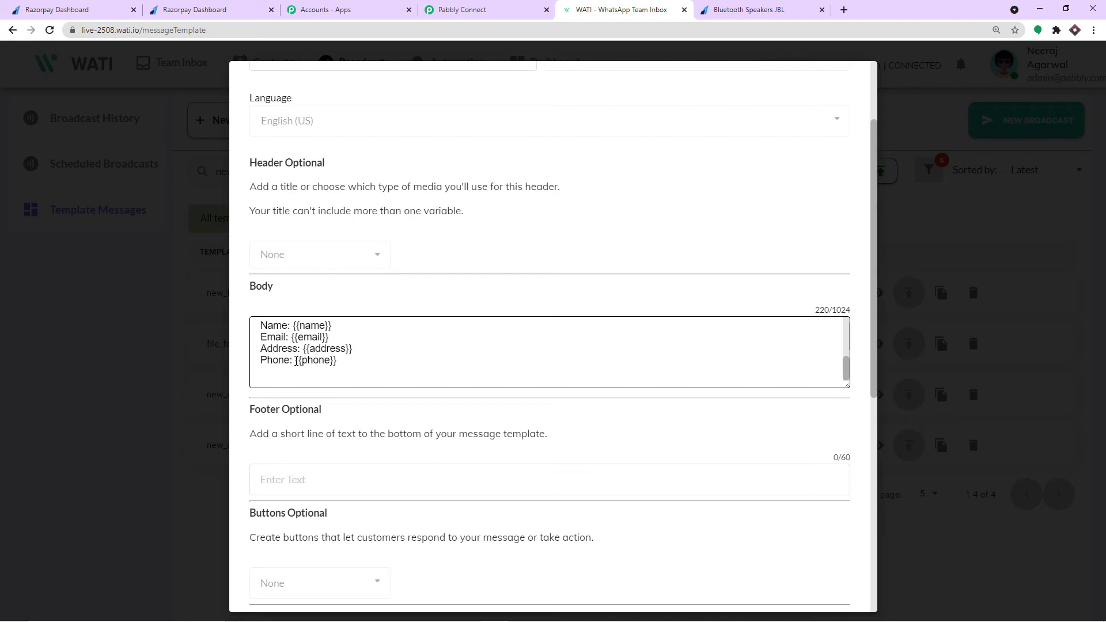
scroll(326, 361, "down", 1)
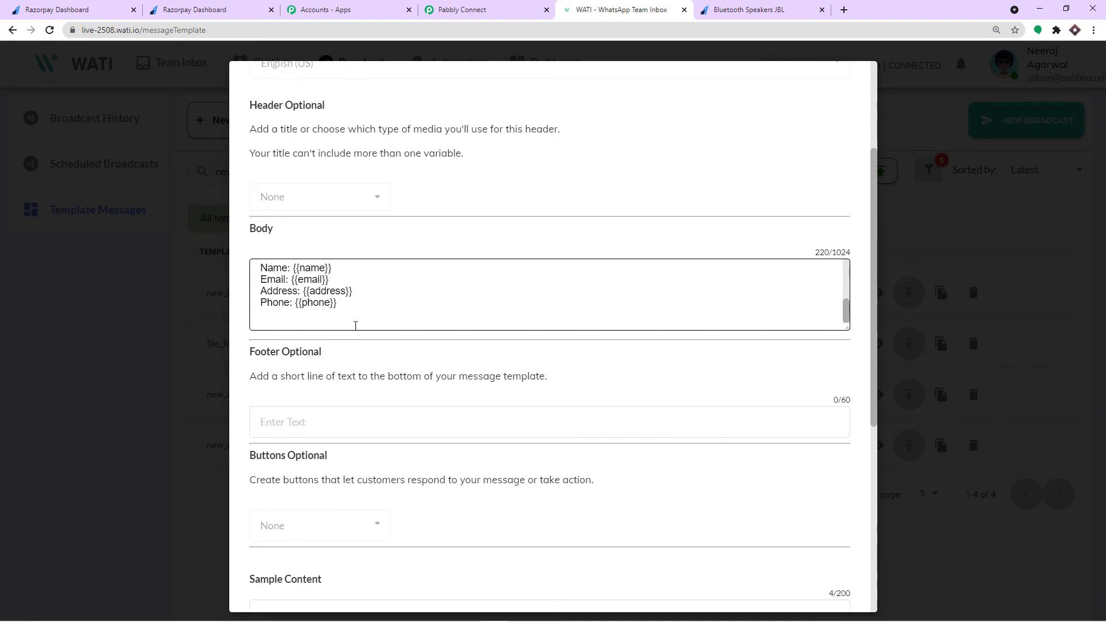
scroll(353, 321, "up", 2)
scroll(336, 310, "up", 2)
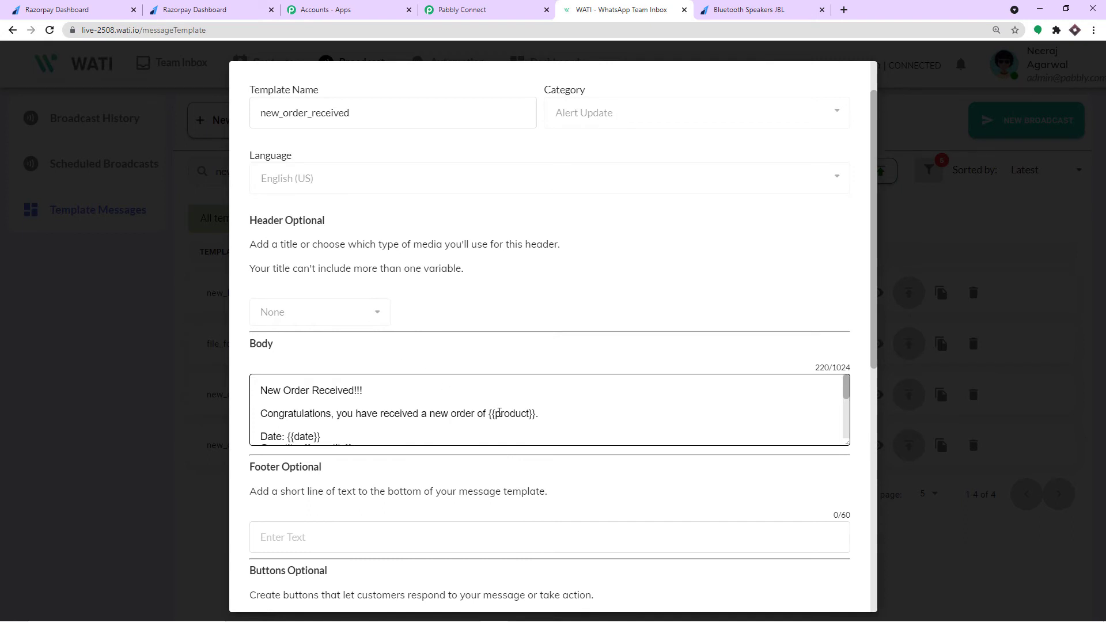
scroll(499, 413, "down", 1)
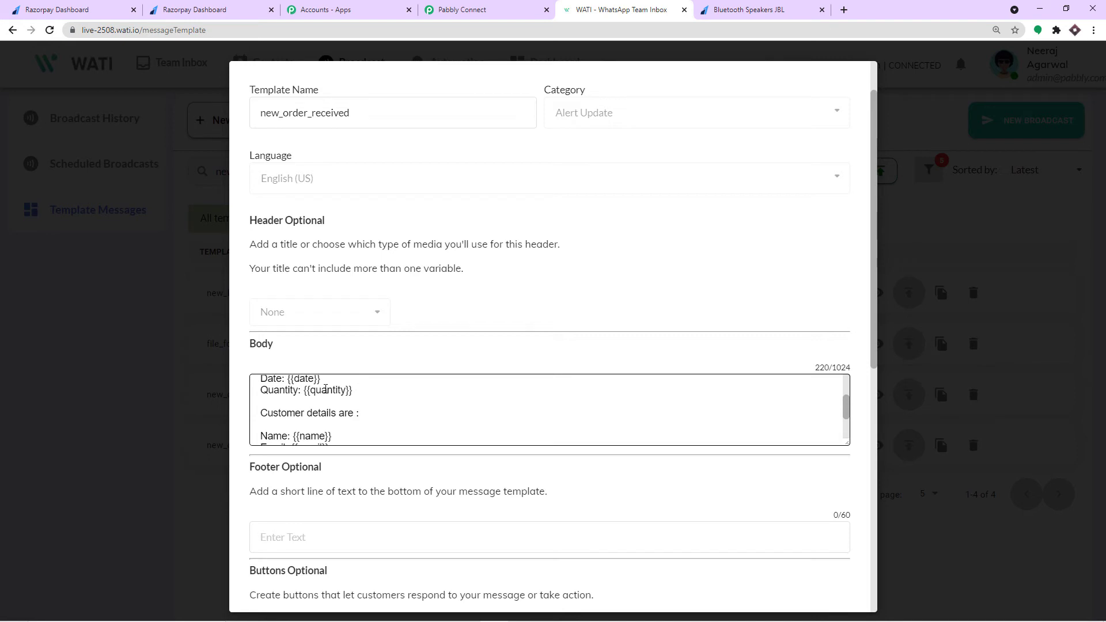
scroll(323, 389, "down", 1)
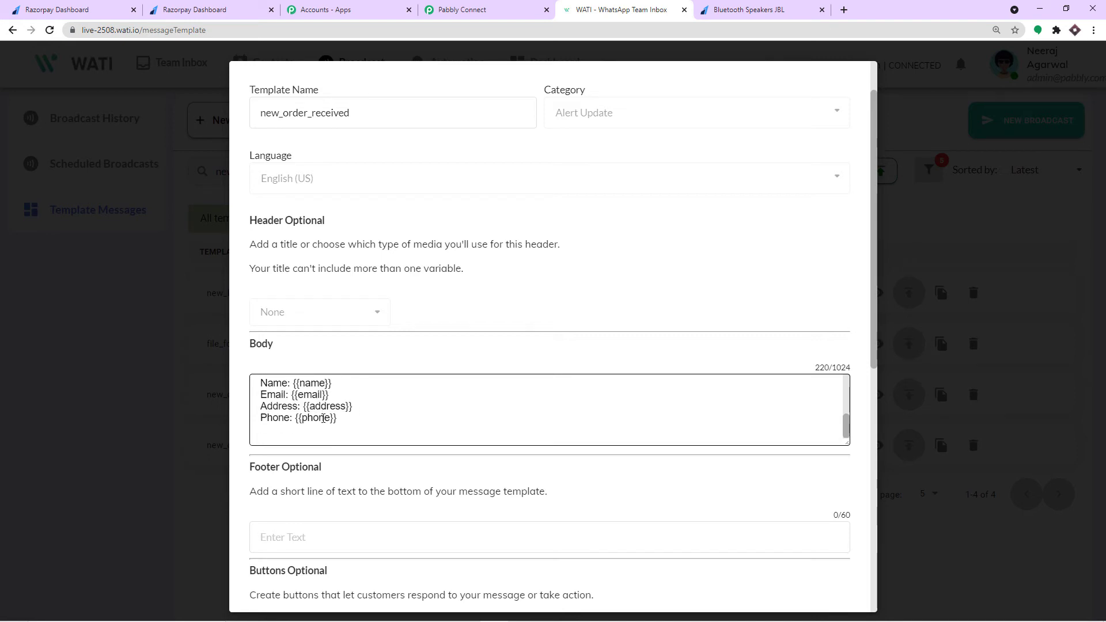
scroll(323, 418, "up", 3)
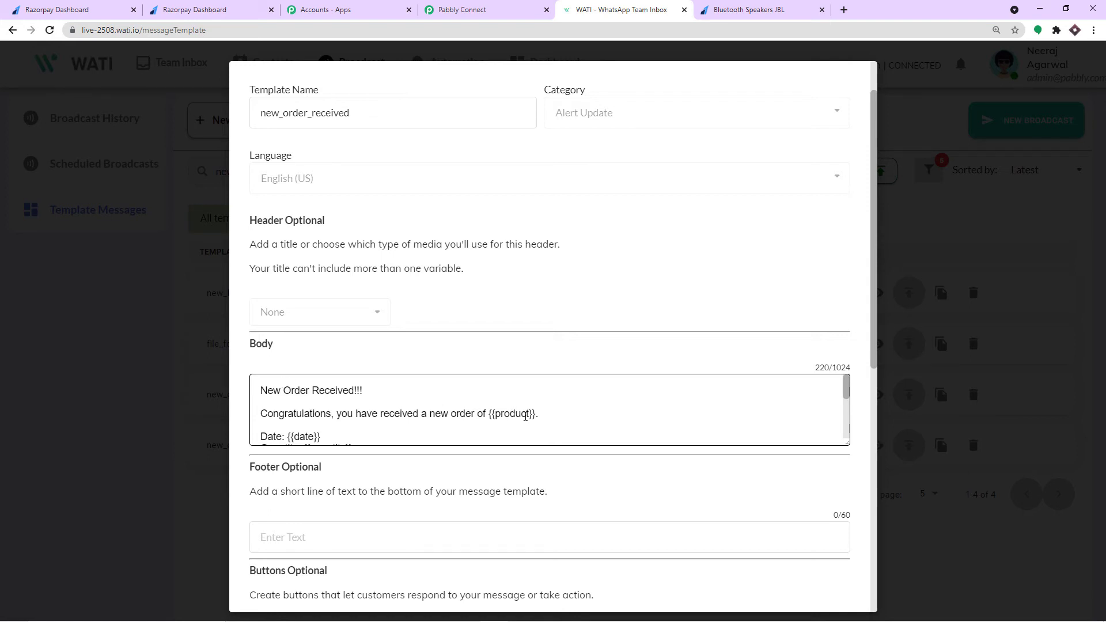
- Back in Pabbly Connect, copy the example object { "name": "color", "value": "blue" } into the new WATI action's Custom Params
left_click(474, 8)
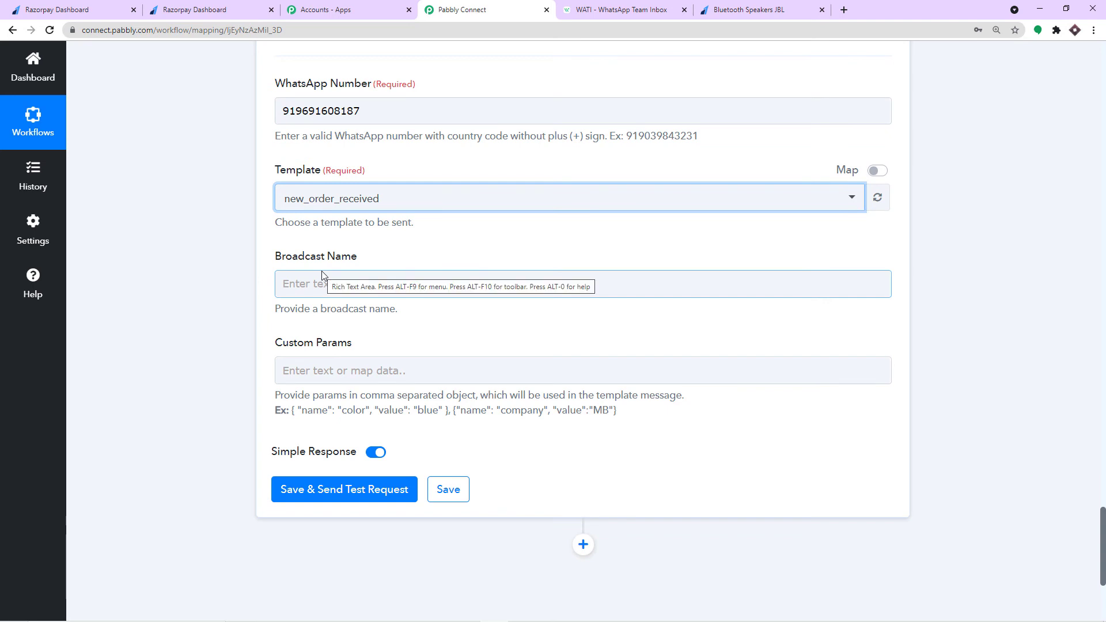
scroll(321, 275, "down", 1)
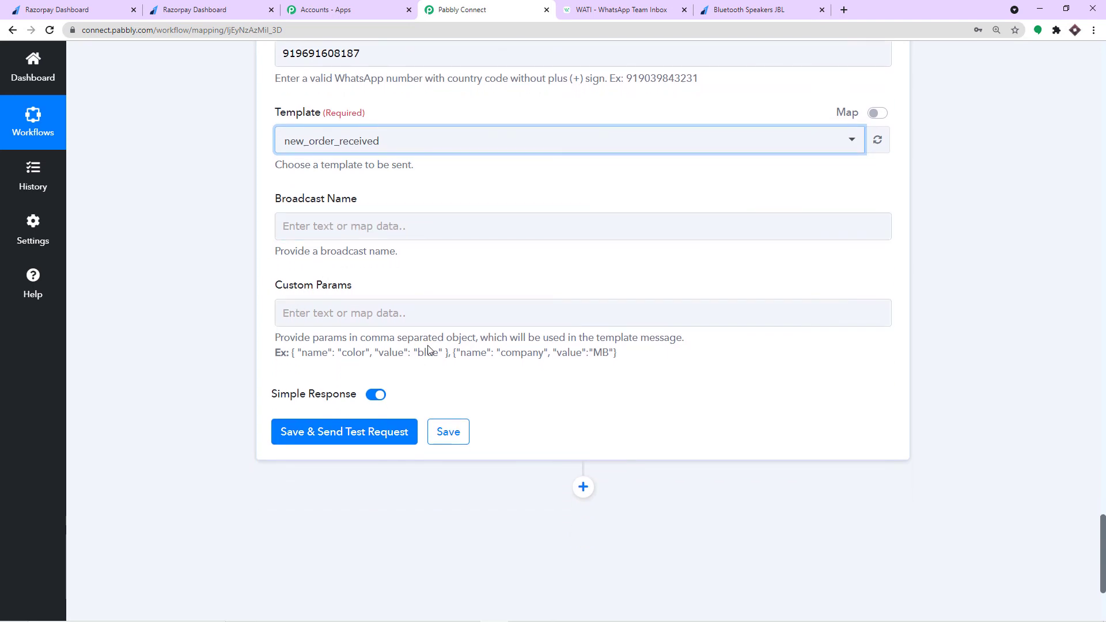
left_click_drag(447, 350, 293, 353)
key("ctrl+c")
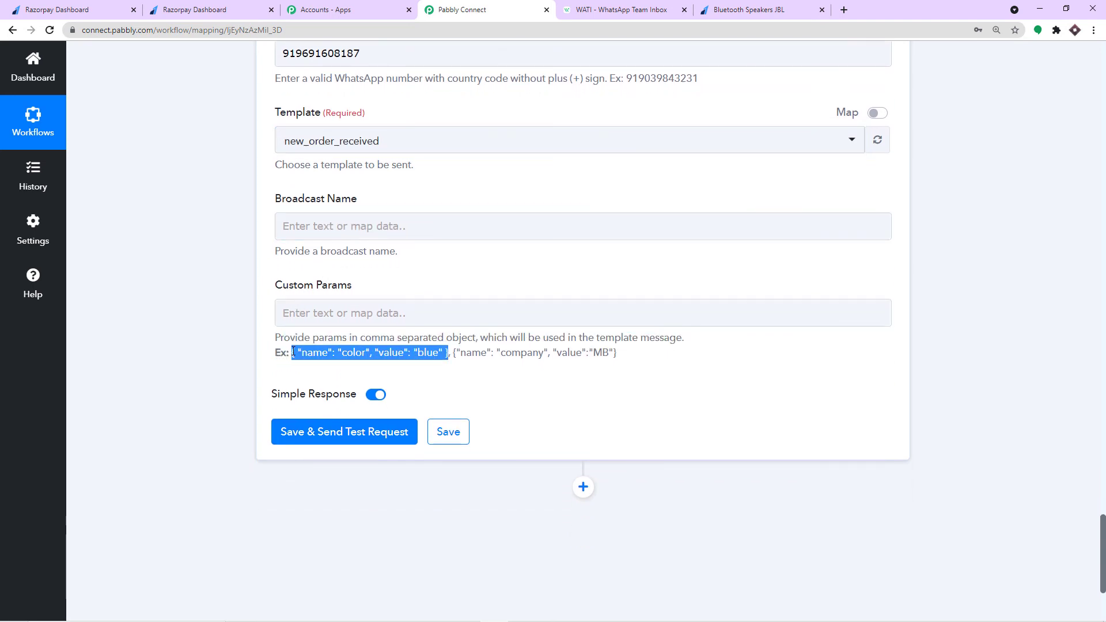
right_click(293, 352)
left_click(314, 363)
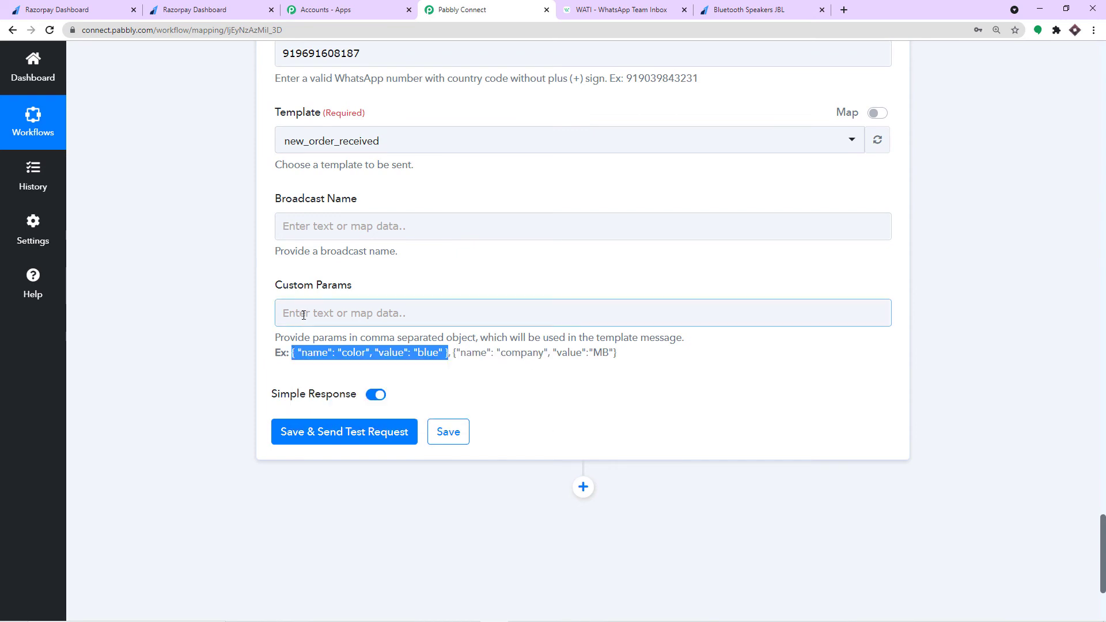
left_click(304, 314)
key("ctrl+v")
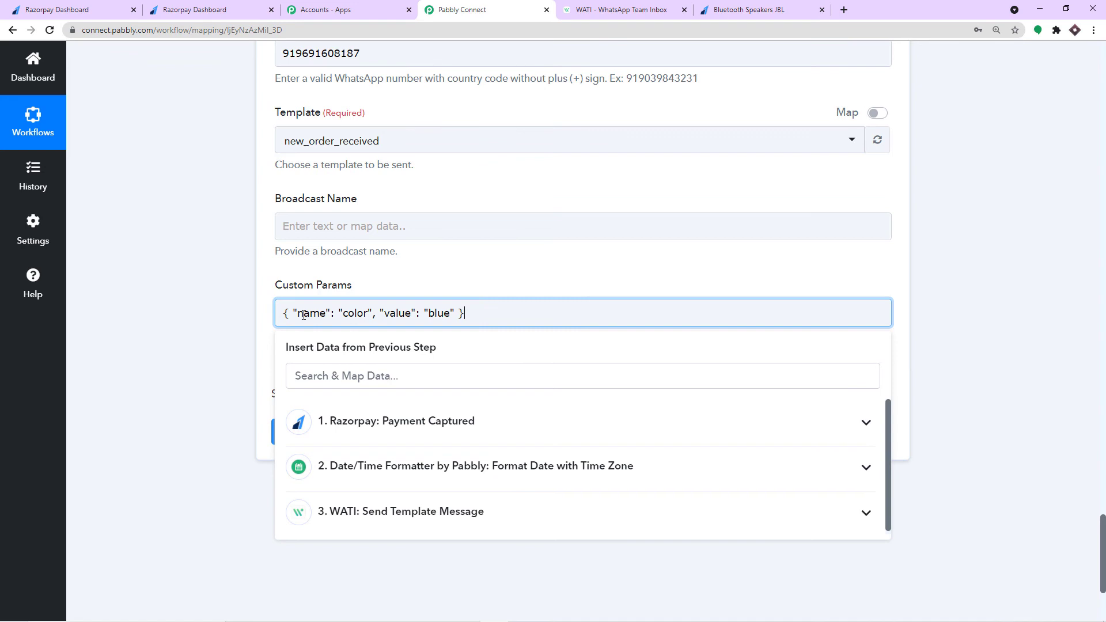
left_click(385, 283)
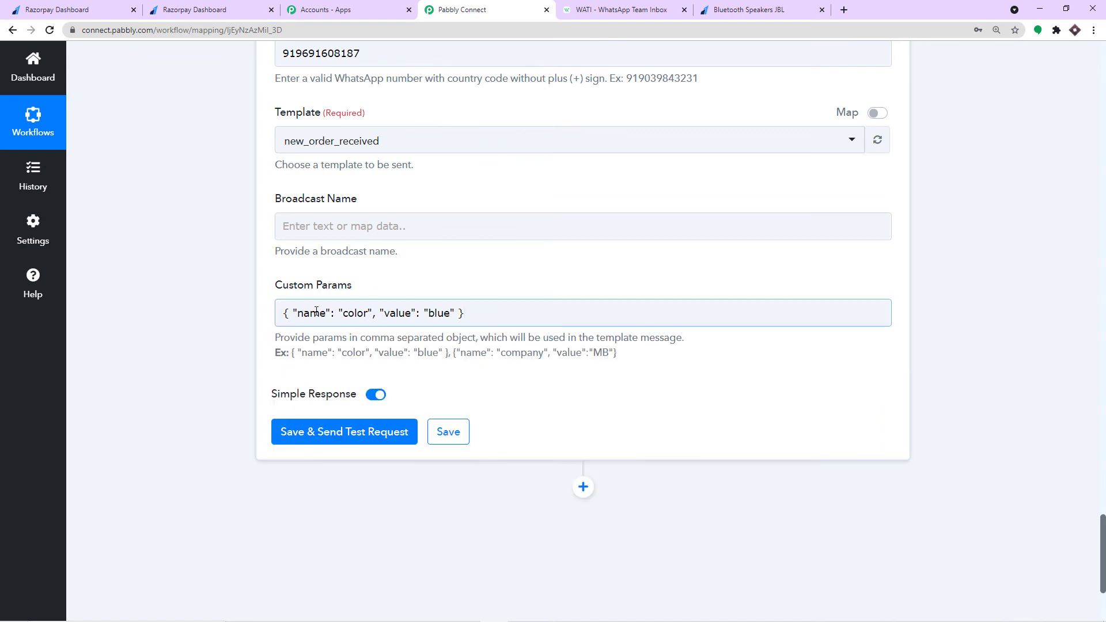
- Replace the name color in Custom Params with product, copied from the new_order_received template body in WATI
left_click_drag(368, 316, 343, 323)
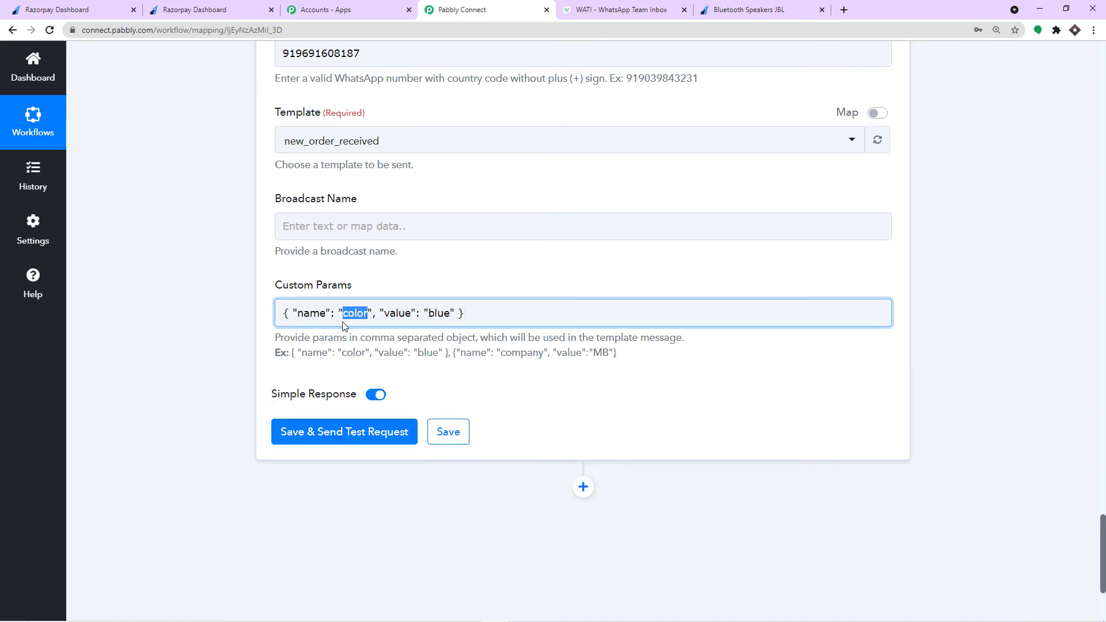
key("BackSpace")
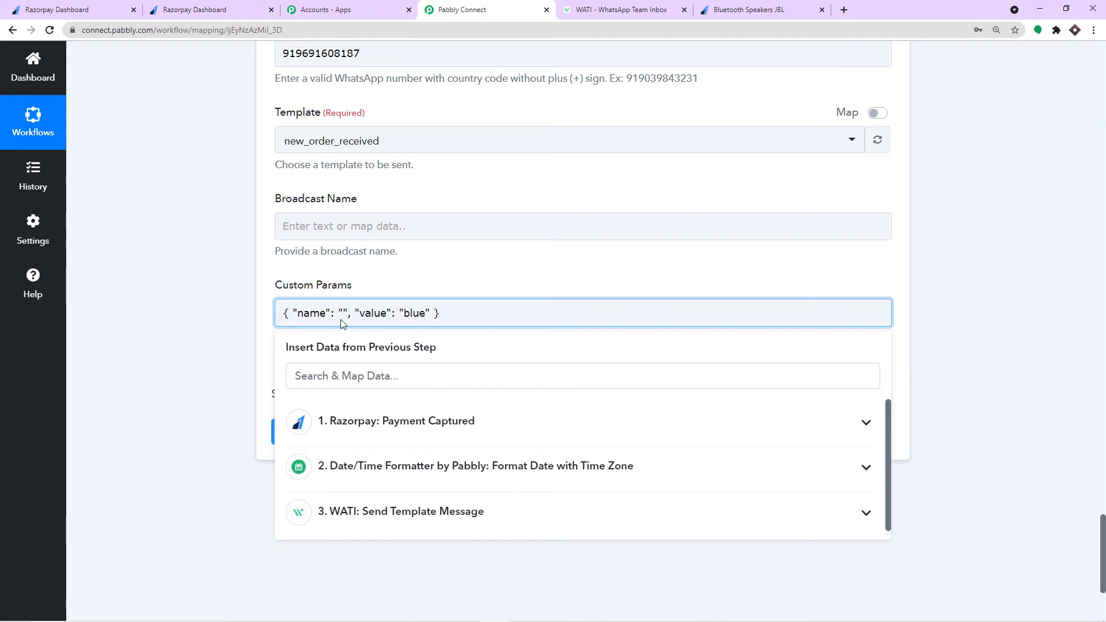
left_click(576, 10)
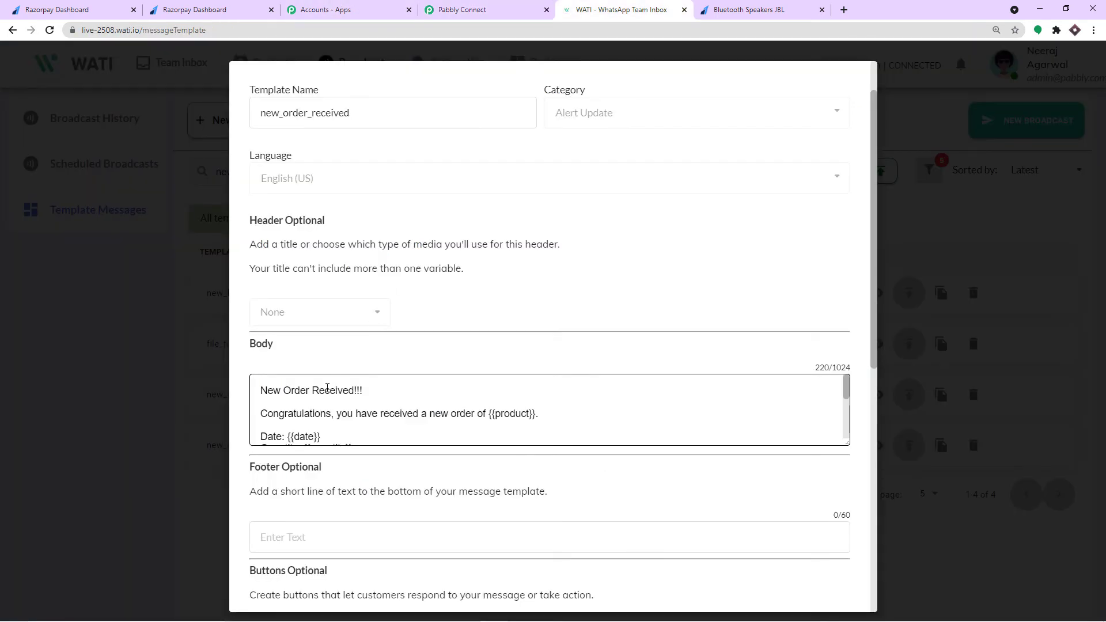
scroll(327, 387, "up", 1)
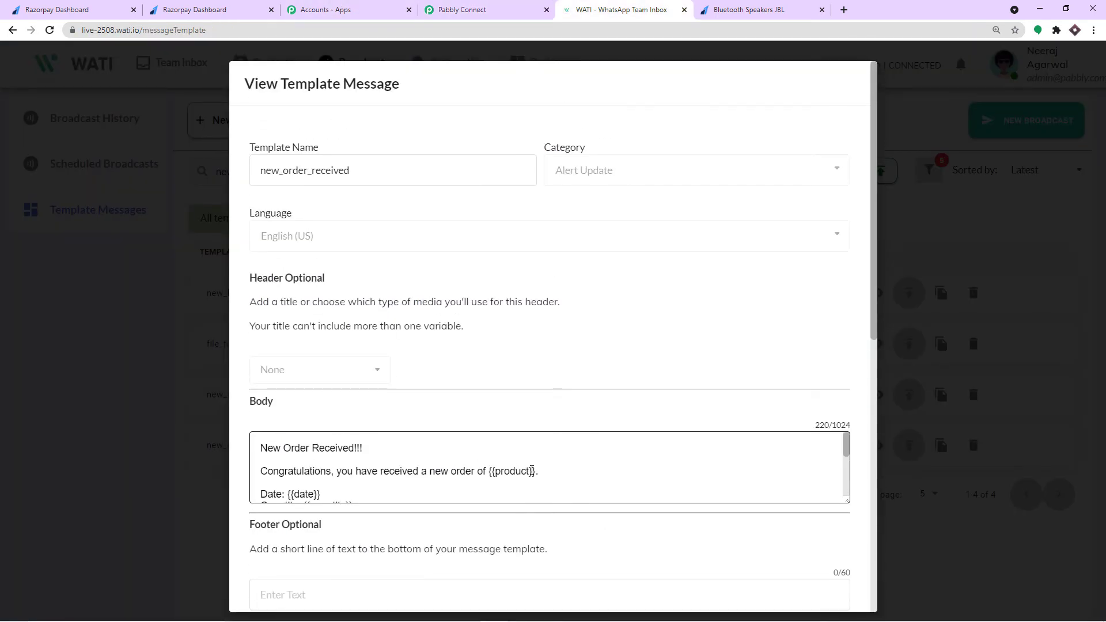
left_click_drag(531, 470, 495, 472)
right_click(496, 472)
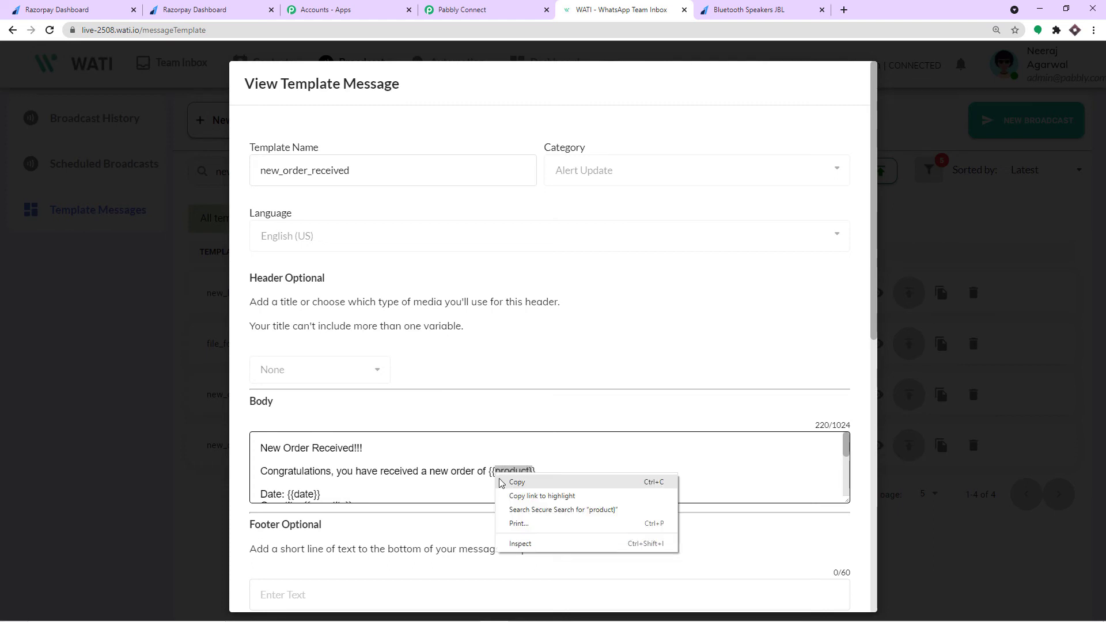
left_click(519, 482)
left_click(461, 9)
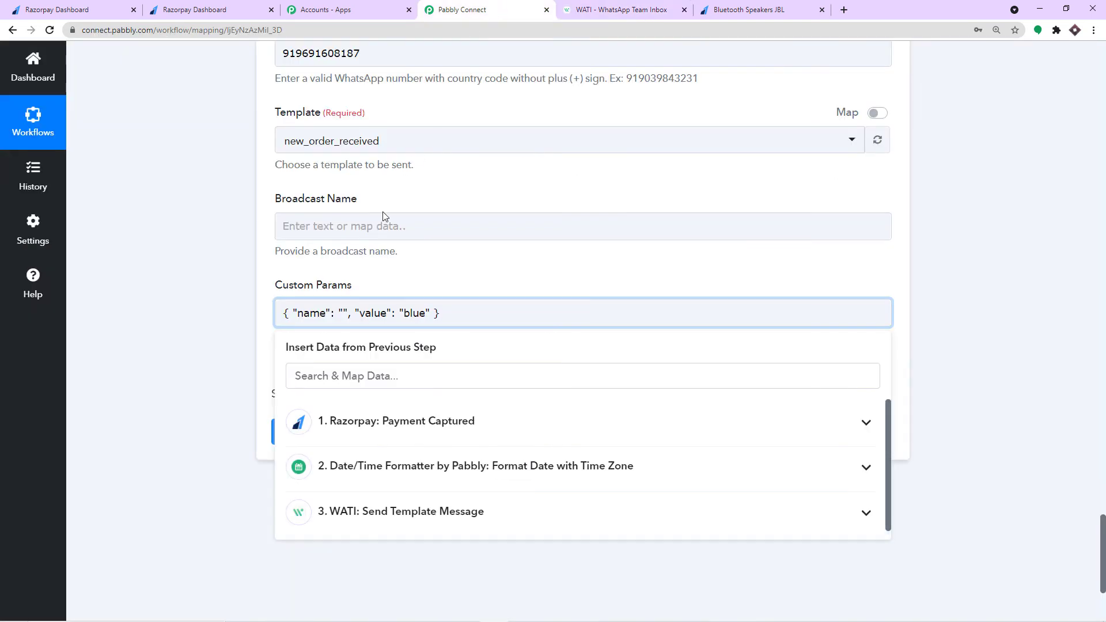
key("ctrl+v")
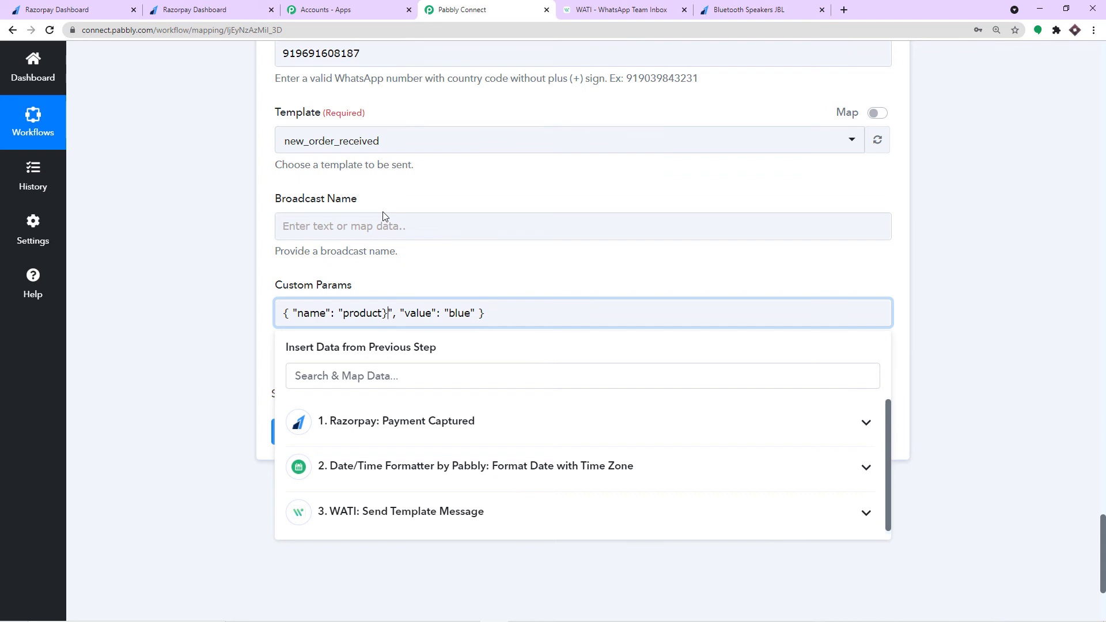
key("BackSpace")
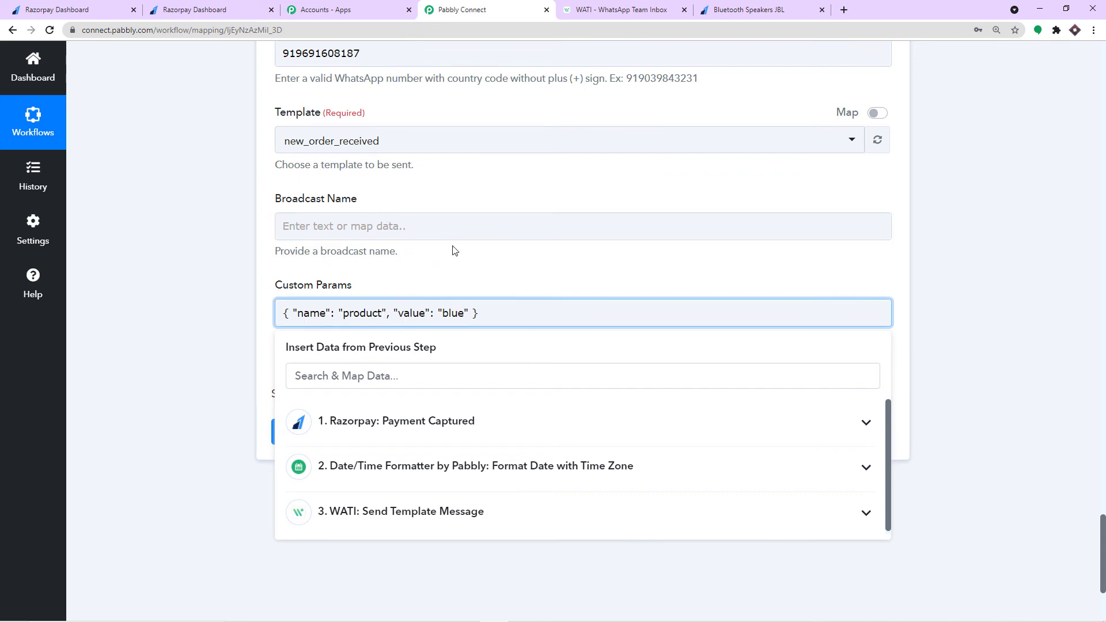
- Copy the title Bluetooth Speakers JBL from the Razorpay payment page and use it as the product parameter's value in Custom Params
left_click(727, 6)
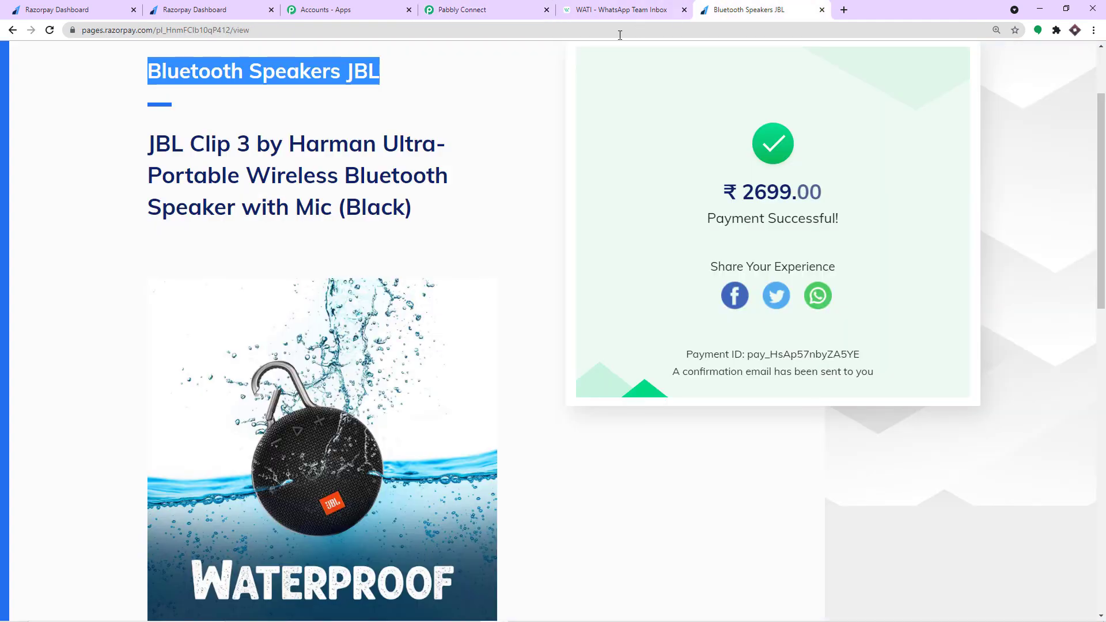
right_click(274, 83)
left_click(302, 88)
left_click(456, 7)
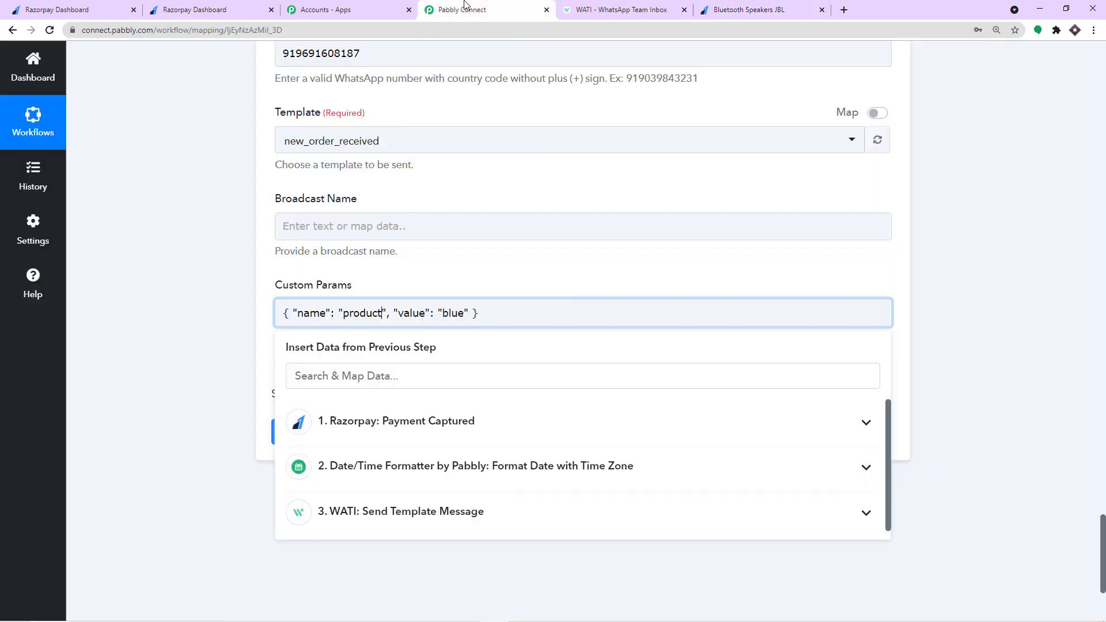
left_click_drag(465, 313, 444, 321)
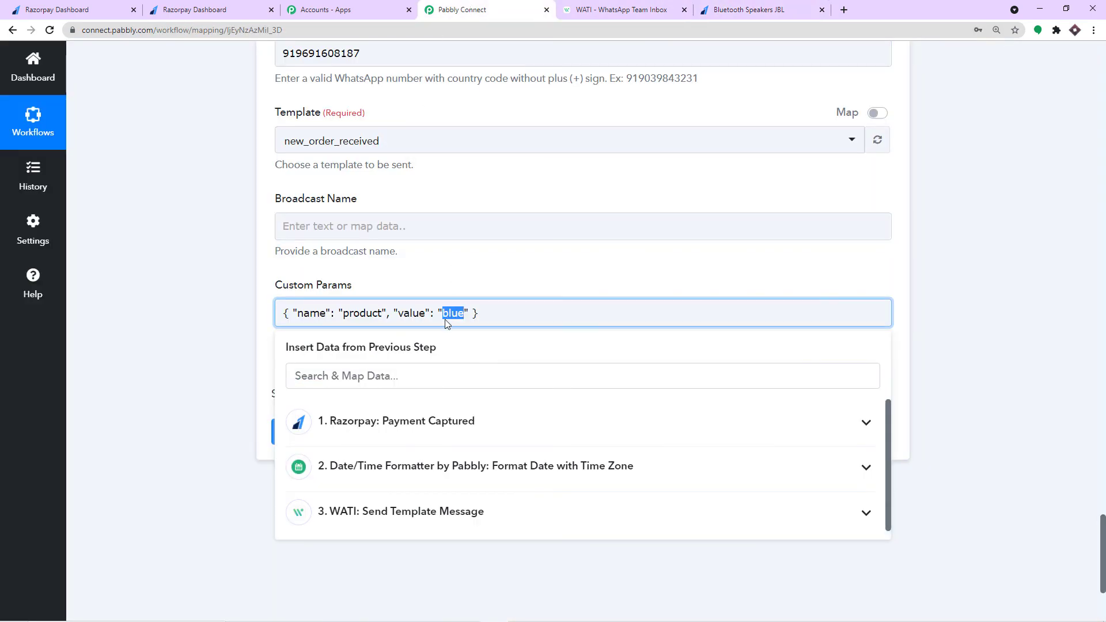
key("BackSpace")
key("ctrl+v")
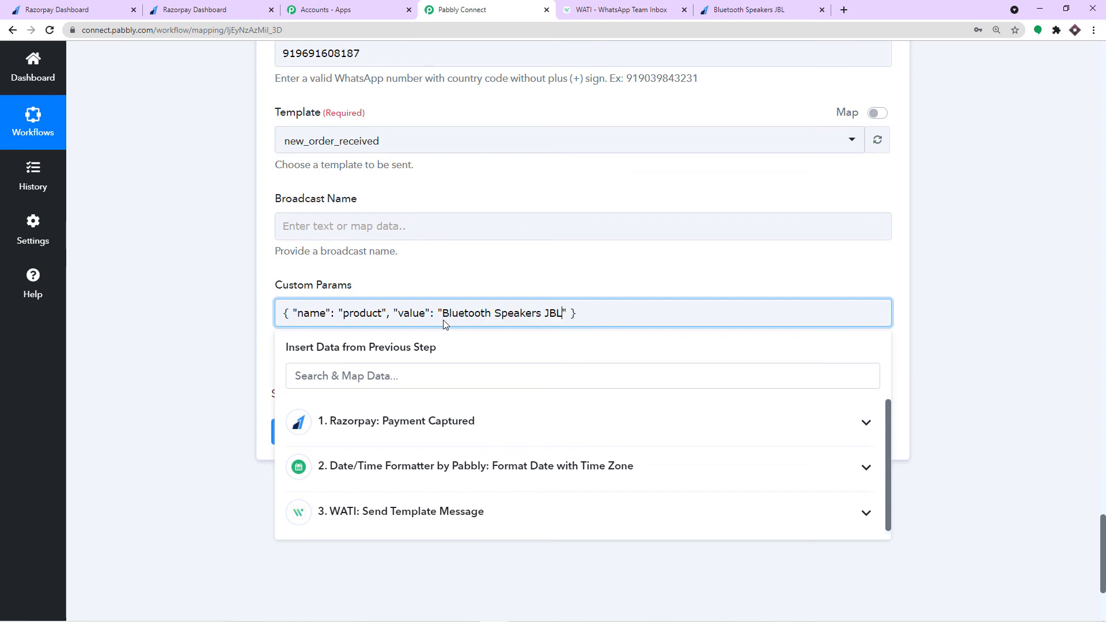
left_click(538, 272)
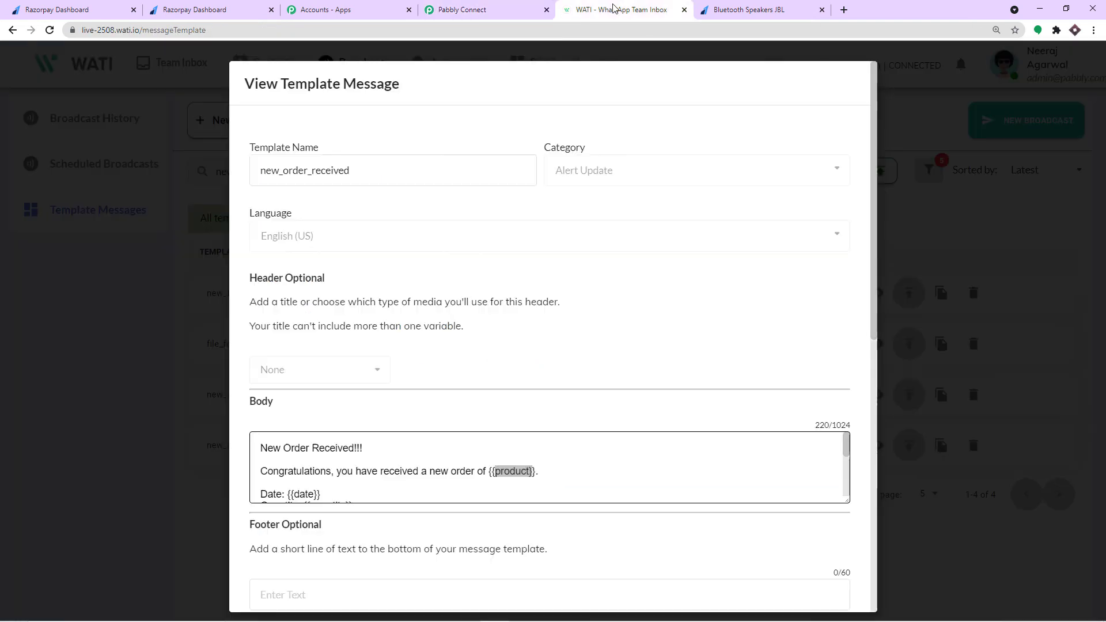
- Append a comma and a second example object { "name": "color", "value": "blue" } after the product parameter in Custom Params
left_click(617, 10)
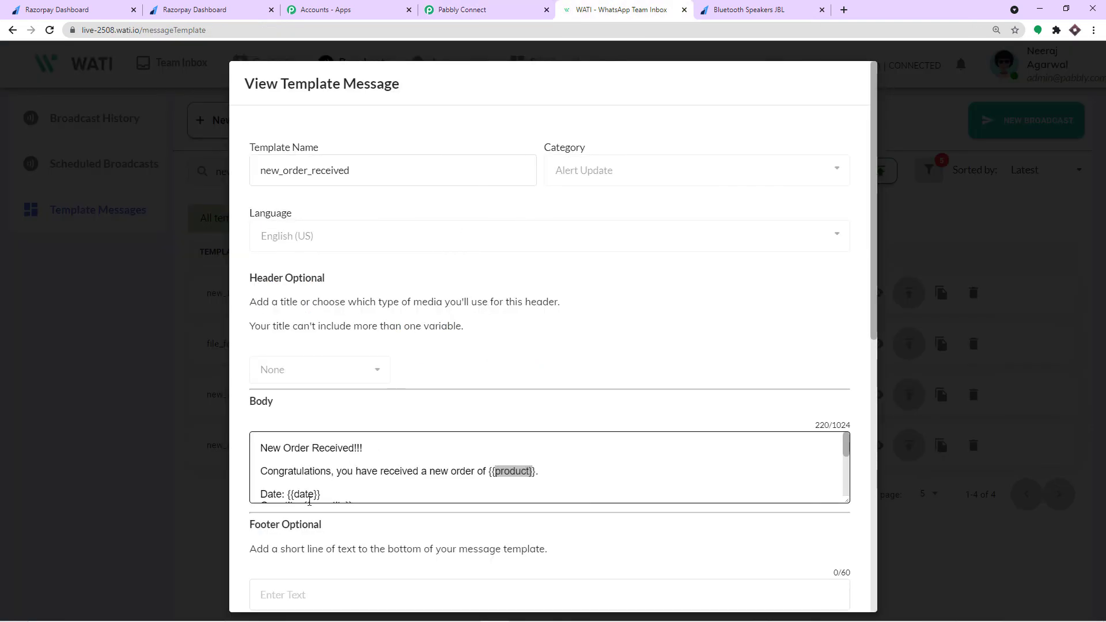
left_click(539, 7)
left_click(573, 319)
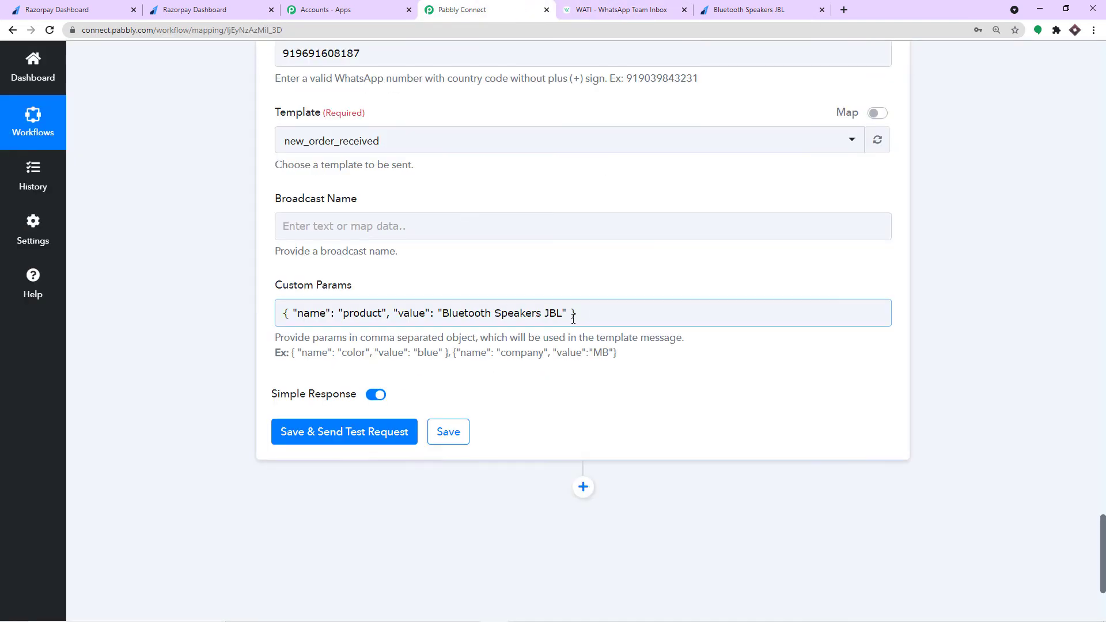
left_click(578, 315)
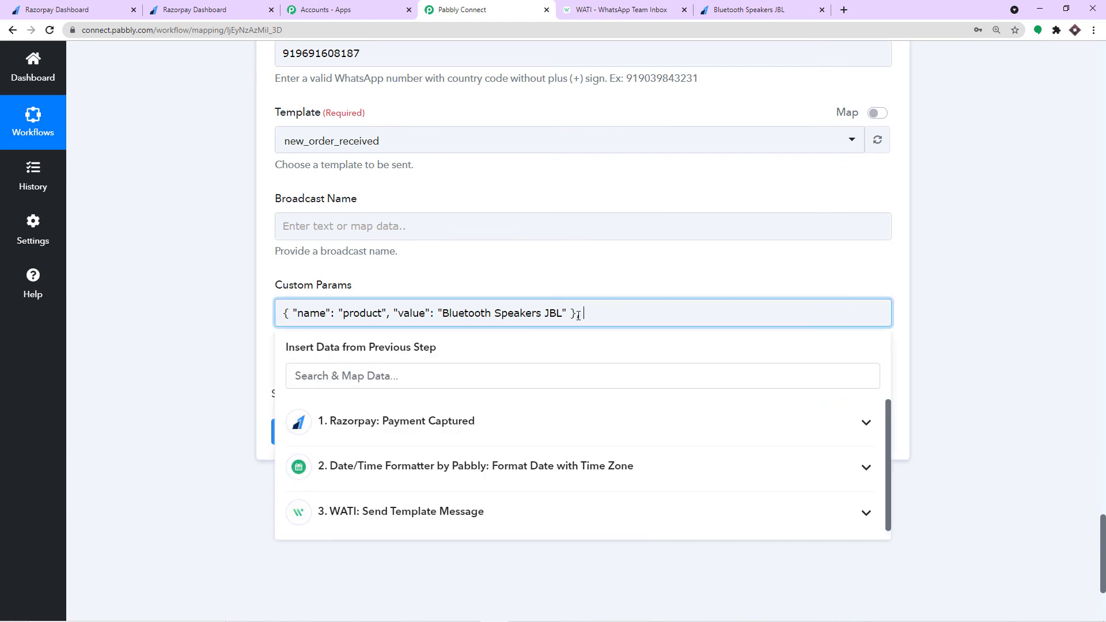
type(",")
left_click(582, 287)
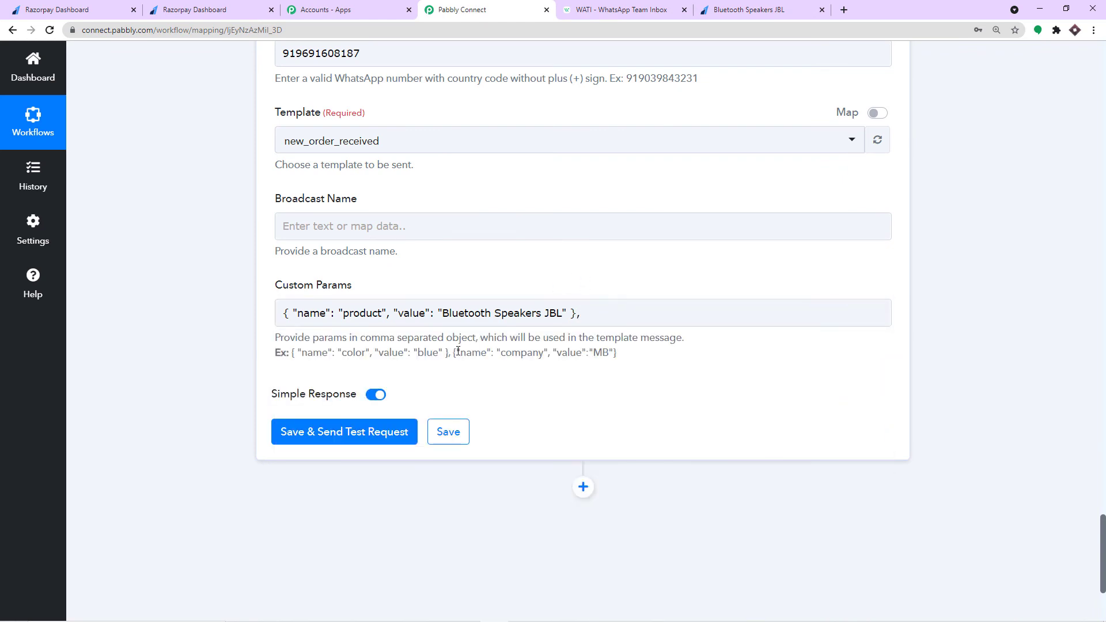
left_click_drag(447, 354, 294, 353)
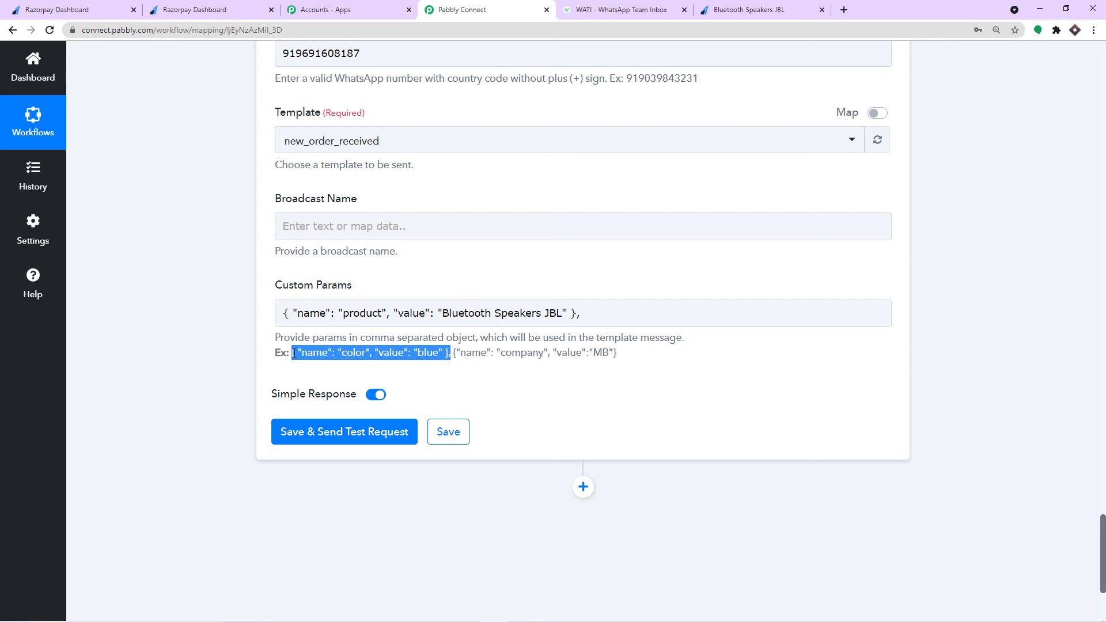
right_click(294, 354)
left_click(311, 362)
left_click(624, 307)
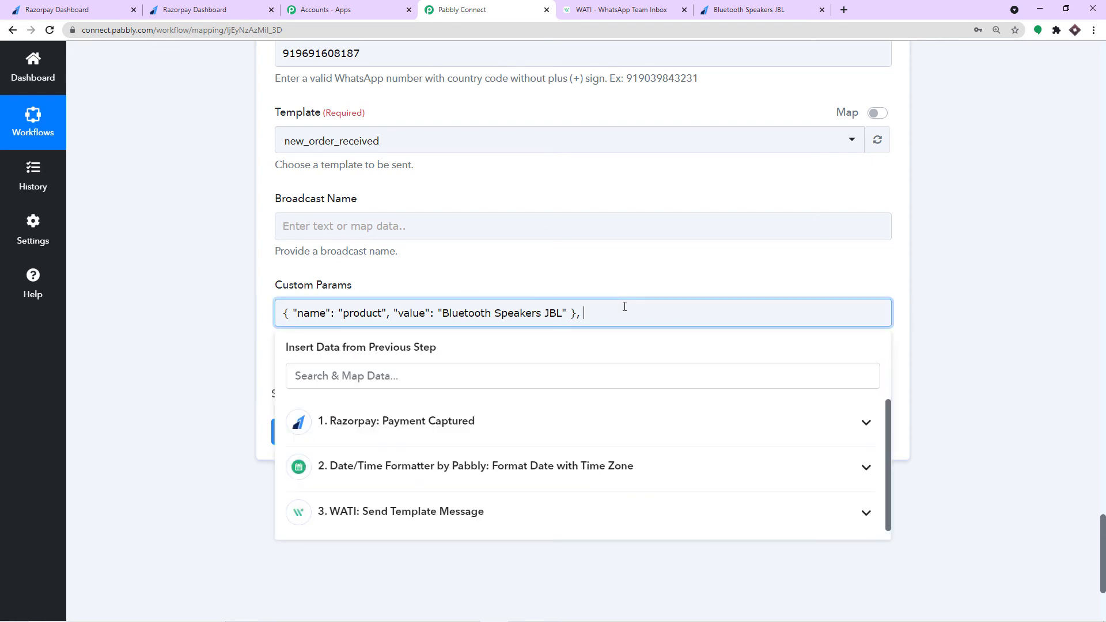
key("ctrl+v")
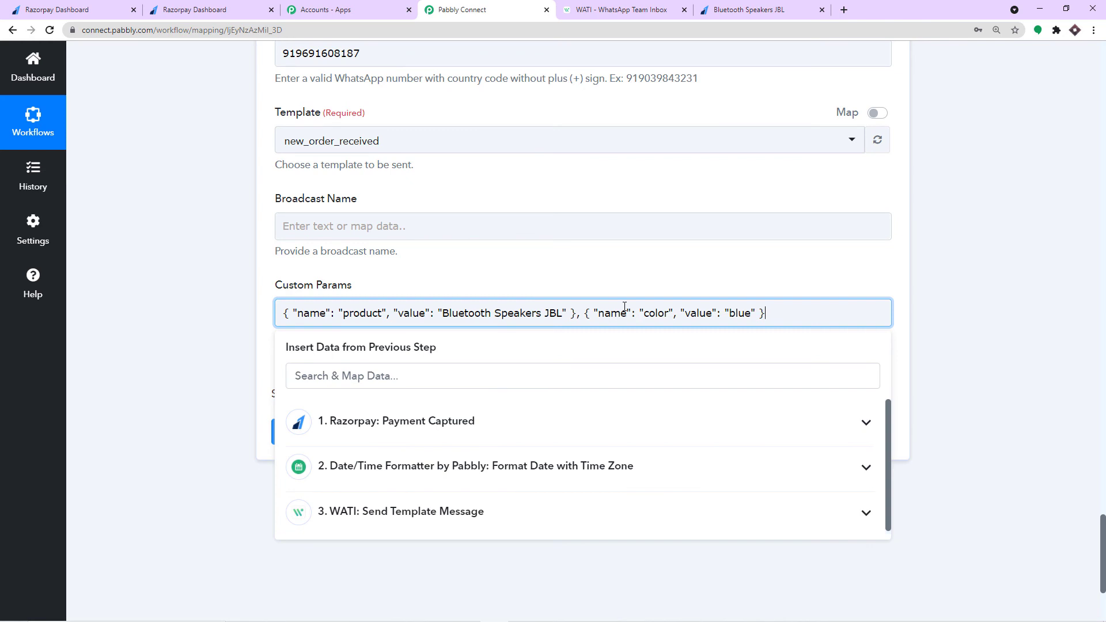
left_click(598, 286)
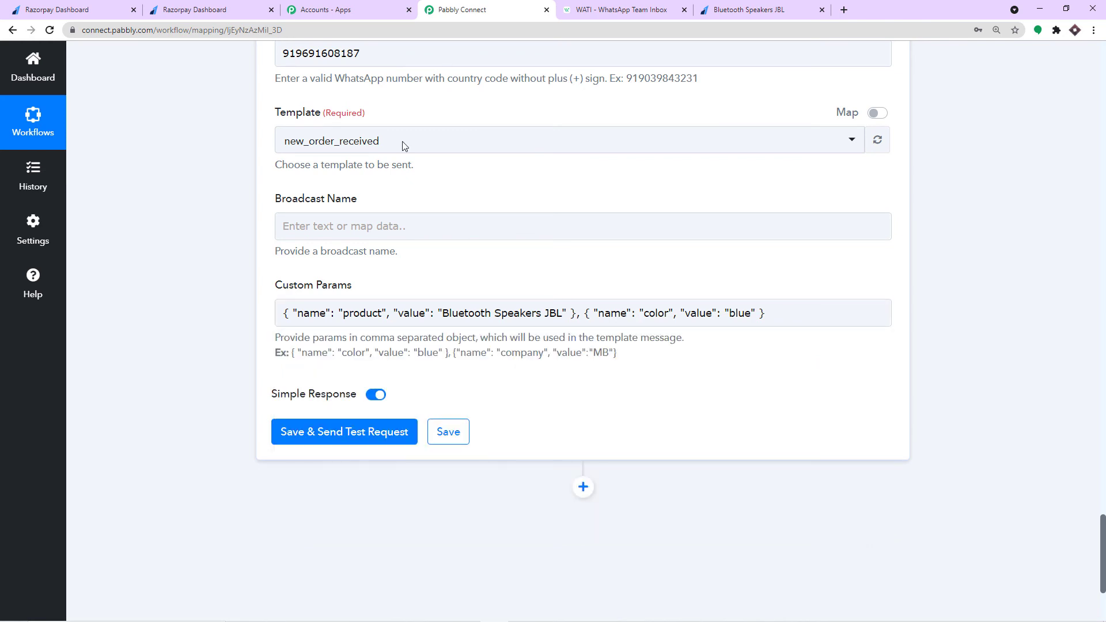
- Copy the variable name date from the WATI template body and use it as the second custom parameter's name in Pabbly Connect
left_click(632, 9)
scroll(446, 440, "down", 1)
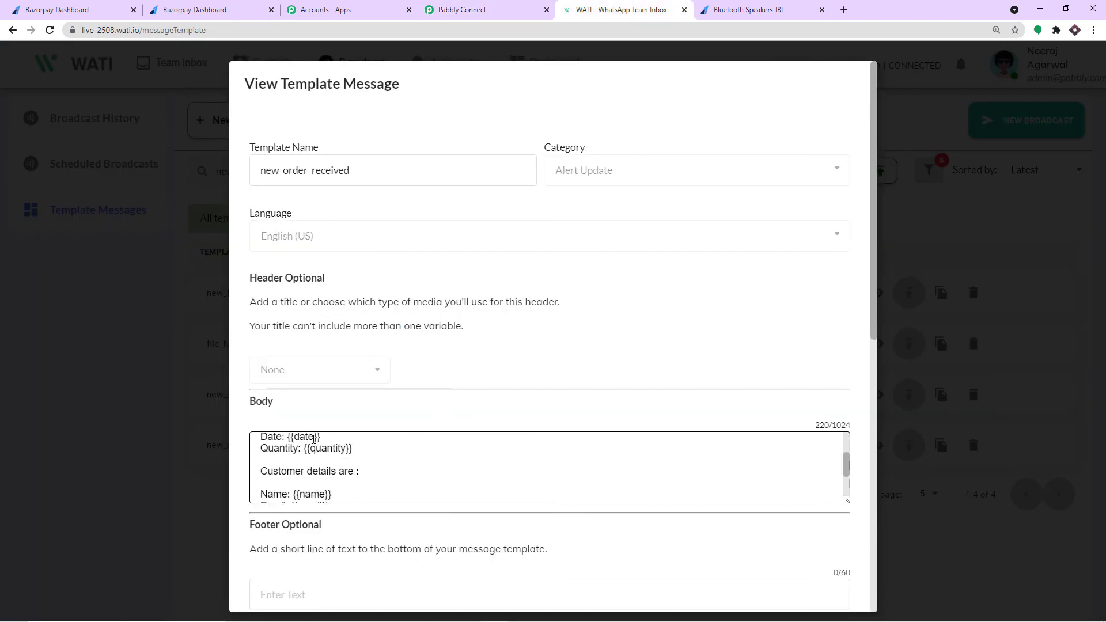
left_click_drag(314, 438, 294, 455)
scroll(305, 458, "up", 1)
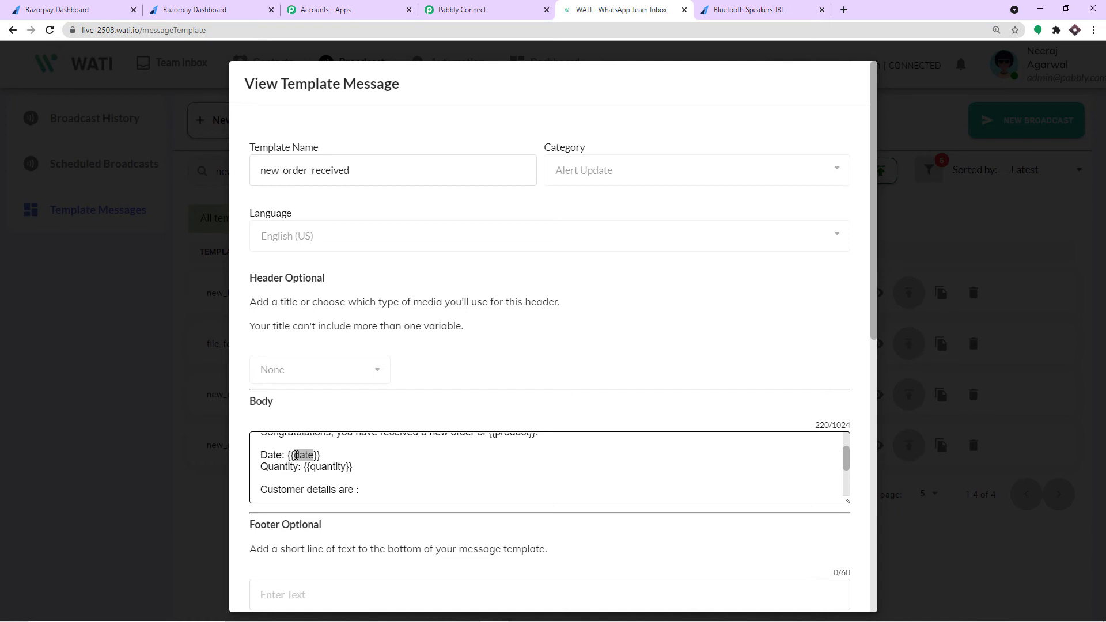
right_click(297, 459)
left_click(300, 465)
left_click(469, 8)
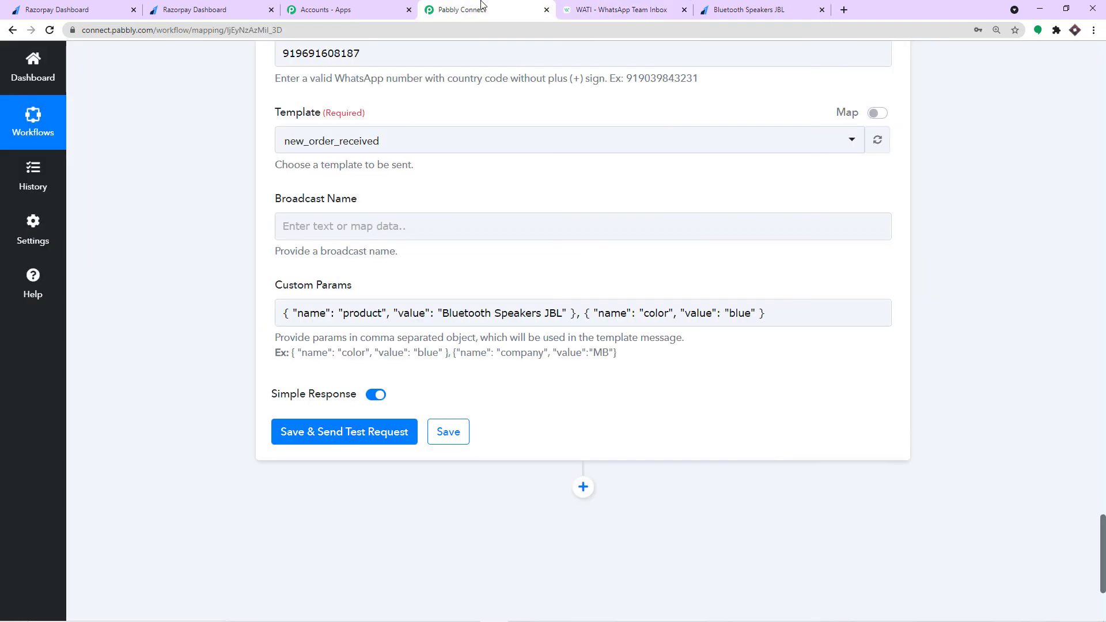
left_click(670, 312)
left_click_drag(670, 312, 648, 326)
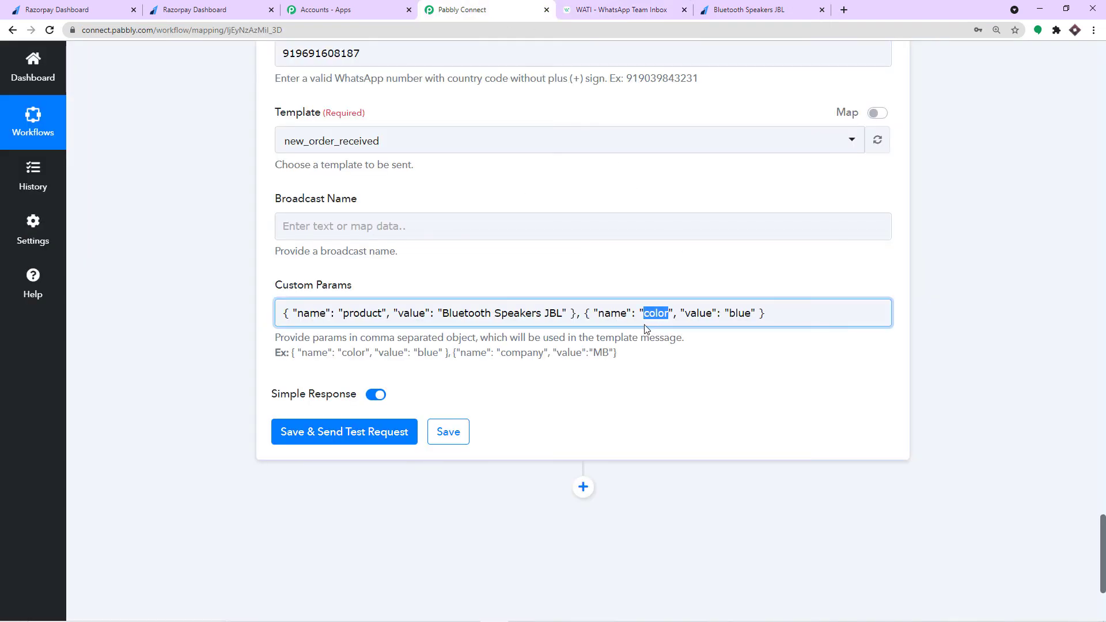
key("BackSpace")
key("ctrl+v")
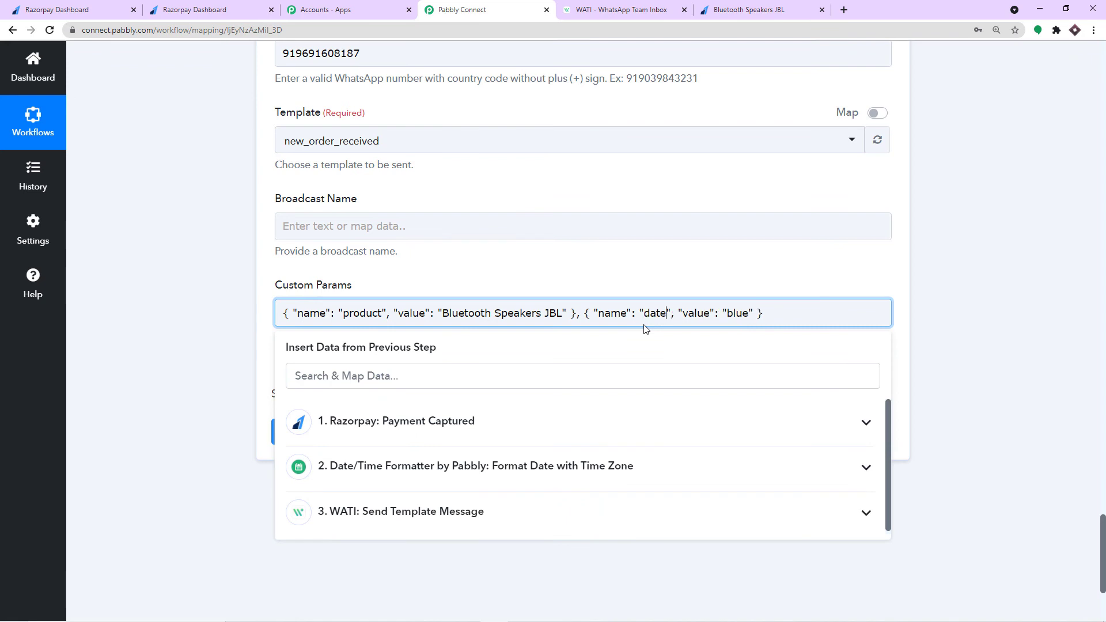
- Examine the Date/Time Formatter's result, the Created At value it takes from Razorpay, and its timezone and format settings
left_click_drag(749, 314, 723, 314)
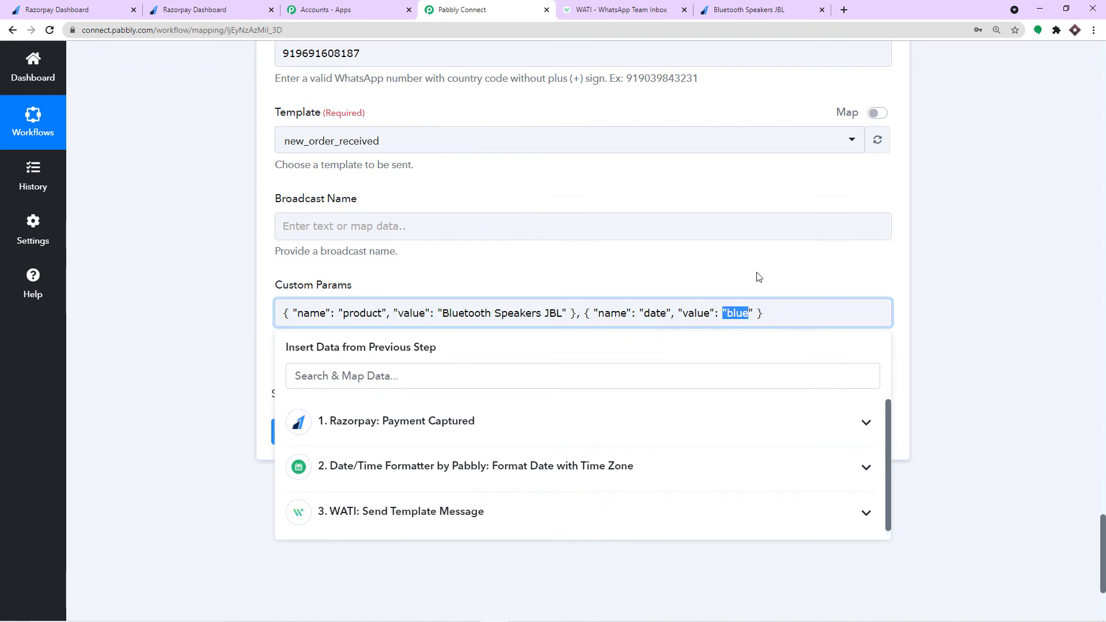
left_click(943, 258)
scroll(954, 261, "up", 6)
scroll(757, 257, "up", 15)
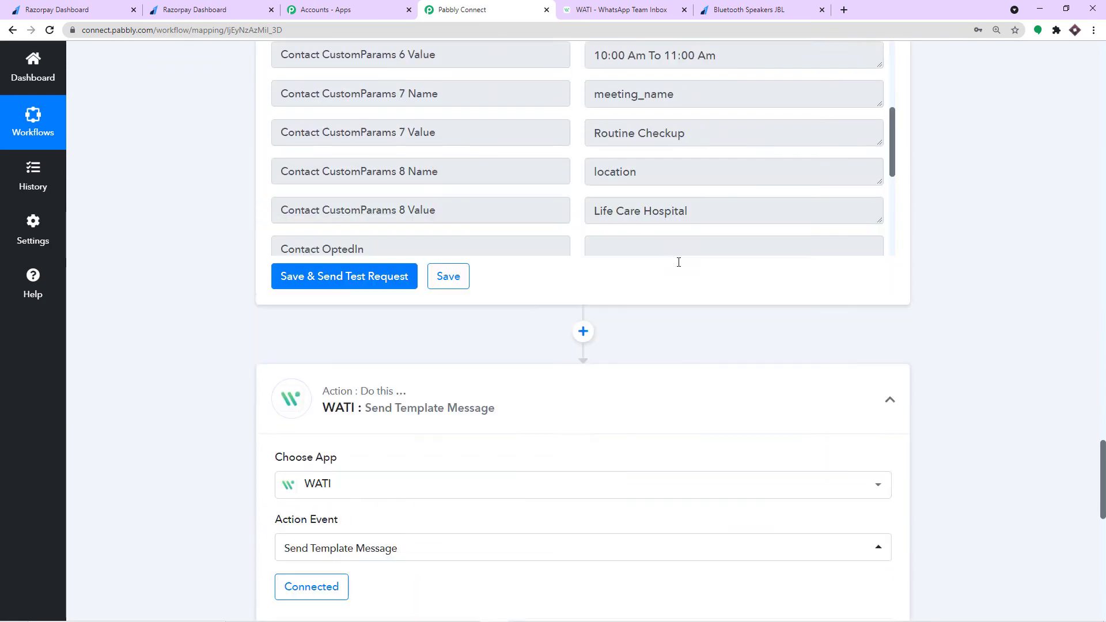
scroll(1049, 274, "up", 10)
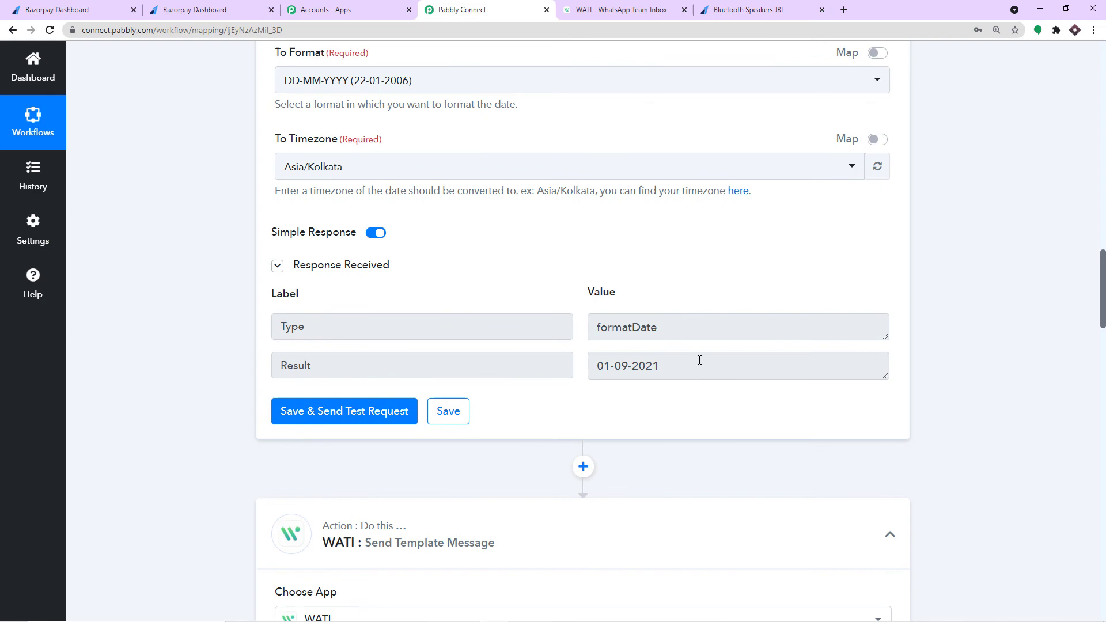
left_click(699, 360)
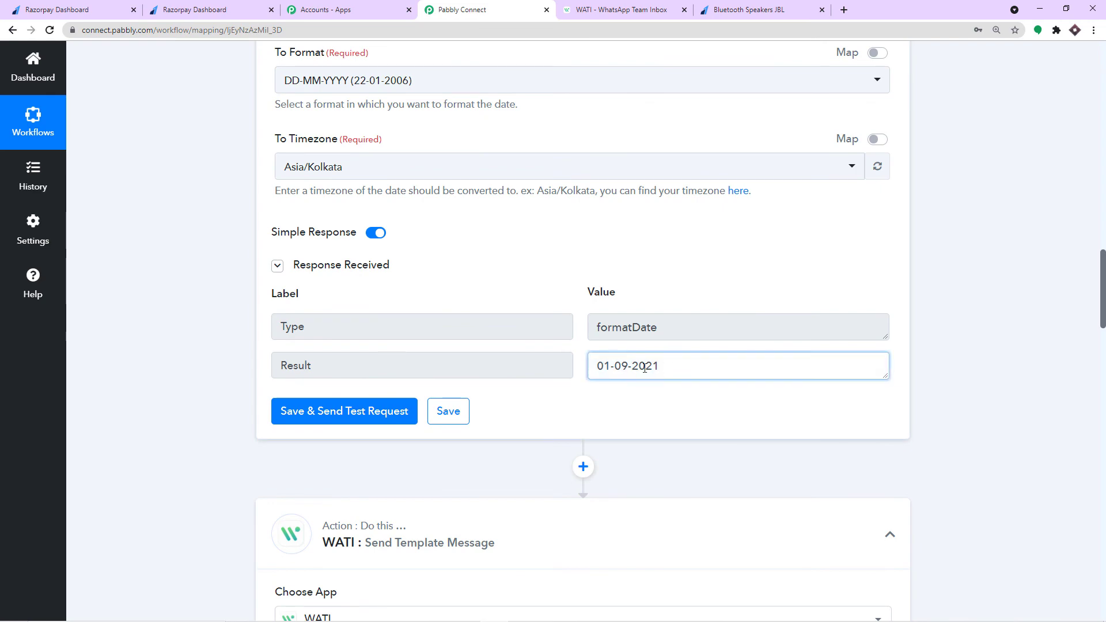
key("ctrl+a")
scroll(694, 291, "up", 7)
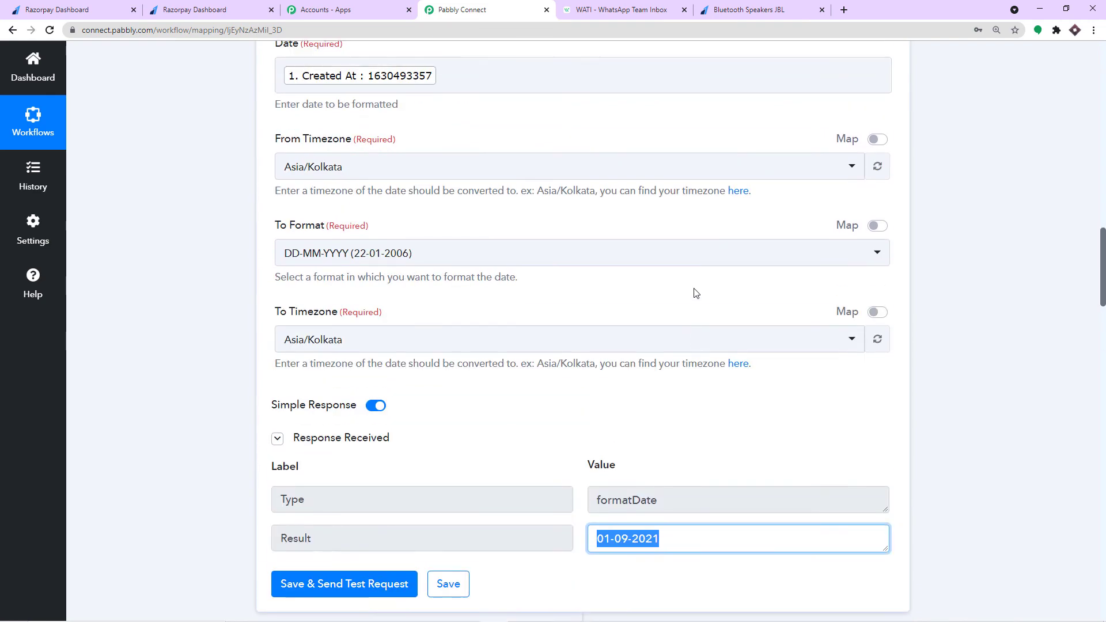
scroll(414, 311, "up", 8)
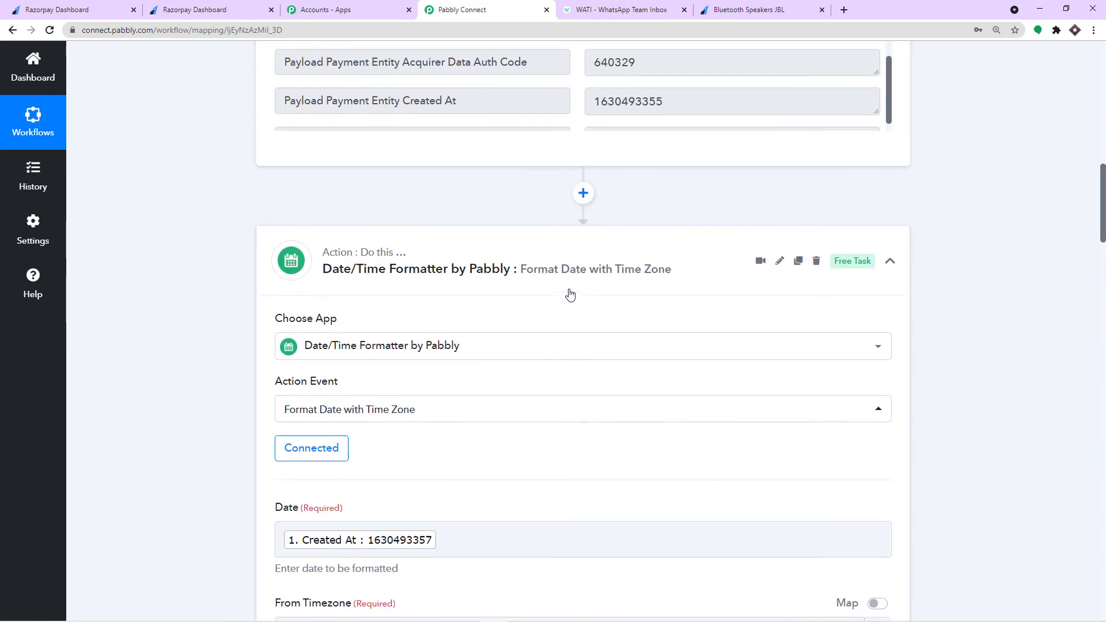
scroll(669, 327, "down", 1)
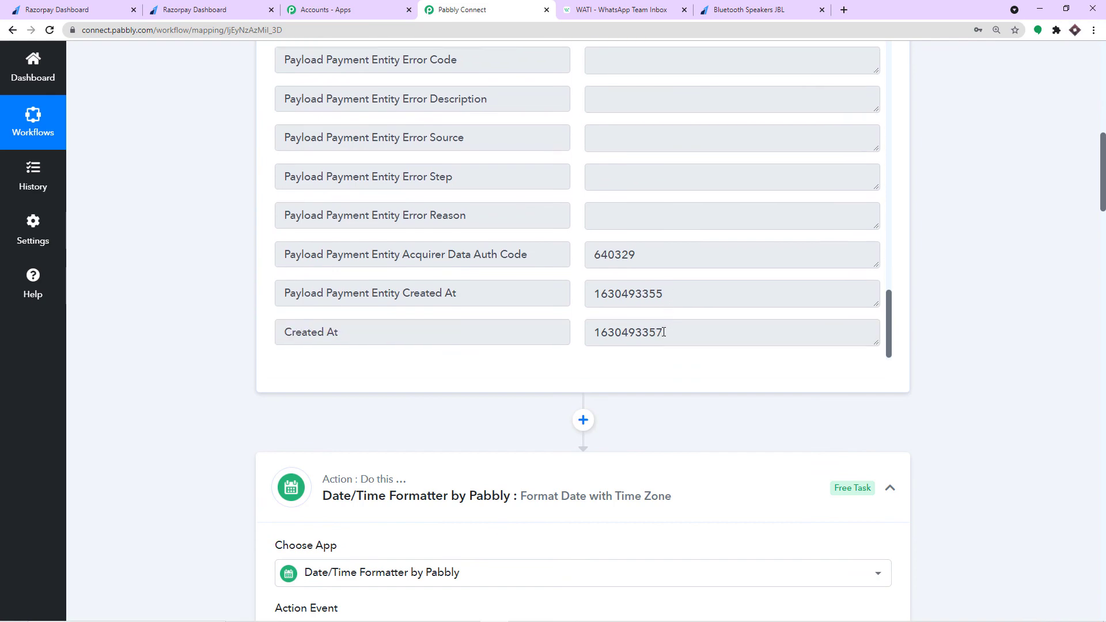
scroll(664, 333, "down", 8)
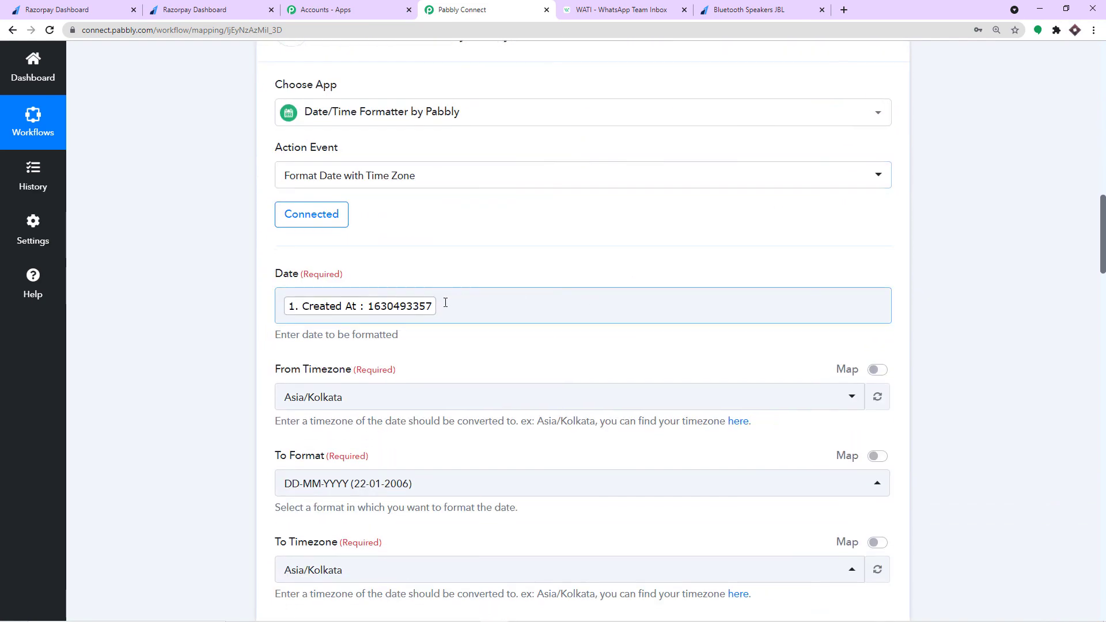
scroll(445, 303, "down", 3)
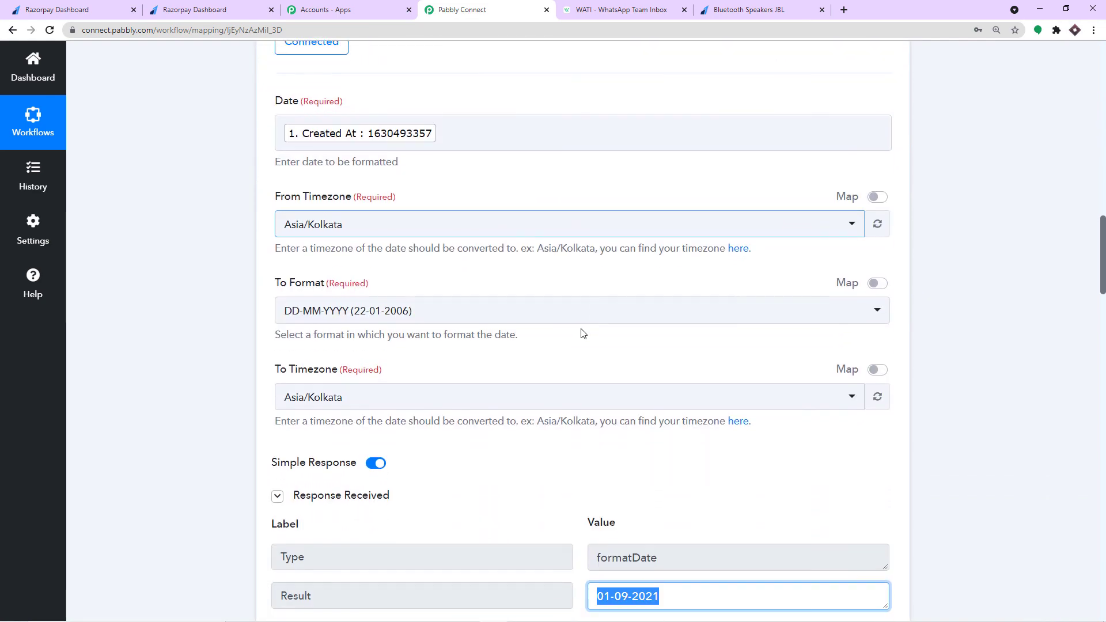
- Replace the date parameter's value blue in the WATI new_order_received Custom Params with the mapped Result of the Date/Time Formatter step
scroll(582, 333, "down", 4)
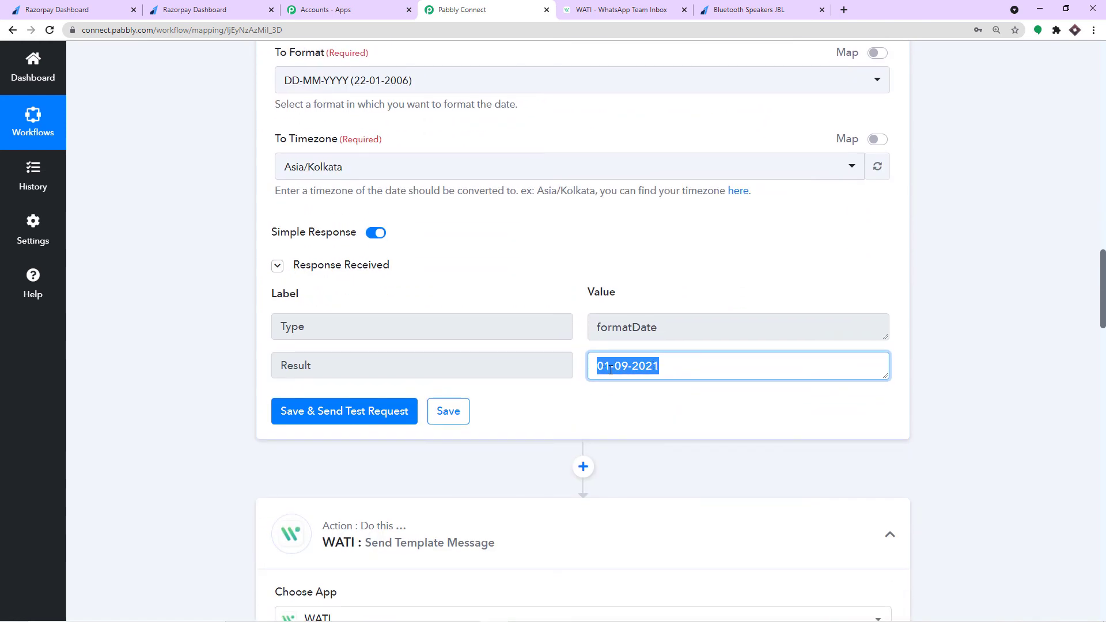
scroll(955, 388, "down", 3)
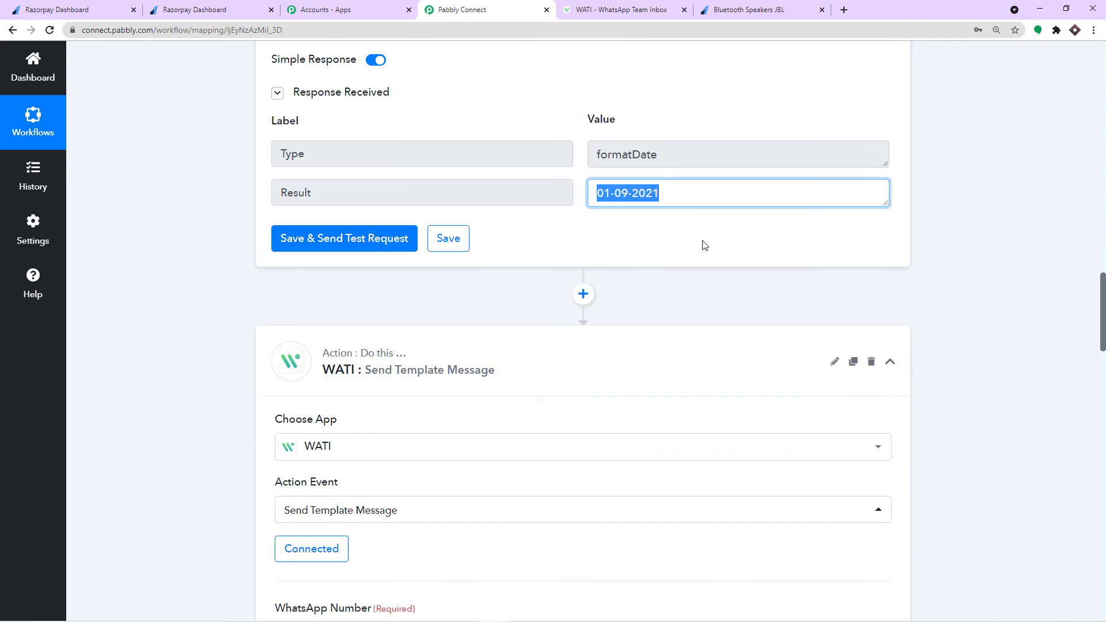
scroll(1020, 449, "down", 20)
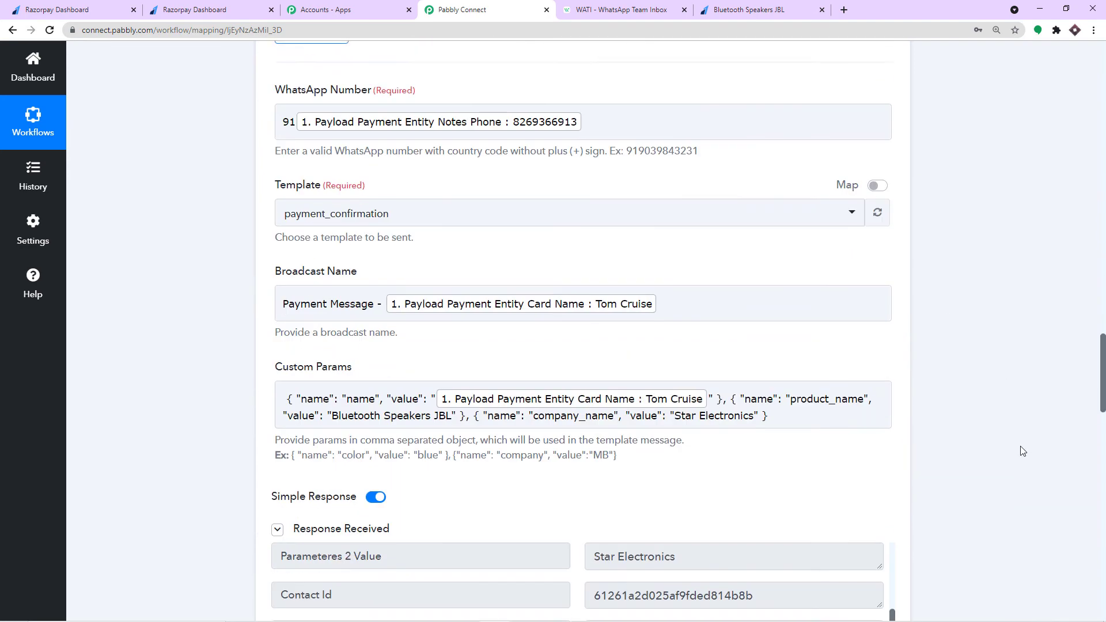
scroll(1020, 449, "down", 10)
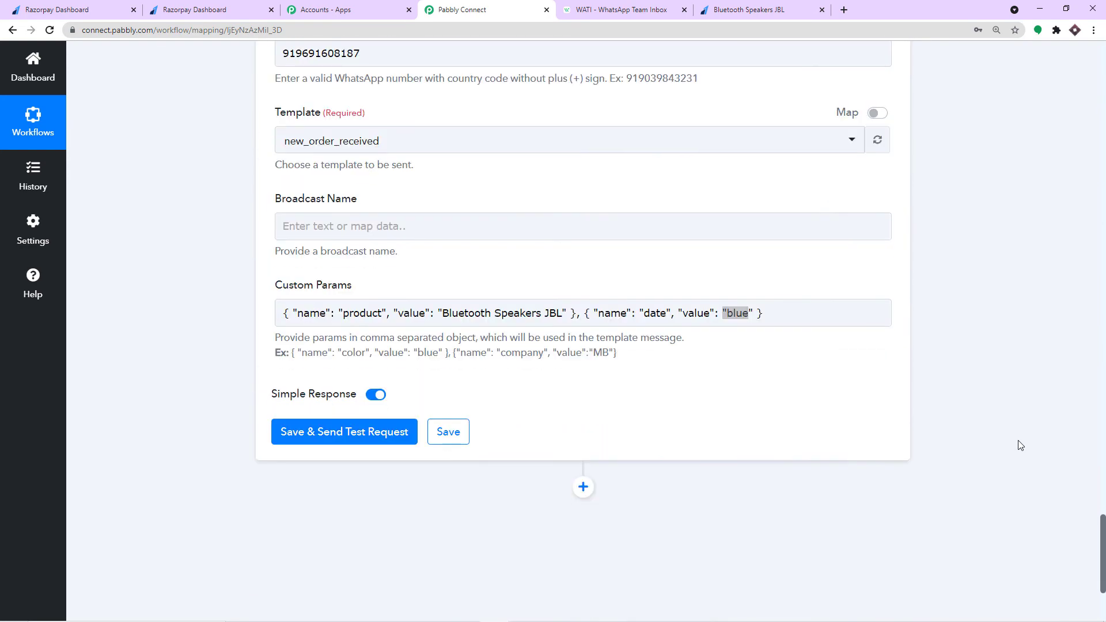
left_click_drag(723, 313, 748, 314)
left_click(748, 314)
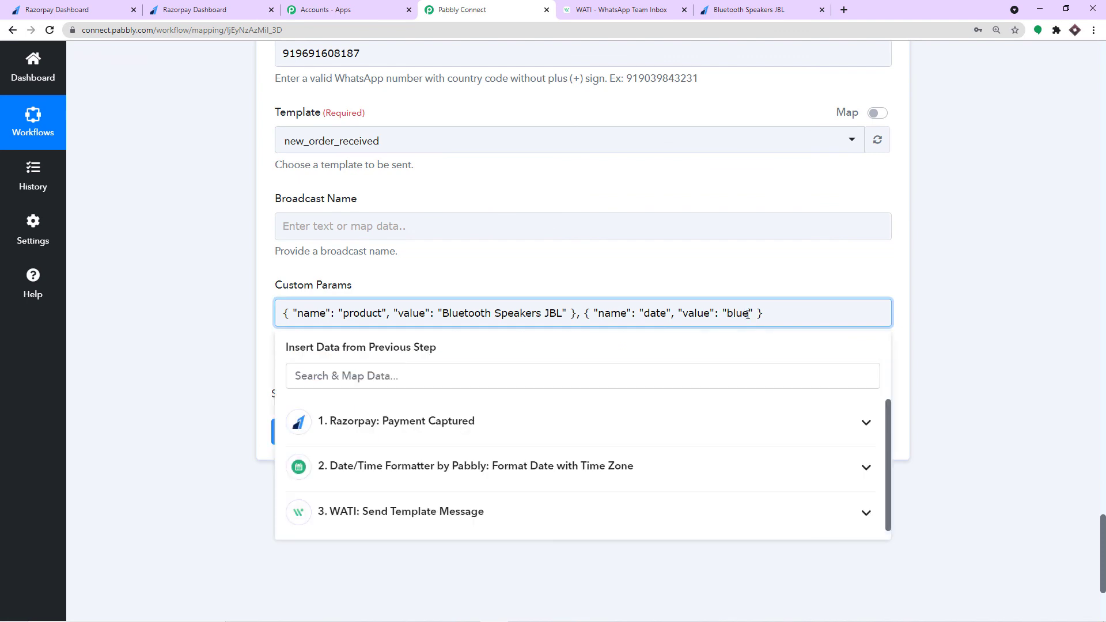
key("BackSpace")
key("BackSpace")
key("BackSpace")
key("BackSpace")
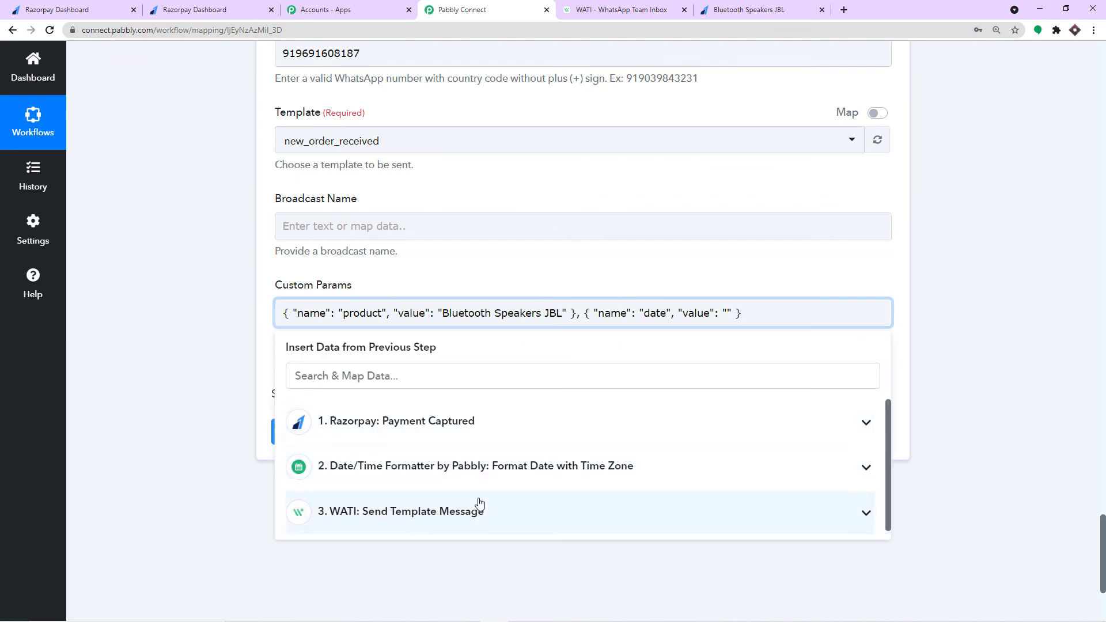
left_click(464, 467)
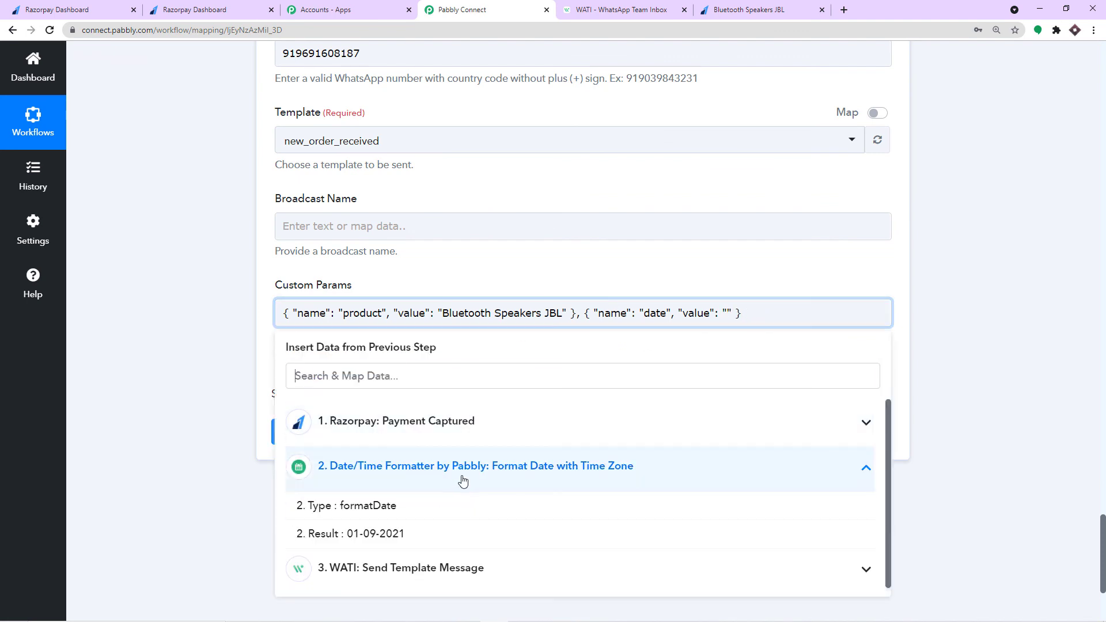
left_click(419, 533)
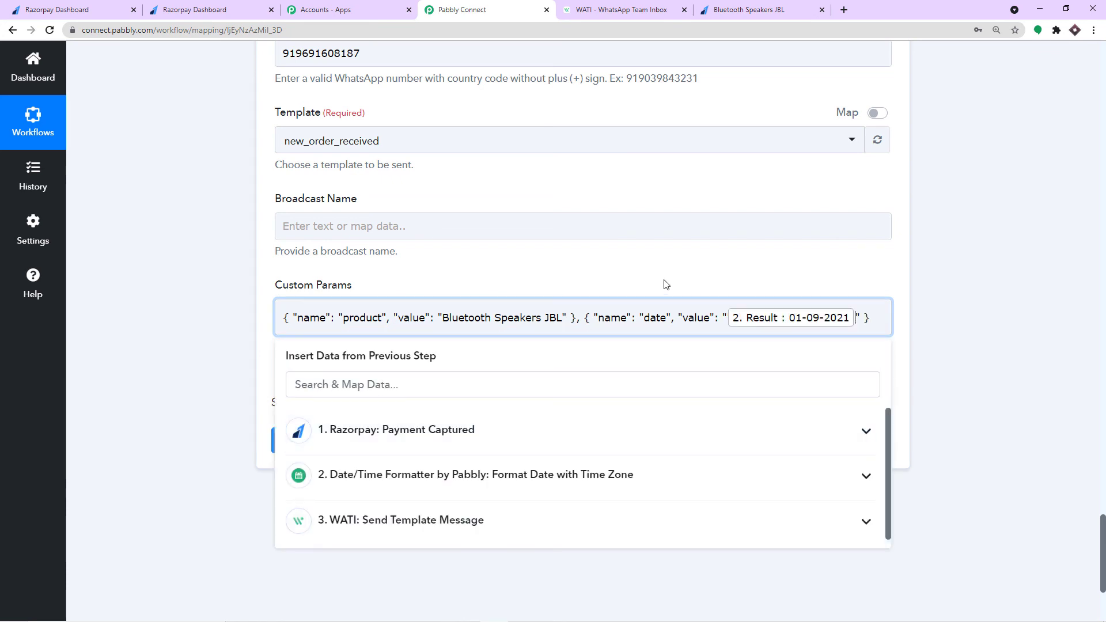
left_click(668, 281)
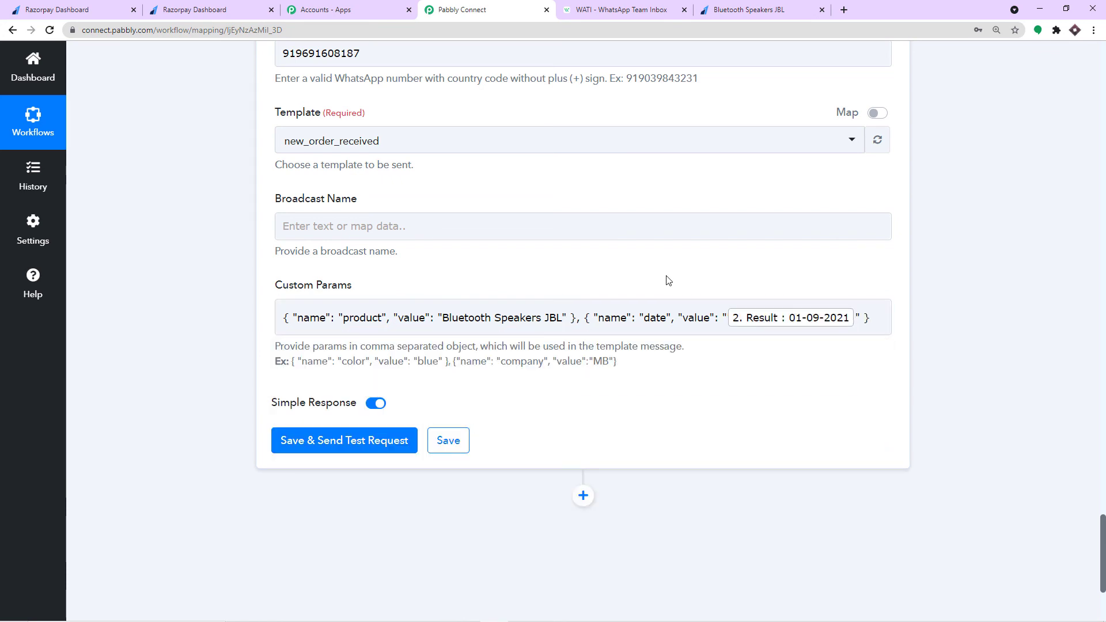
- Append a comma and a third example object { "name": "color", "value": "blue" } after the date parameter in Custom Params
left_click(845, 316)
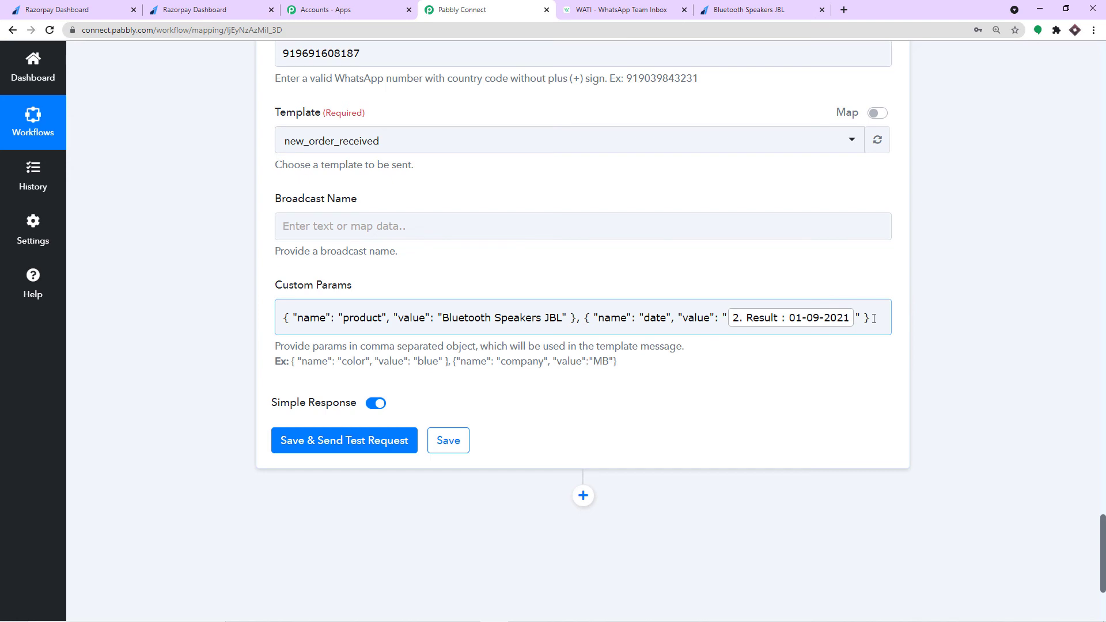
left_click(874, 319)
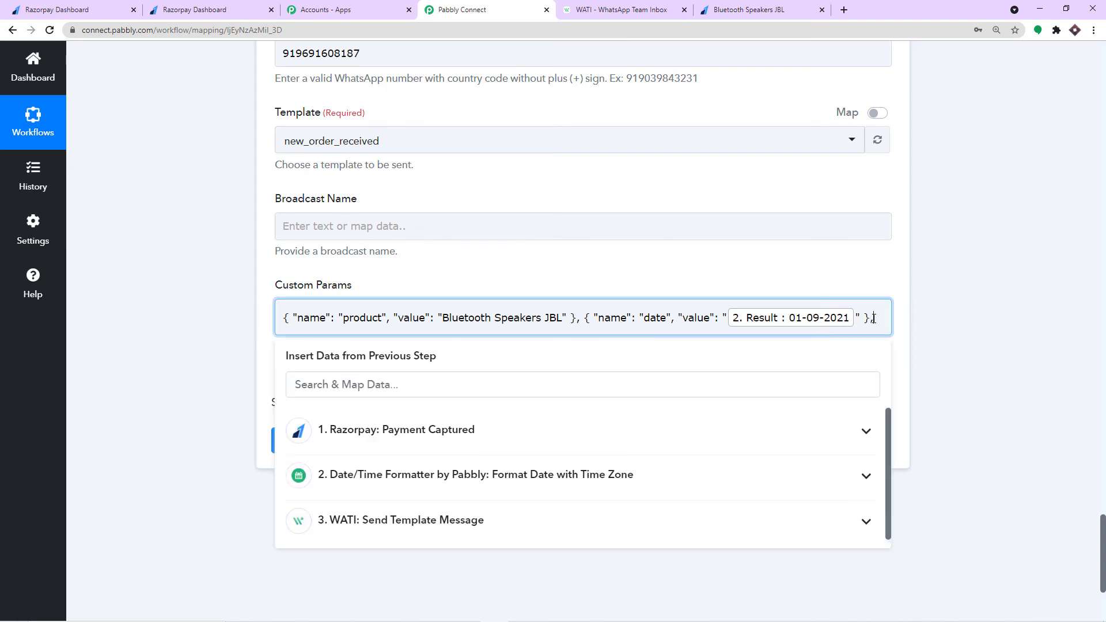
left_click(846, 291)
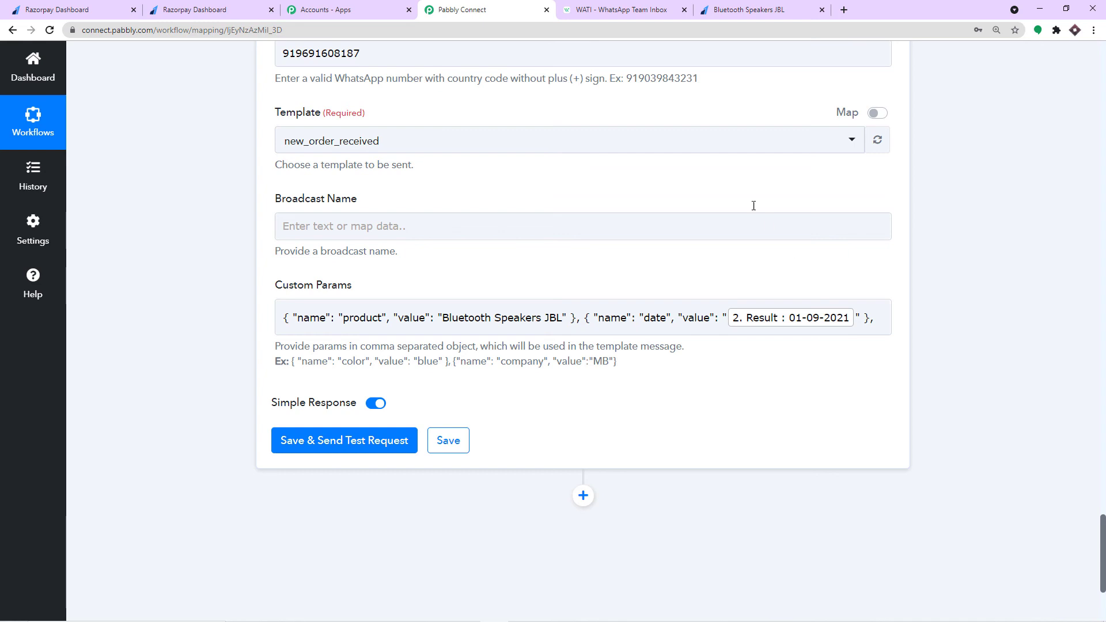
left_click(619, 9)
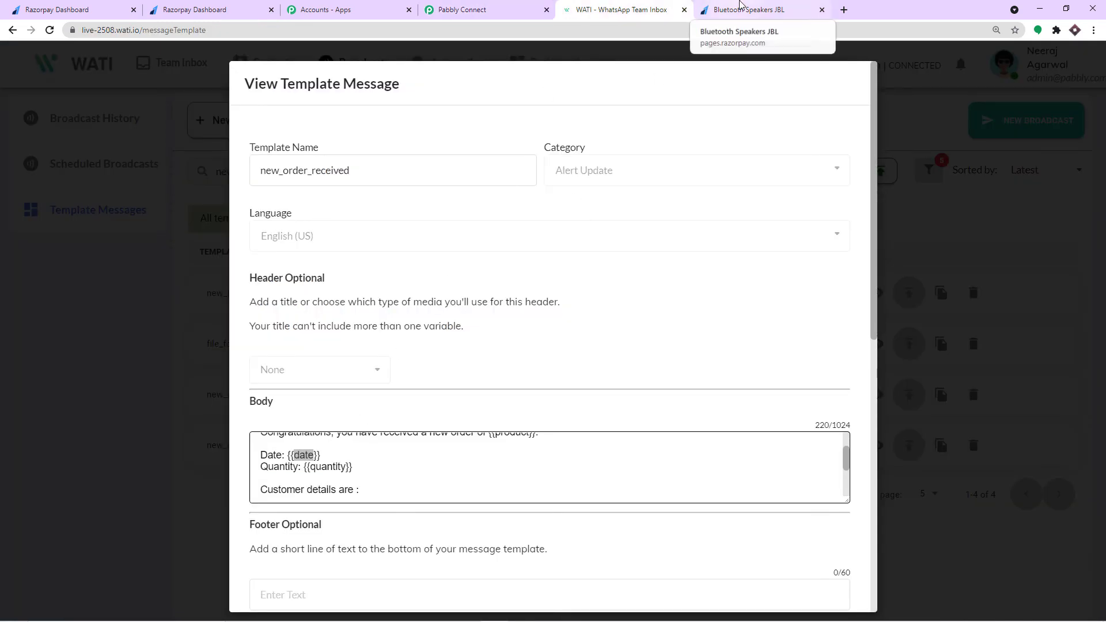
left_click(493, 7)
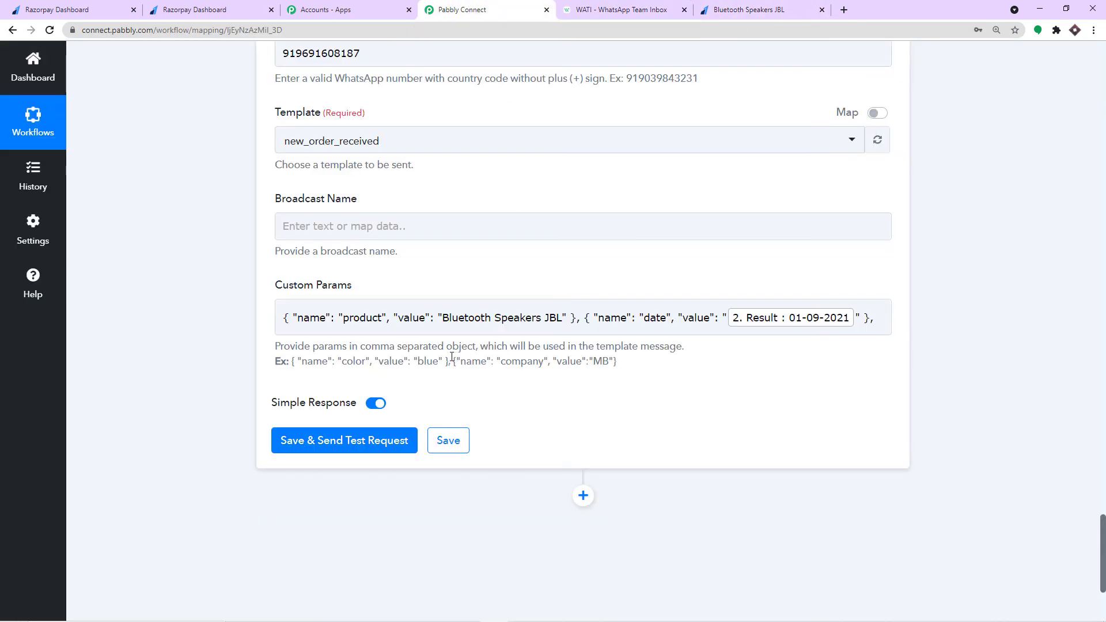
left_click_drag(453, 358, 291, 358)
key("ctrl+c")
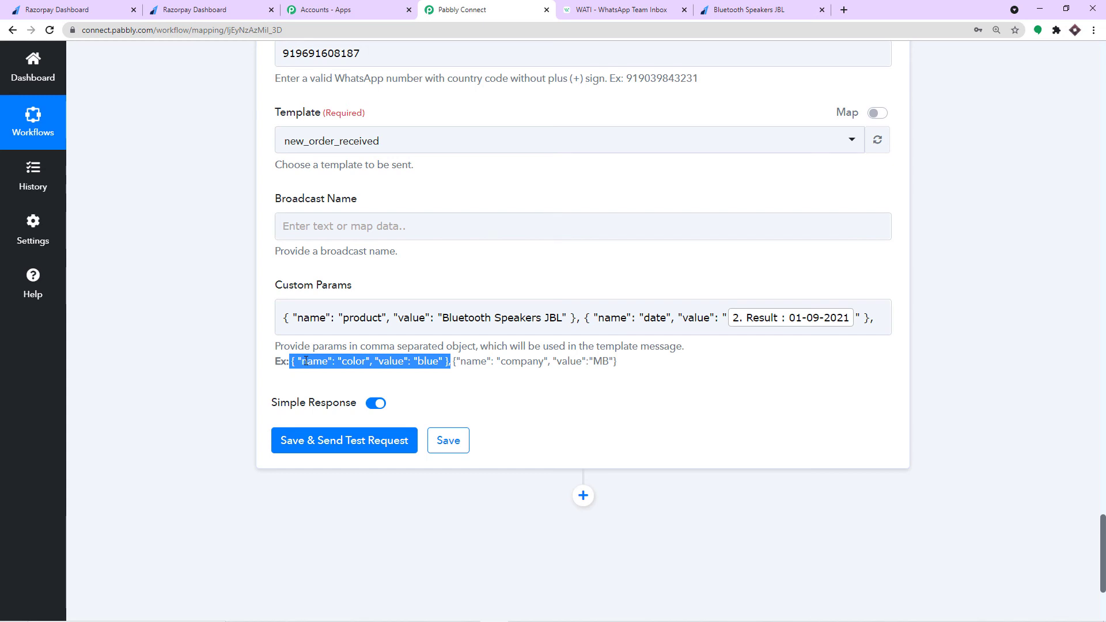
left_click(881, 320)
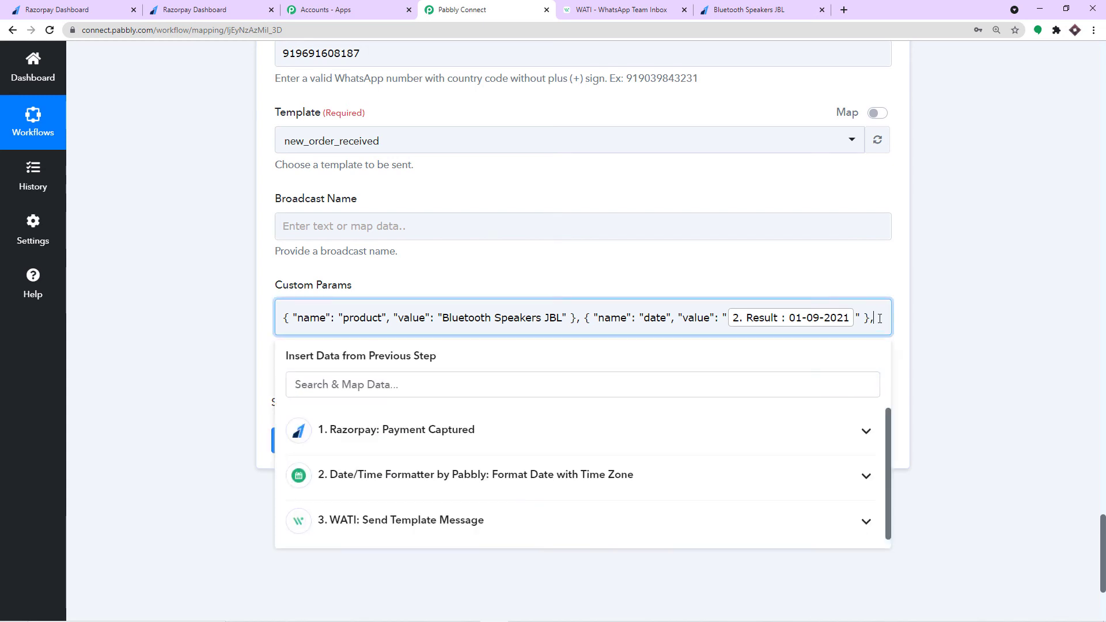
key("ctrl+v")
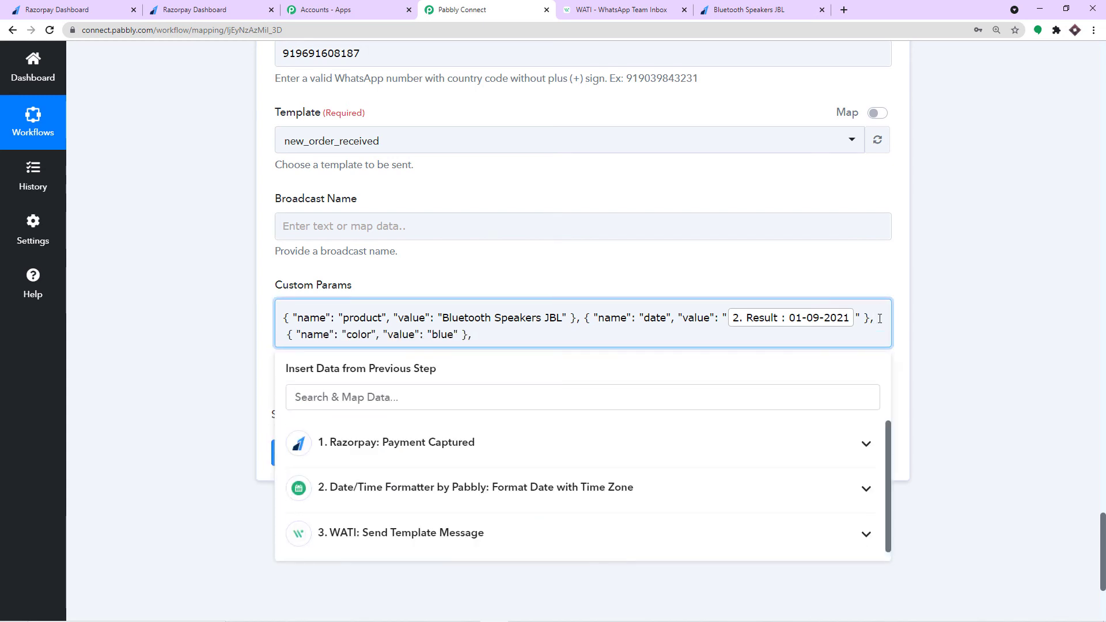
key("BackSpace")
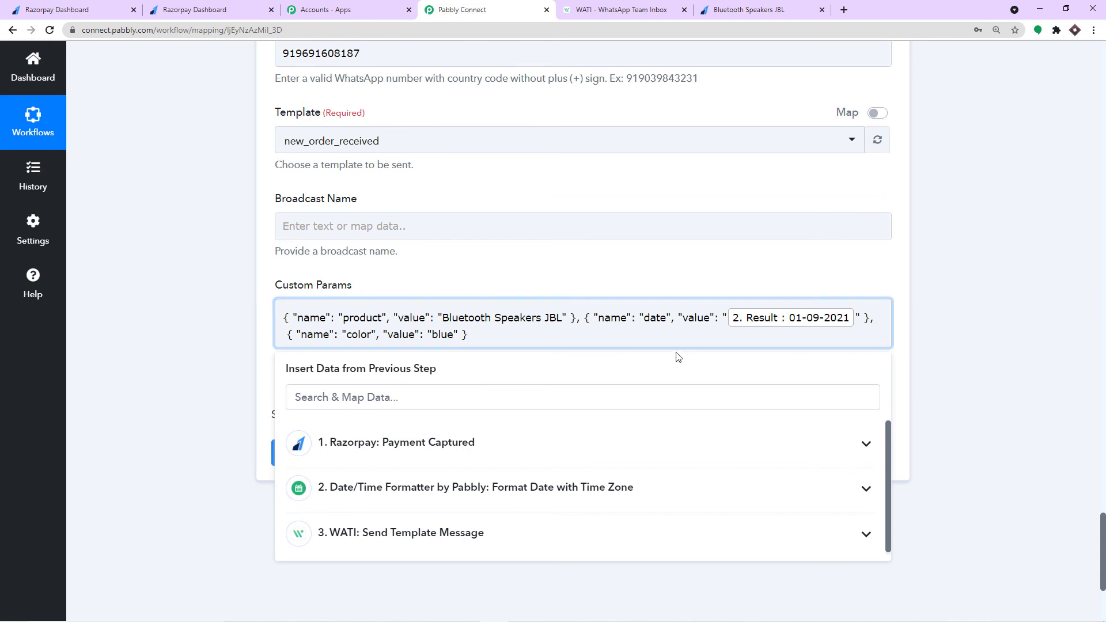
- Copy the variable name quantity from the WATI template body and use it as the third custom parameter's name in Pabbly Connect
double_click(368, 333)
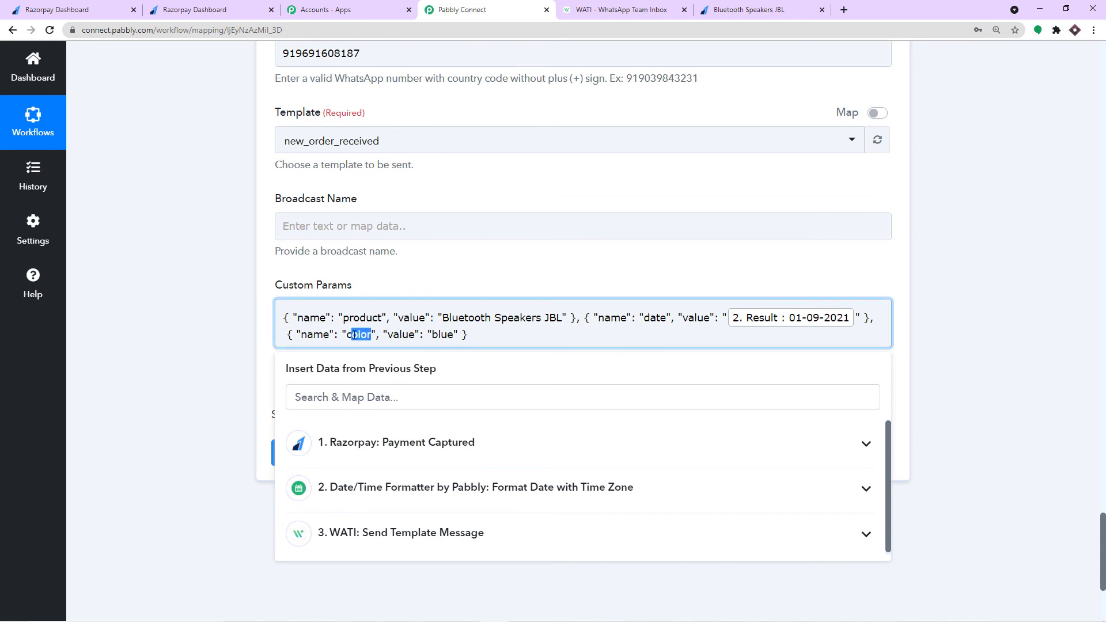
key("BackSpace")
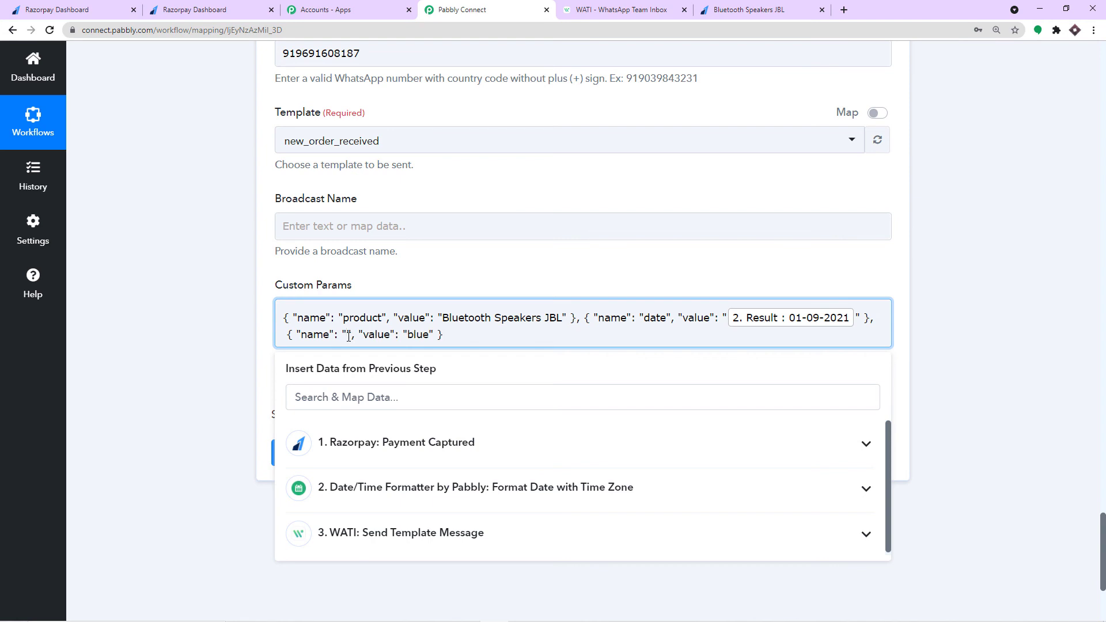
left_click(614, 10)
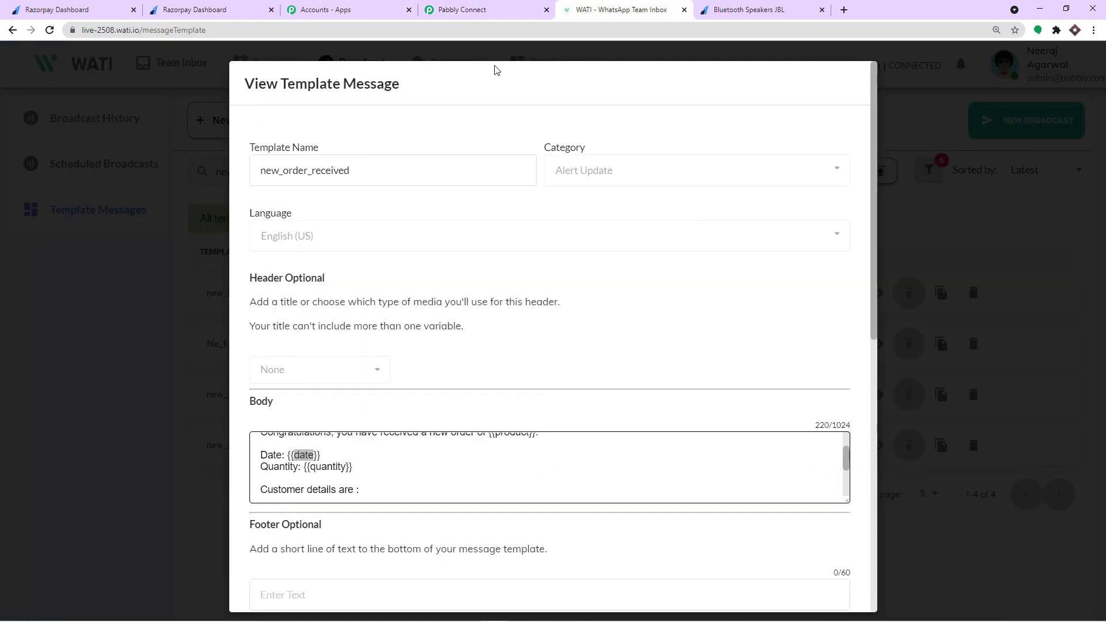
left_click_drag(345, 467, 312, 468)
key("ctrl+c")
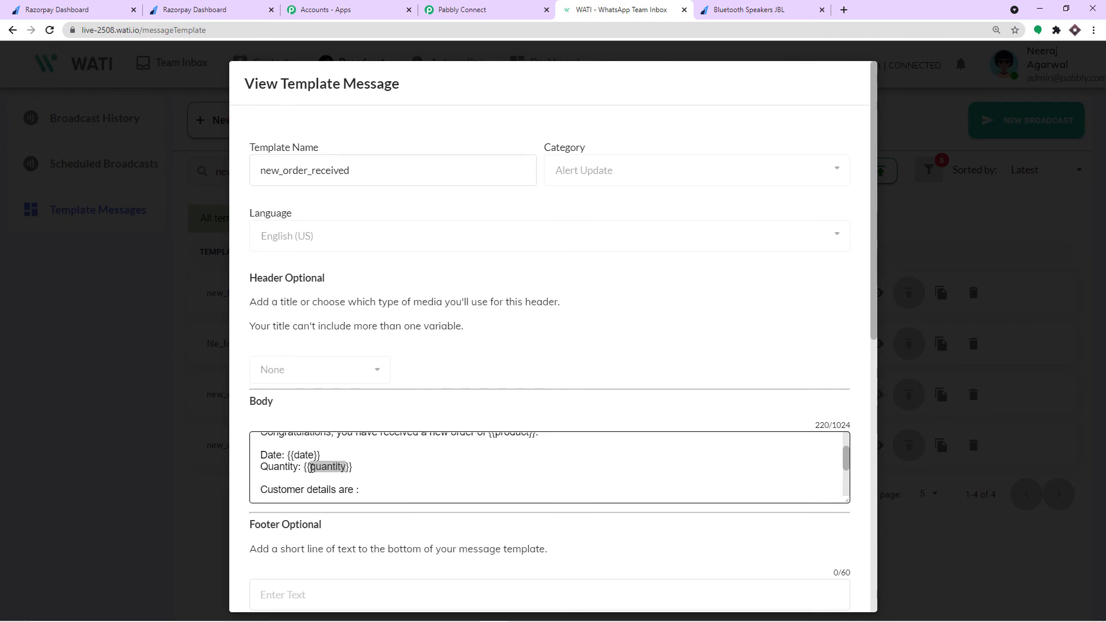
left_click(486, 5)
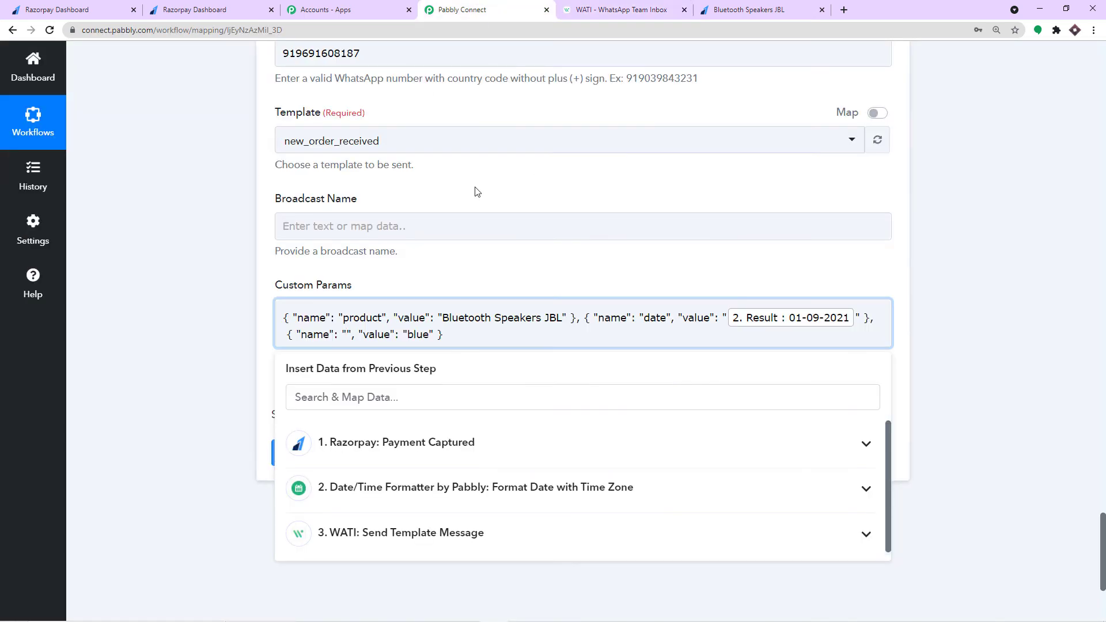
key("ctrl+v")
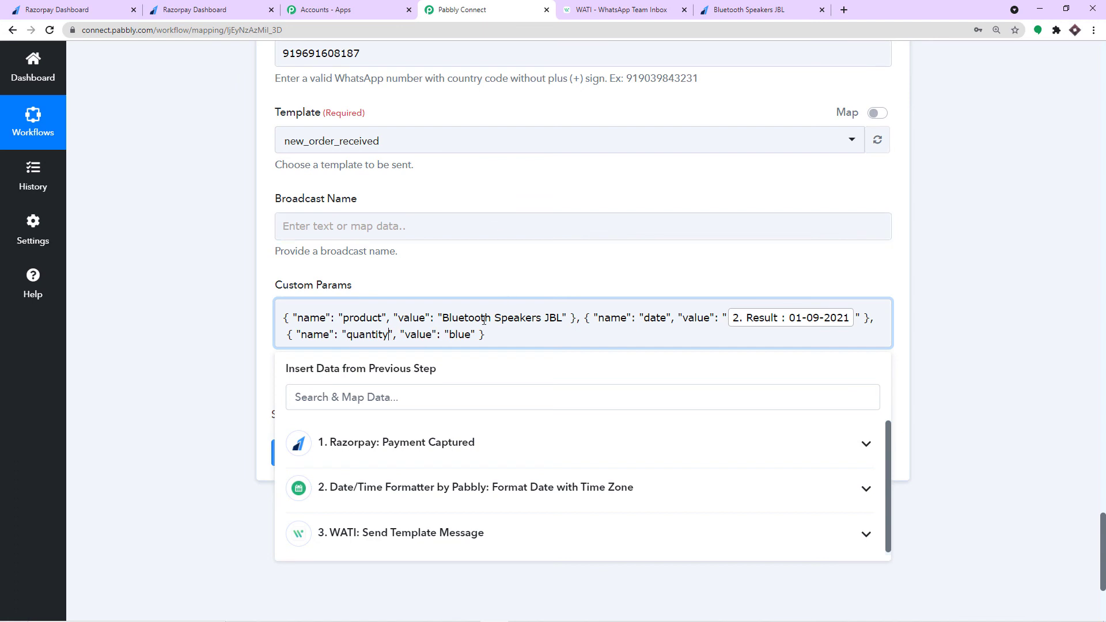
- Set the quantity parameter's value to 1 in Custom Params
left_click_drag(472, 334, 451, 339)
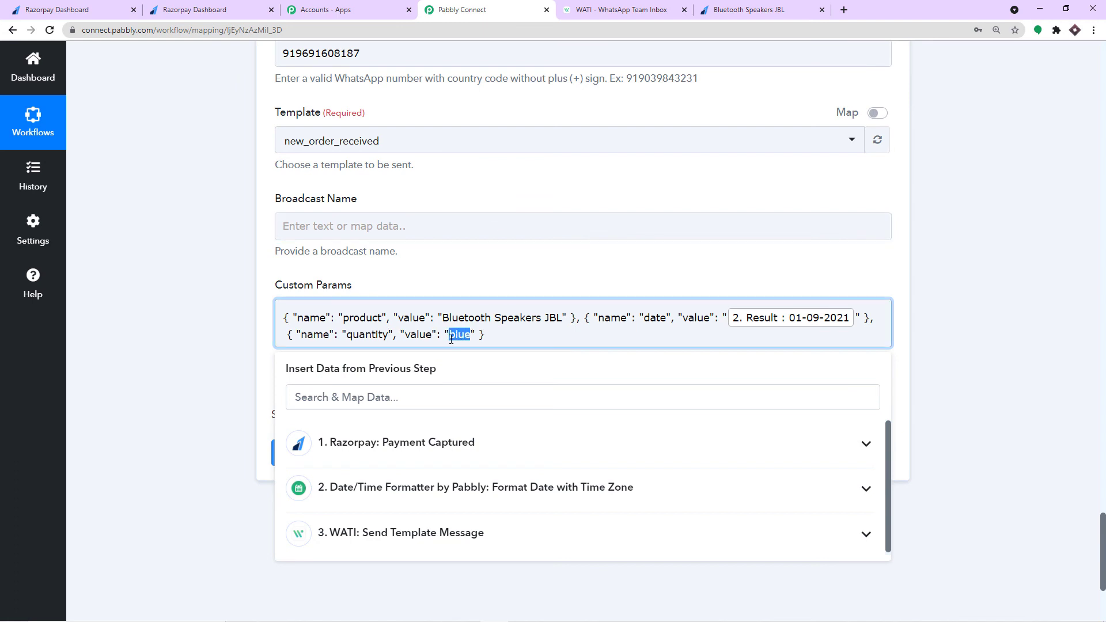
key("BackSpace")
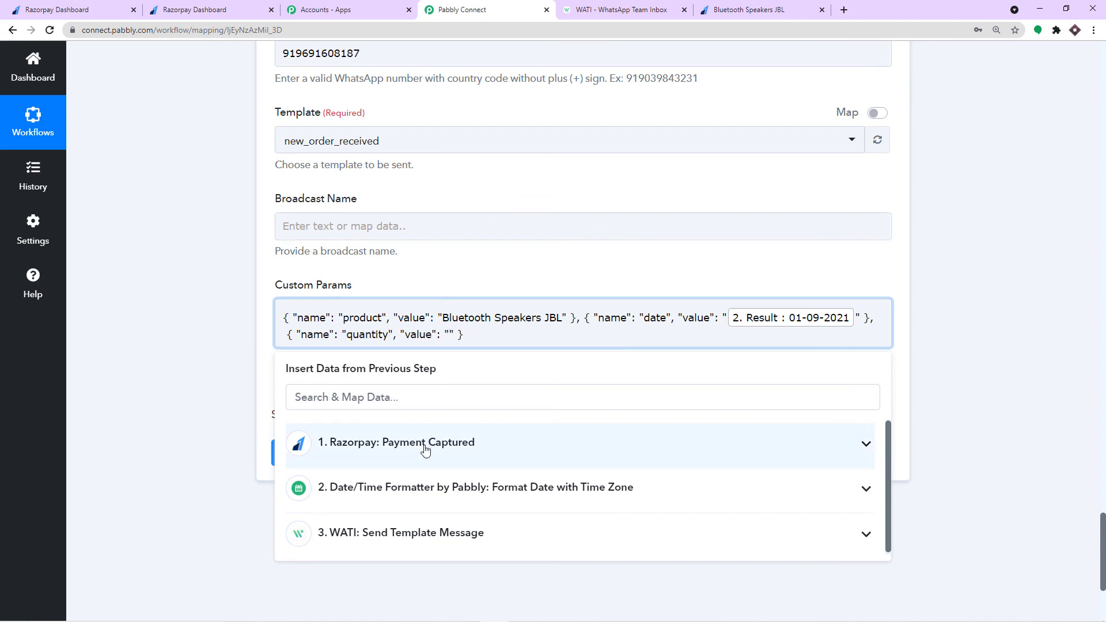
left_click_drag(425, 444, 450, 438)
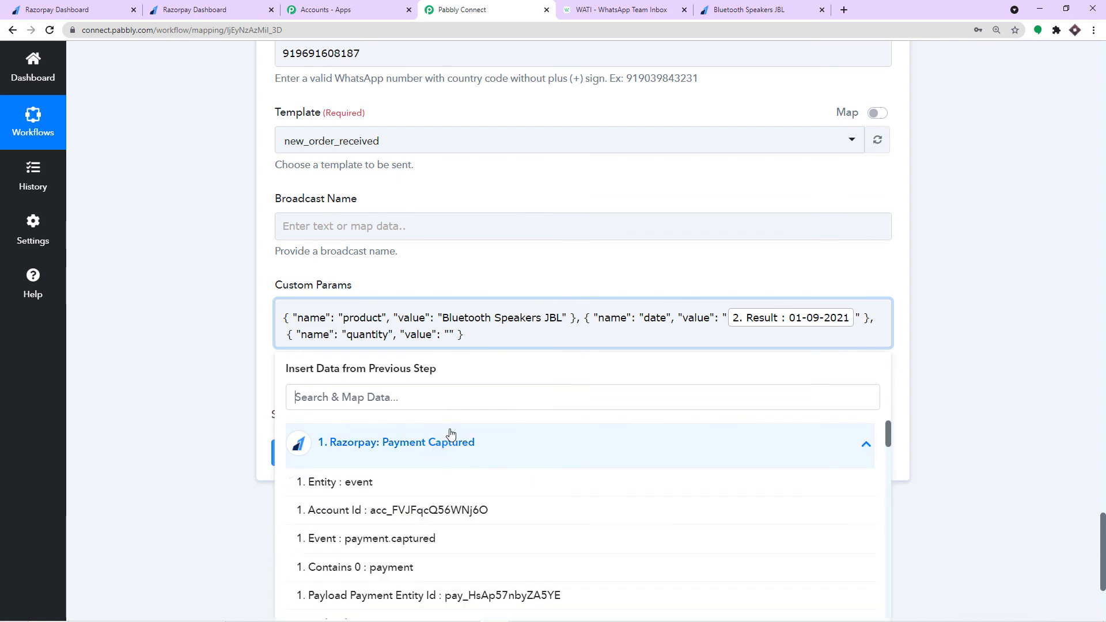
left_click(448, 333)
type("1")
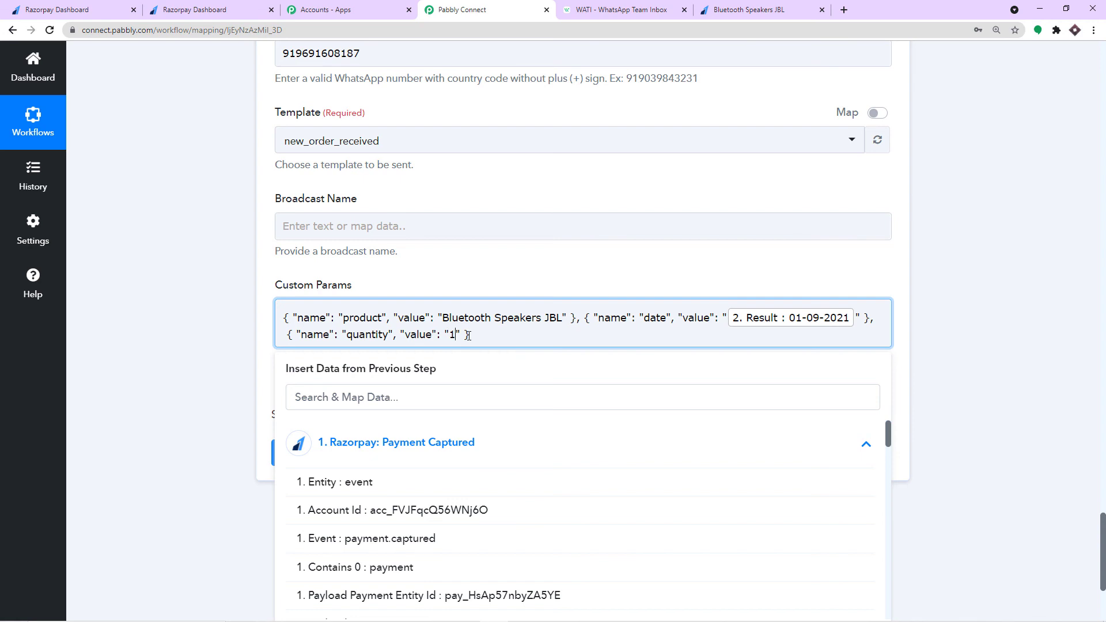
left_click(491, 288)
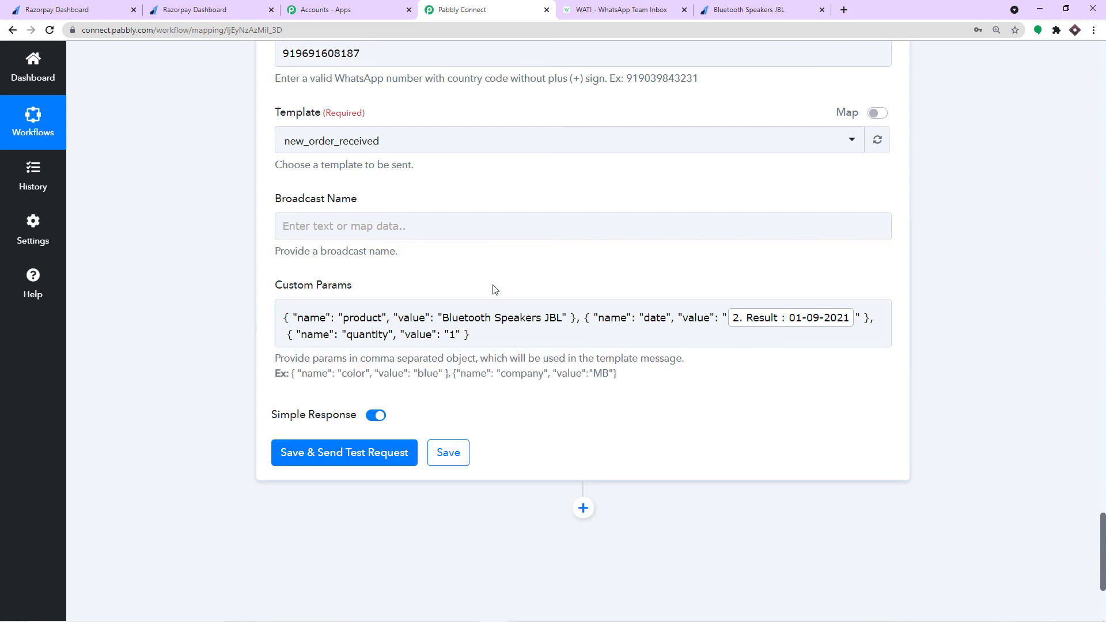
- Check the customer variables in the WATI template body and append a comma and example object { "name": "color", "value": "blue" } after the quantity parameter in Pabbly Connect
left_click(622, 9)
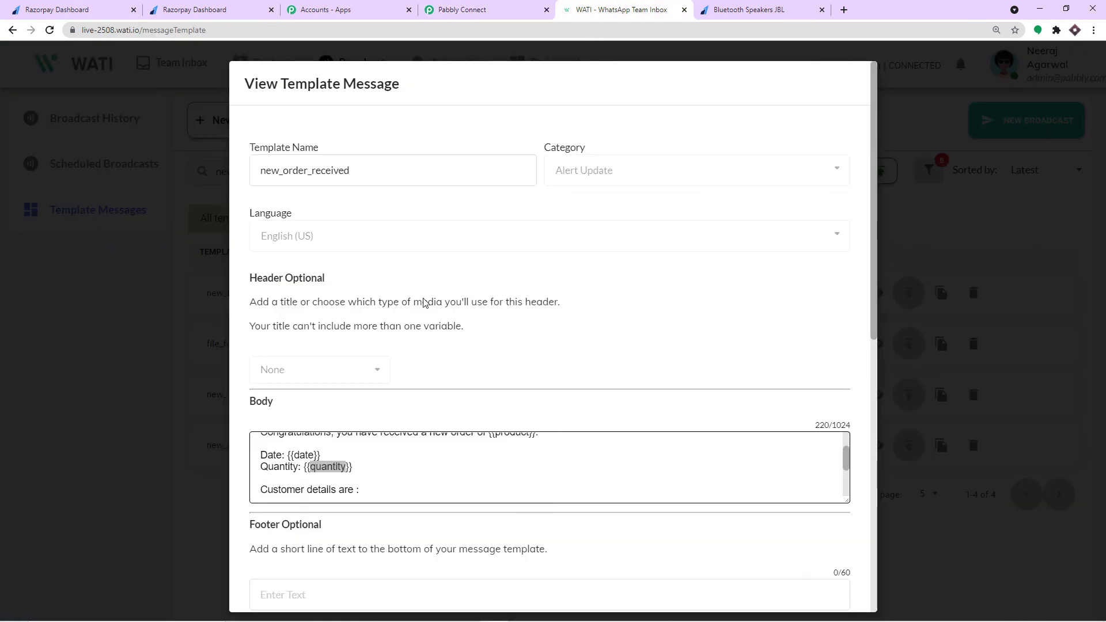
scroll(350, 463, "down", 1)
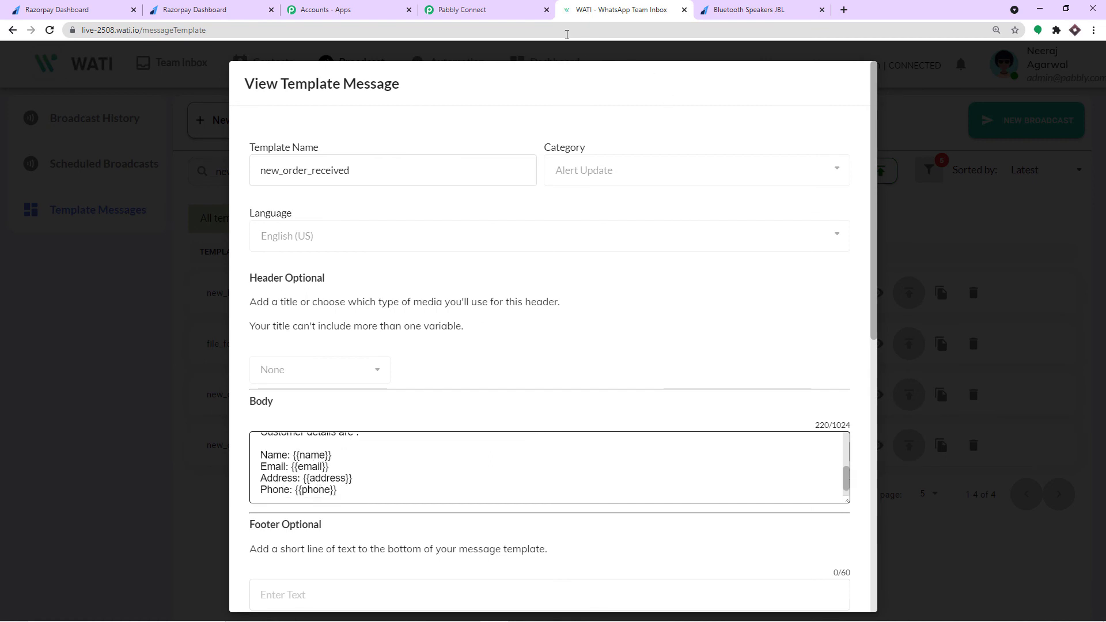
left_click(508, 8)
left_click(478, 334)
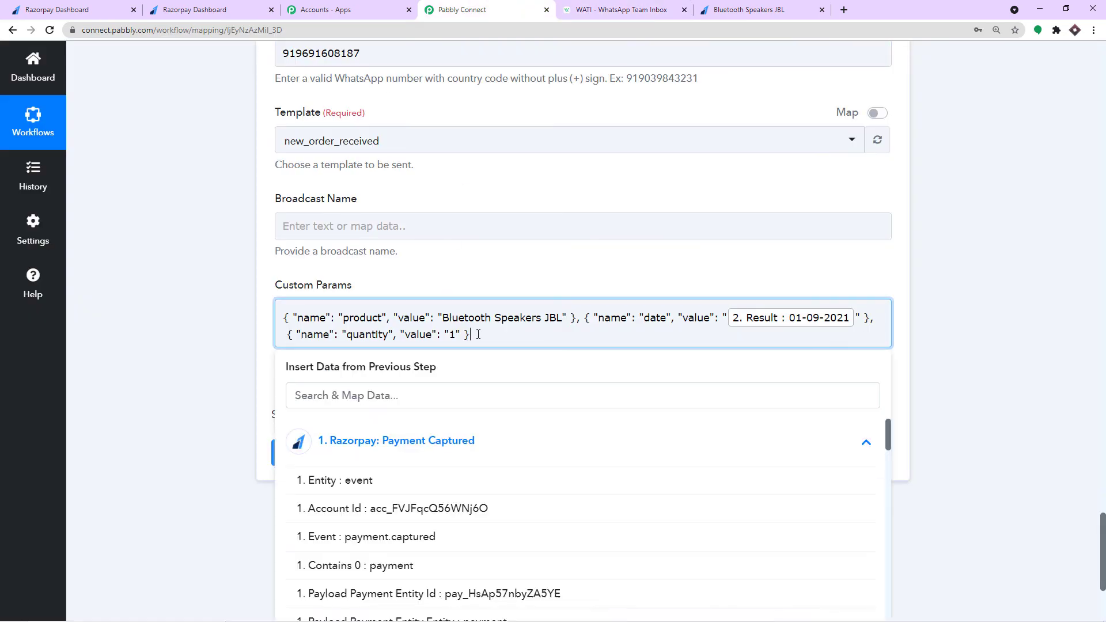
left_click(495, 275)
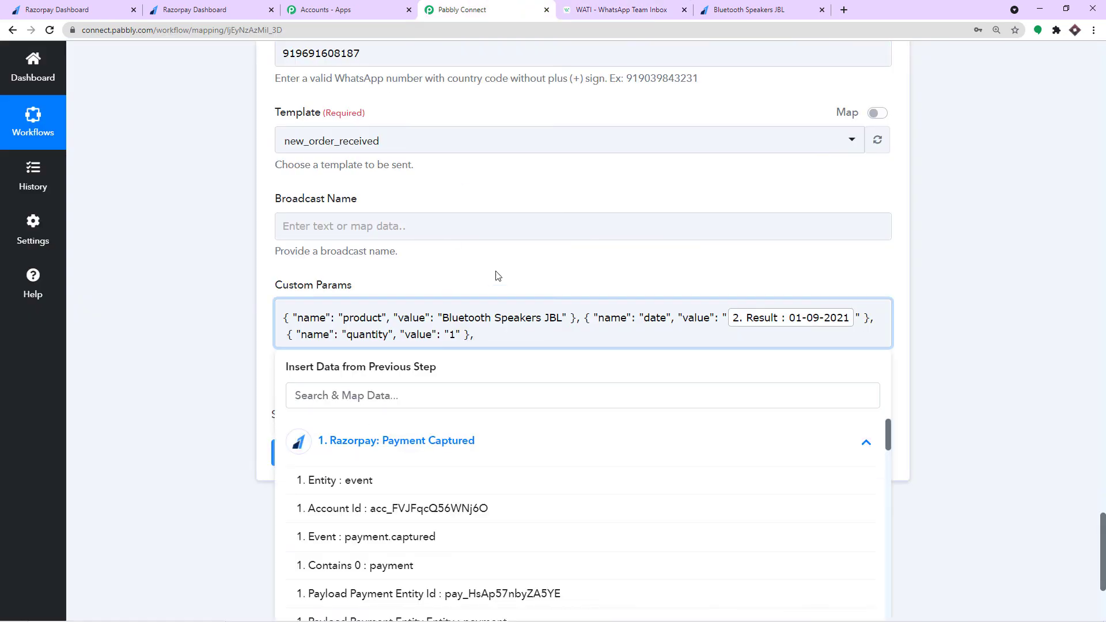
left_click_drag(333, 376, 293, 379)
key("ctrl+c")
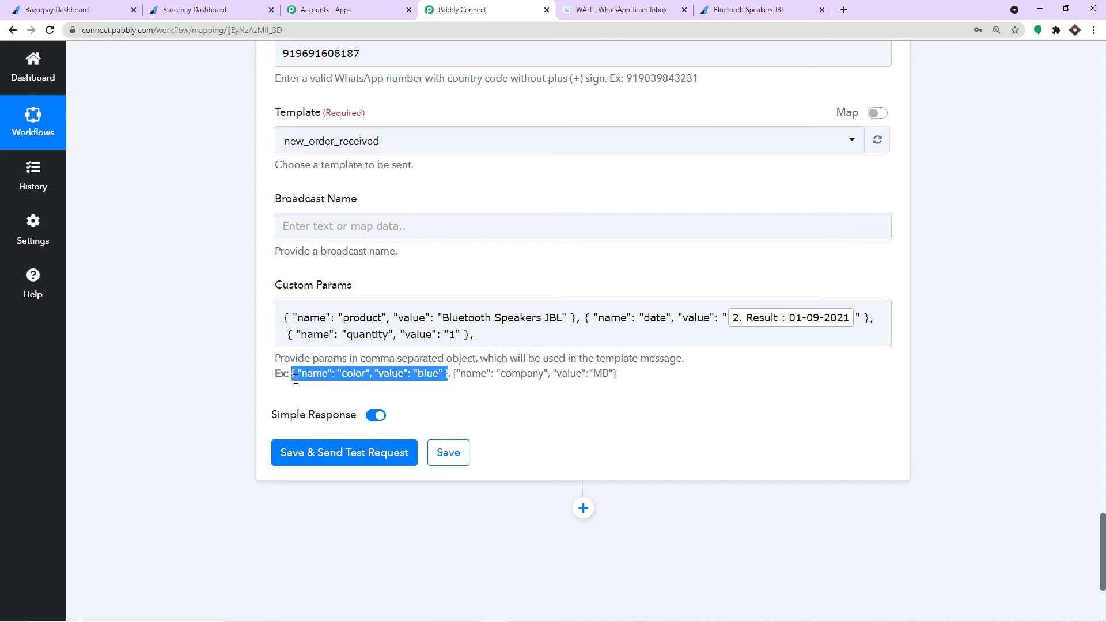
left_click(481, 334)
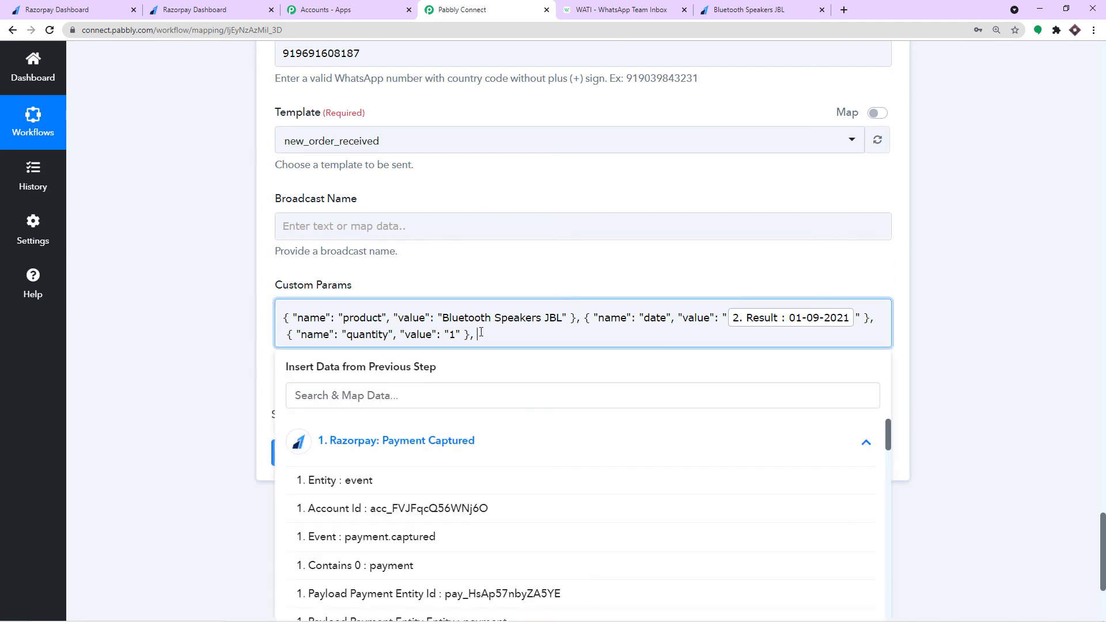
key("ctrl+v")
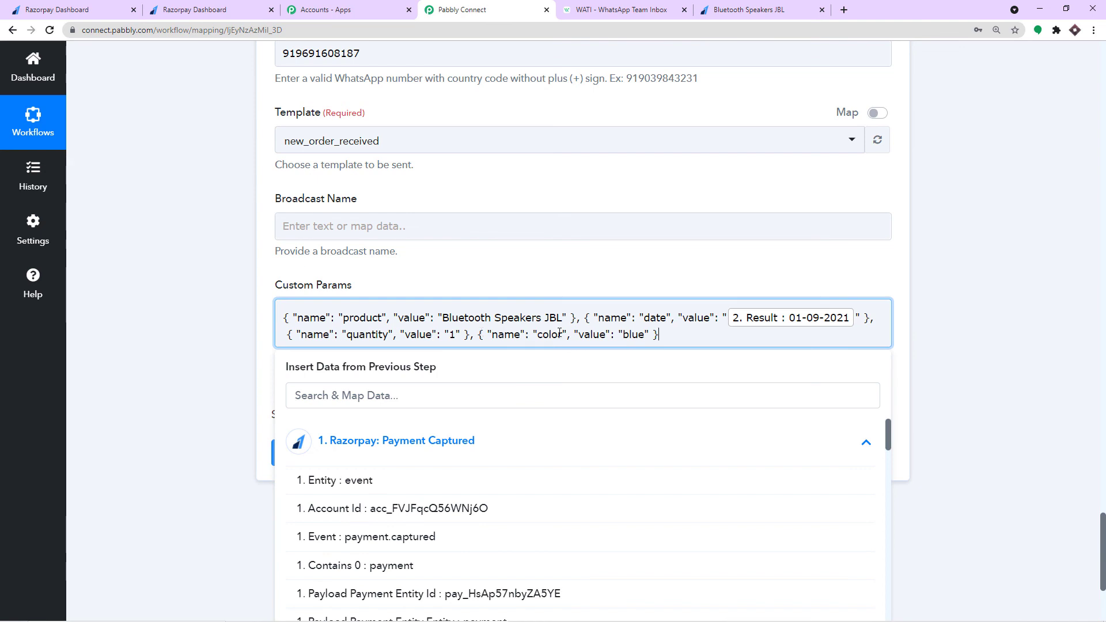
- Replace the fourth custom parameter's name color with the variable name "name" copied from the WATI template body
left_click_drag(563, 334, 539, 337)
key("BackSpace")
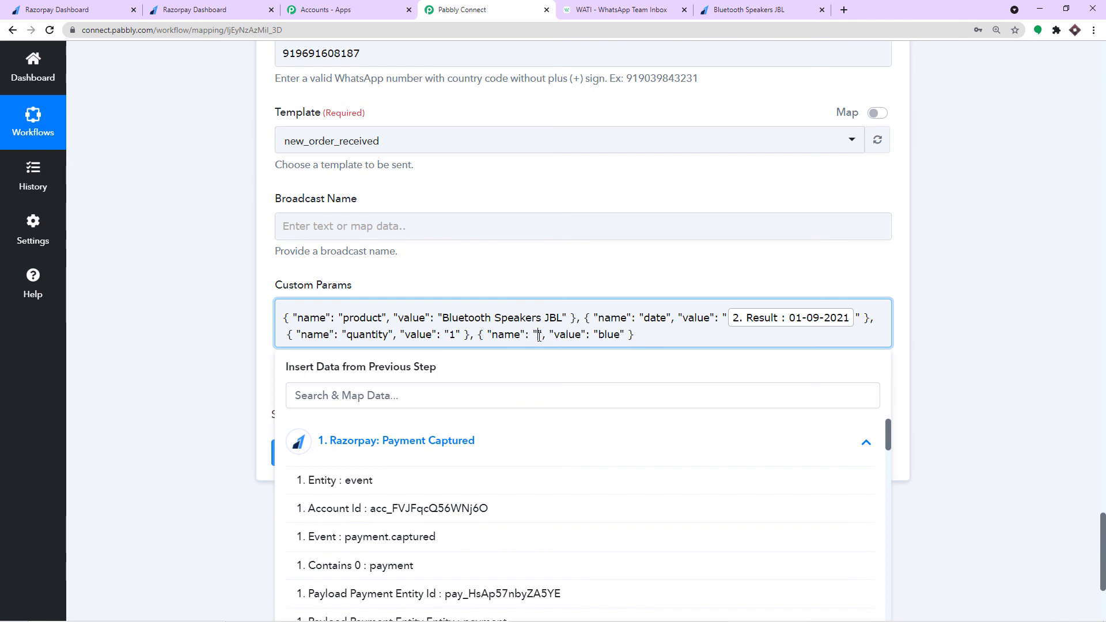
left_click(655, 4)
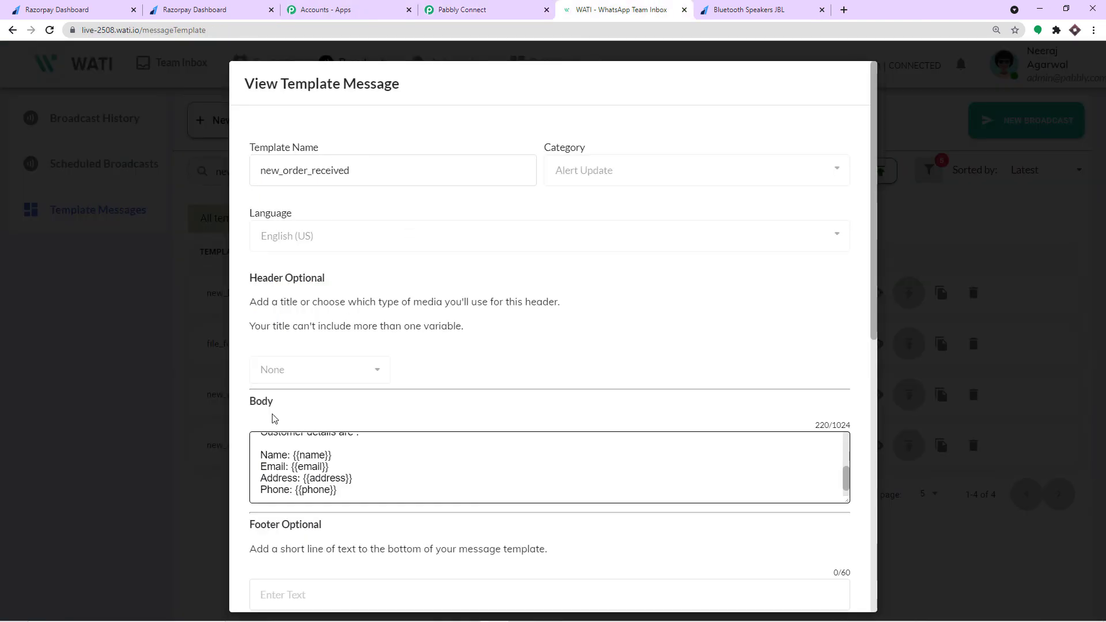
left_click_drag(326, 455, 302, 455)
key("ctrl+c")
left_click(471, 5)
key("ctrl+v")
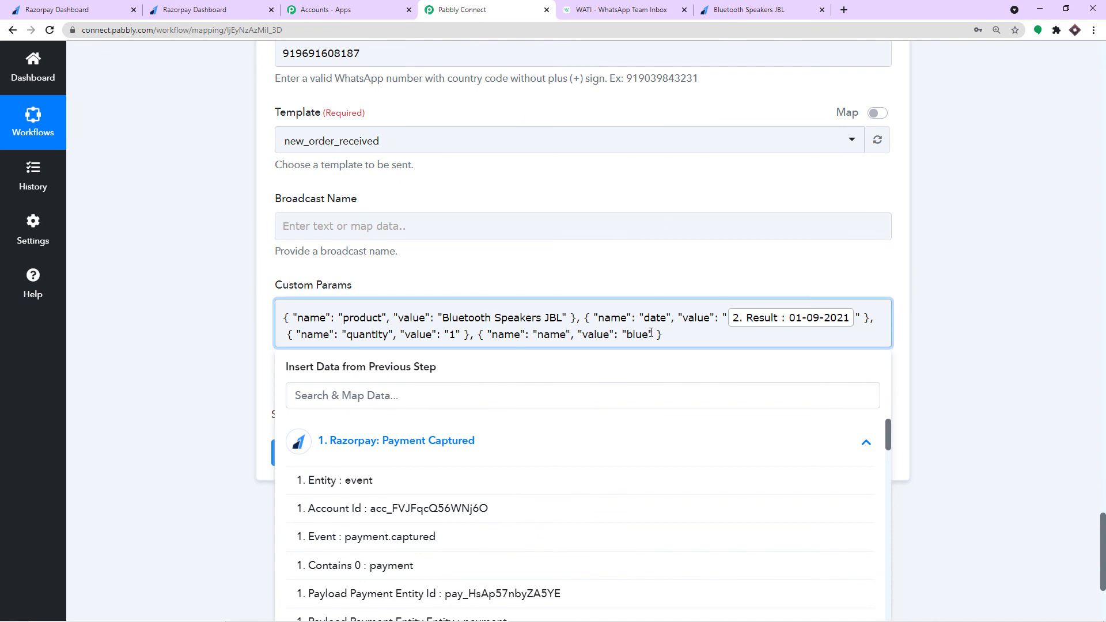
- Replace the name parameter's value blue with the mapped Payload Payment Entity Card Name from the Razorpay Payment Captured step
left_click_drag(651, 333, 627, 335)
key("BackSpace")
scroll(459, 481, "down", 2)
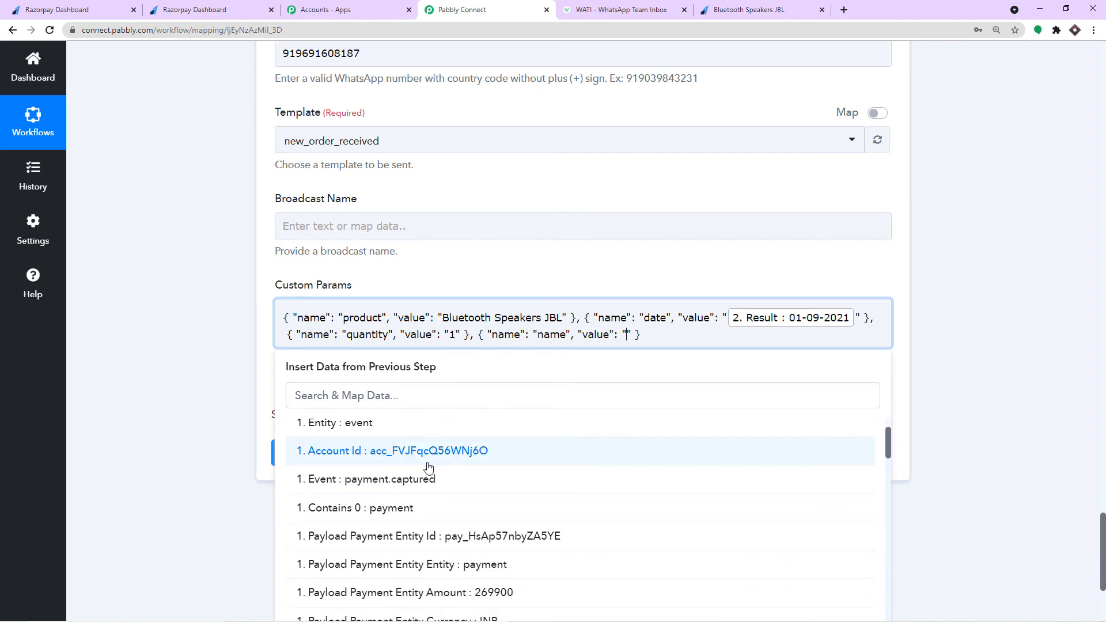
scroll(459, 481, "down", 9)
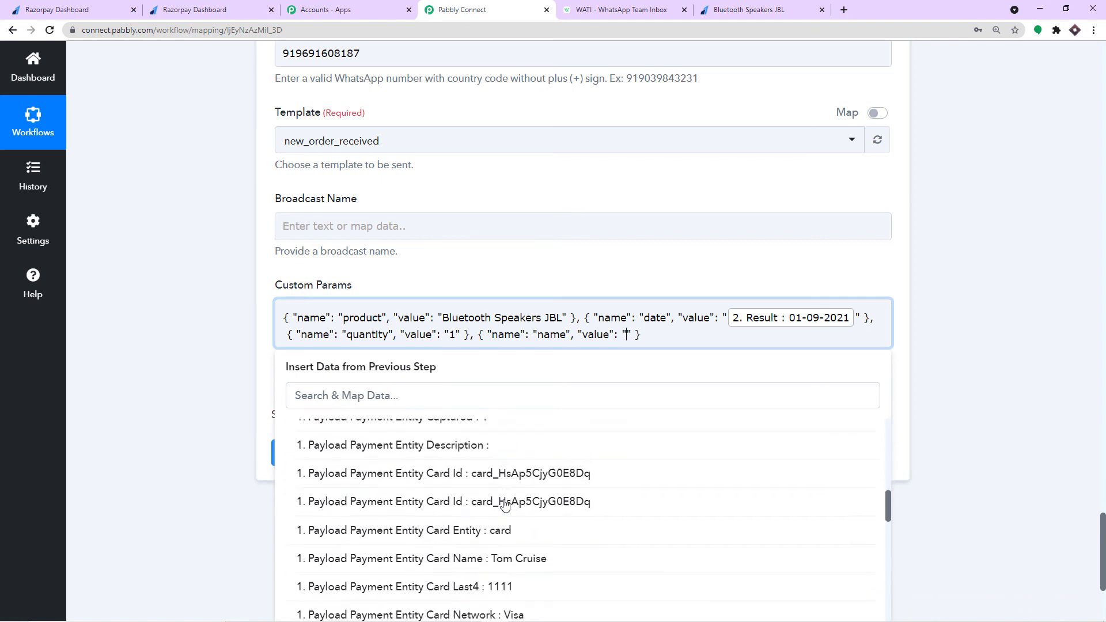
scroll(524, 467, "up", 2)
left_click(521, 474)
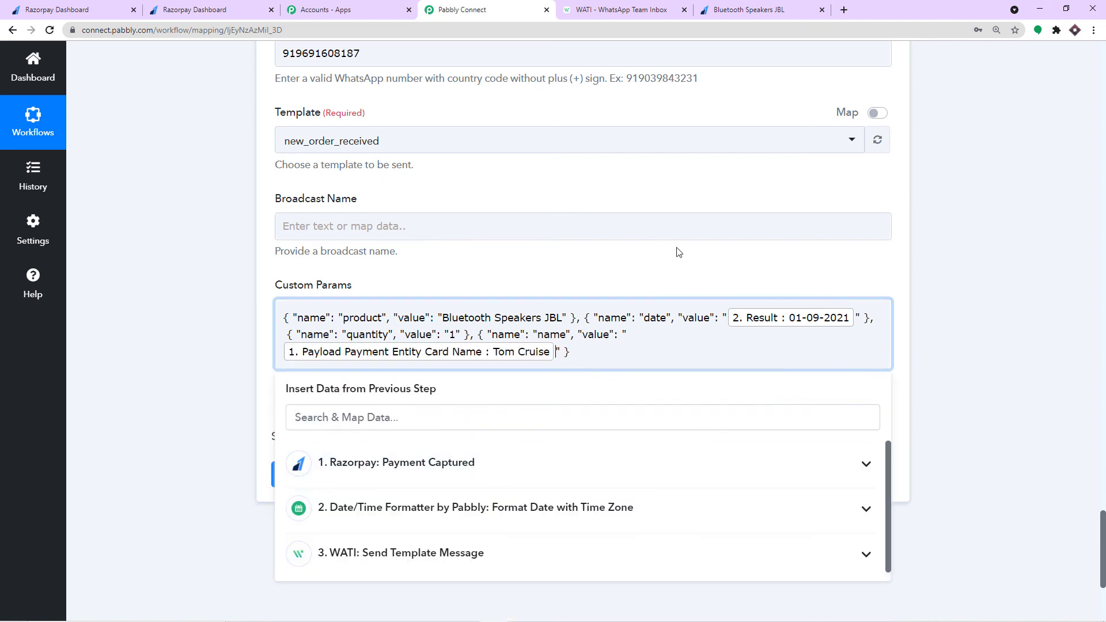
left_click(672, 256)
- Append a comma and a fifth example object { "name": "color", "value": "blue" } after the name parameter in Custom Params
left_click(585, 359)
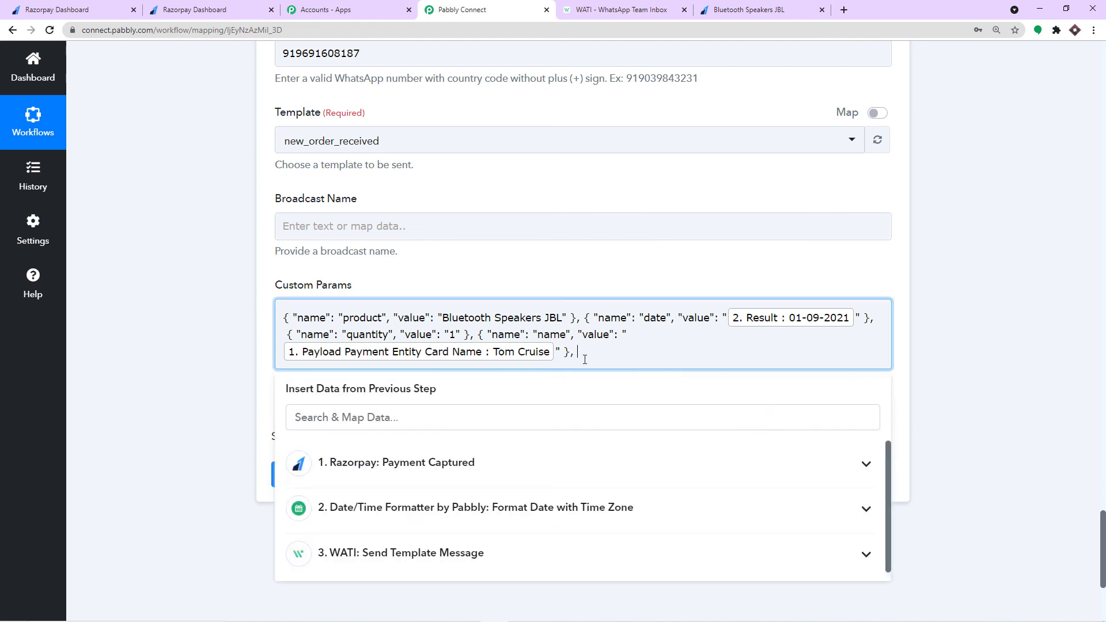
left_click(622, 10)
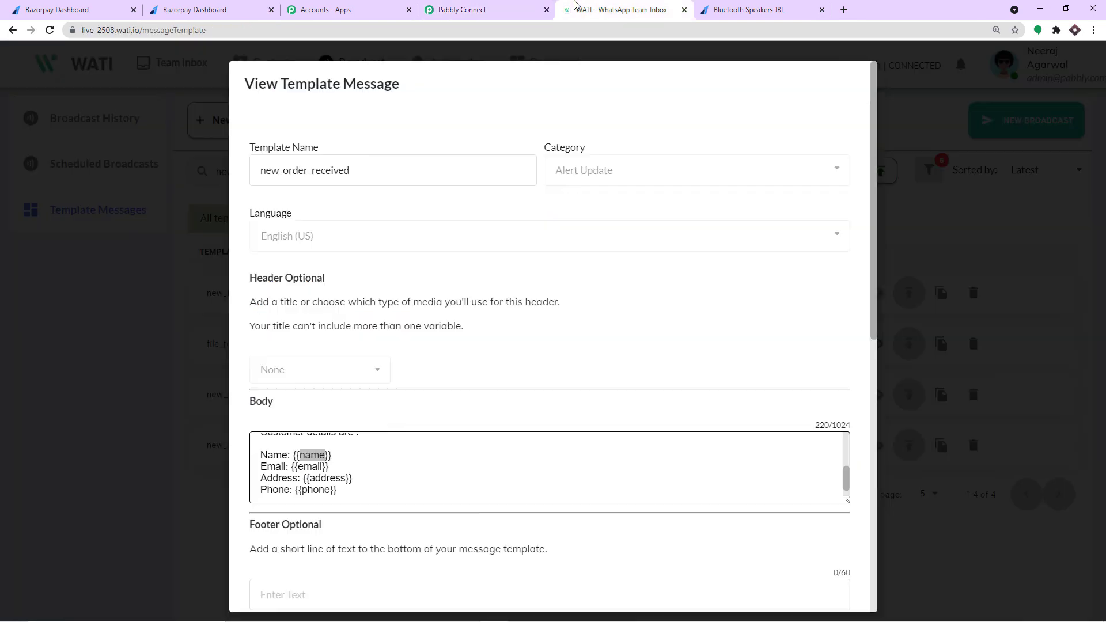
left_click(507, 10)
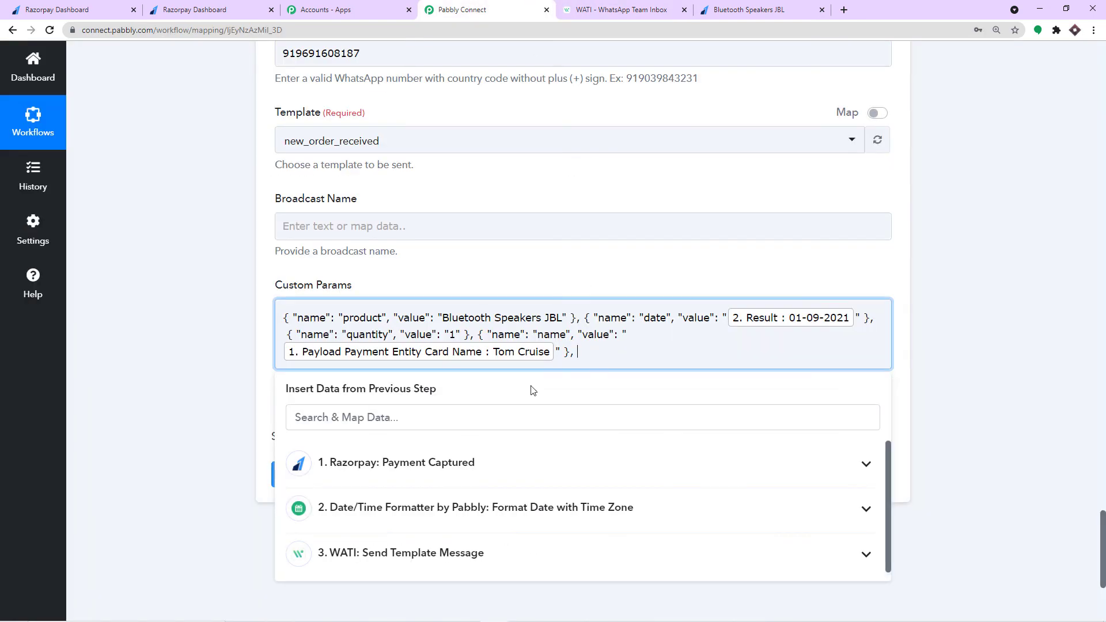
left_click_drag(449, 395, 292, 399)
right_click(292, 399)
left_click(314, 404)
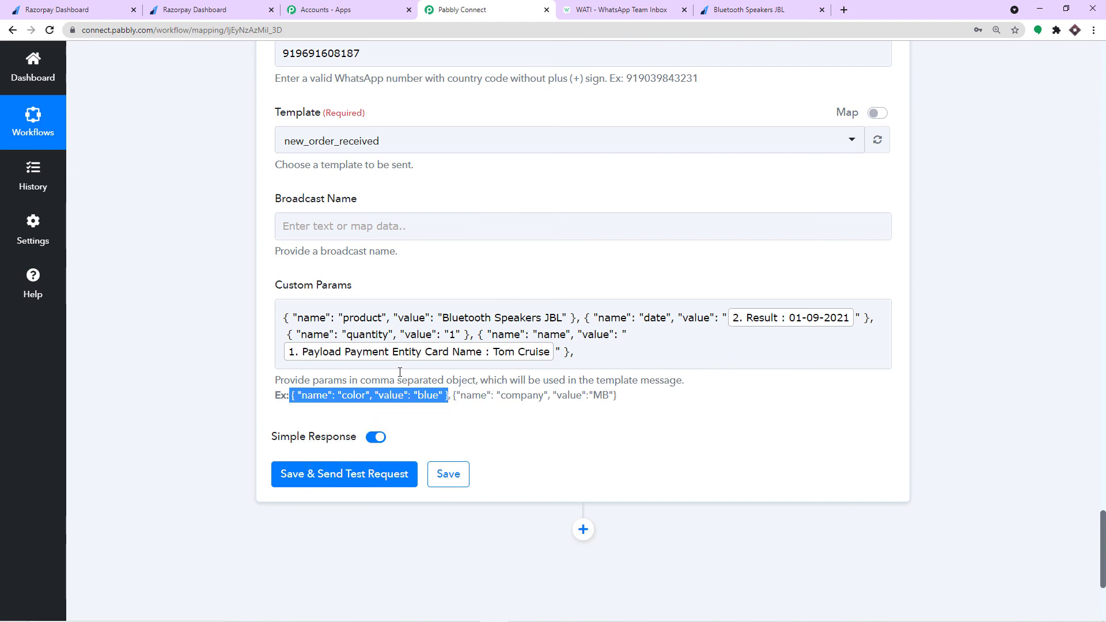
left_click(592, 354)
key("ctrl+v")
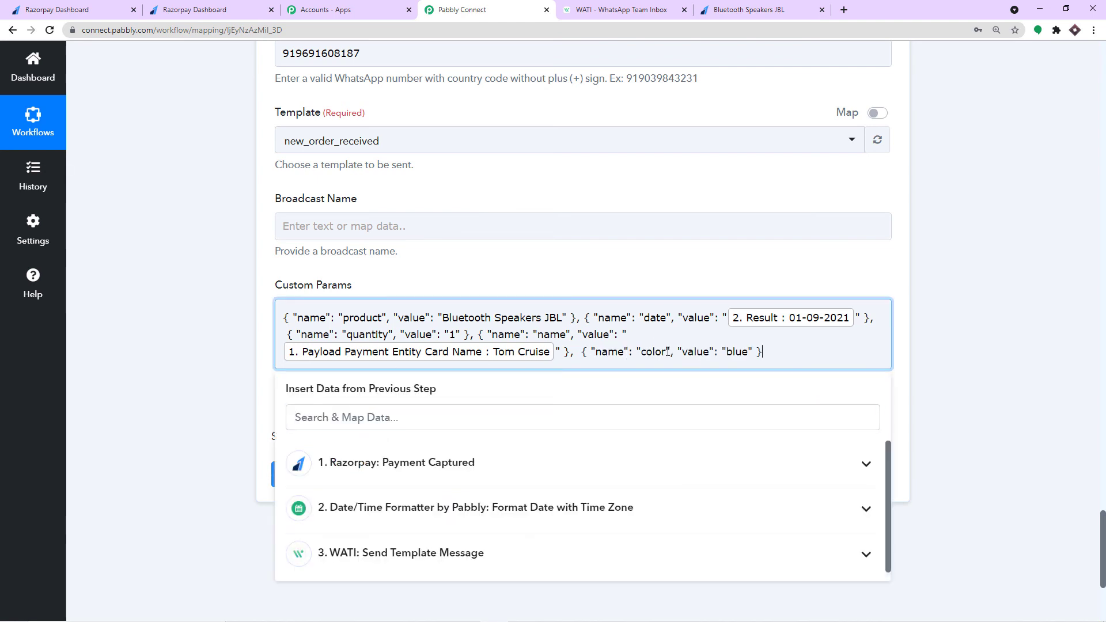
- Replace the fifth custom parameter's name color with the variable name email copied from the WATI template body
left_click_drag(667, 352, 640, 355)
key("BackSpace")
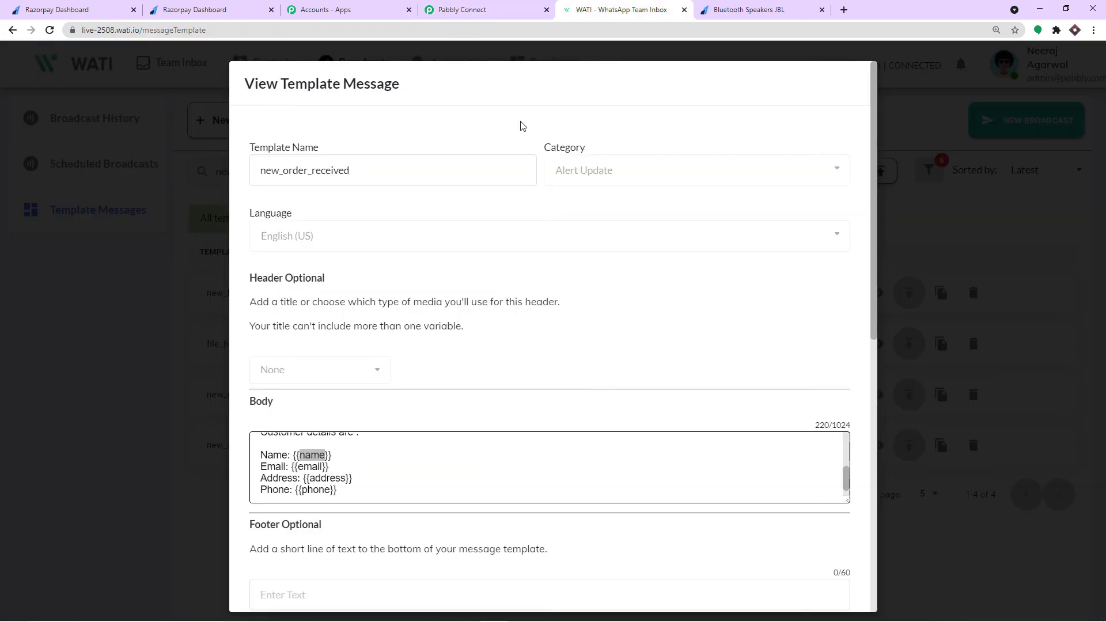
left_click(619, 10)
left_click_drag(324, 467, 299, 467)
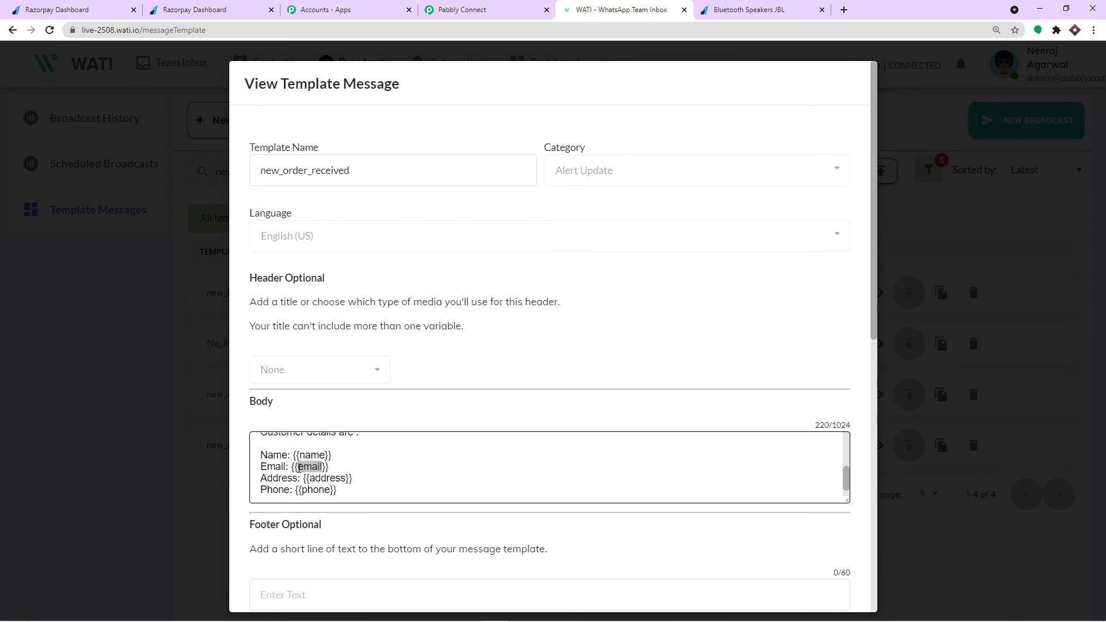
right_click(300, 467)
left_click(314, 478)
left_click(462, 10)
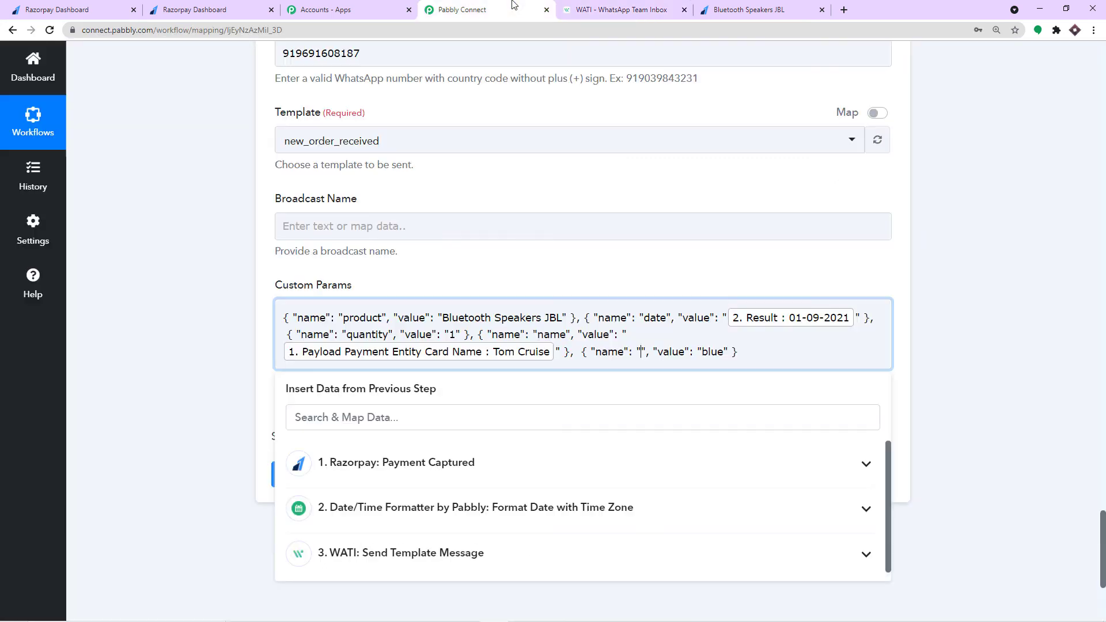
key("ctrl+v")
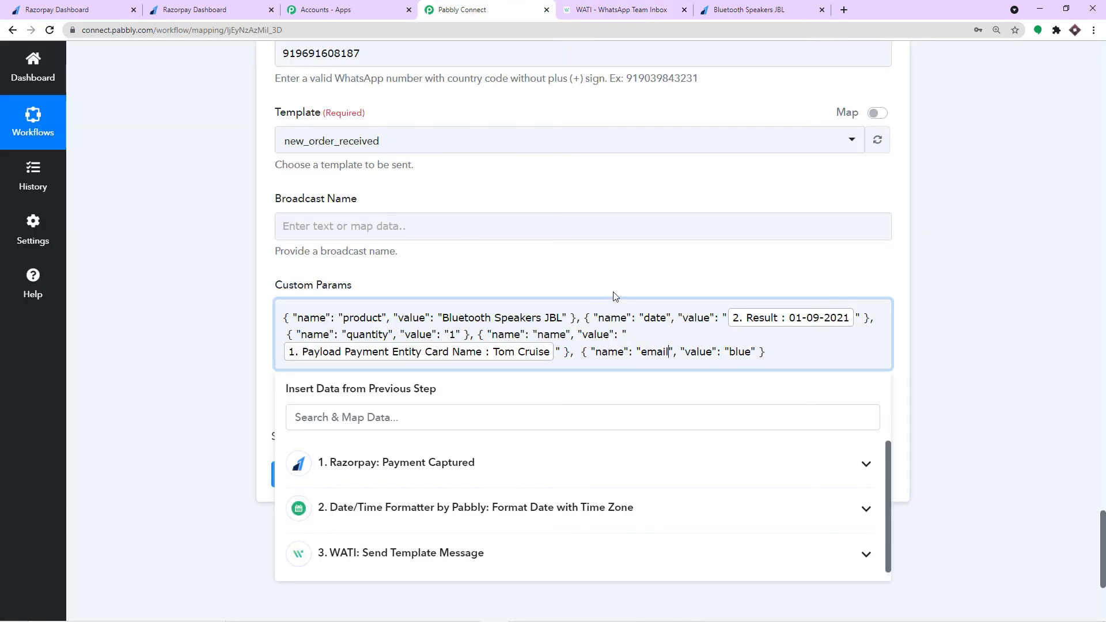
- Replace the email parameter's value blue with the mapped Payload Payment Entity Email from the Razorpay Payment Captured step
left_click_drag(751, 352, 729, 352)
key("BackSpace")
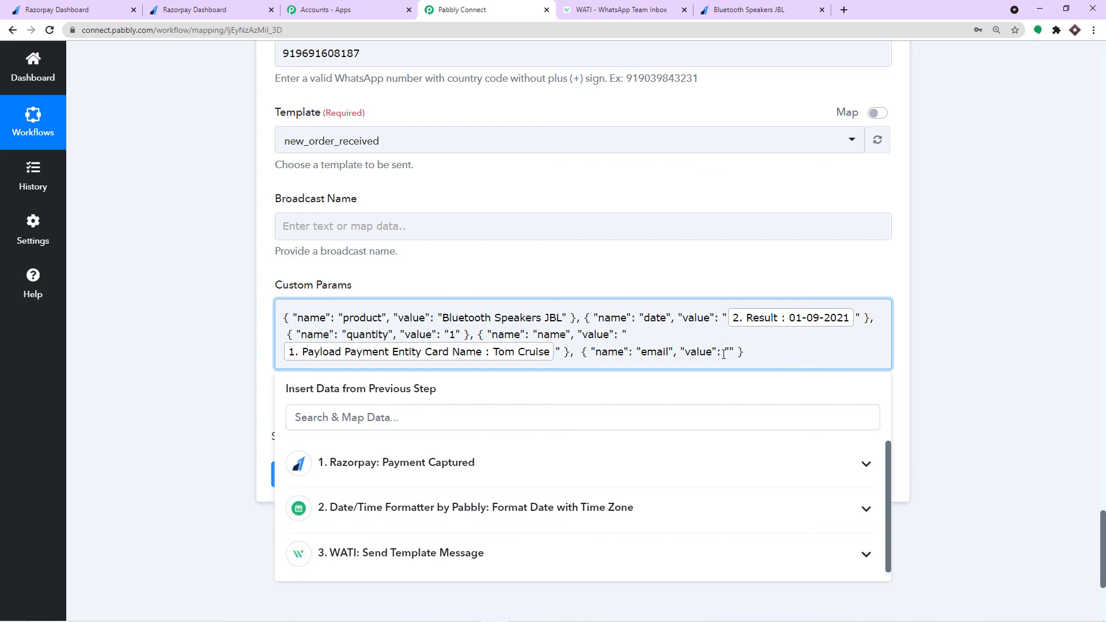
left_click(391, 461)
scroll(538, 491, "down", 5)
scroll(540, 497, "down", 8)
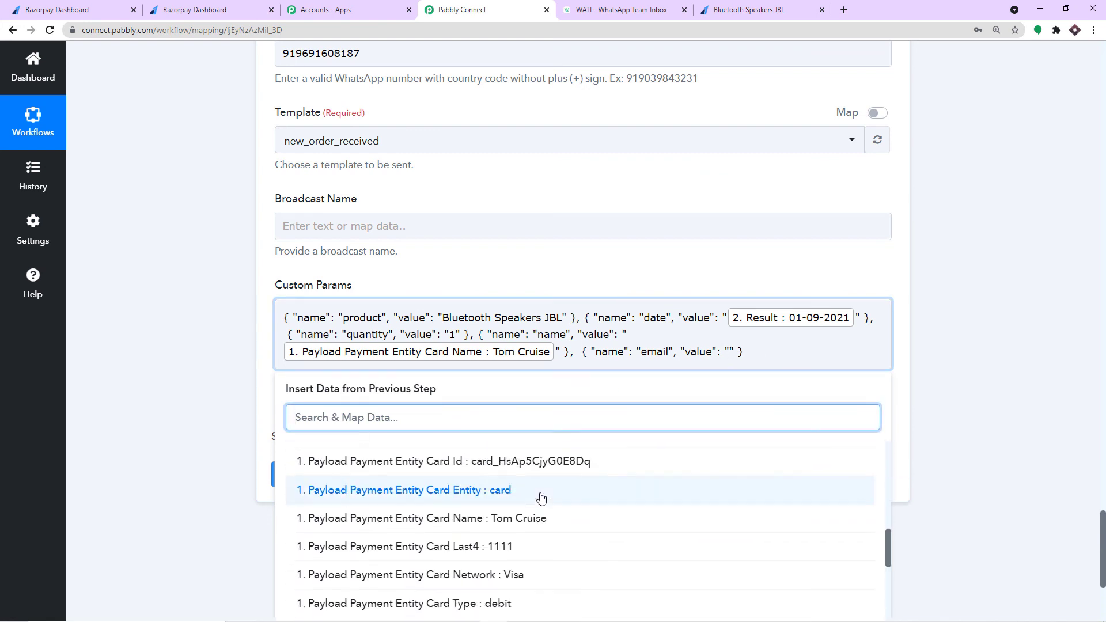
left_click(543, 518)
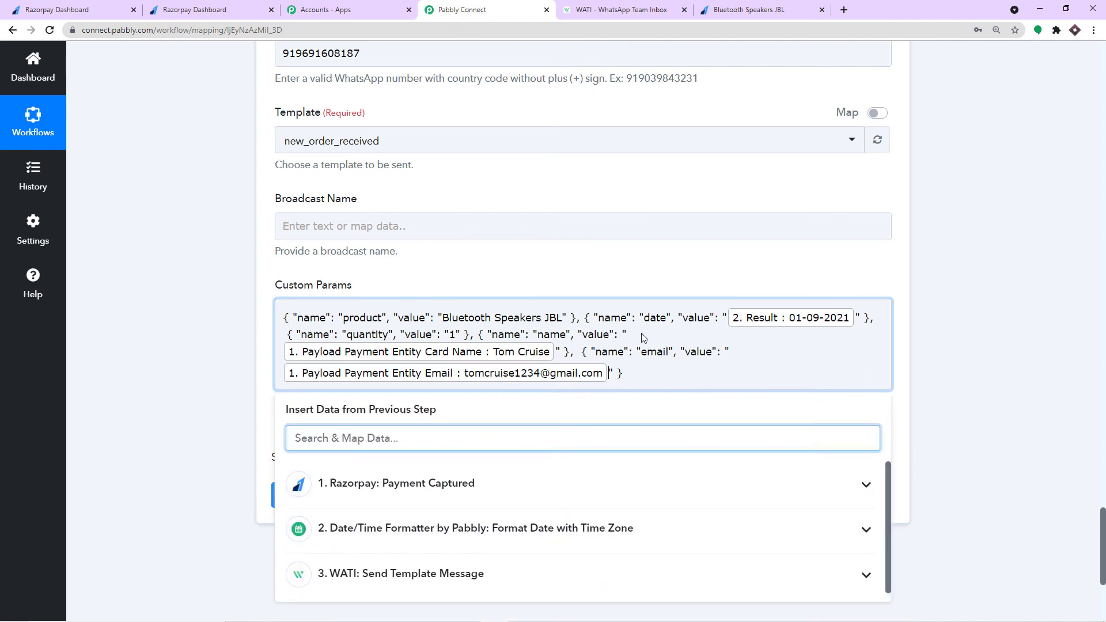
left_click(670, 252)
- Append a comma and a sixth example object { "name": "color", "value": "blue" } after the email parameter in Custom Params
left_click(635, 378)
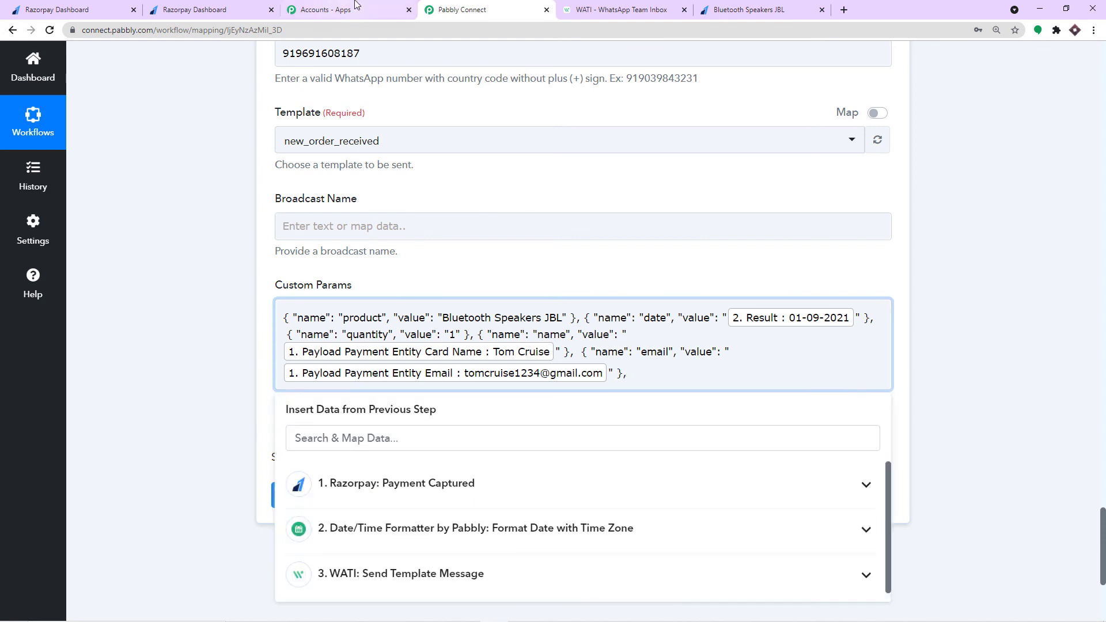
left_click(617, 10)
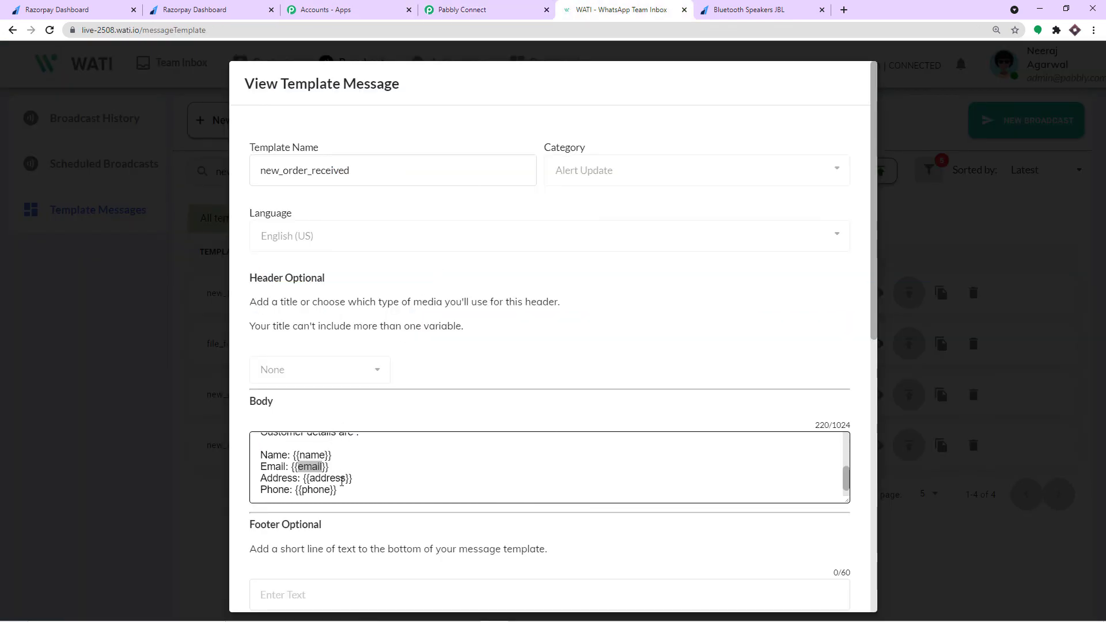
left_click(507, 10)
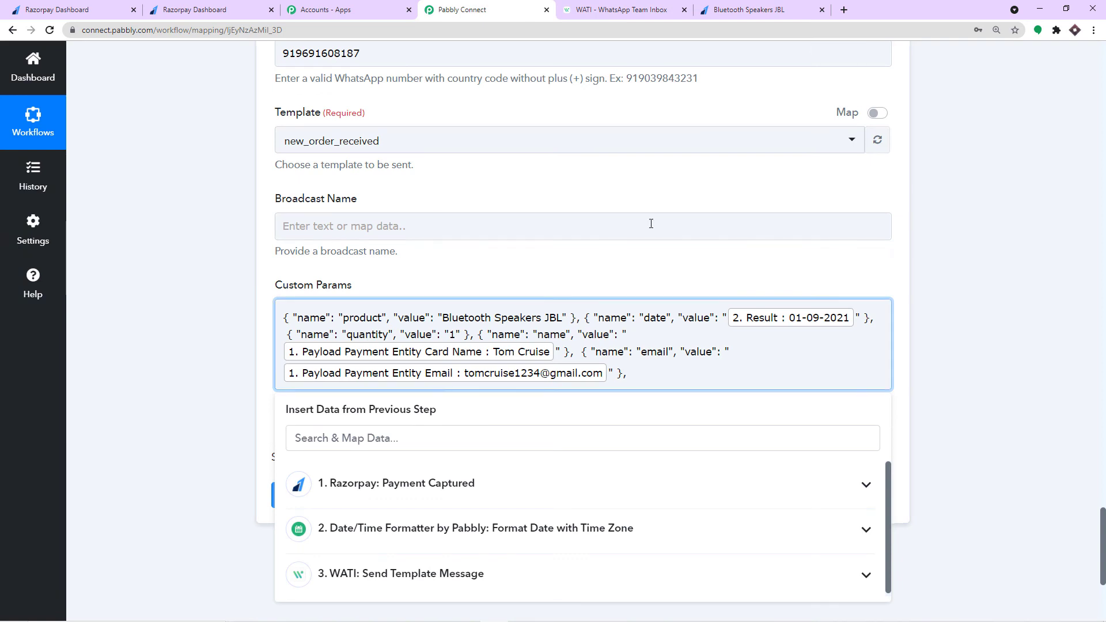
left_click(602, 279)
left_click_drag(445, 416, 292, 416)
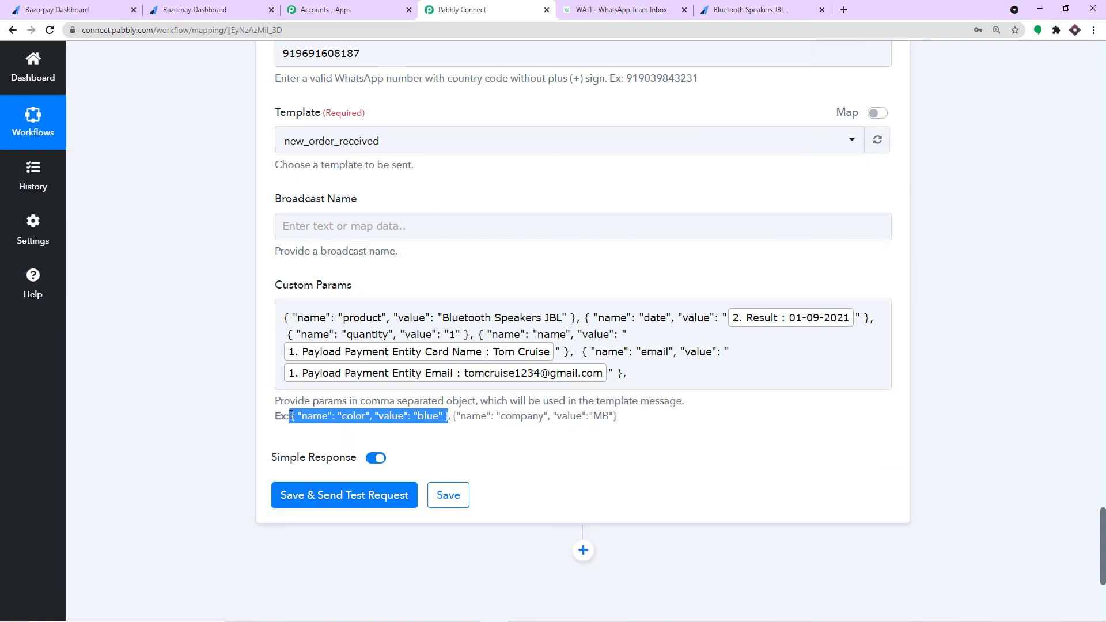
right_click(297, 416)
left_click(319, 425)
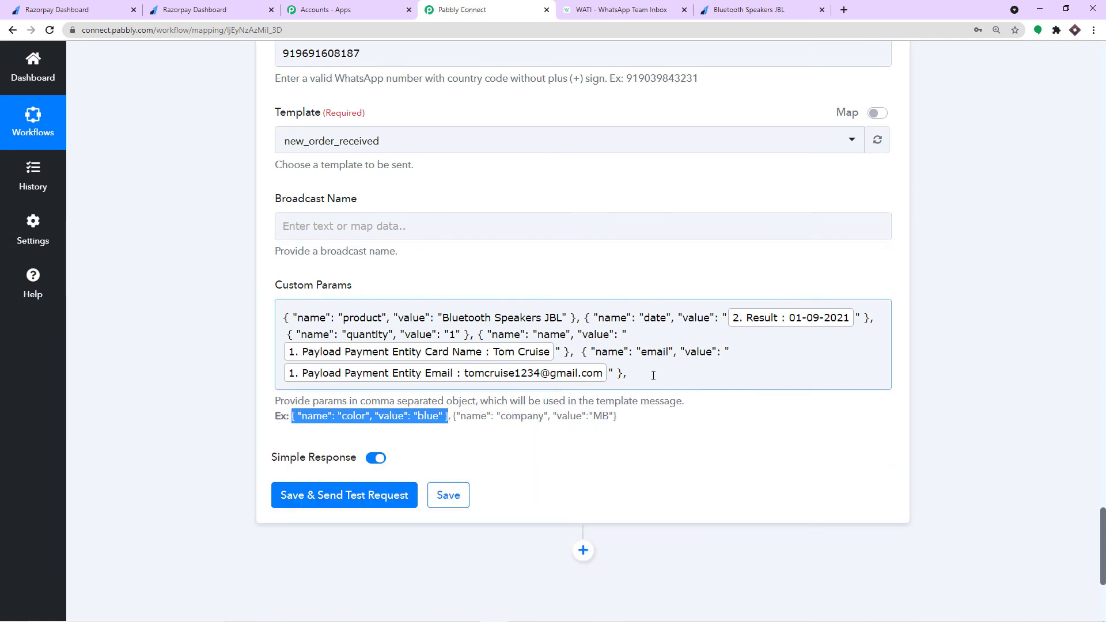
left_click(653, 376)
key("ctrl+v")
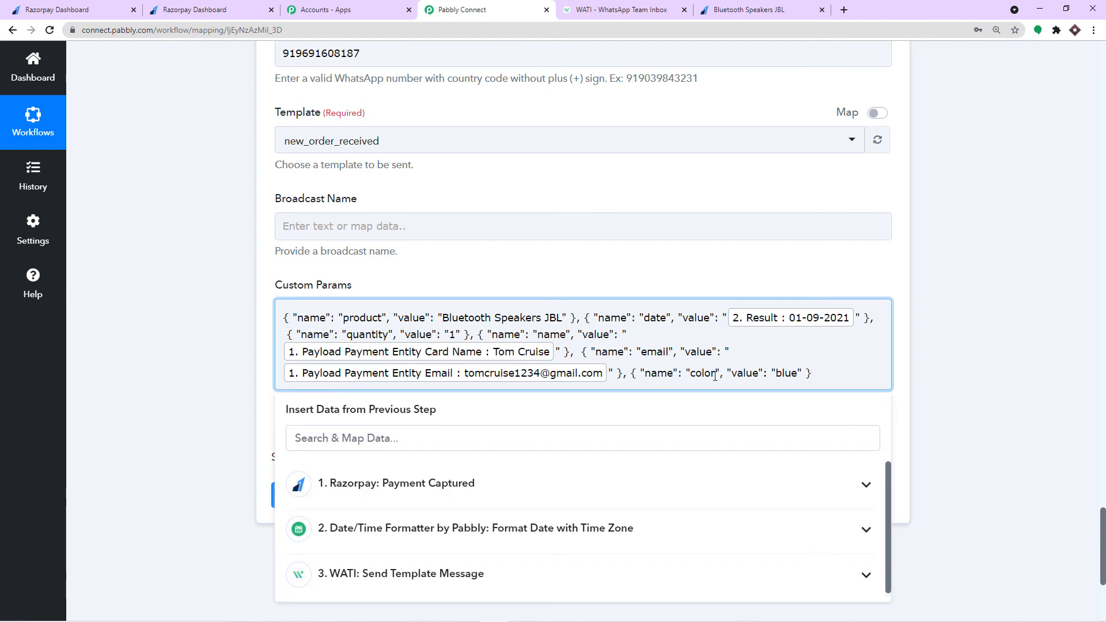
- Replace the sixth custom parameter's name color with the variable name address copied from the WATI template body
left_click_drag(712, 376, 691, 378)
key("BackSpace")
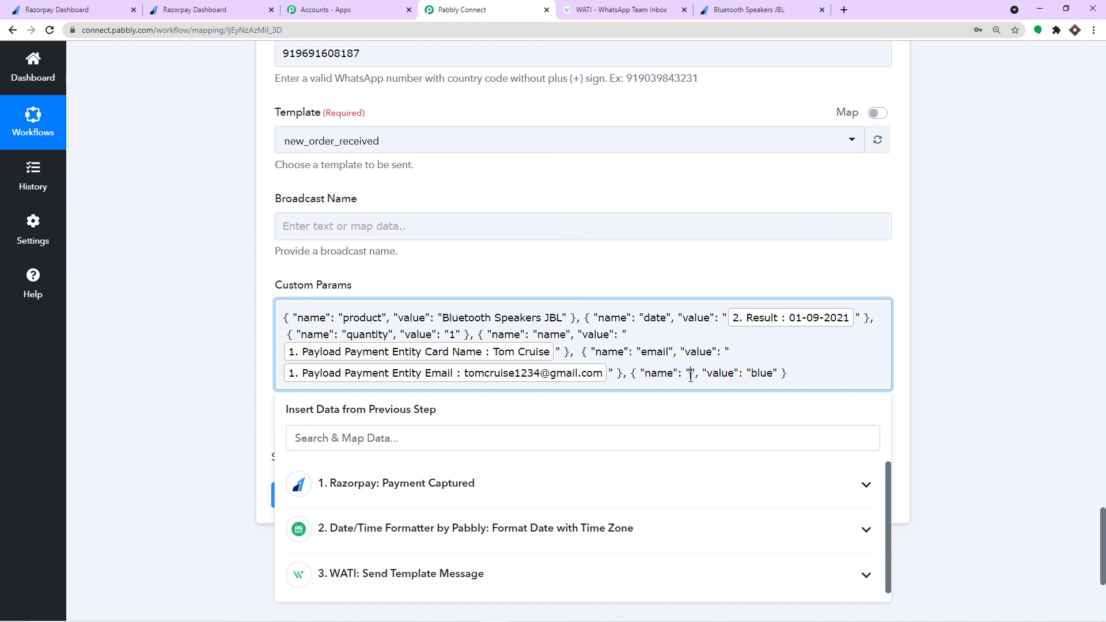
left_click(468, 485)
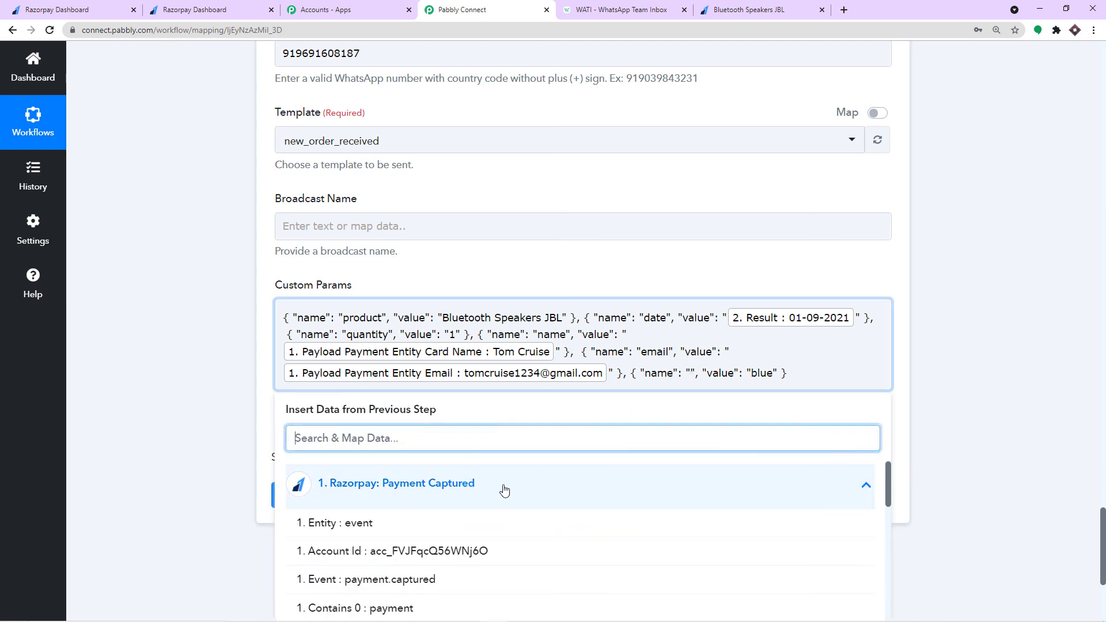
scroll(524, 504, "down", 3)
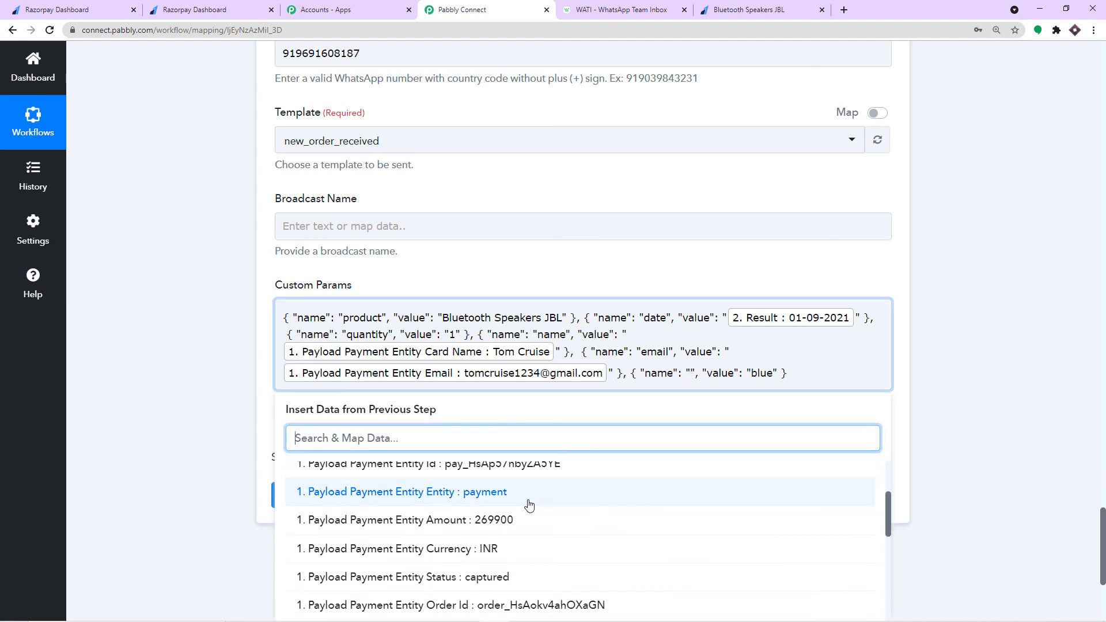
left_click(644, 6)
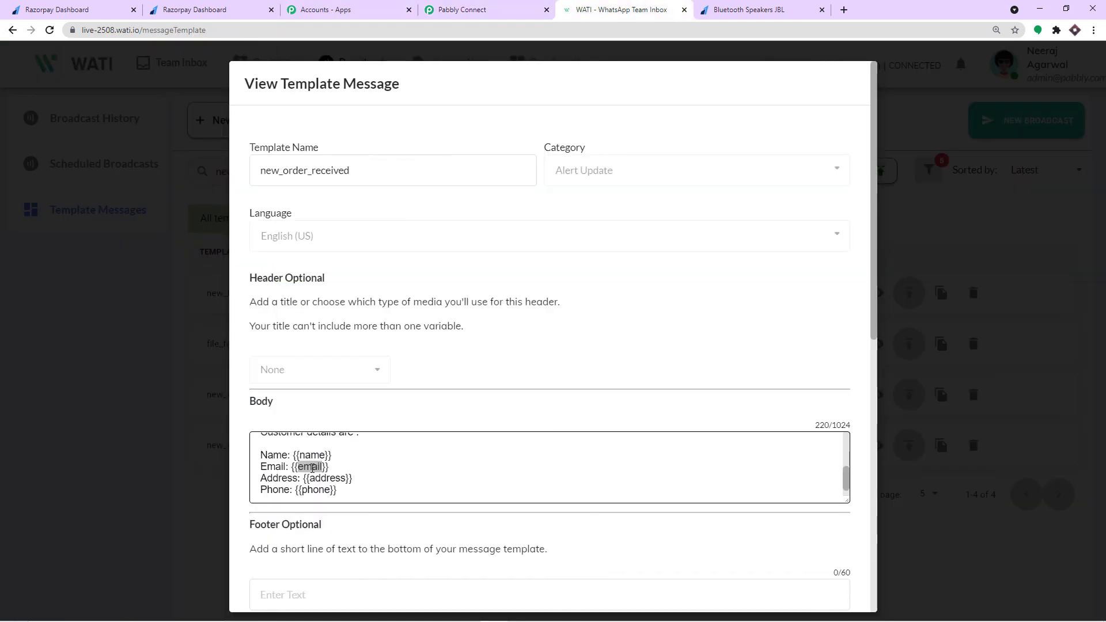
left_click(342, 485)
left_click_drag(347, 482, 311, 484)
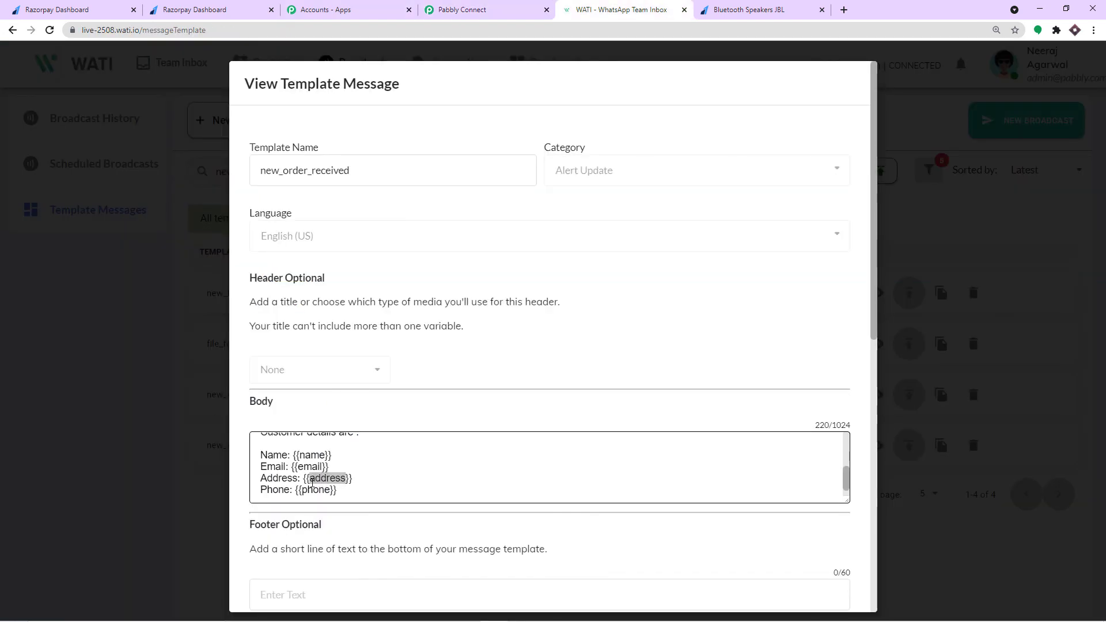
left_click(462, 10)
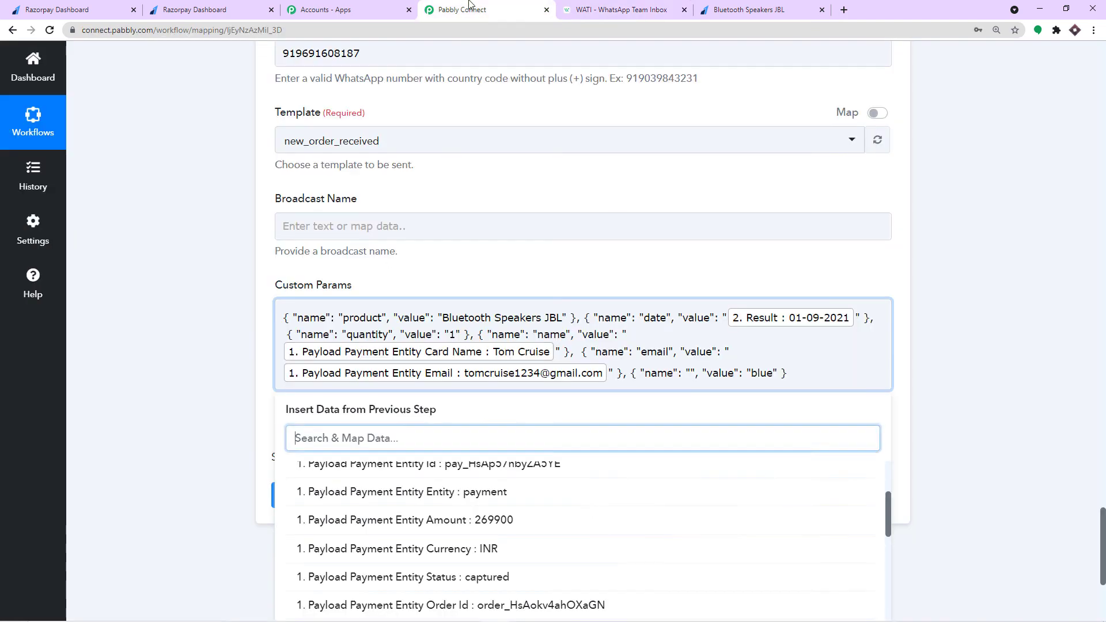
left_click(691, 373)
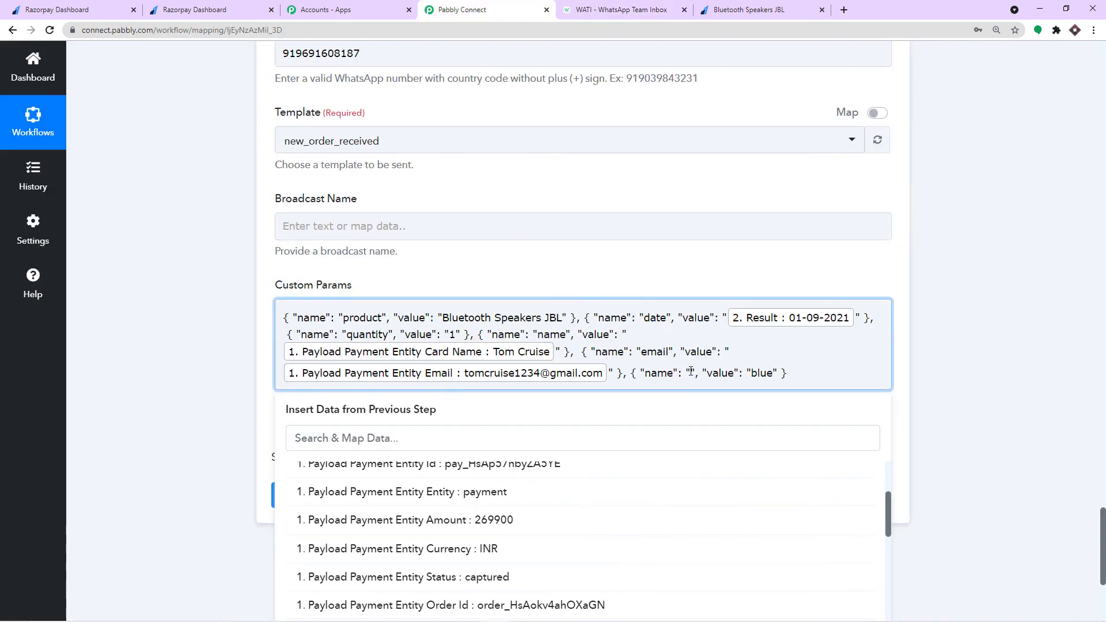
type("address")
- Replace the address parameter's value blue with the mapped Payload Payment Entity Notes Address from the Razorpay Payment Captured step
left_click_drag(813, 373, 791, 374)
key("BackSpace")
scroll(531, 548, "down", 8)
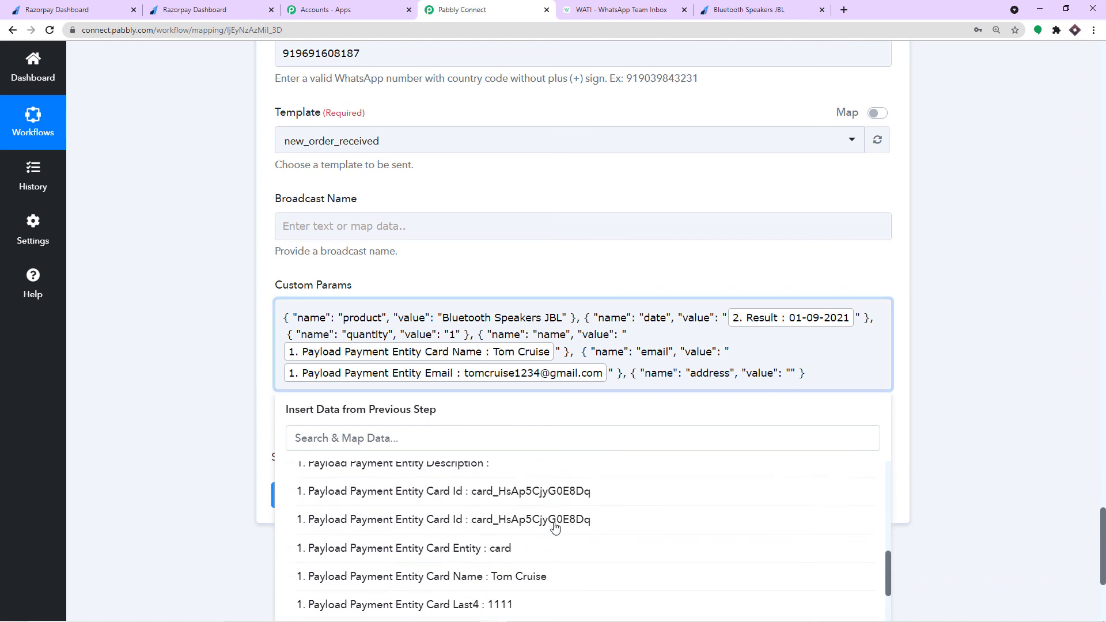
scroll(556, 528, "down", 7)
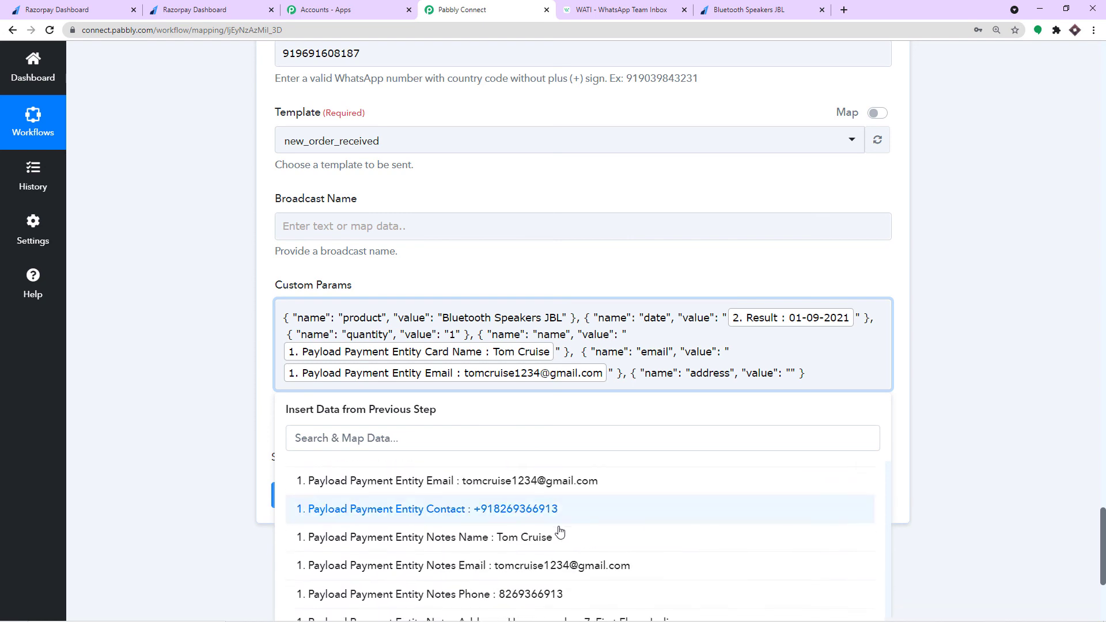
left_click(587, 506)
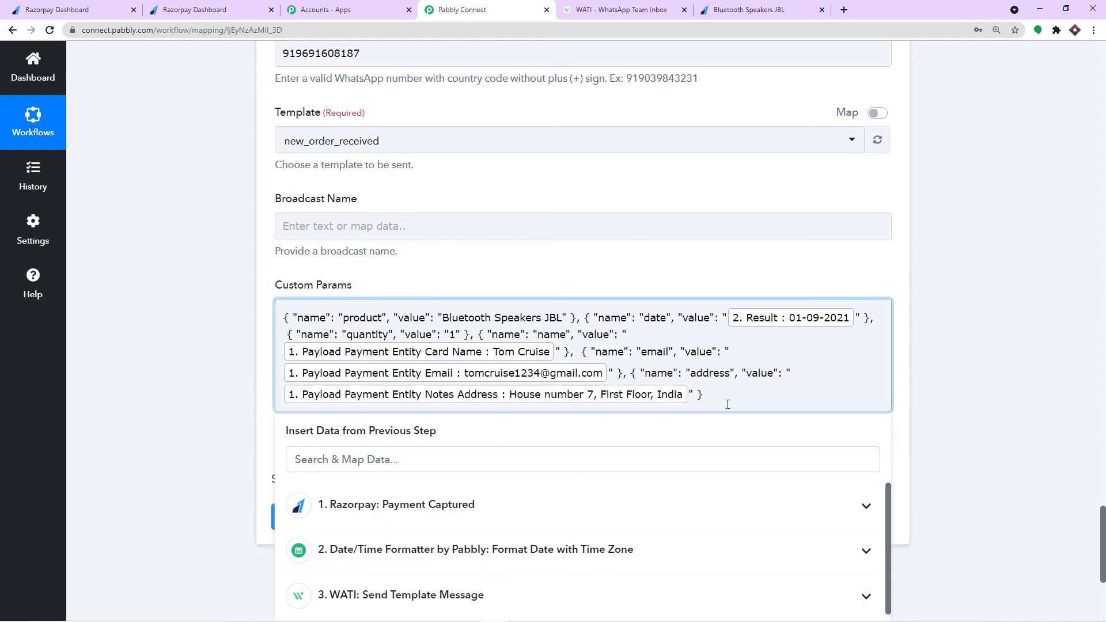
- Append a comma and a seventh example object { "name": "color", "value": "blue" } after the address parameter in Custom Params
left_click(576, 8)
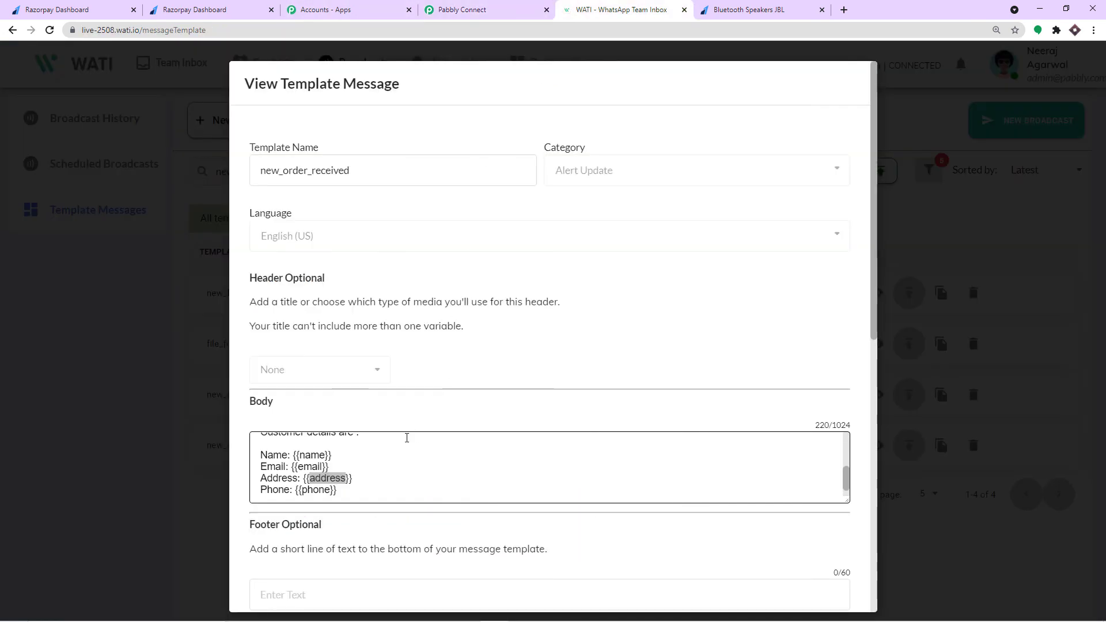
left_click(476, 6)
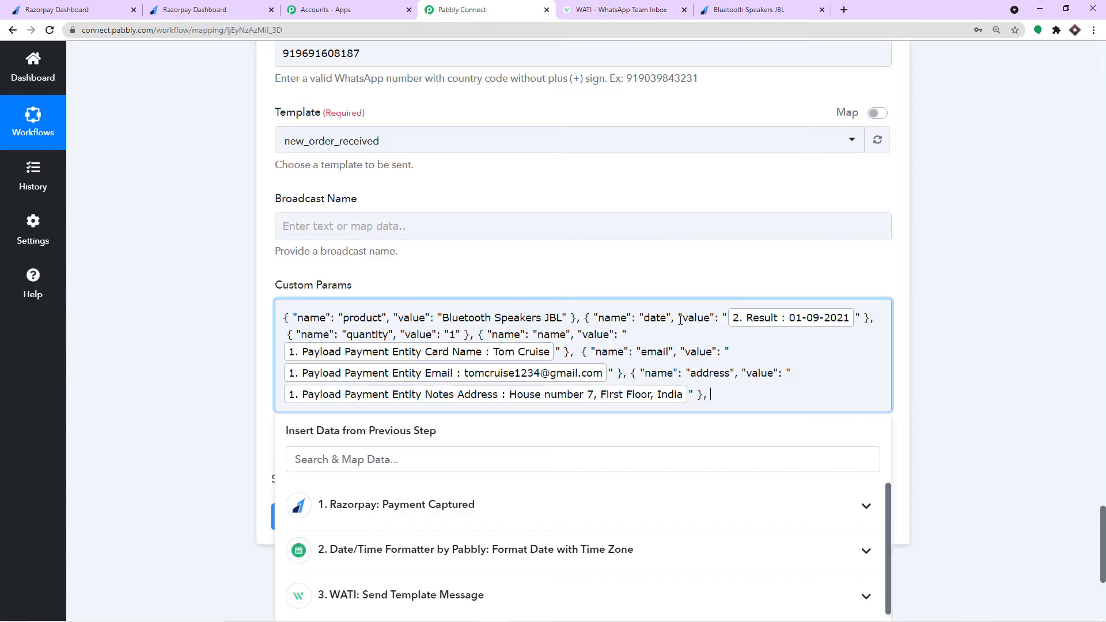
left_click(624, 275)
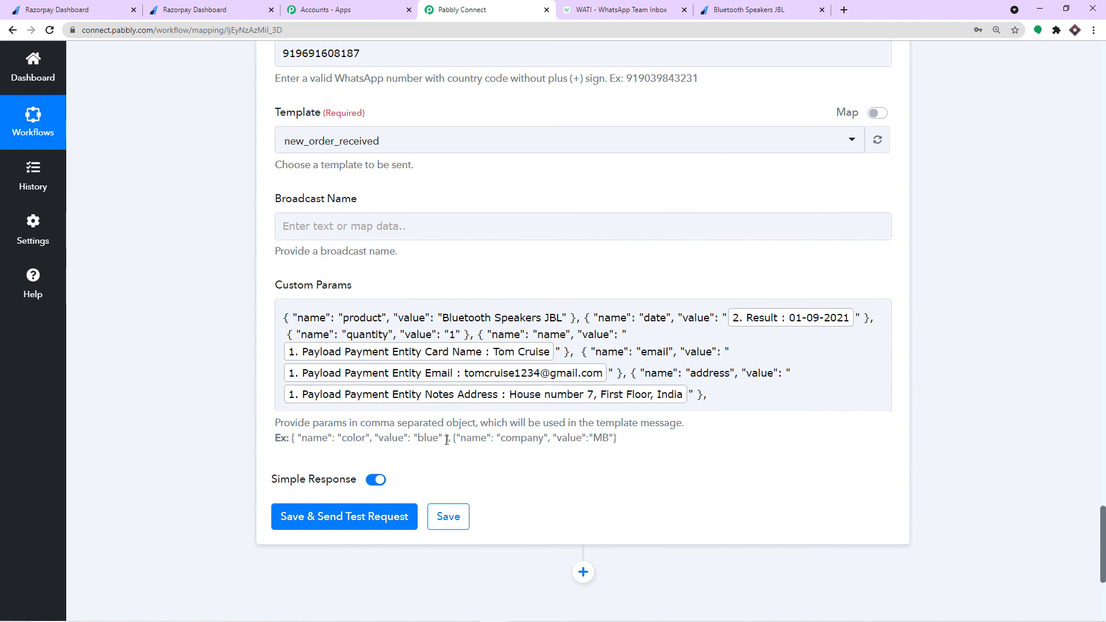
left_click_drag(449, 439, 292, 439)
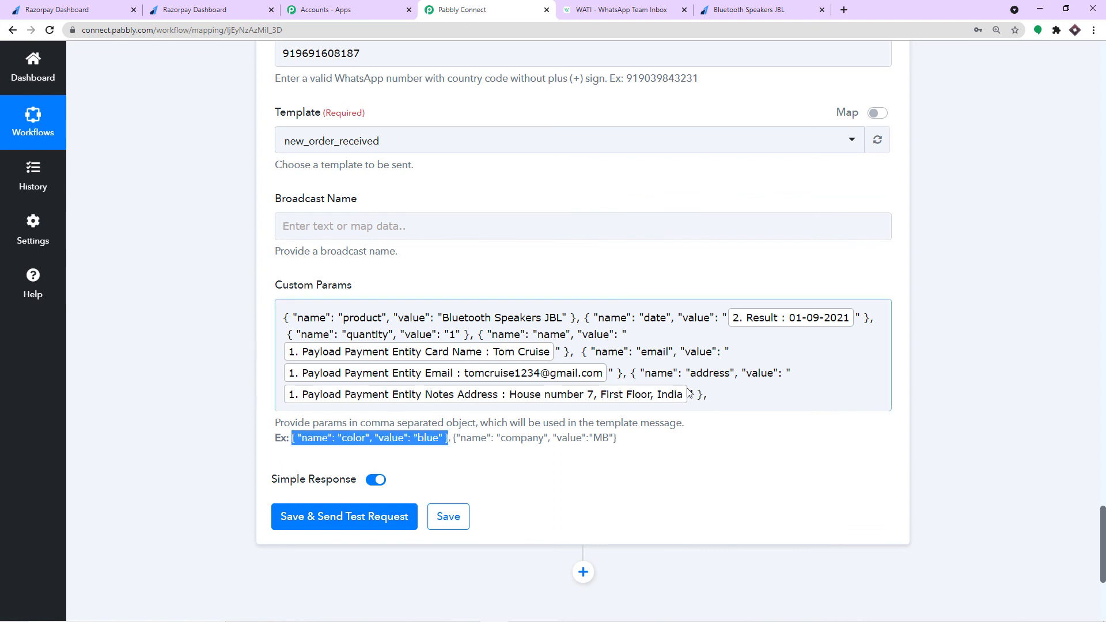
left_click(715, 395)
key("ctrl+v")
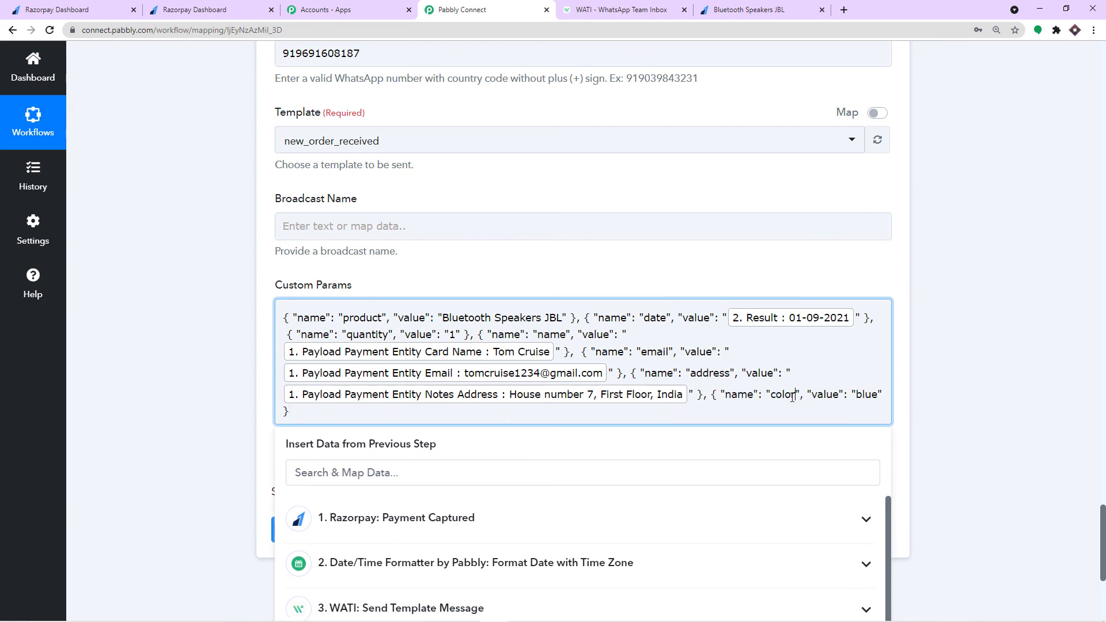
- Replace the seventh custom parameter's name color with the variable name phone copied from the WATI template body
mouse_move(795, 396)
left_mouse_down()
mouse_move(772, 395)
mouse_move(801, 412)
mouse_move(776, 396)
left_mouse_up()
key("BackSpace")
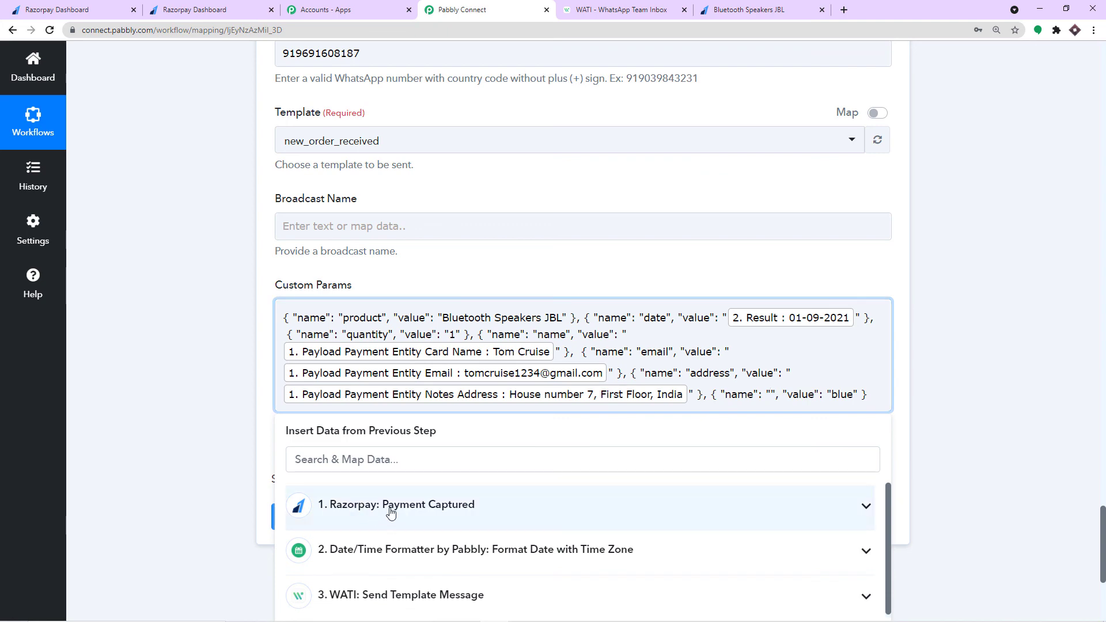
scroll(671, 250, "down", 3)
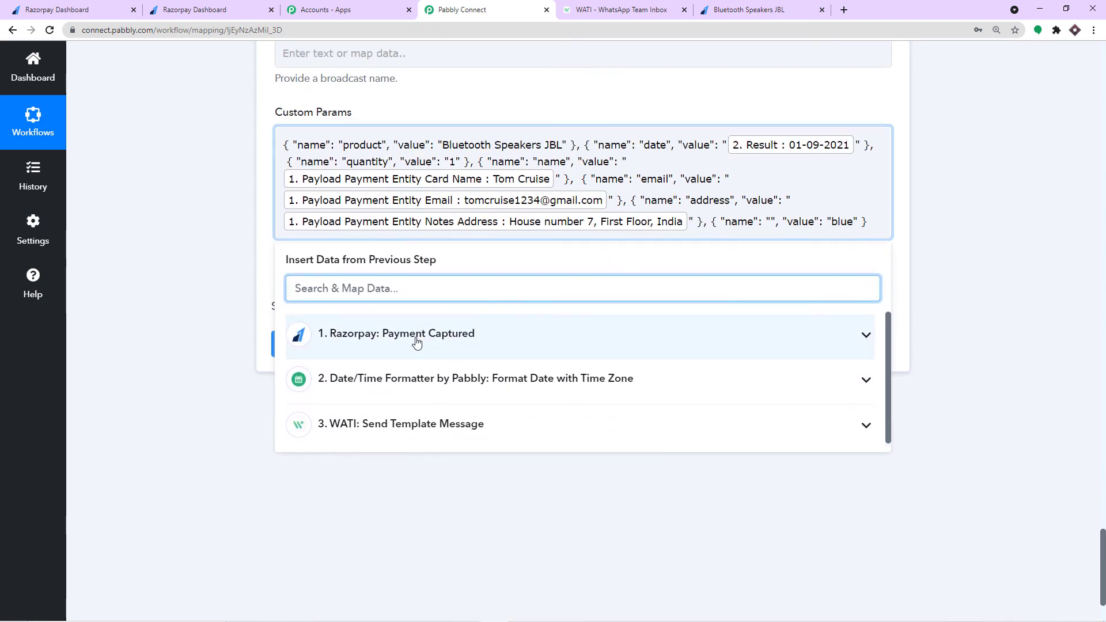
left_click(614, 7)
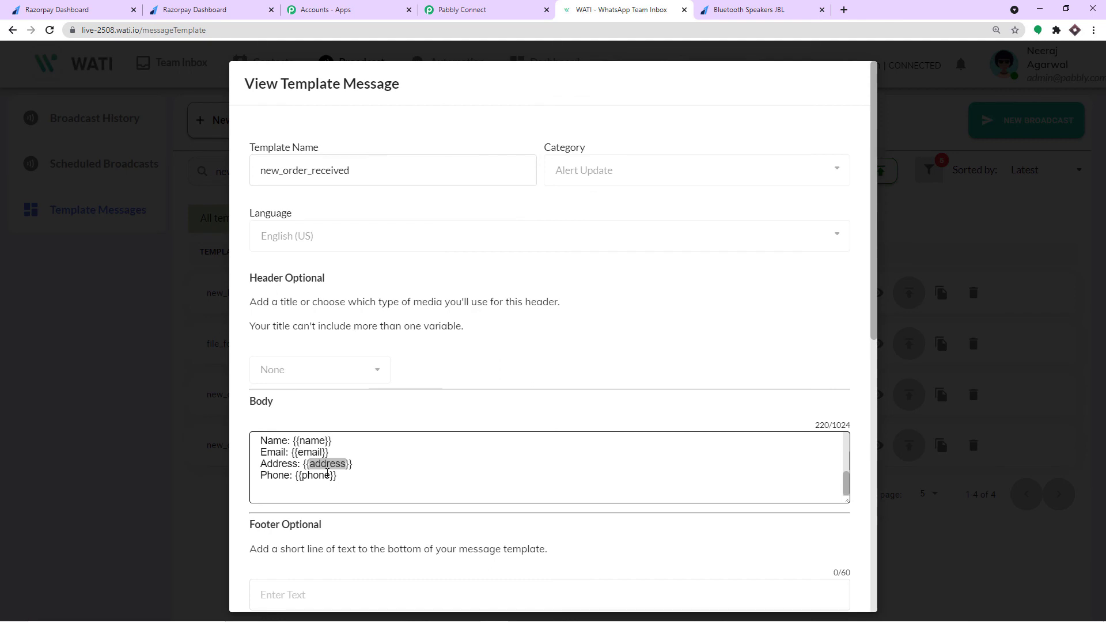
left_click_drag(331, 476, 300, 475)
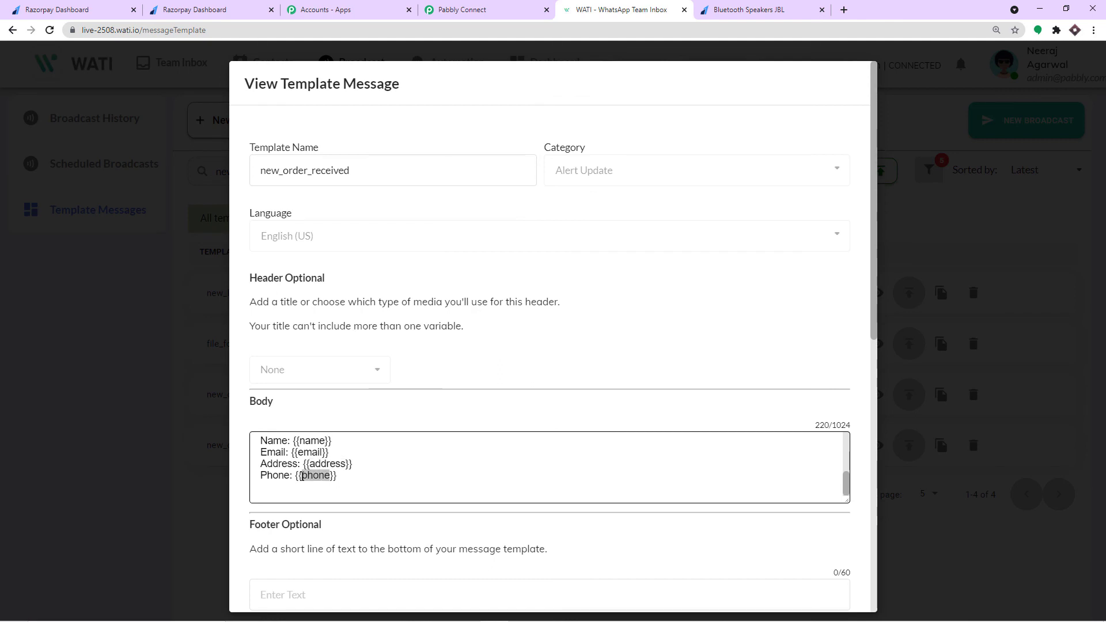
left_click(467, 10)
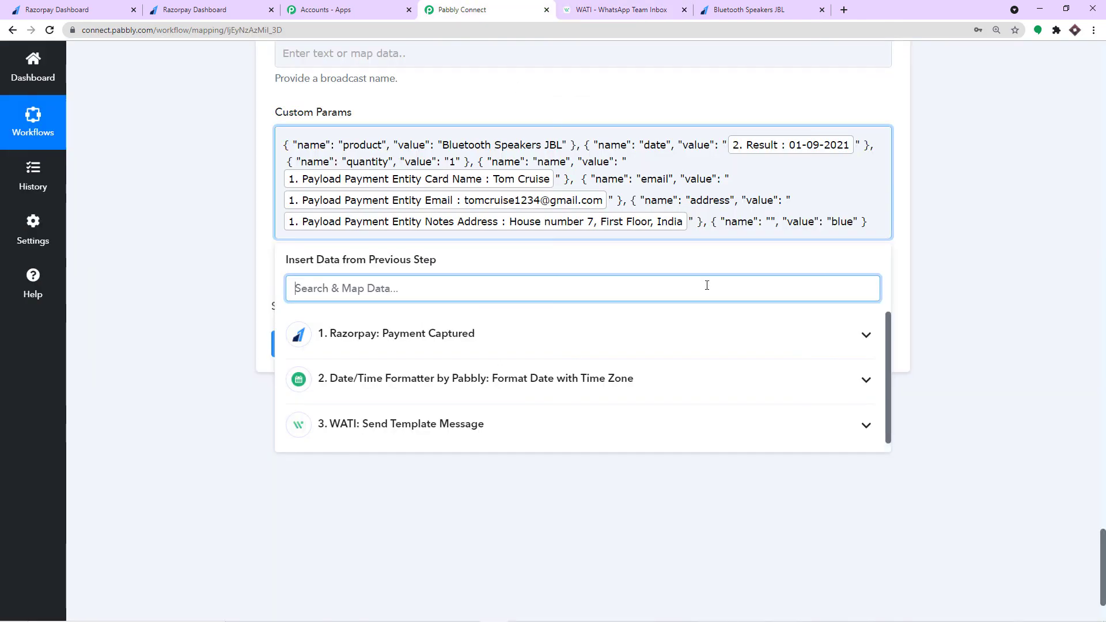
left_click(773, 219)
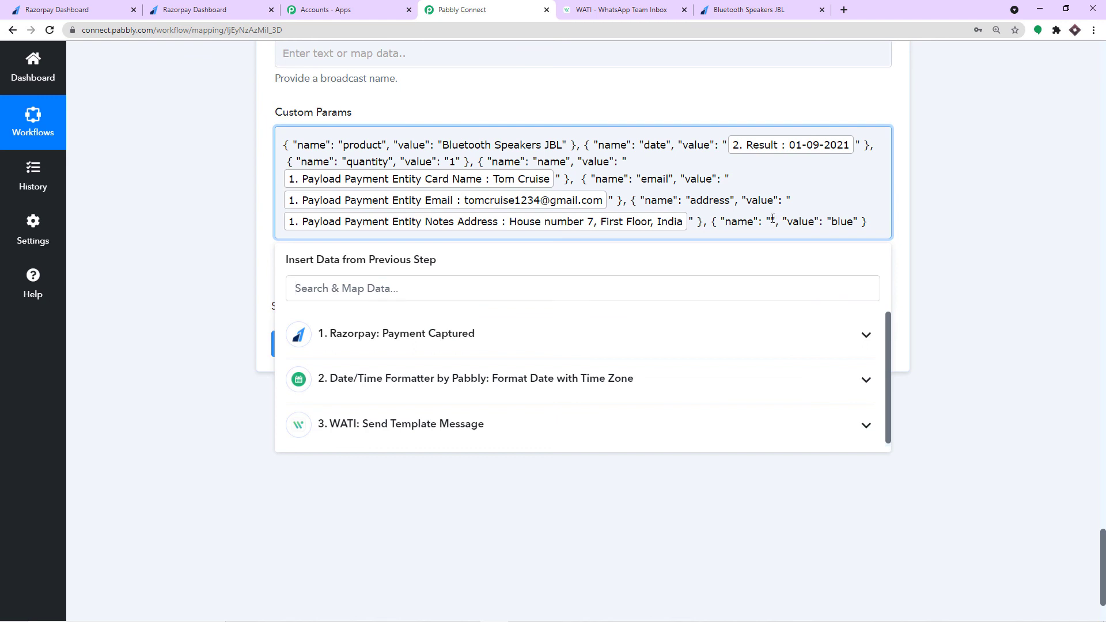
key("ctrl+v")
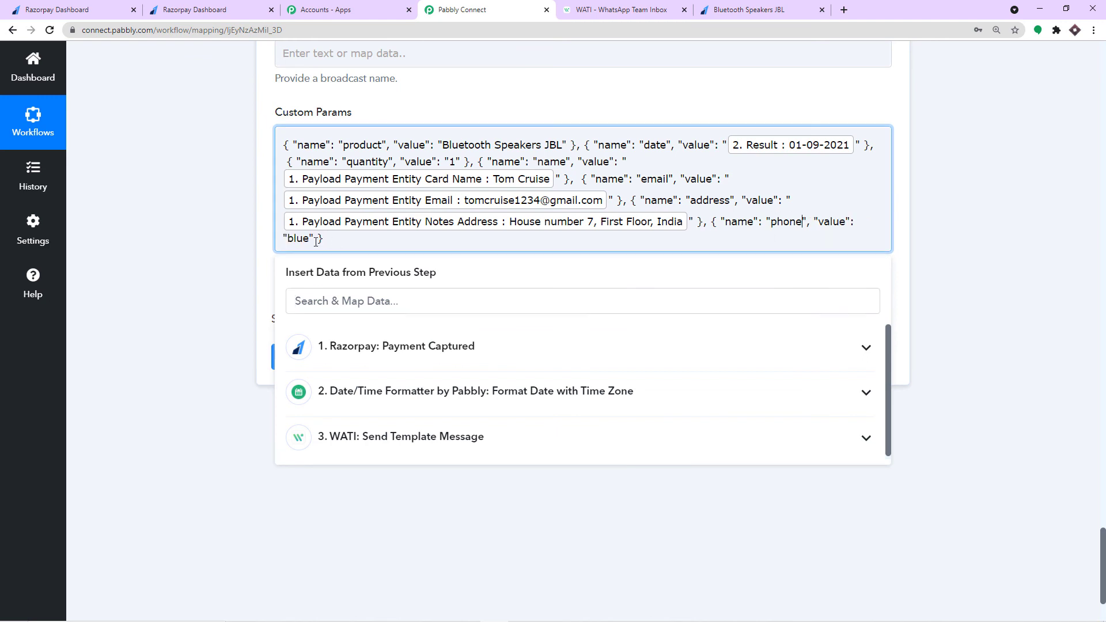
- Replace the phone parameter's value blue with the mapped Payload Payment Entity Notes Phone from the Razorpay Payment Captured step
left_click_drag(310, 238, 289, 240)
key("BackSpace")
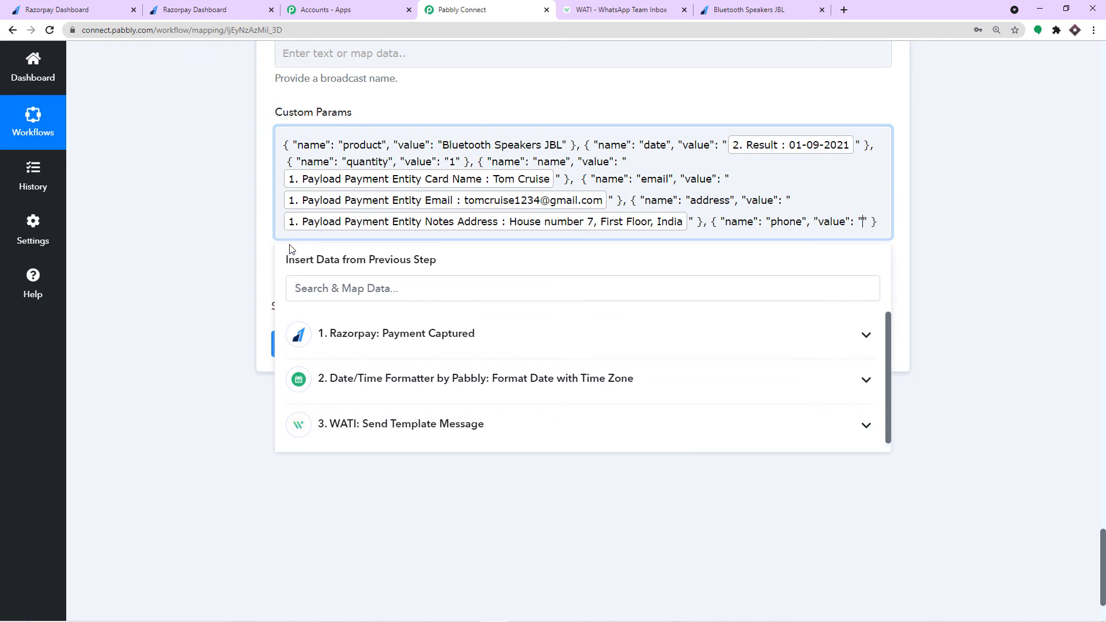
left_click(323, 334)
scroll(565, 455, "down", 15)
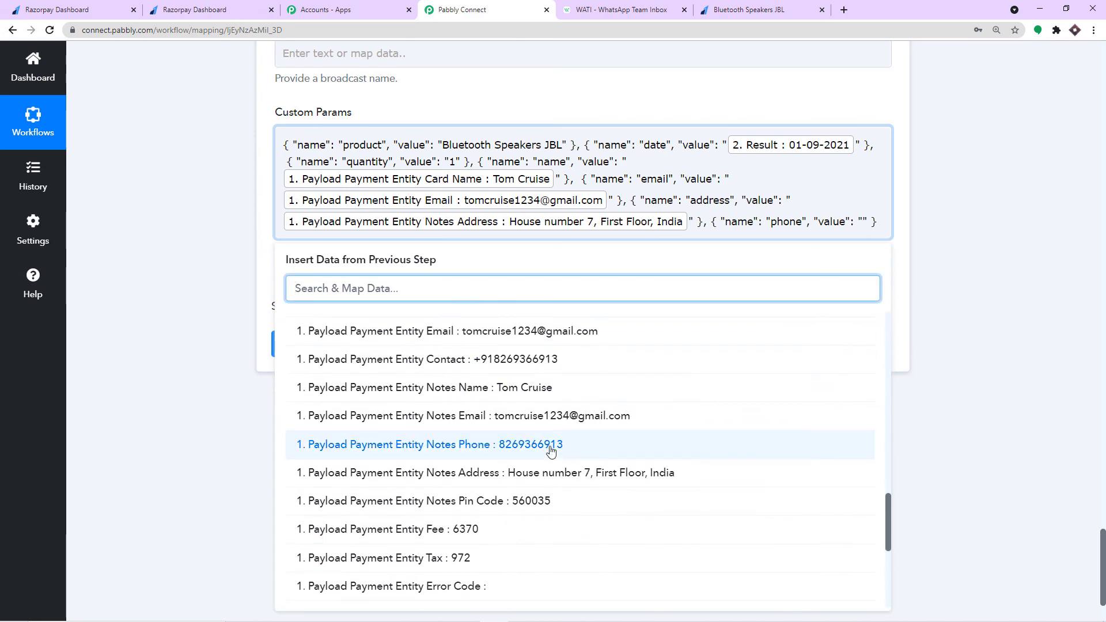
left_click(507, 445)
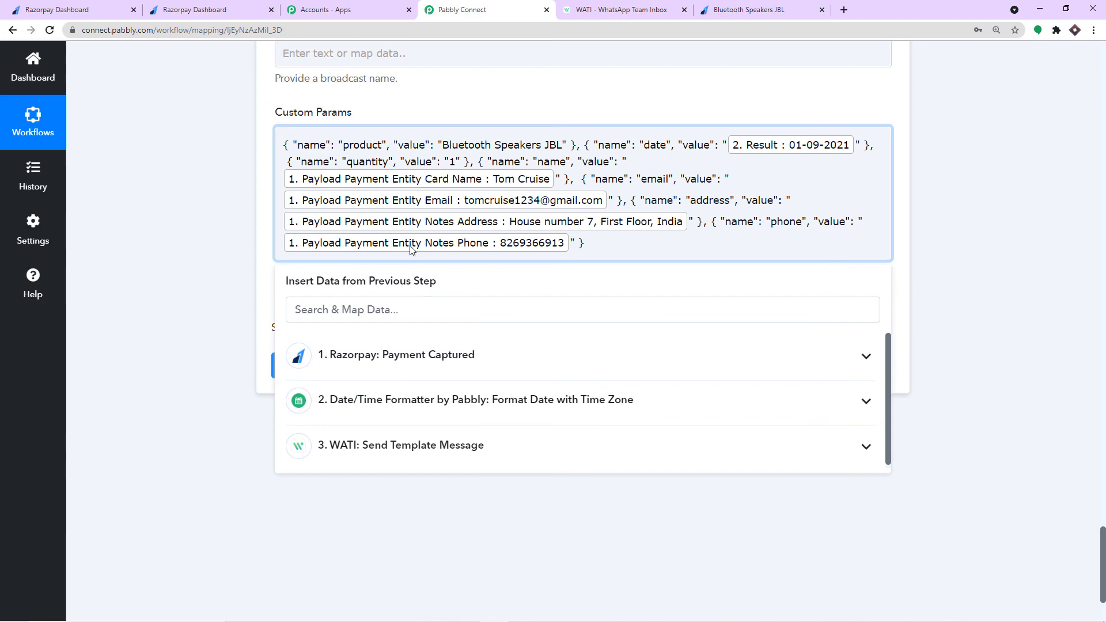
left_click(667, 94)
- Set the Broadcast Name to "Order Made -" followed by the mapped Payload Payment Entity Card Name from the Razorpay step
scroll(565, 200, "up", 3)
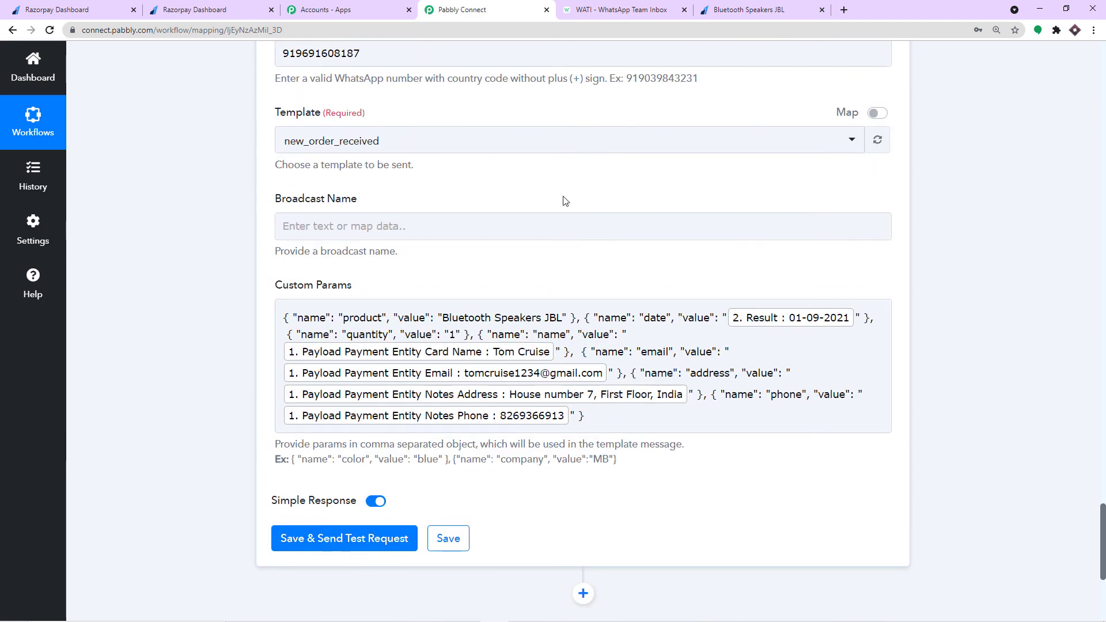
left_click(317, 229)
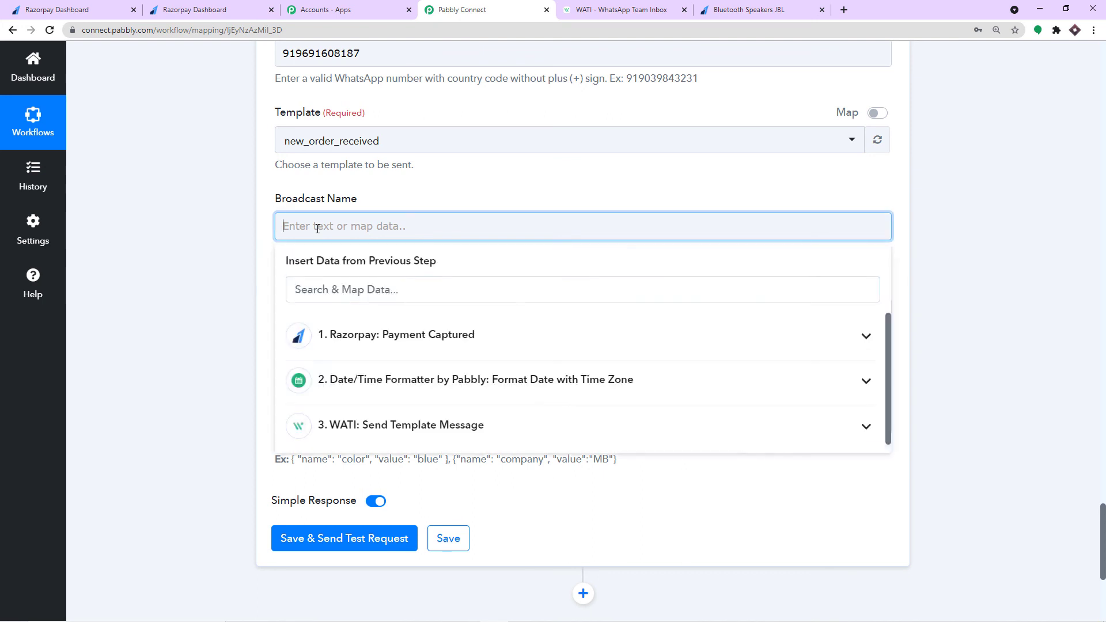
type("Order Made -")
left_click(345, 334)
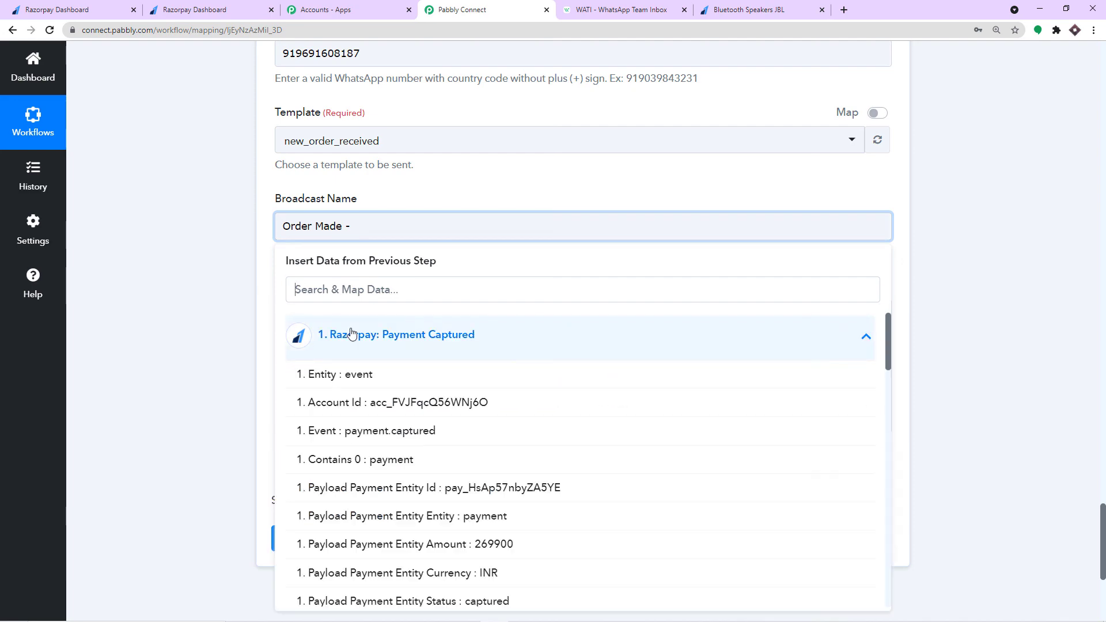
scroll(619, 456, "down", 4)
scroll(619, 455, "down", 4)
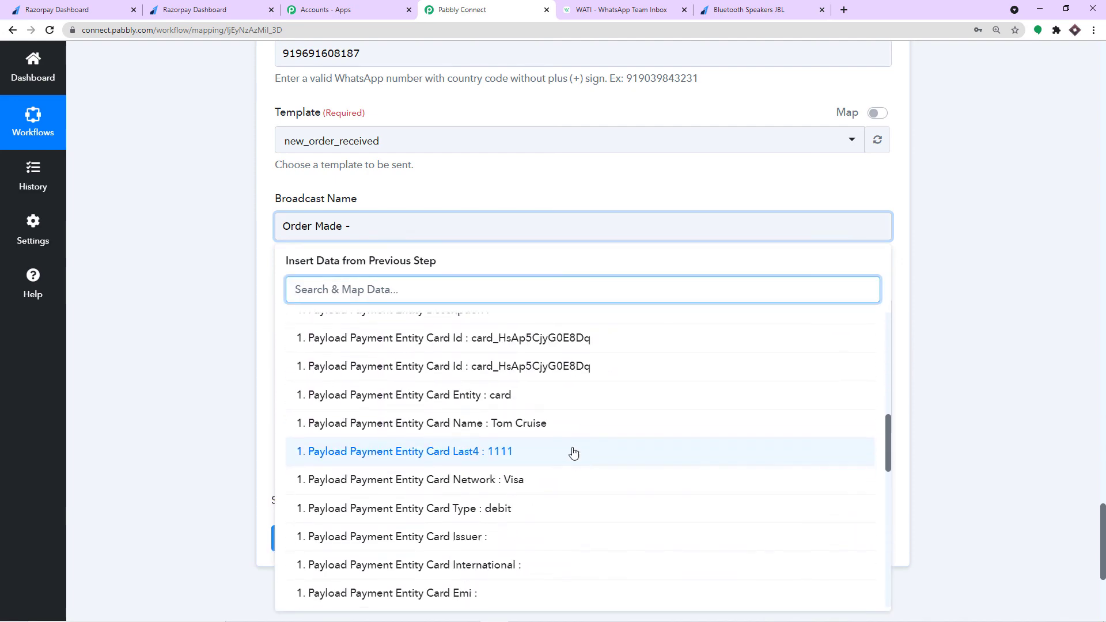
left_click(570, 424)
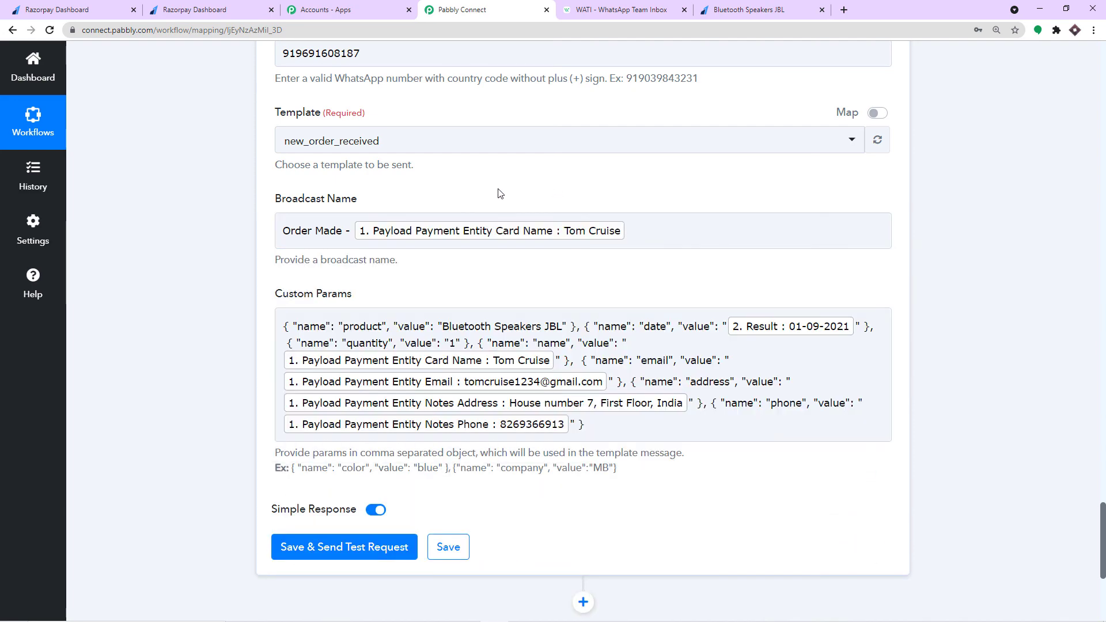
- Save the new_order_received WATI action and send its test request
scroll(496, 193, "up", 3)
scroll(450, 213, "down", 4)
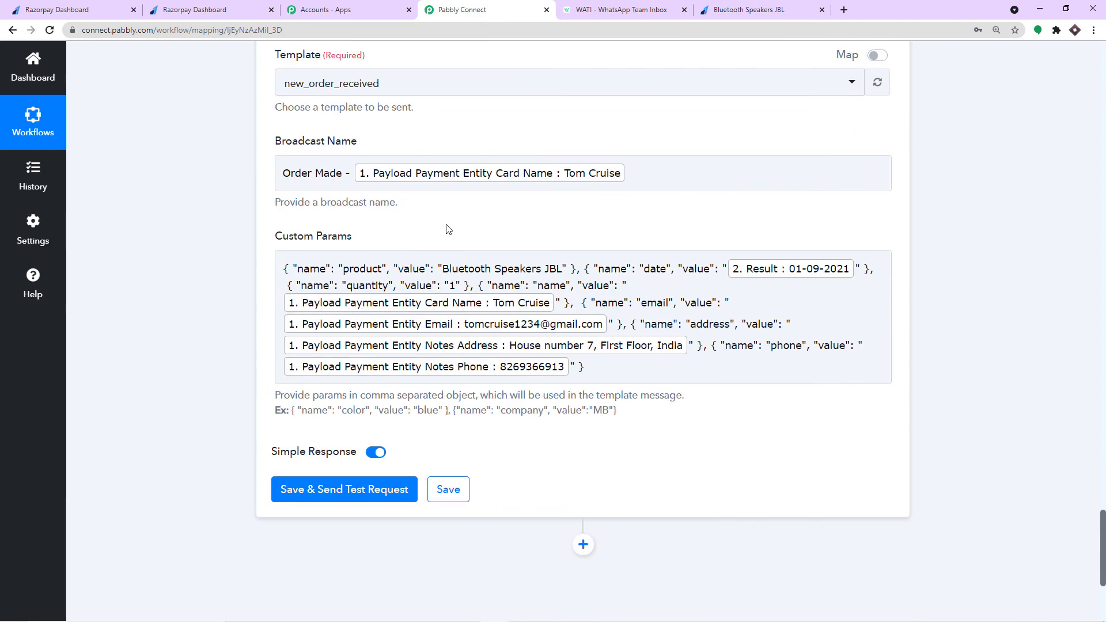
scroll(470, 257, "down", 4)
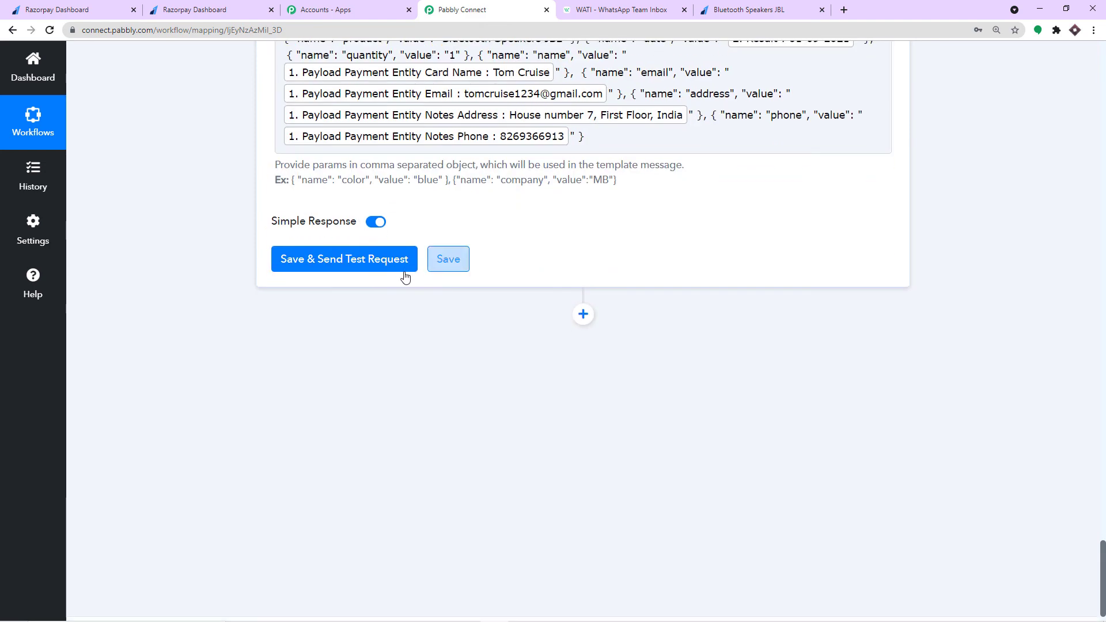
left_click(332, 266)
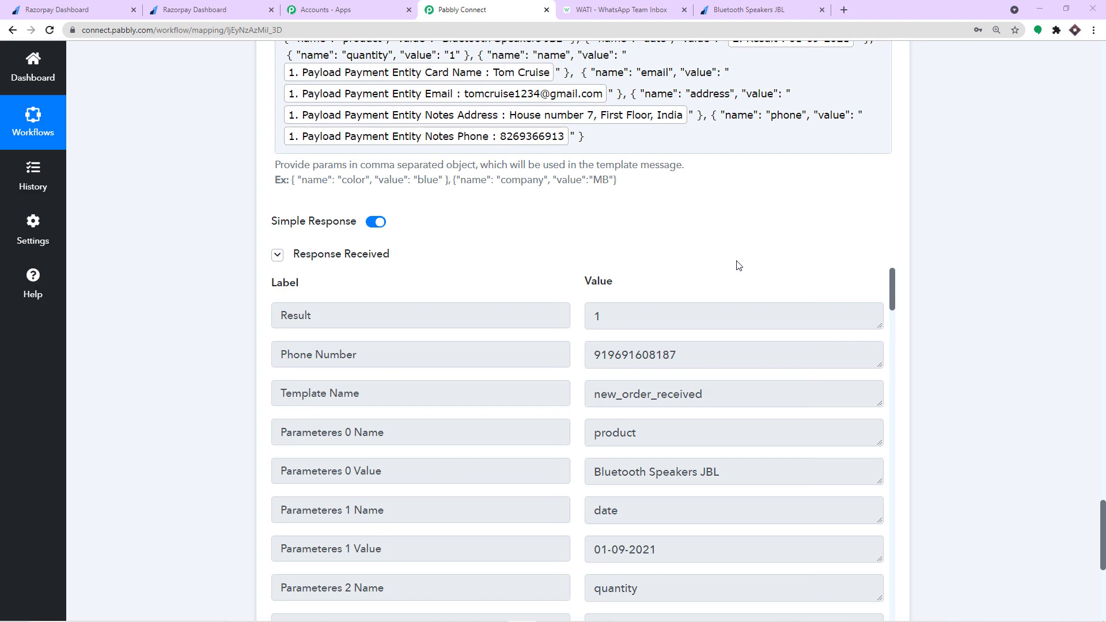
scroll(740, 265, "up", 15)
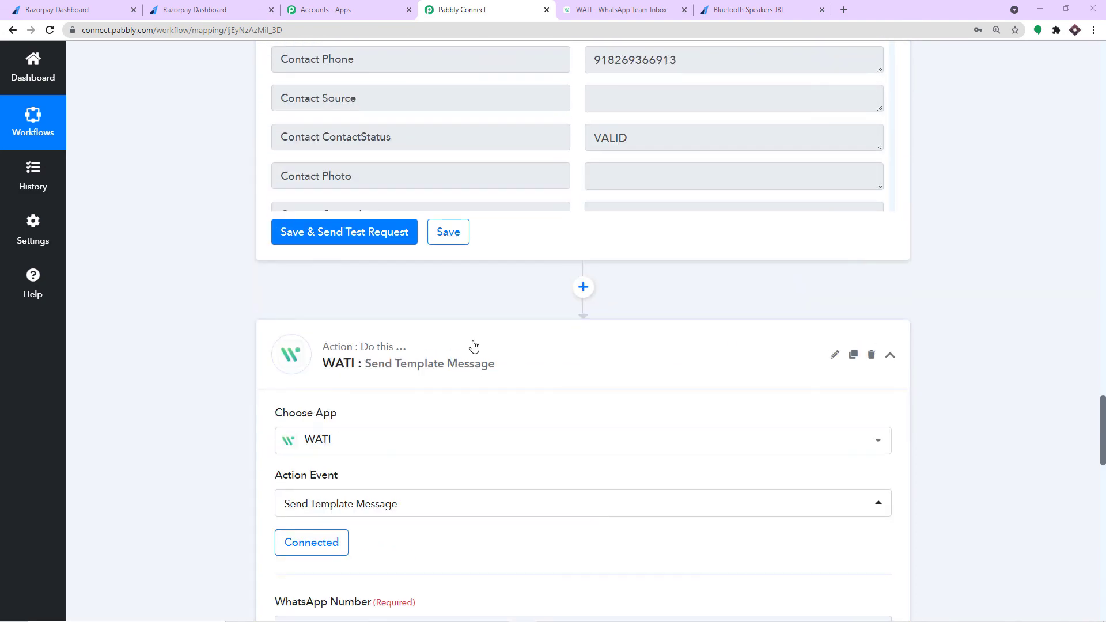
scroll(469, 348, "up", 15)
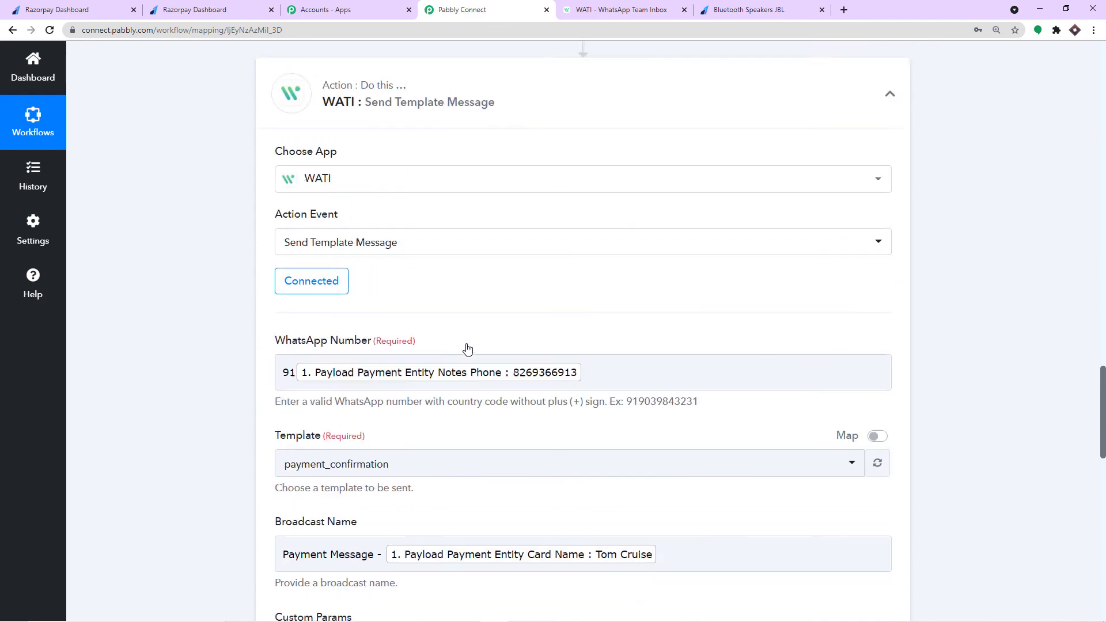
- Collapse the expanded WATI, Date/Time Formatter and Razorpay Payment Captured steps of the workflow
scroll(467, 348, "up", 5)
left_click(445, 353)
scroll(447, 354, "up", 7)
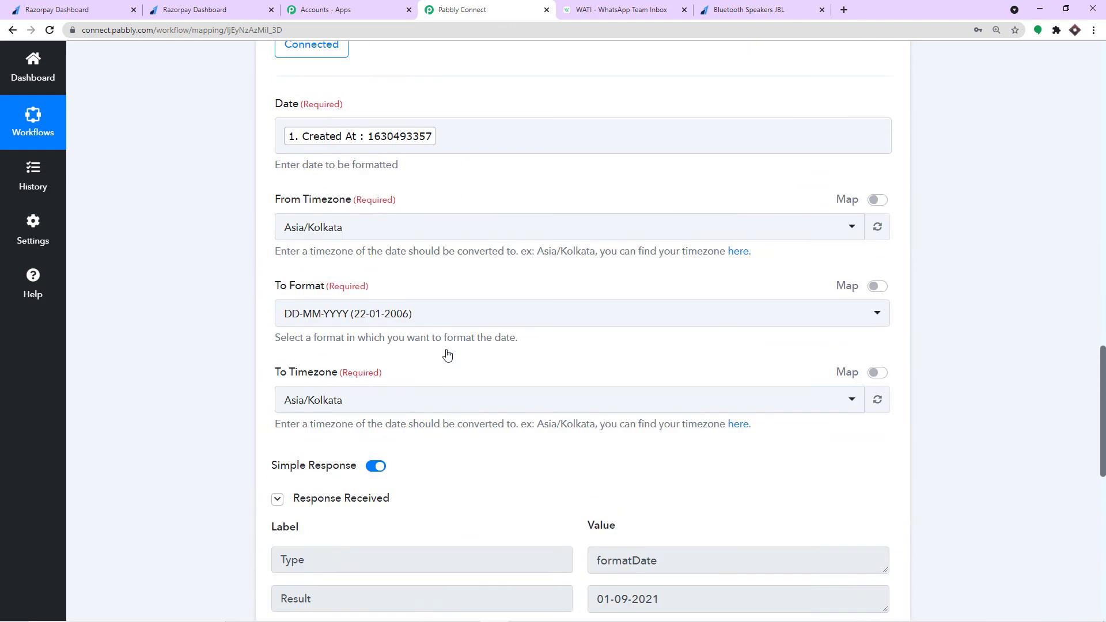
scroll(448, 354, "up", 10)
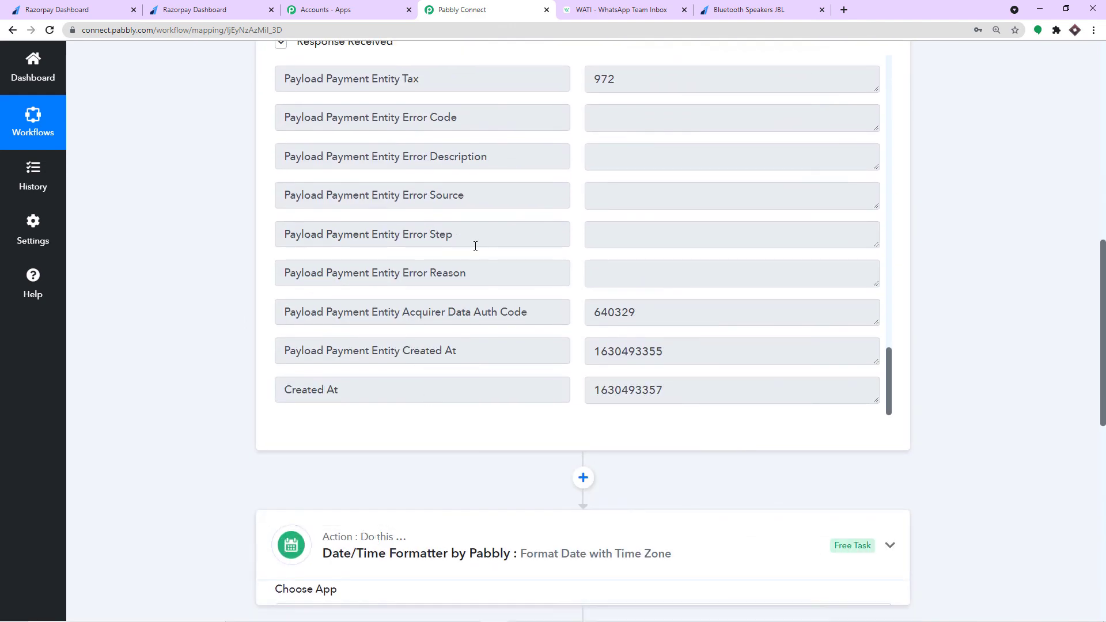
scroll(475, 246, "up", 15)
scroll(1046, 153, "up", 5)
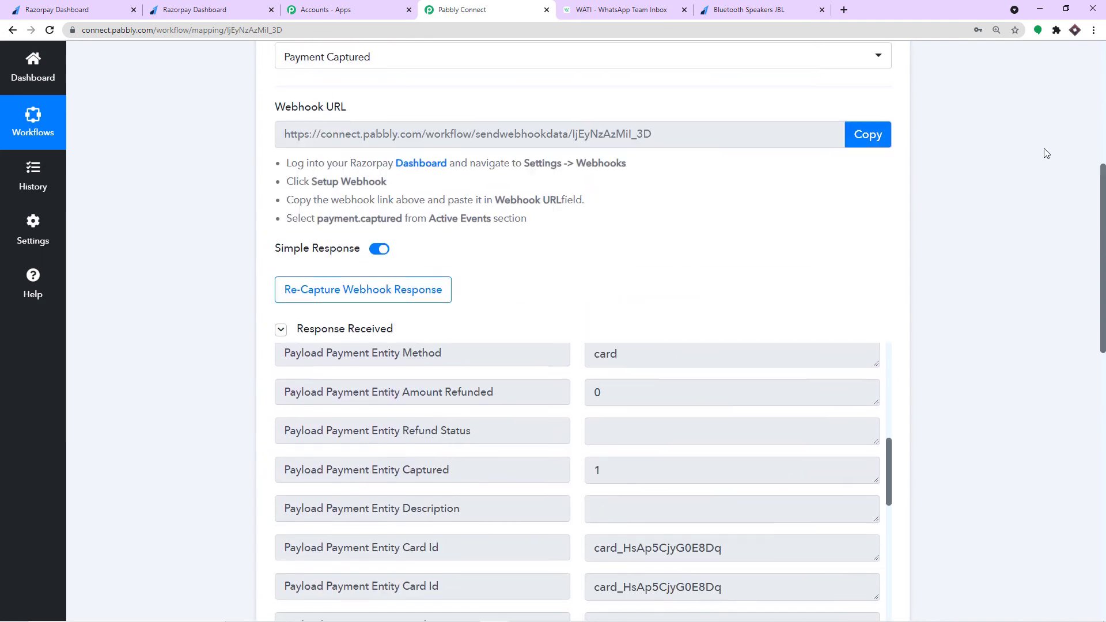
scroll(1046, 153, "up", 5)
left_click(478, 222)
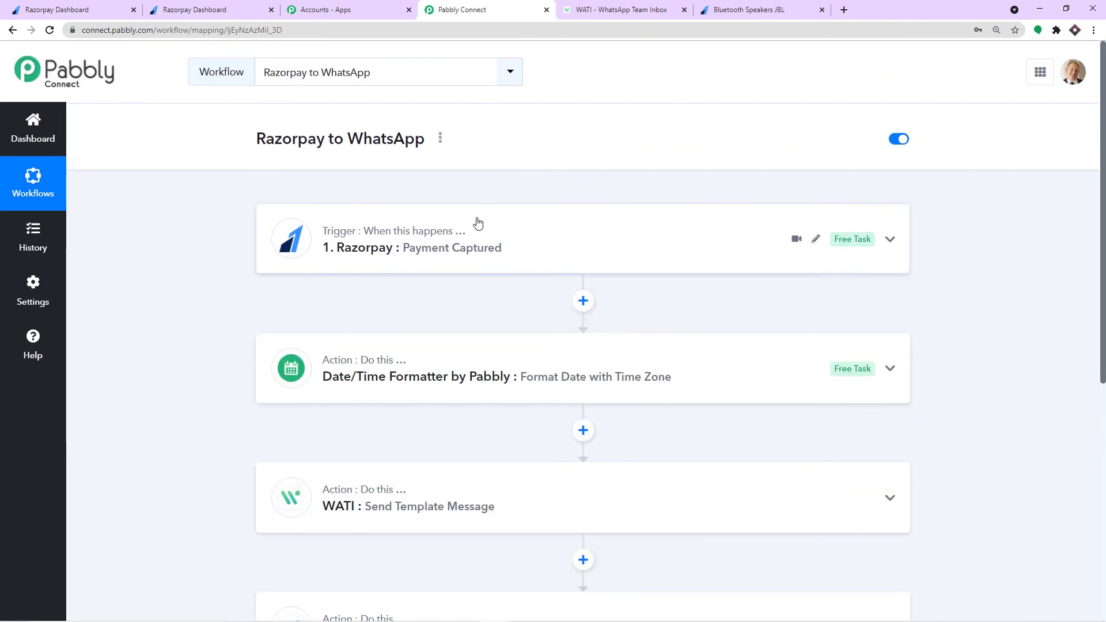
- Review the Razorpay to WhatsApp workflow's sequence from the Payment Captured trigger through date formatting to both WATI Send Template Message actions
scroll(492, 200, "down", 2)
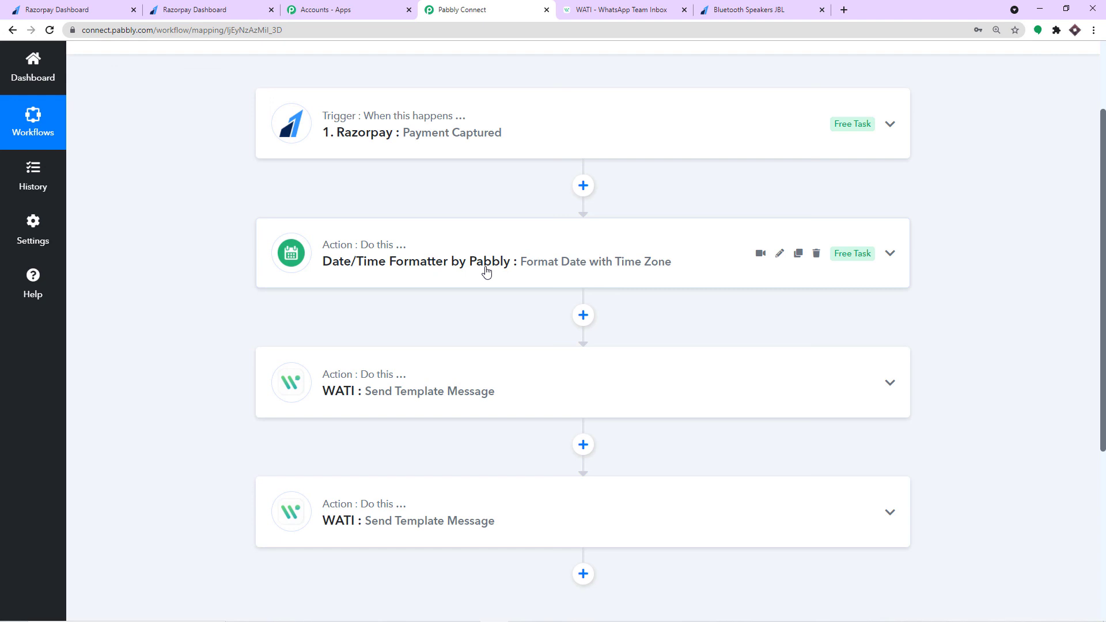
scroll(485, 271, "down", 2)
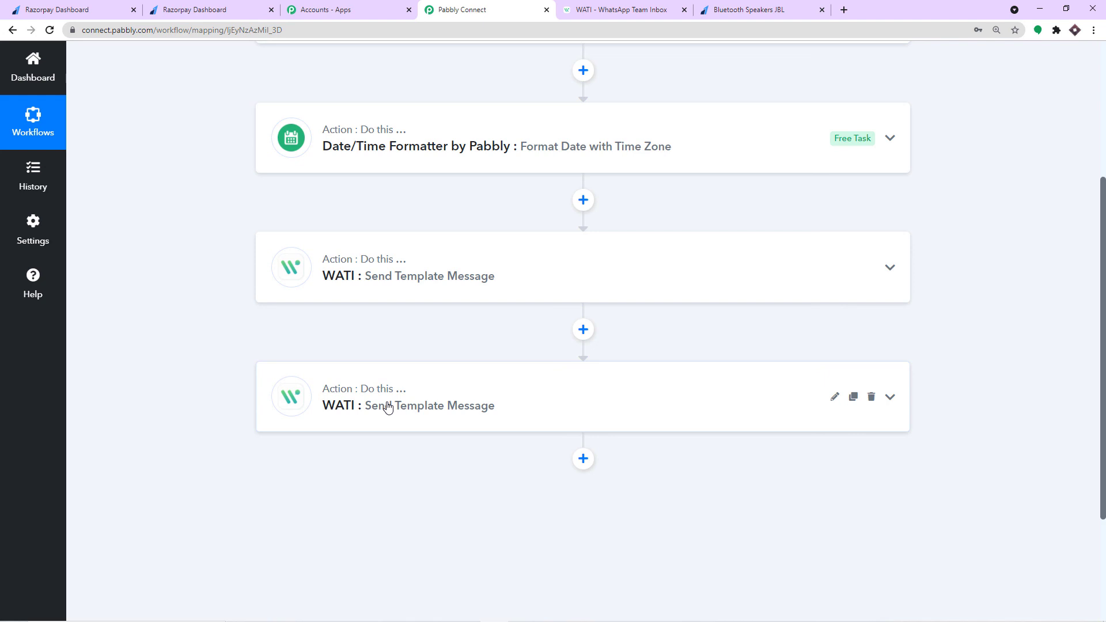
scroll(388, 407, "up", 5)
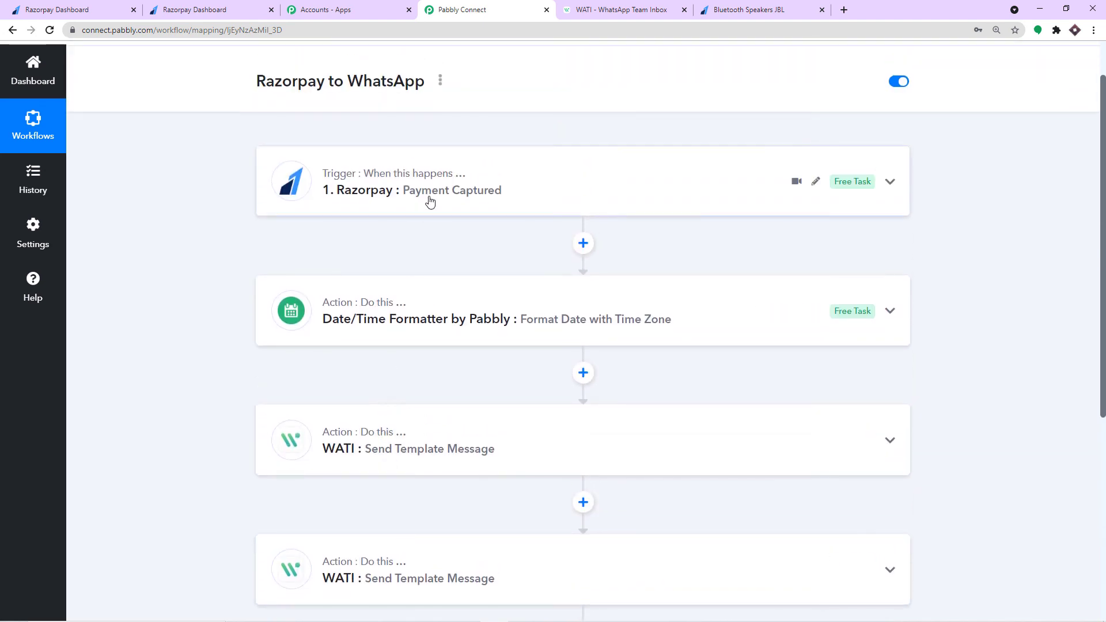
scroll(433, 201, "down", 2)
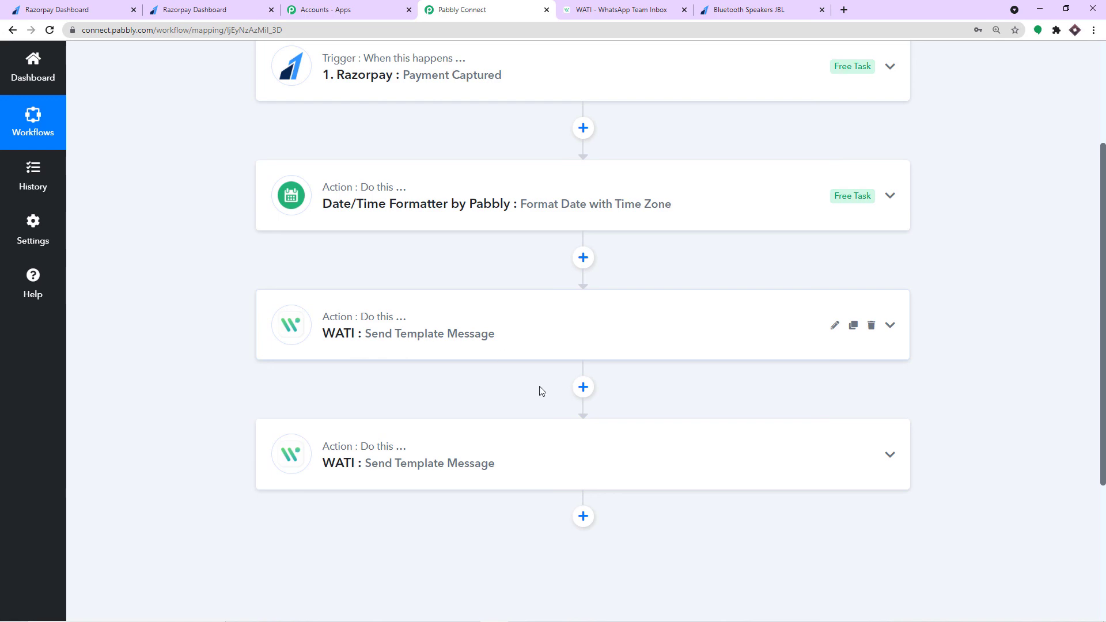
left_click(523, 612)
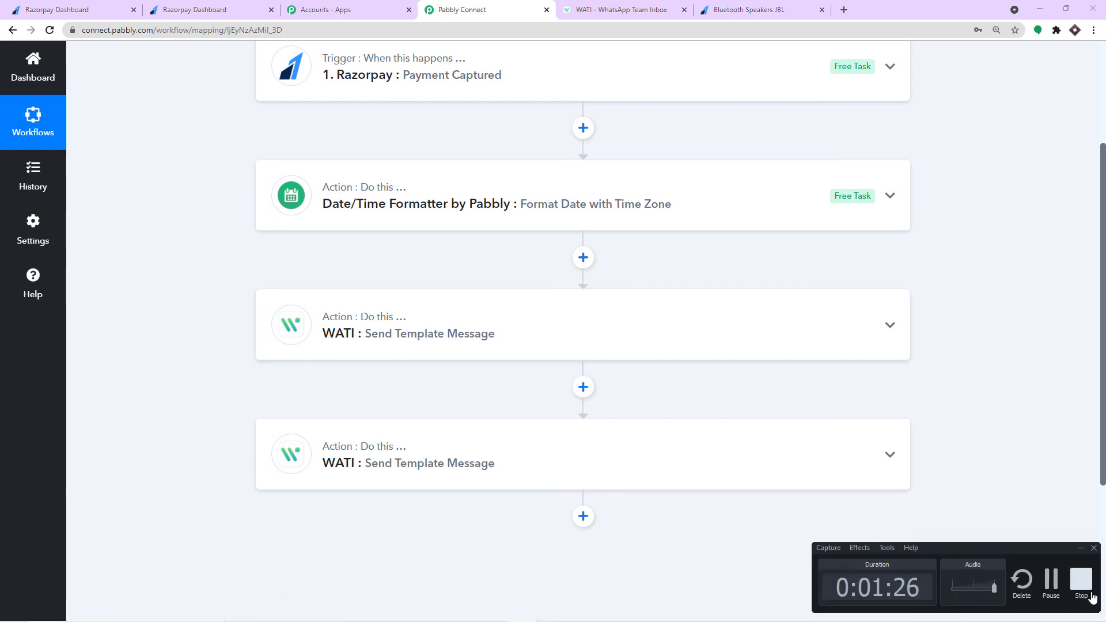